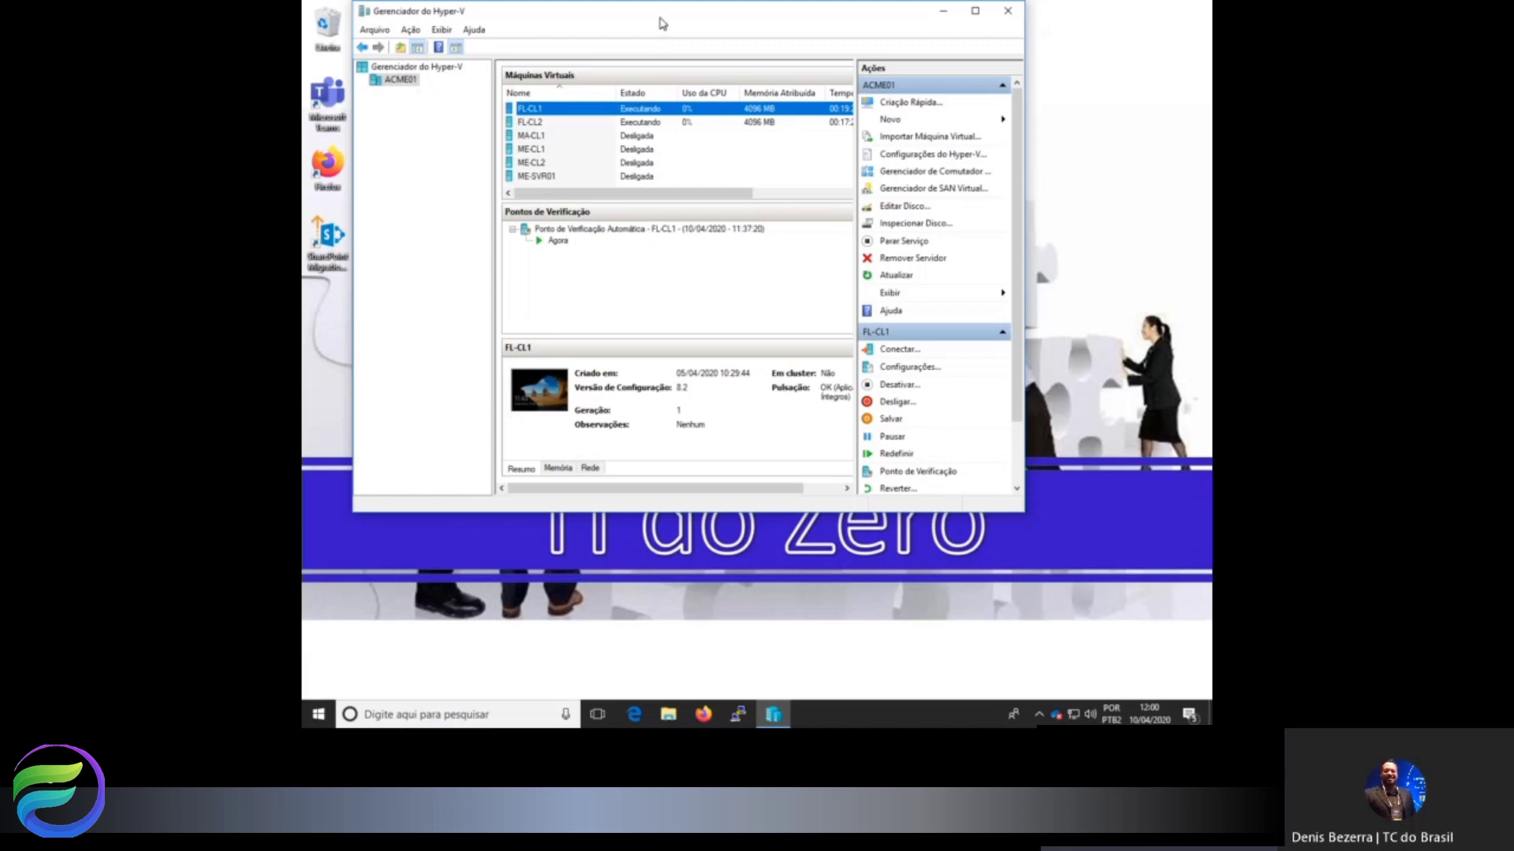
# Connect to the FL-CL1 VM from maximized Hyper-V Manager and sign in with the account password.
pyautogui.doubleClick(659, 19)
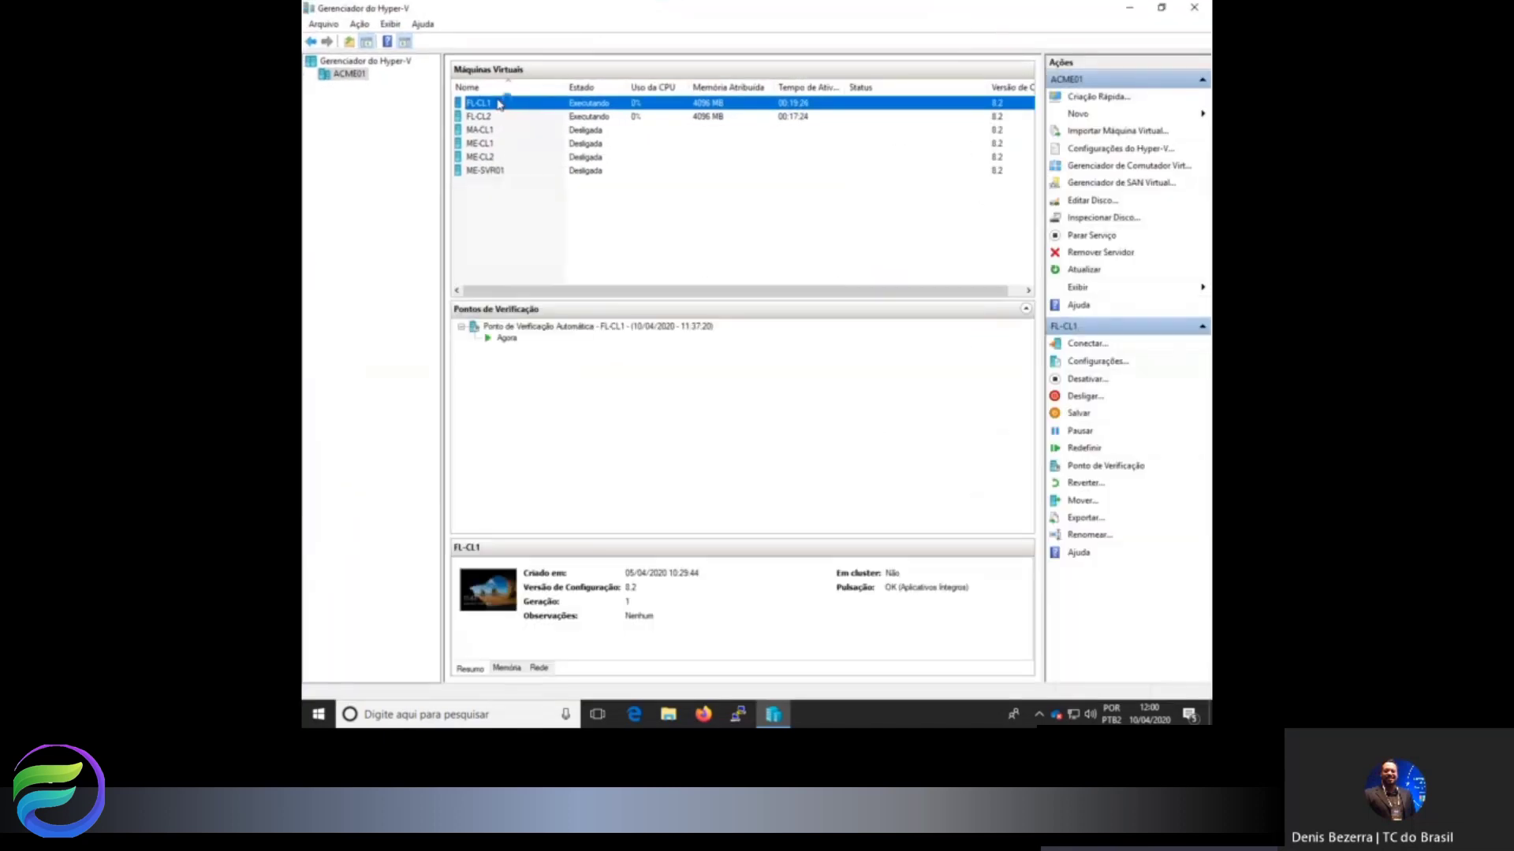
pyautogui.doubleClick(497, 104)
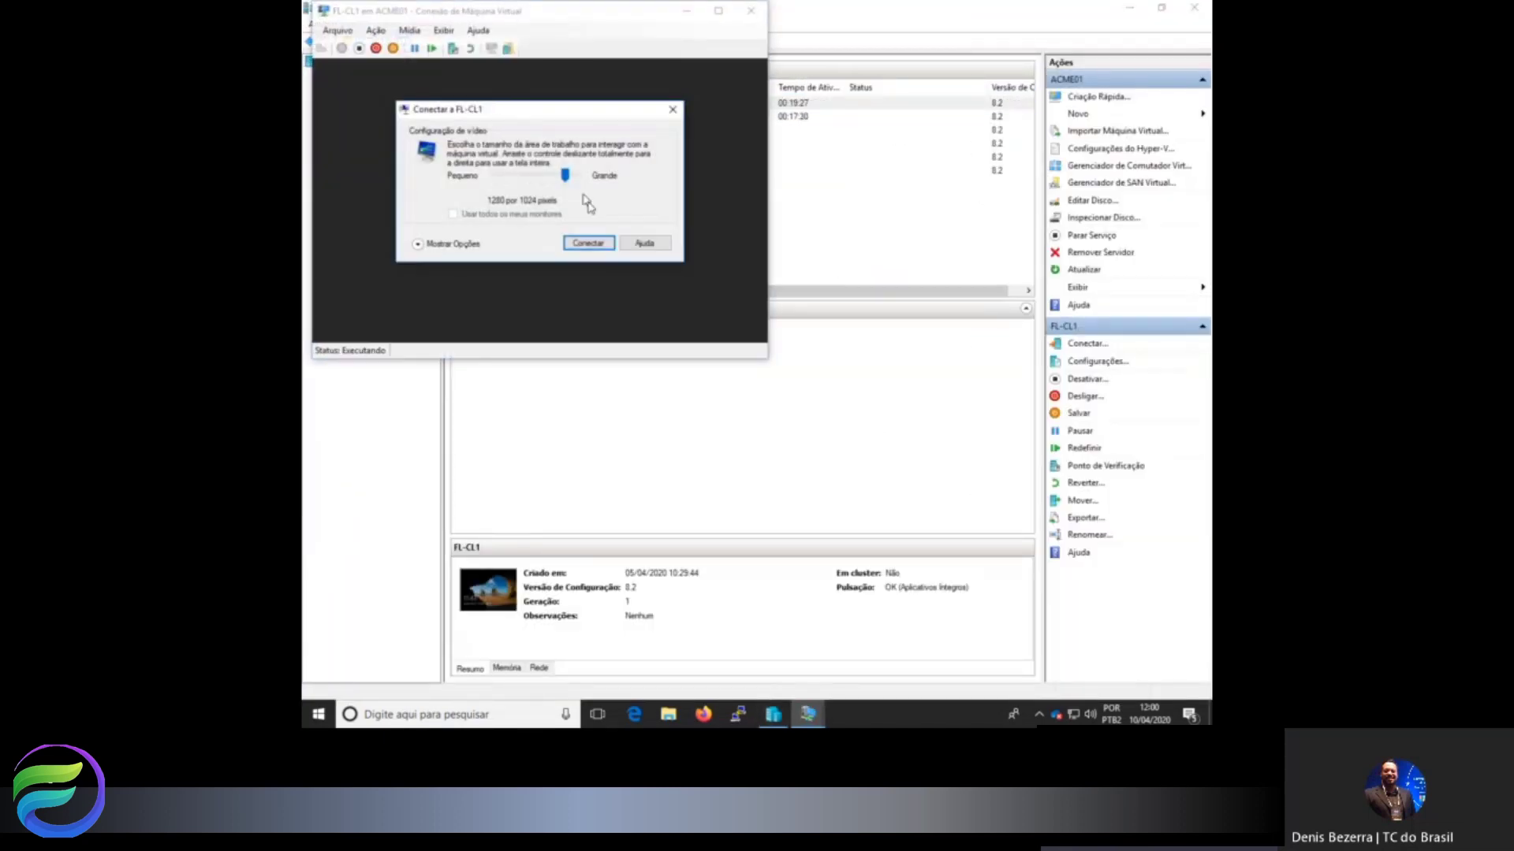
pyautogui.click(594, 250)
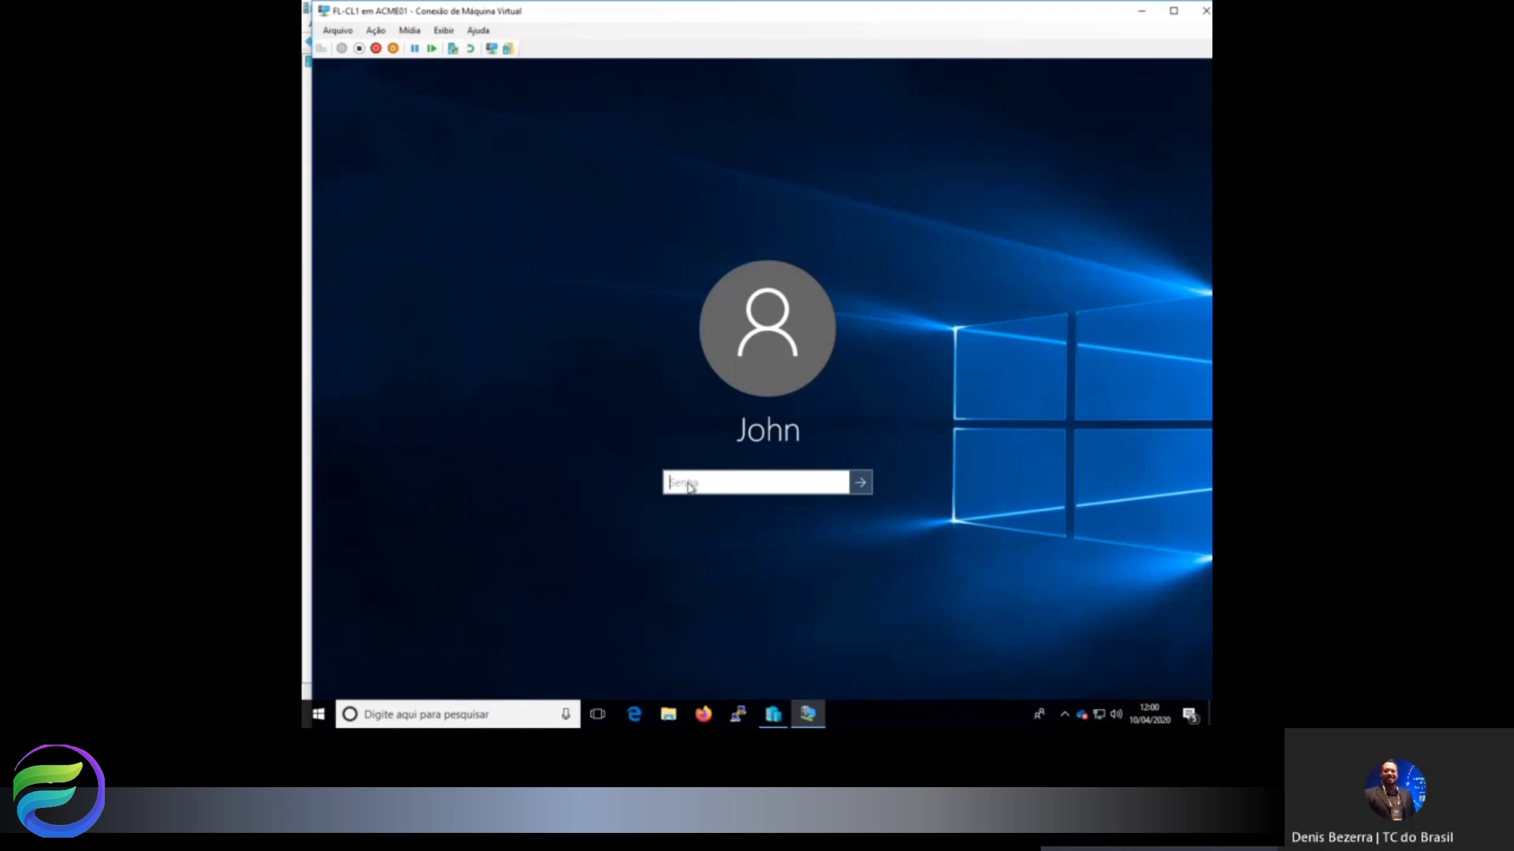
pyautogui.write('••••••••••')
pyautogui.press('Return')
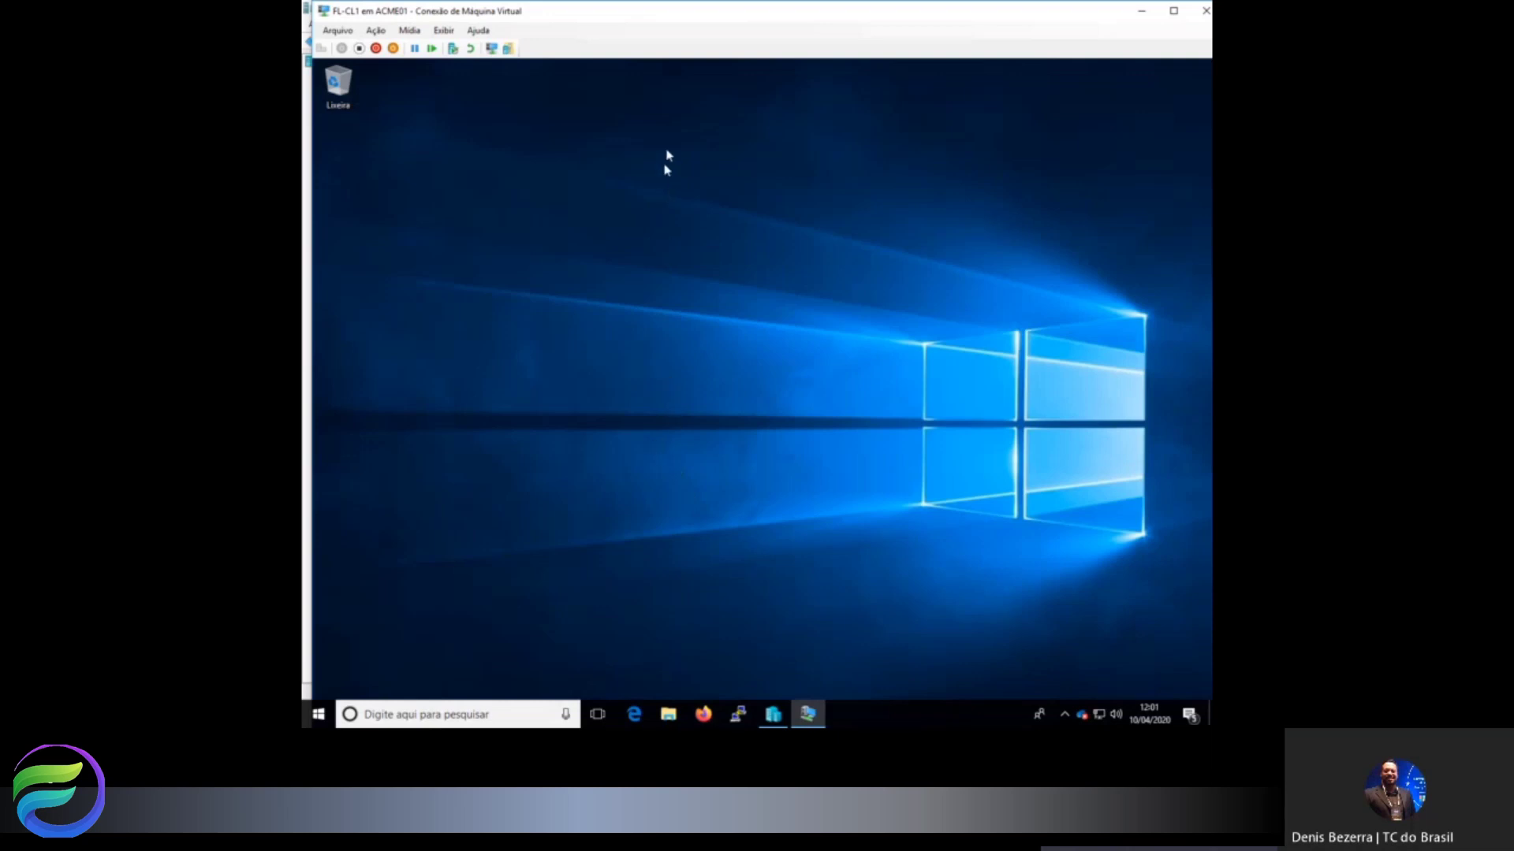
# In the full-screen FL-CL1 session, open Propriedades of Este Computador from File Explorer.
pyautogui.click(1173, 11)
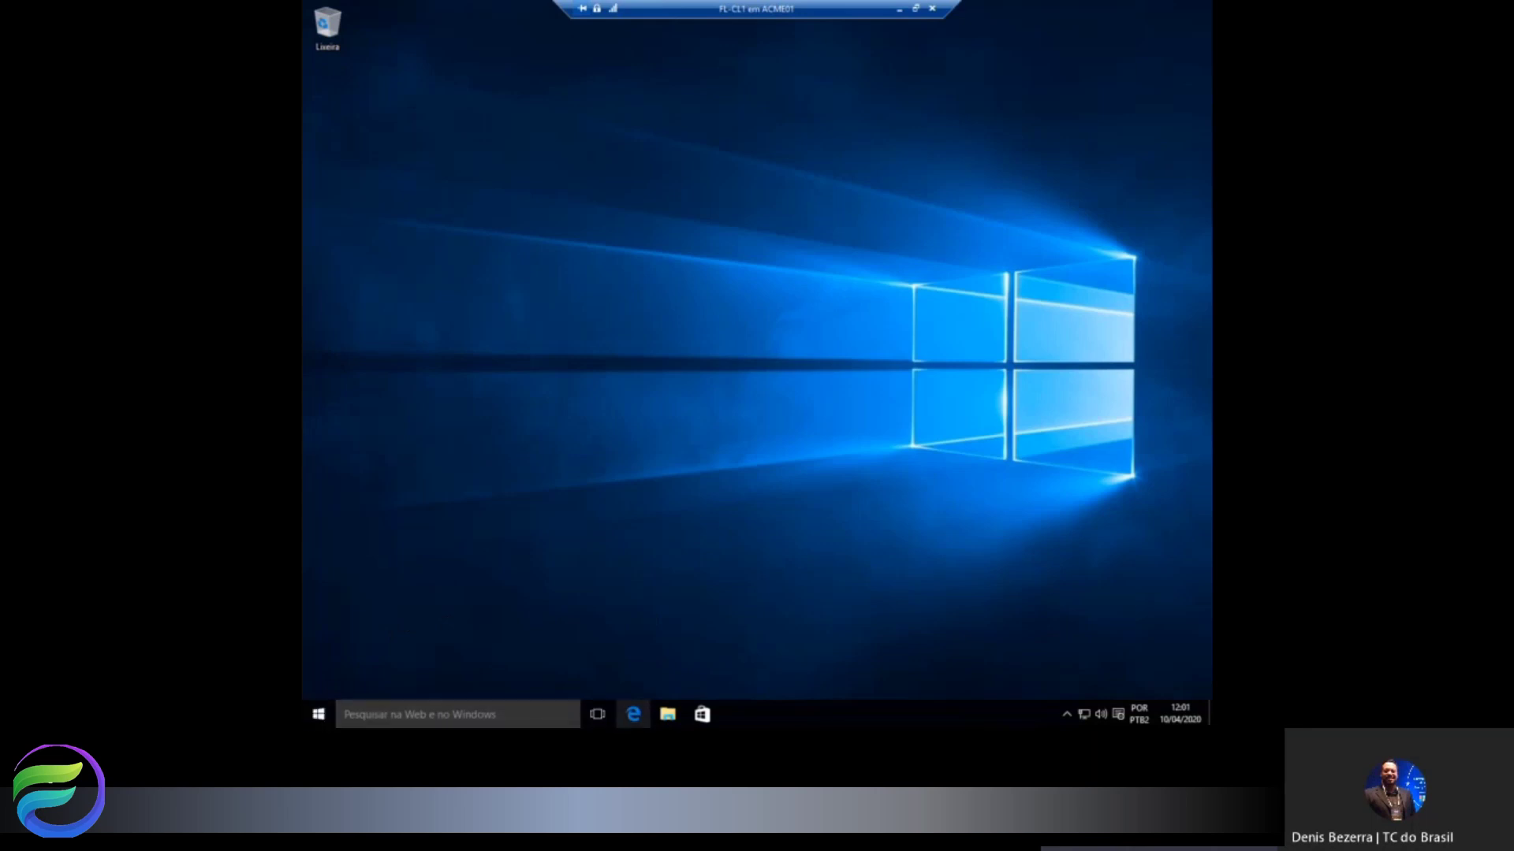
pyautogui.click(668, 716)
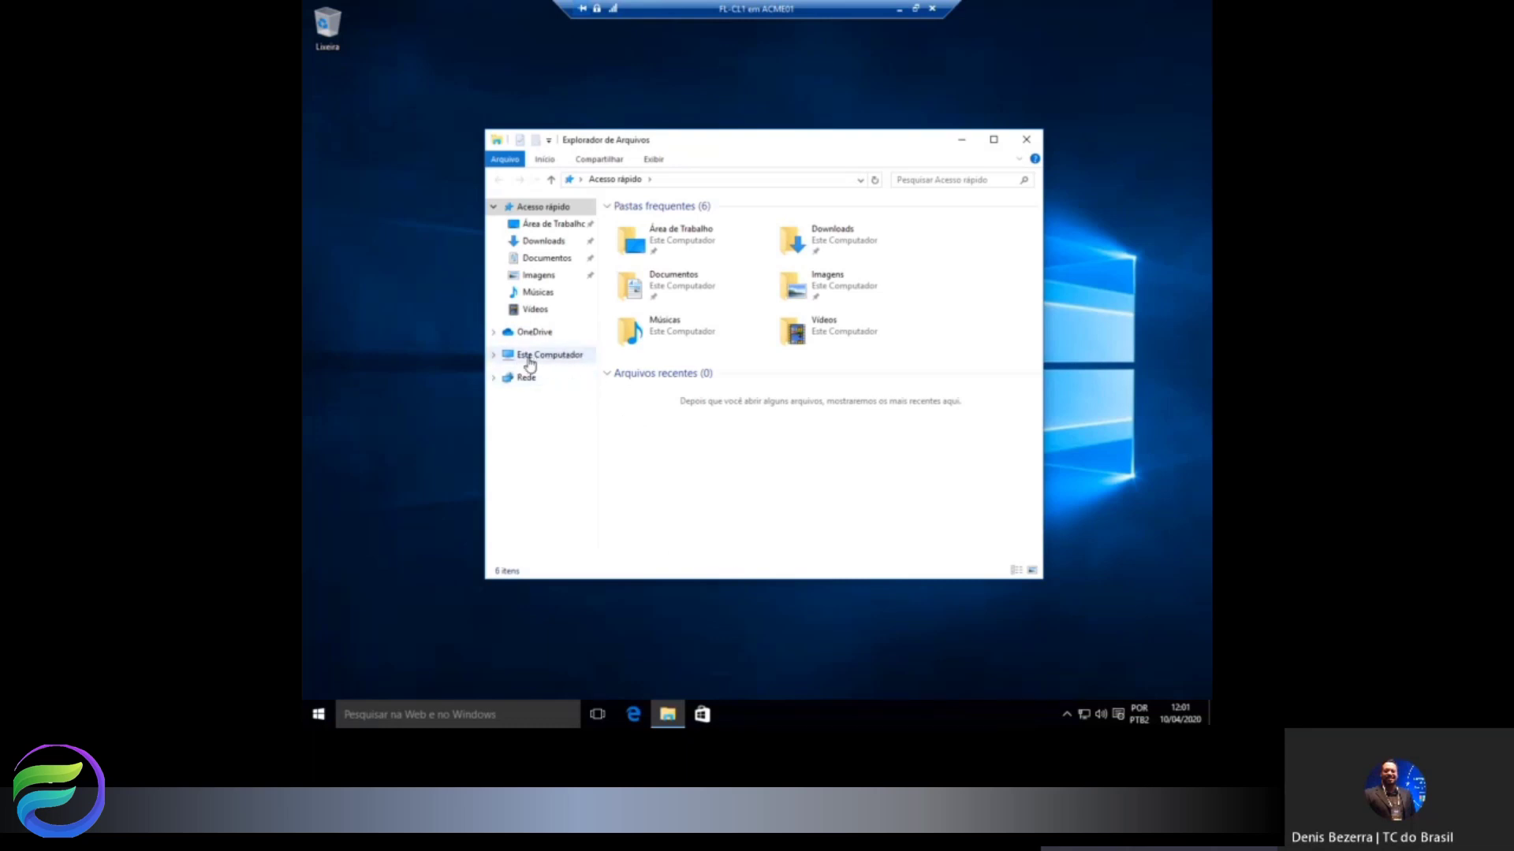
pyautogui.rightClick(555, 356)
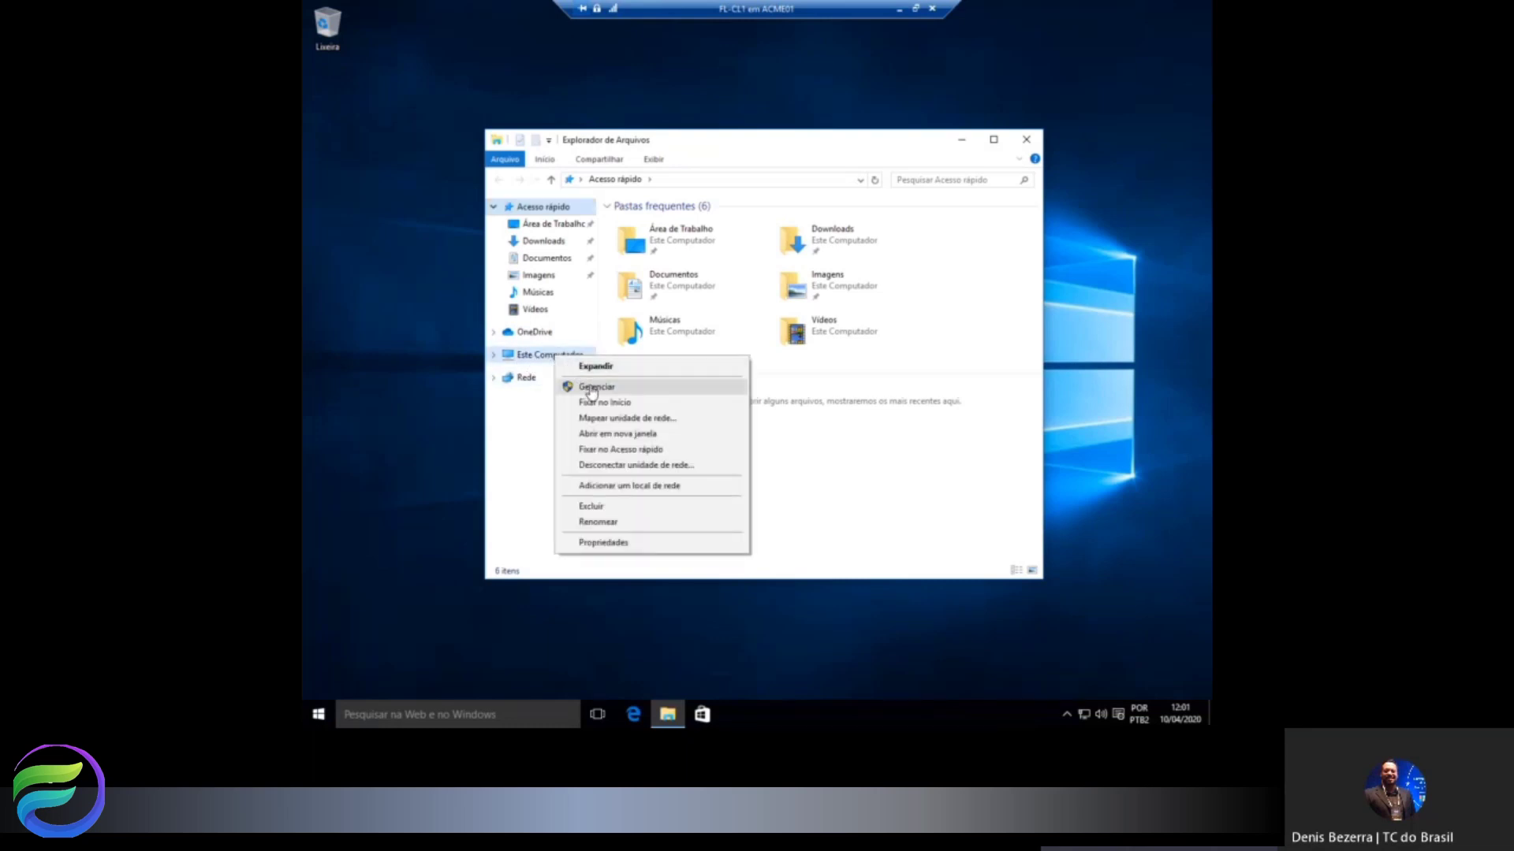
pyautogui.click(609, 544)
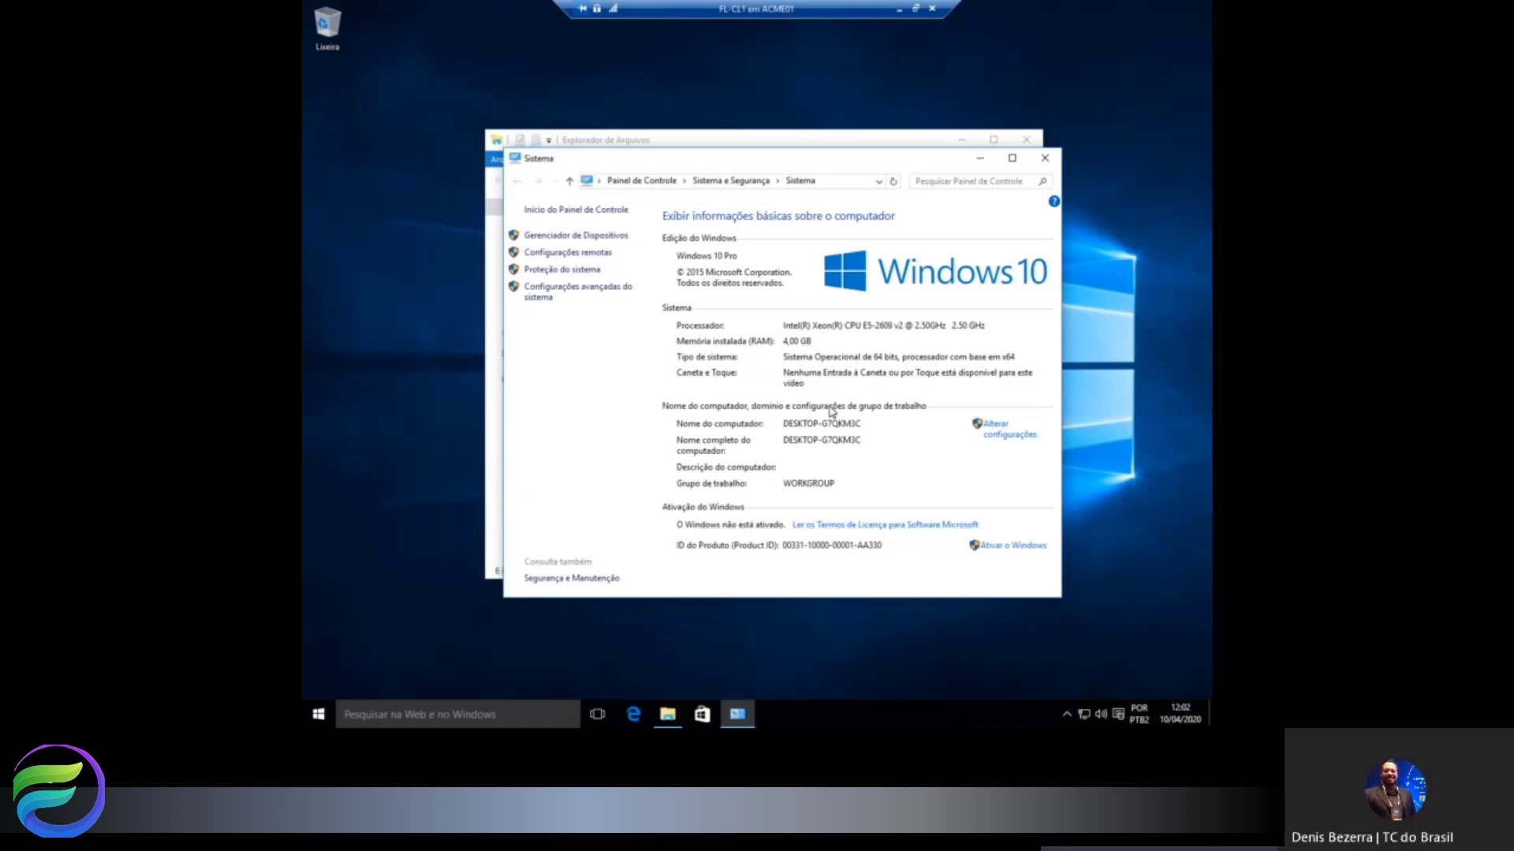
# Open Alterar configurações and centre the Propriedades do Sistema dialog on screen.
pyautogui.click(995, 434)
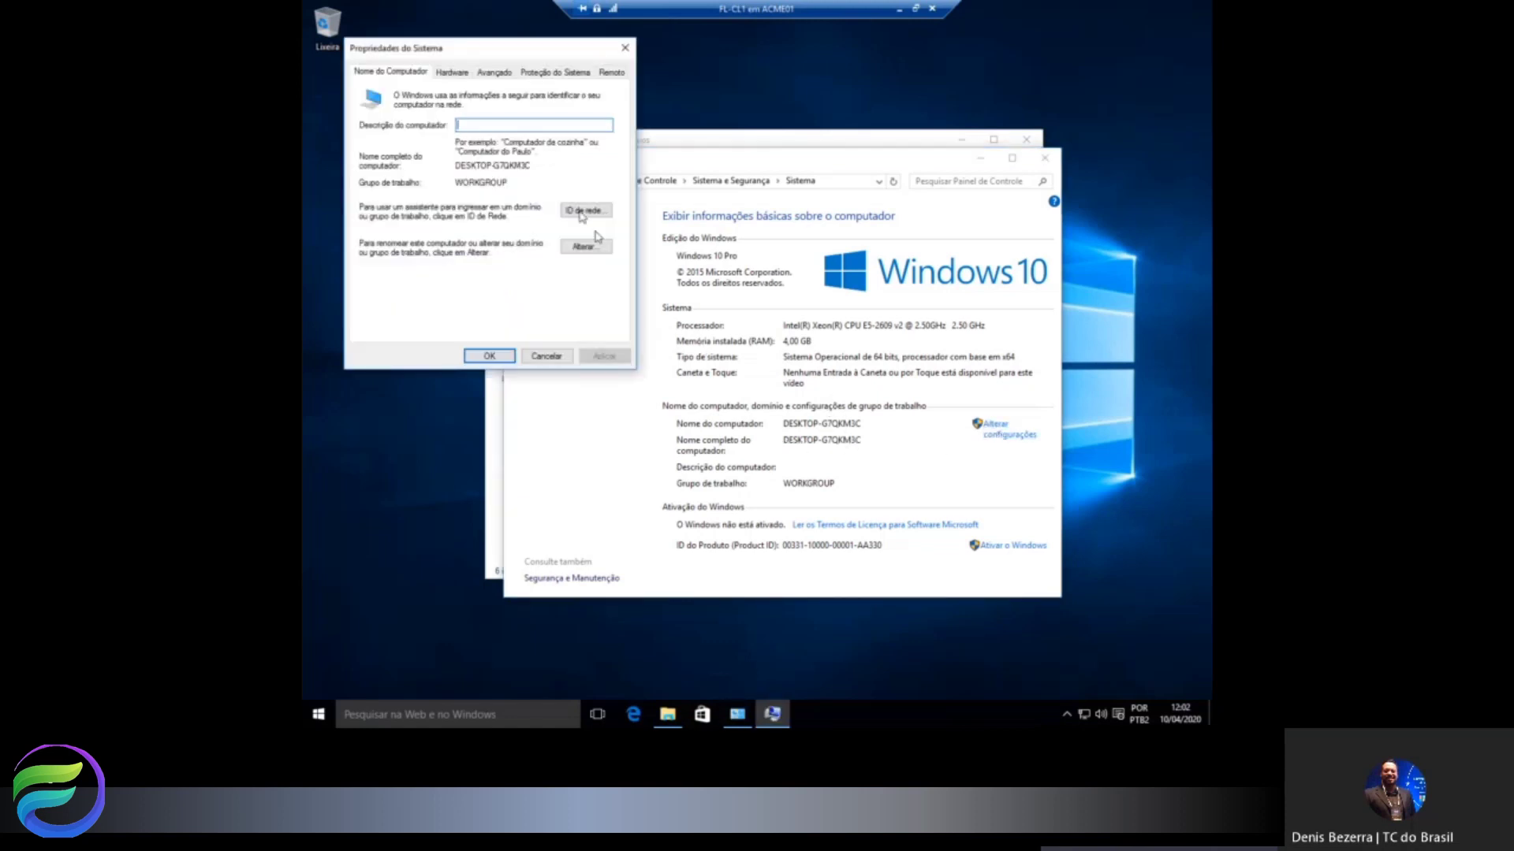
pyautogui.moveTo(528, 51); pyautogui.dragTo(870, 141)
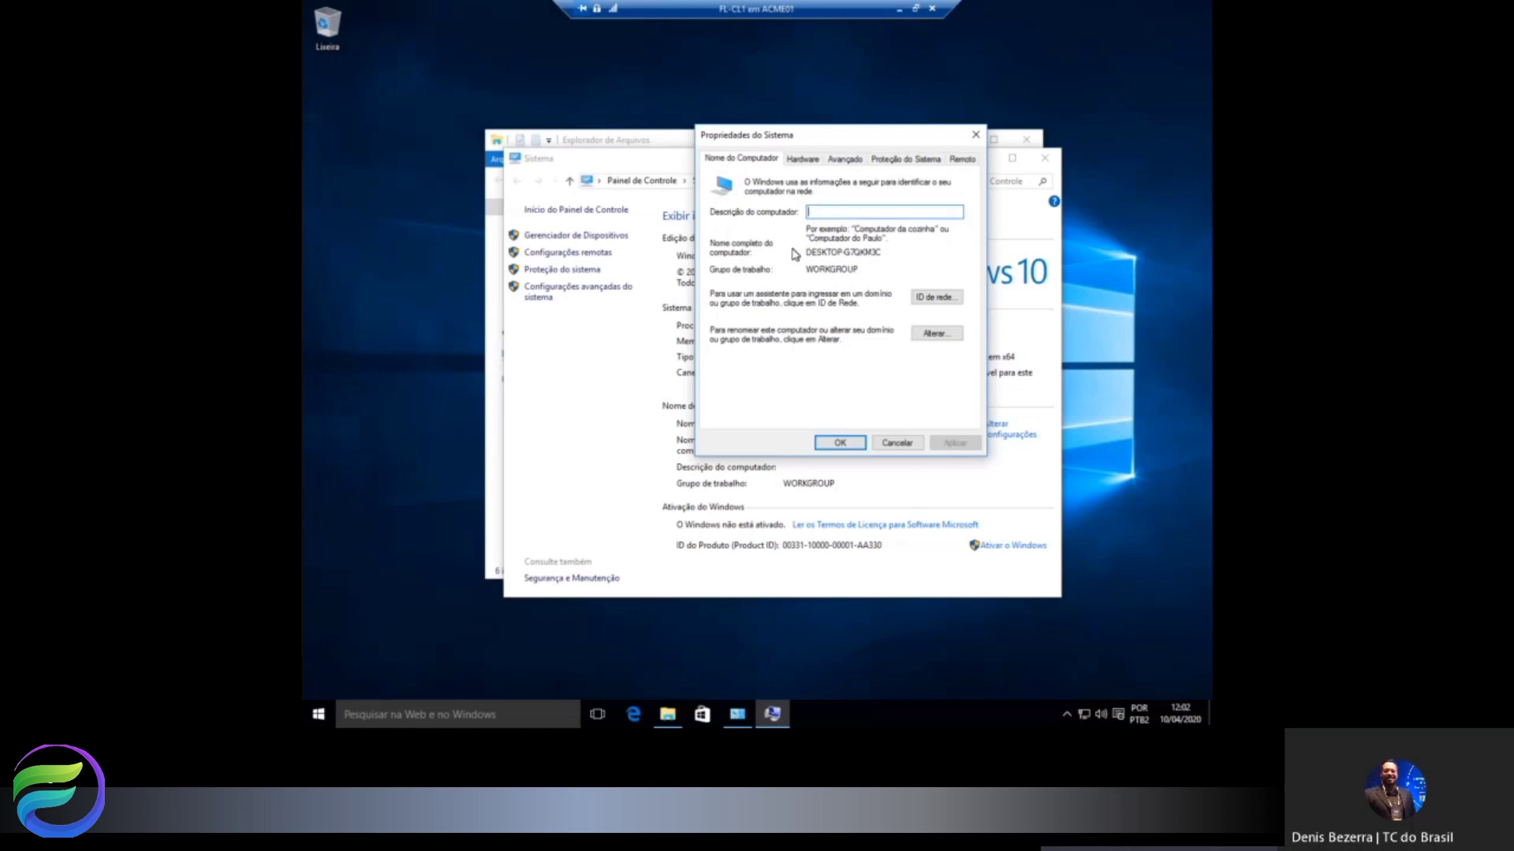
# Change the computer name from DESKTOP-G7QKM3C to FL-CL1 and acknowledge the restart notice.
pyautogui.click(936, 336)
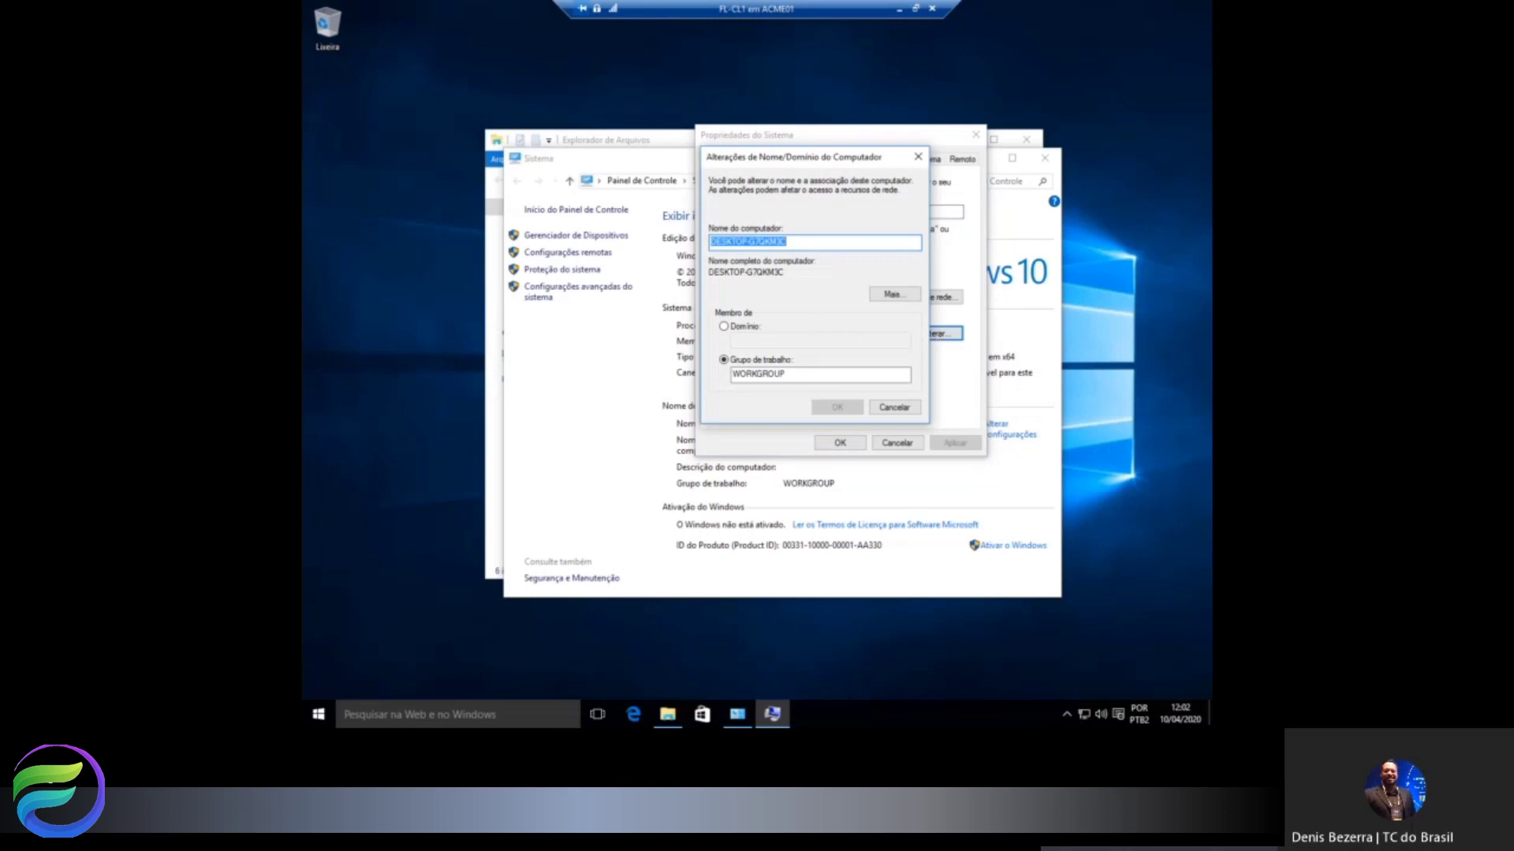
pyautogui.write('FL-CL1')
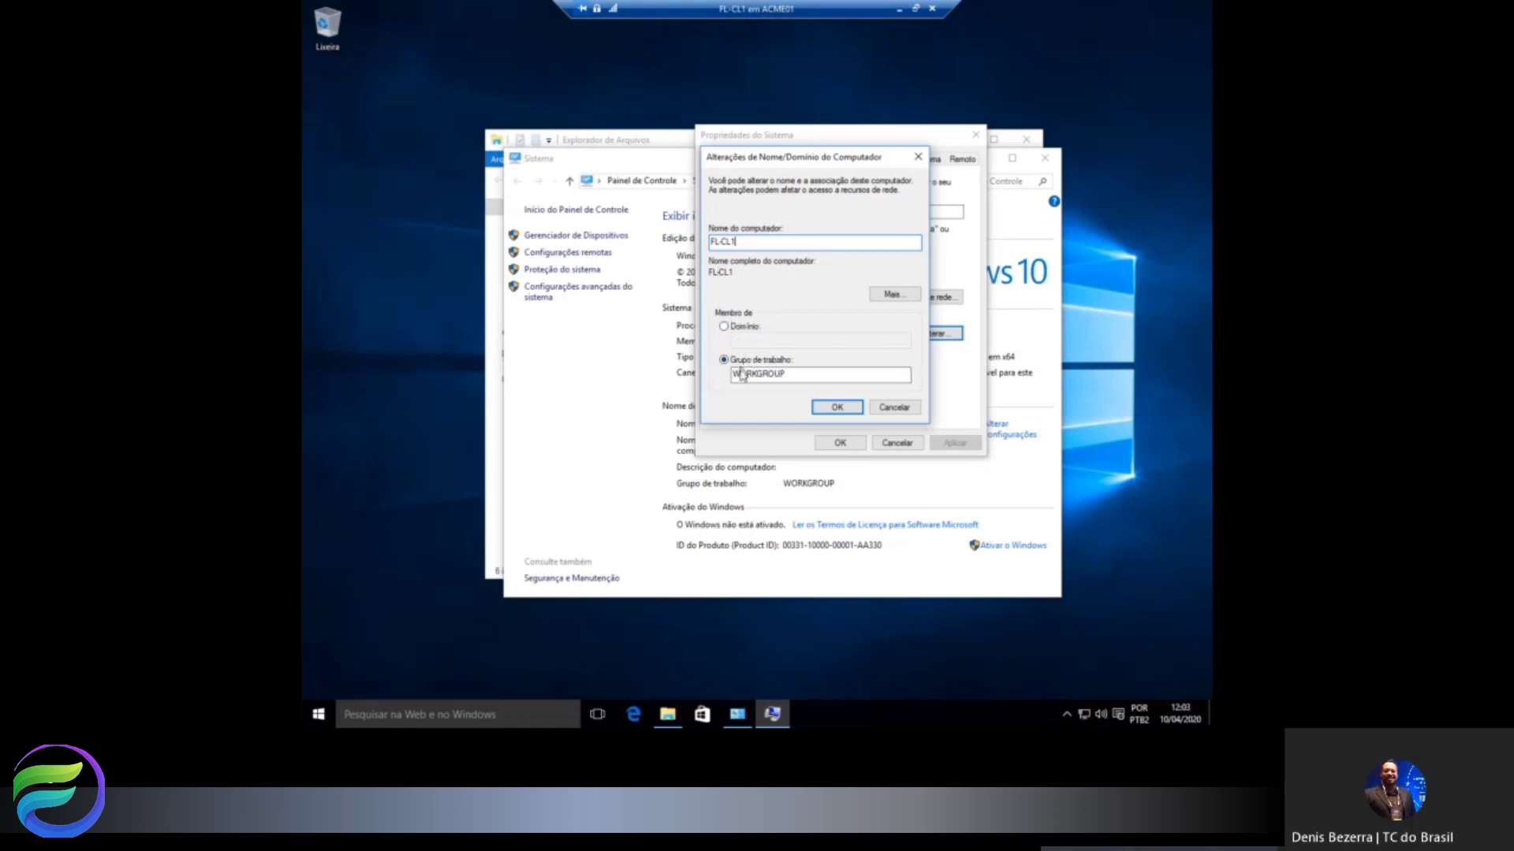
pyautogui.click(838, 406)
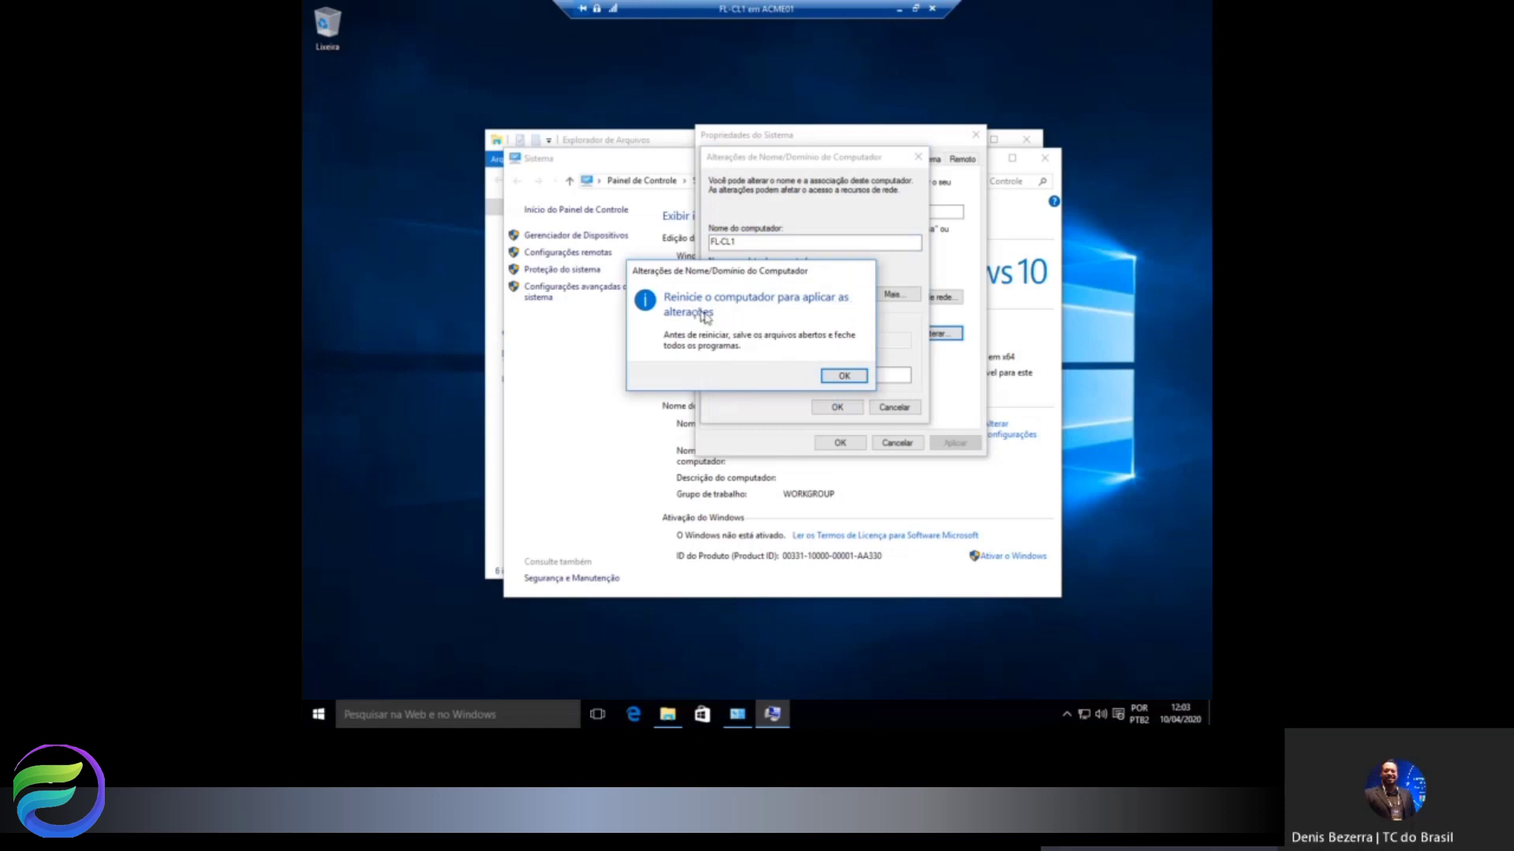
pyautogui.click(844, 377)
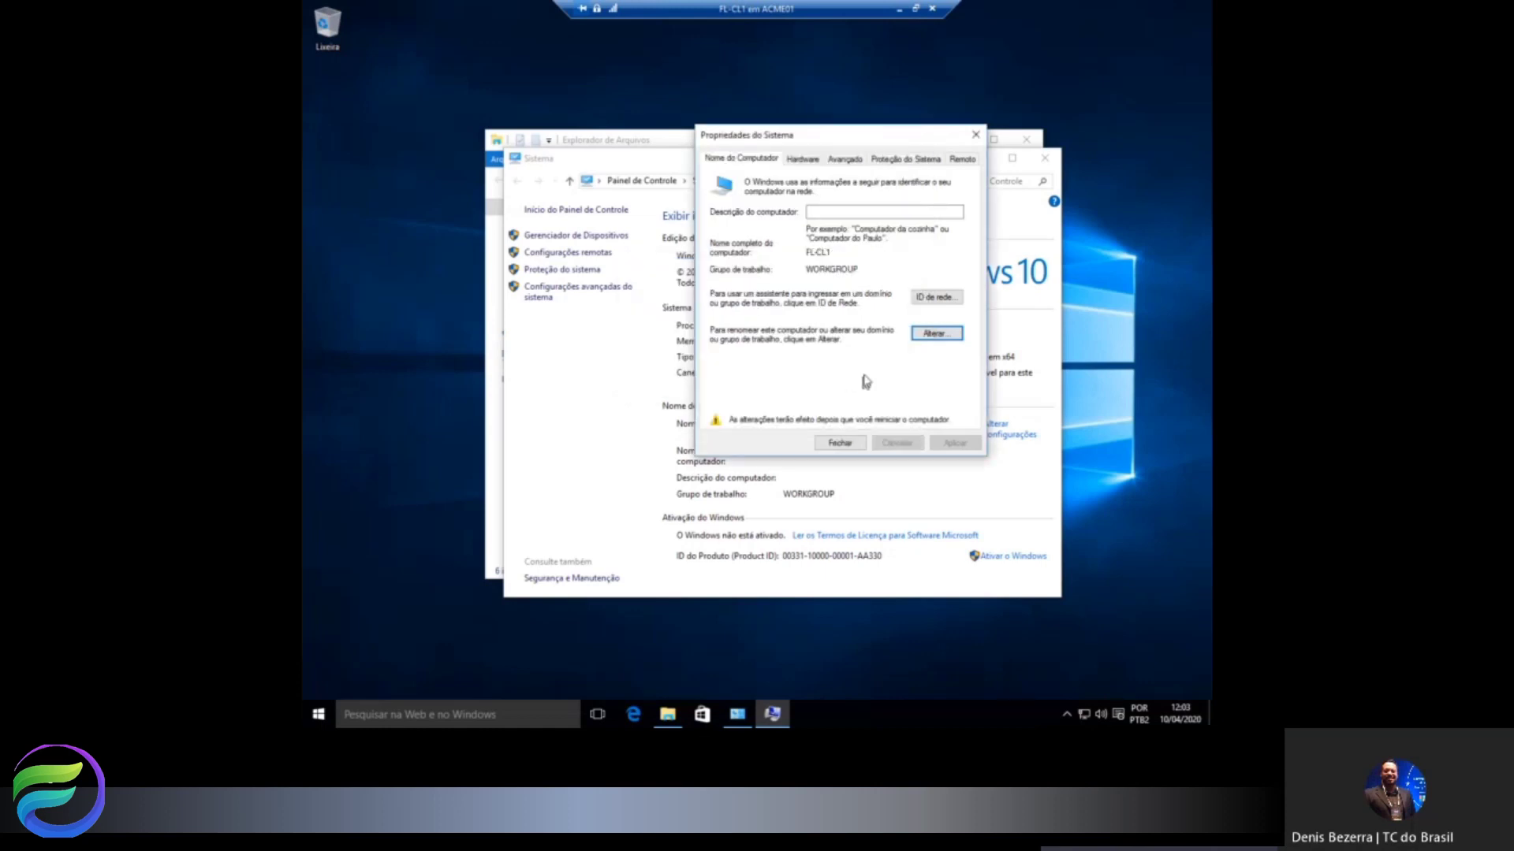
# Close System Properties, restart FL-CL1 now, and reposition the VM Connection window during reboot.
pyautogui.click(840, 444)
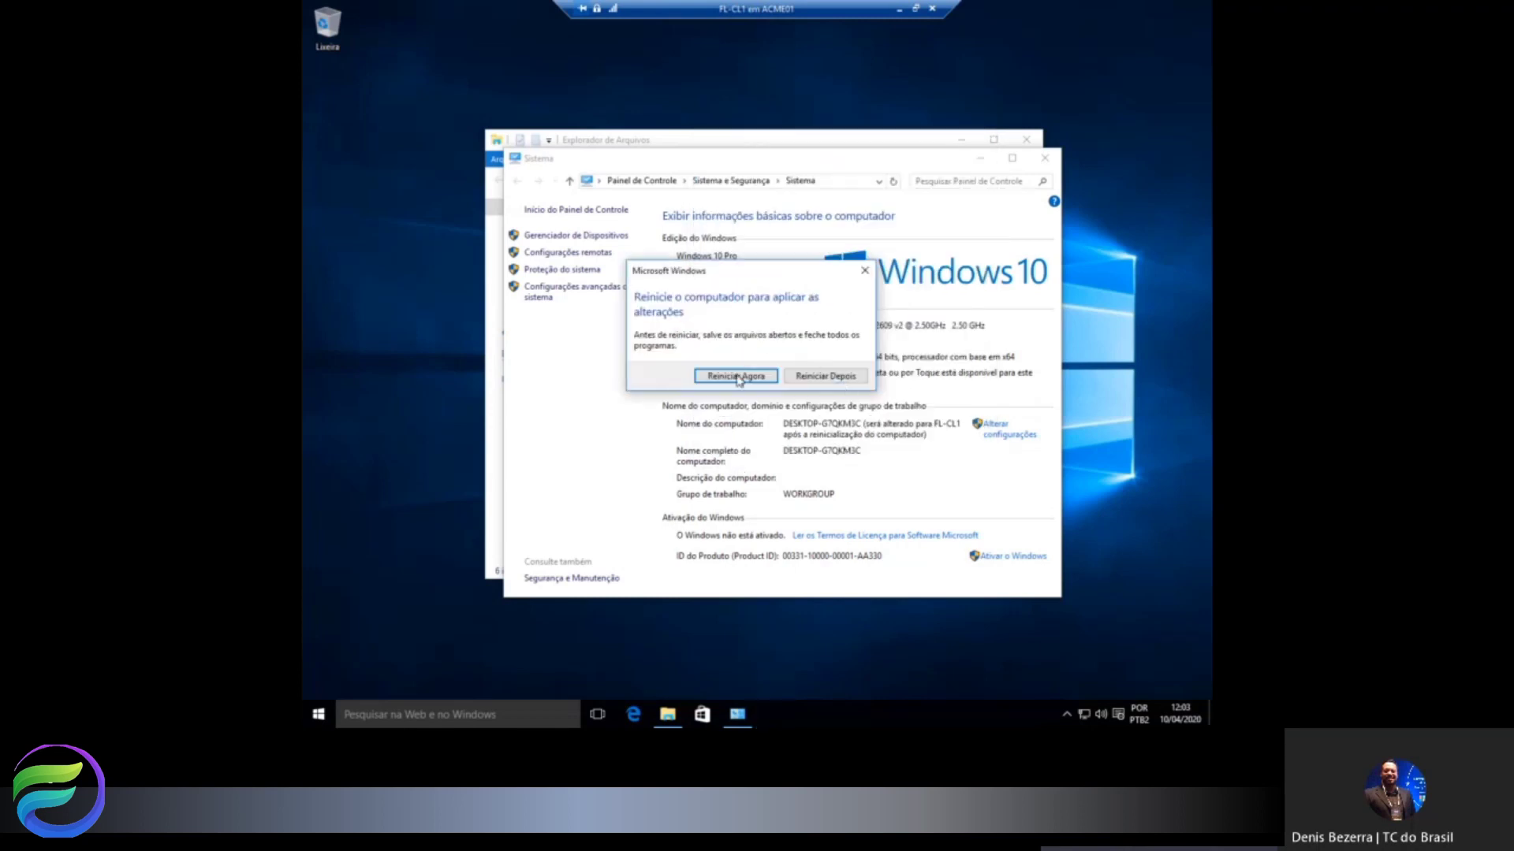
pyautogui.click(768, 382)
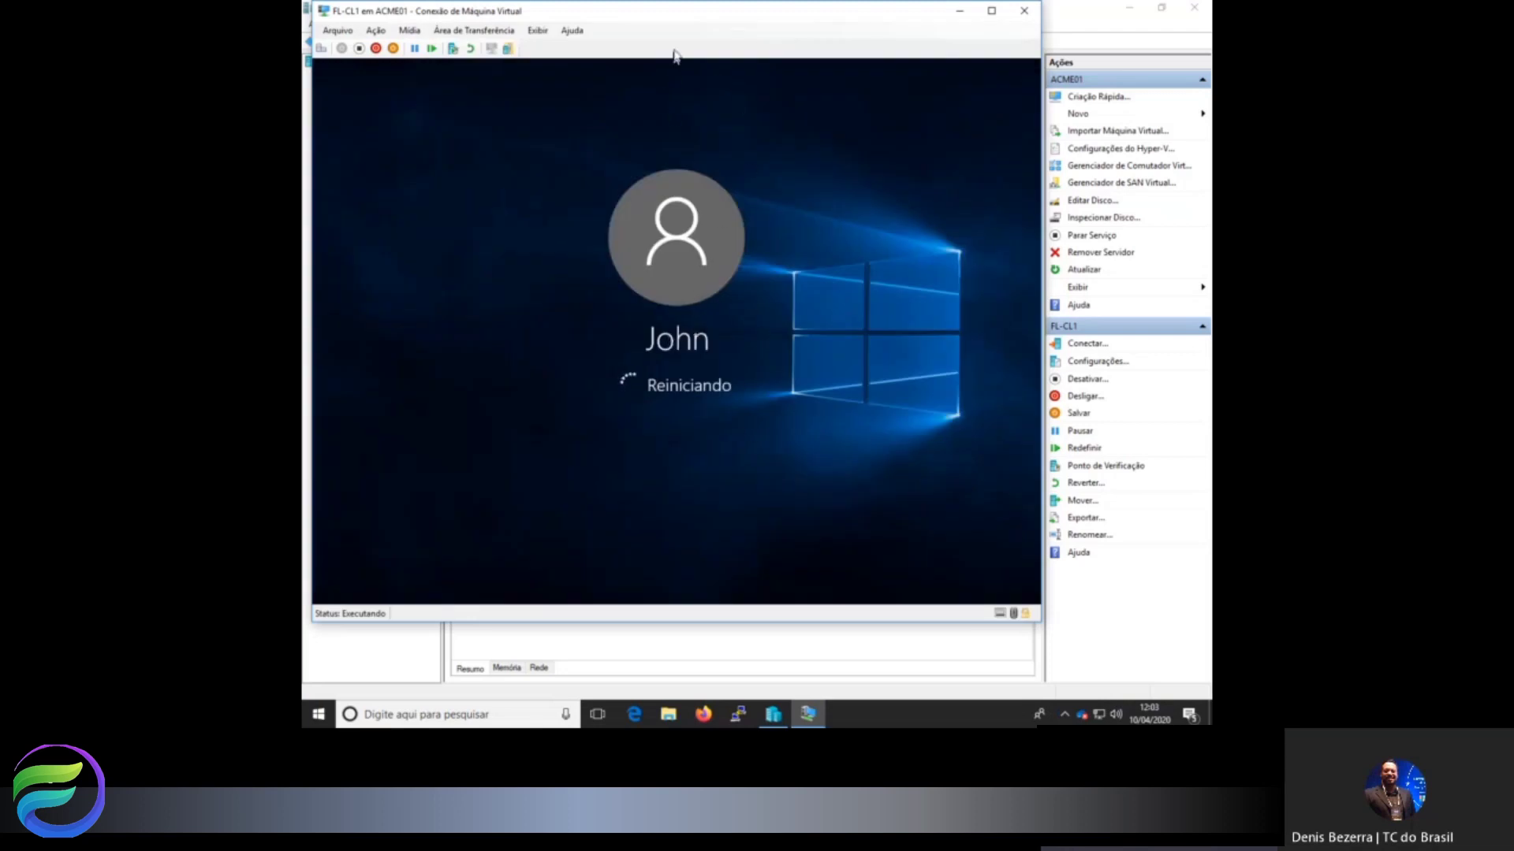
pyautogui.moveTo(683, 22); pyautogui.dragTo(787, 31)
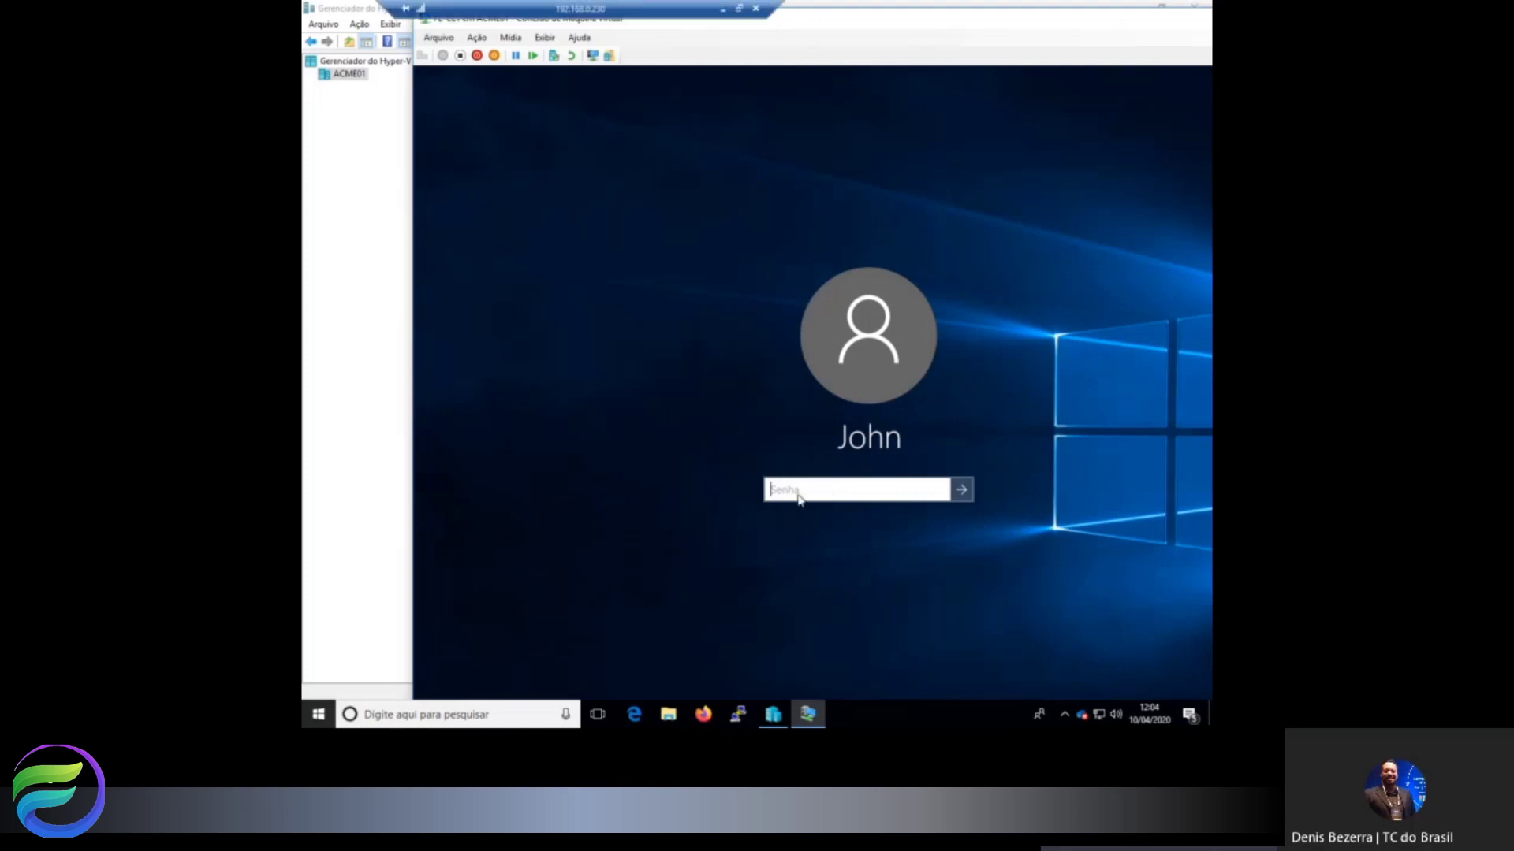
# Sign back into the renamed FL-CL1 with the account password and make the VM window full screen.
pyautogui.write('*****')
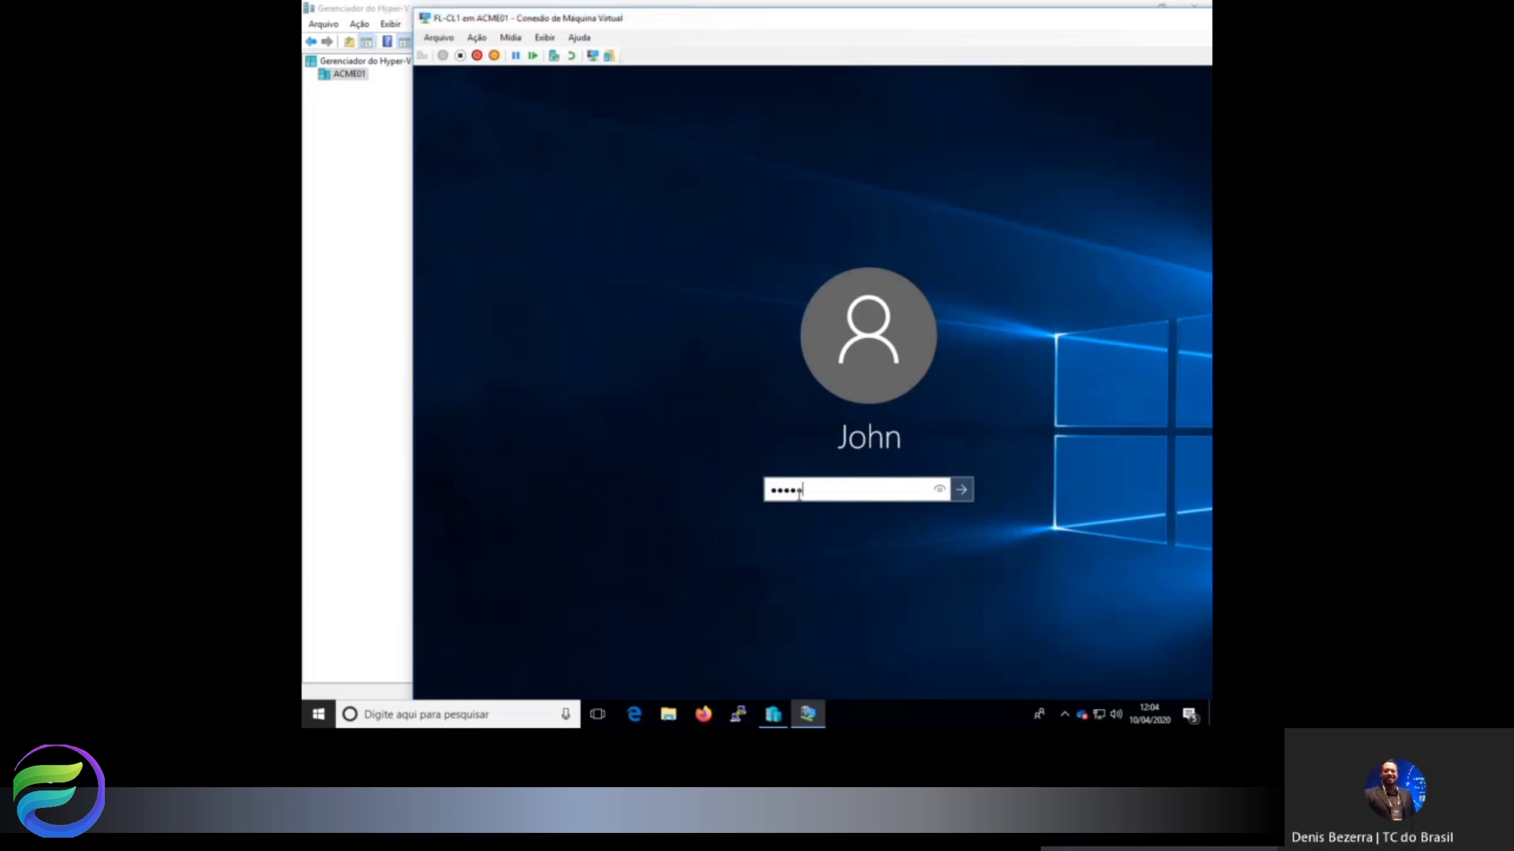
pyautogui.write('***')
pyautogui.press('Return')
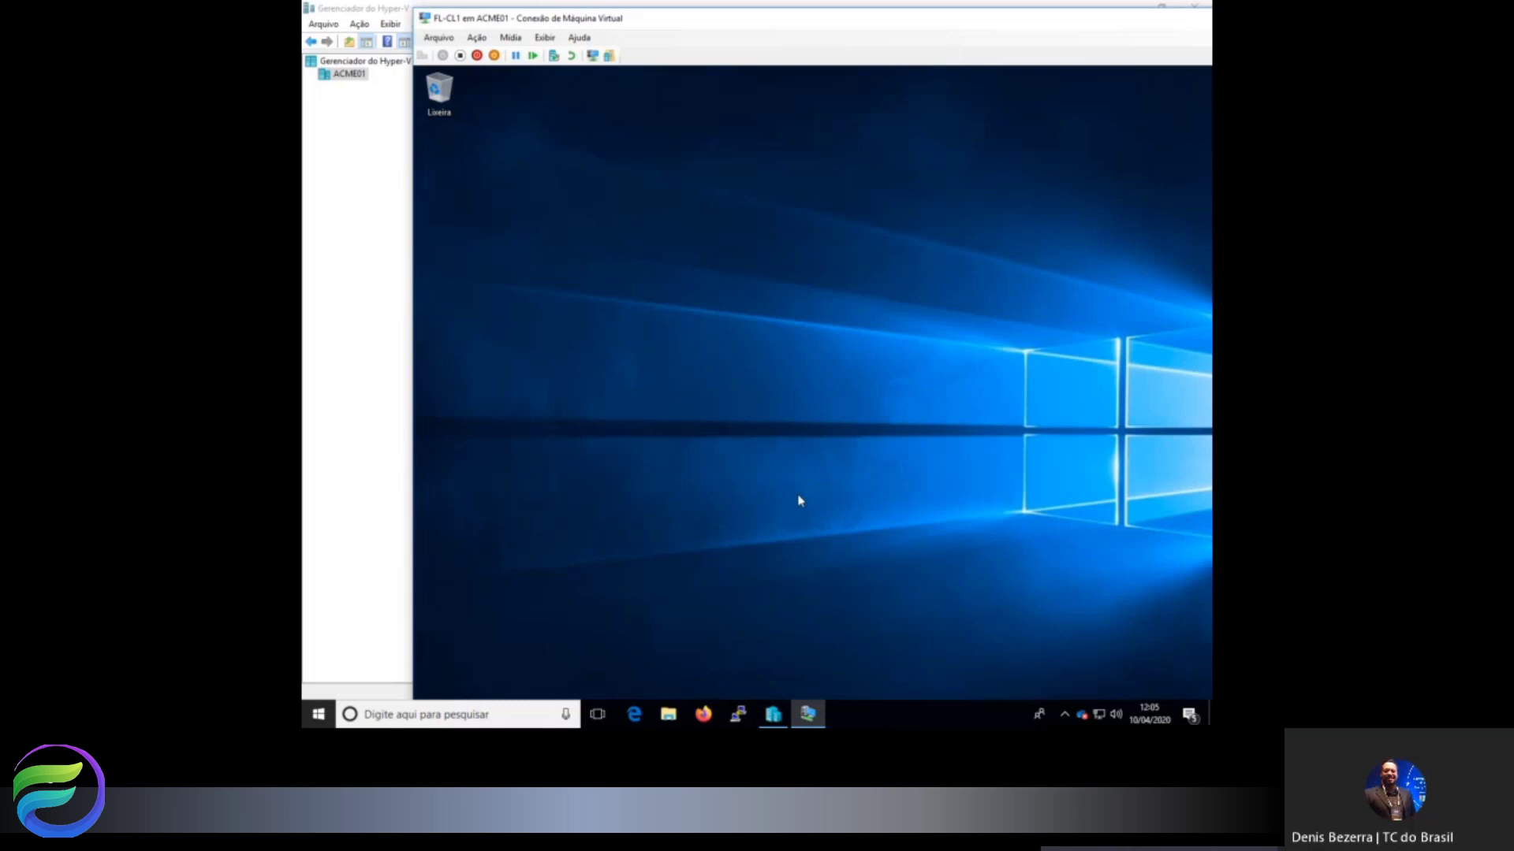
pyautogui.doubleClick(852, 30)
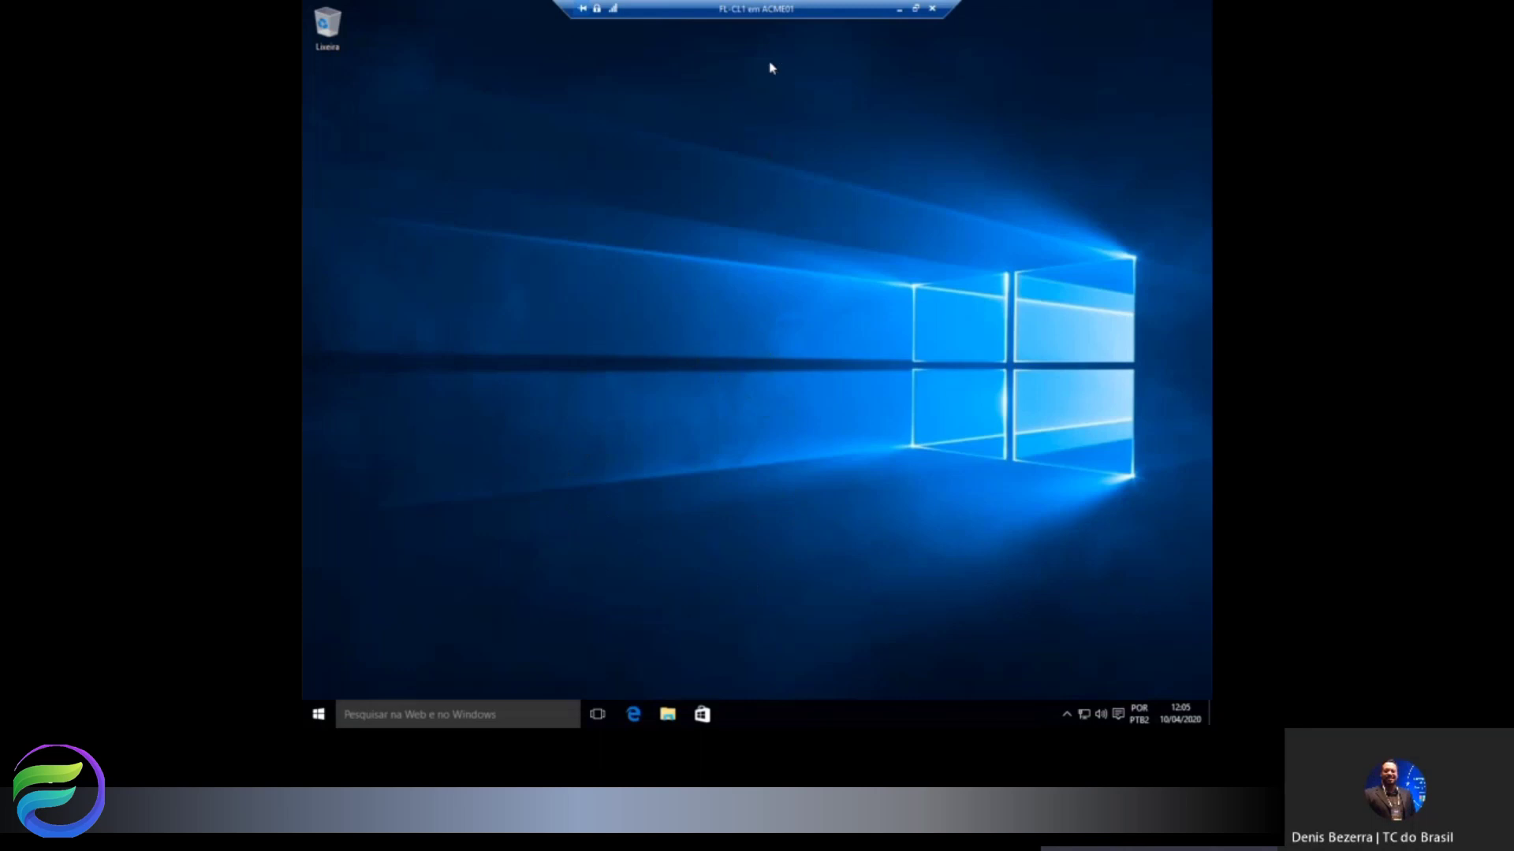
# Exit full screen, select FL-CL2 in Hyper-V Manager and open its connection window.
pyautogui.click(915, 9)
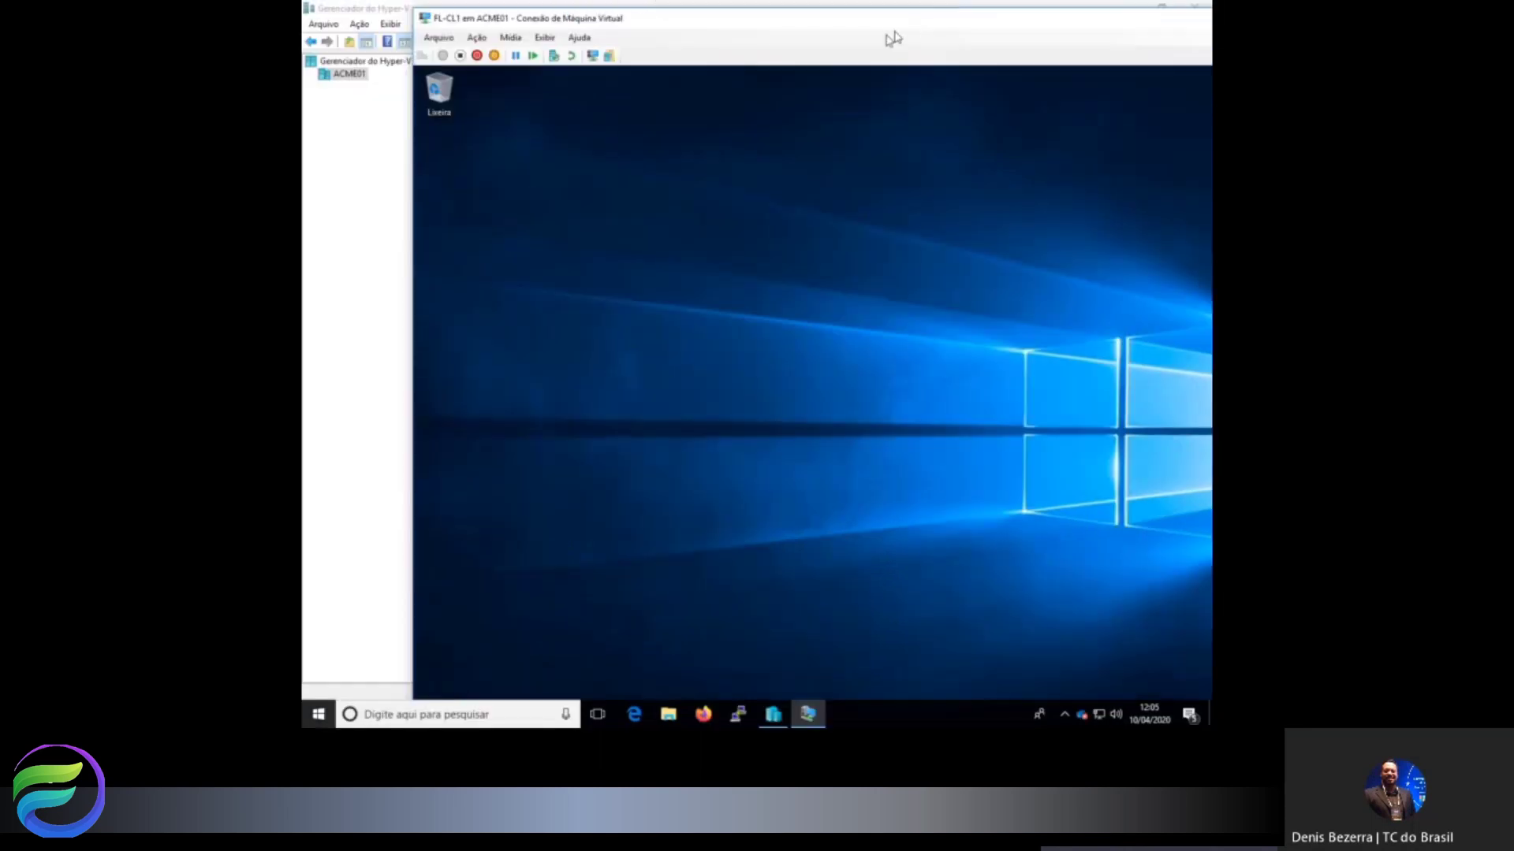
pyautogui.click(375, 132)
pyautogui.click(477, 119)
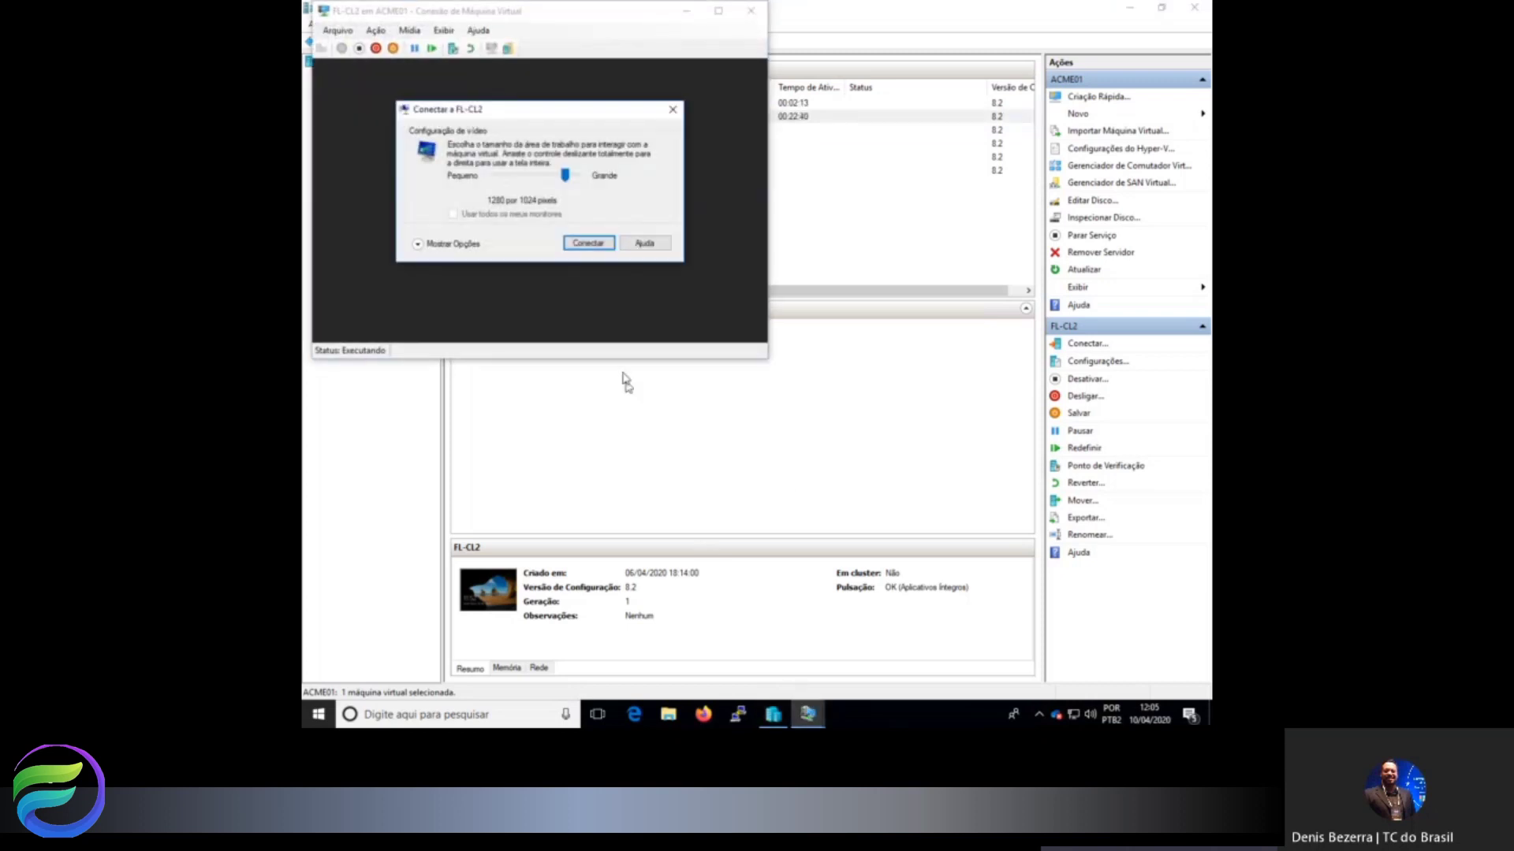
# Connect to FL-CL2 at the default display size and sign in with the account password.
pyautogui.click(590, 244)
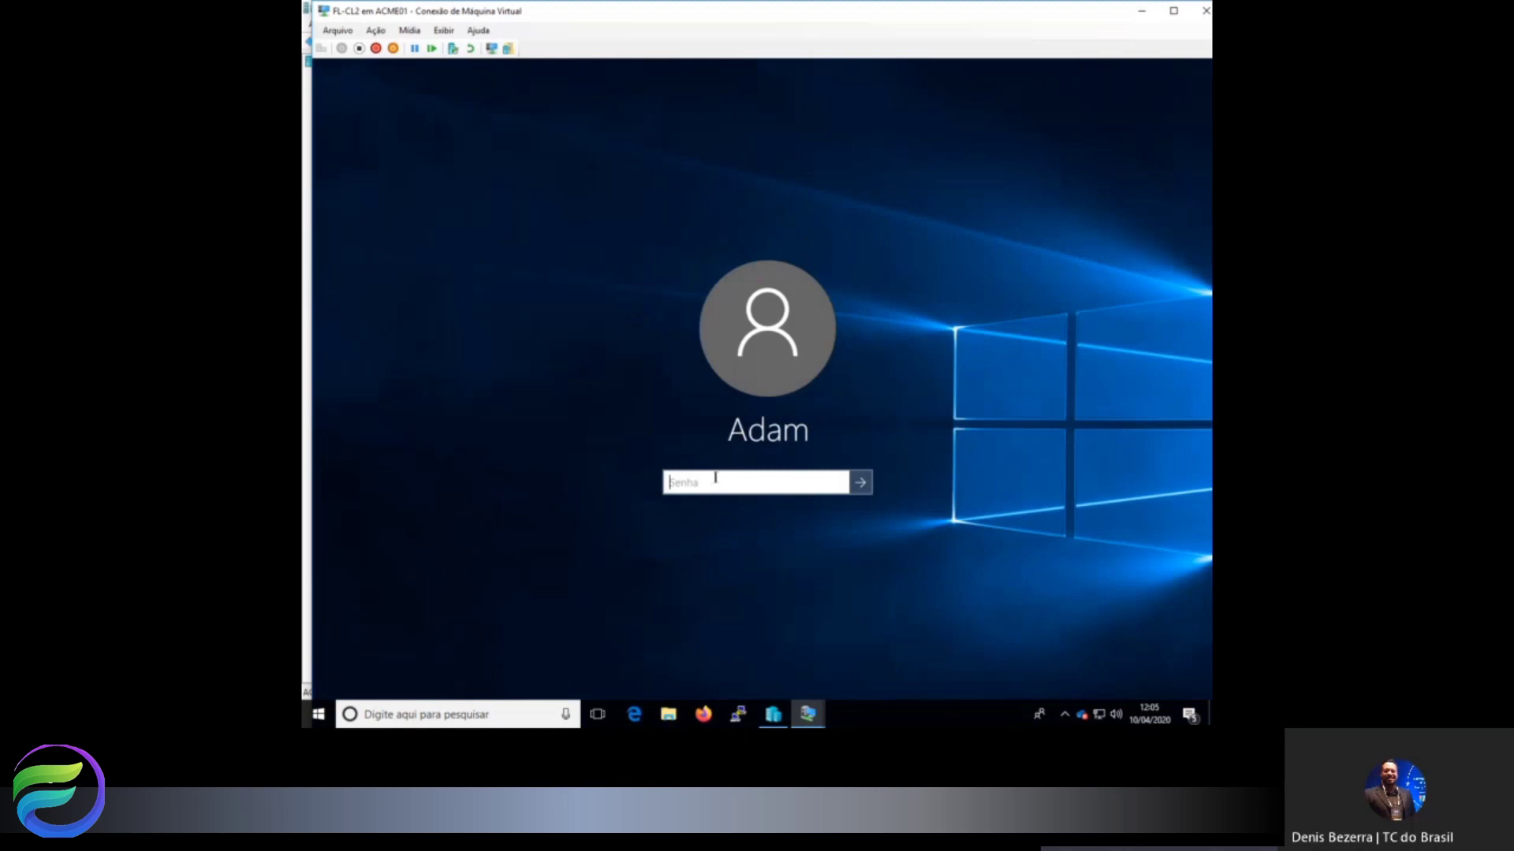
pyautogui.write('Pa55w.rd12')
pyautogui.press('Return')
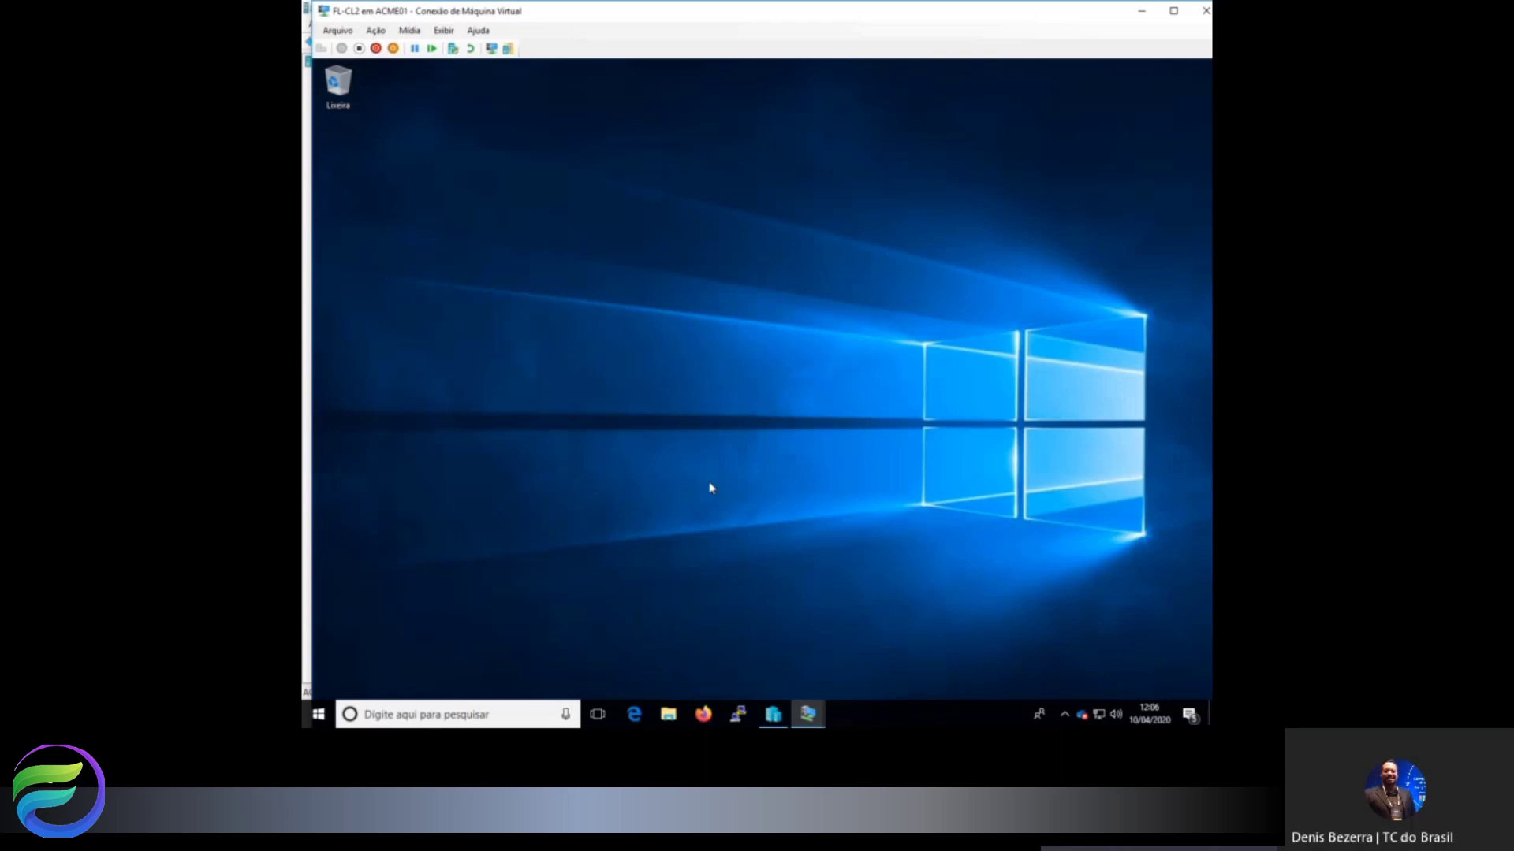
# In the full-screen FL-CL2 session, open Propriedades of Este Computador from File Explorer.
pyautogui.doubleClick(783, 17)
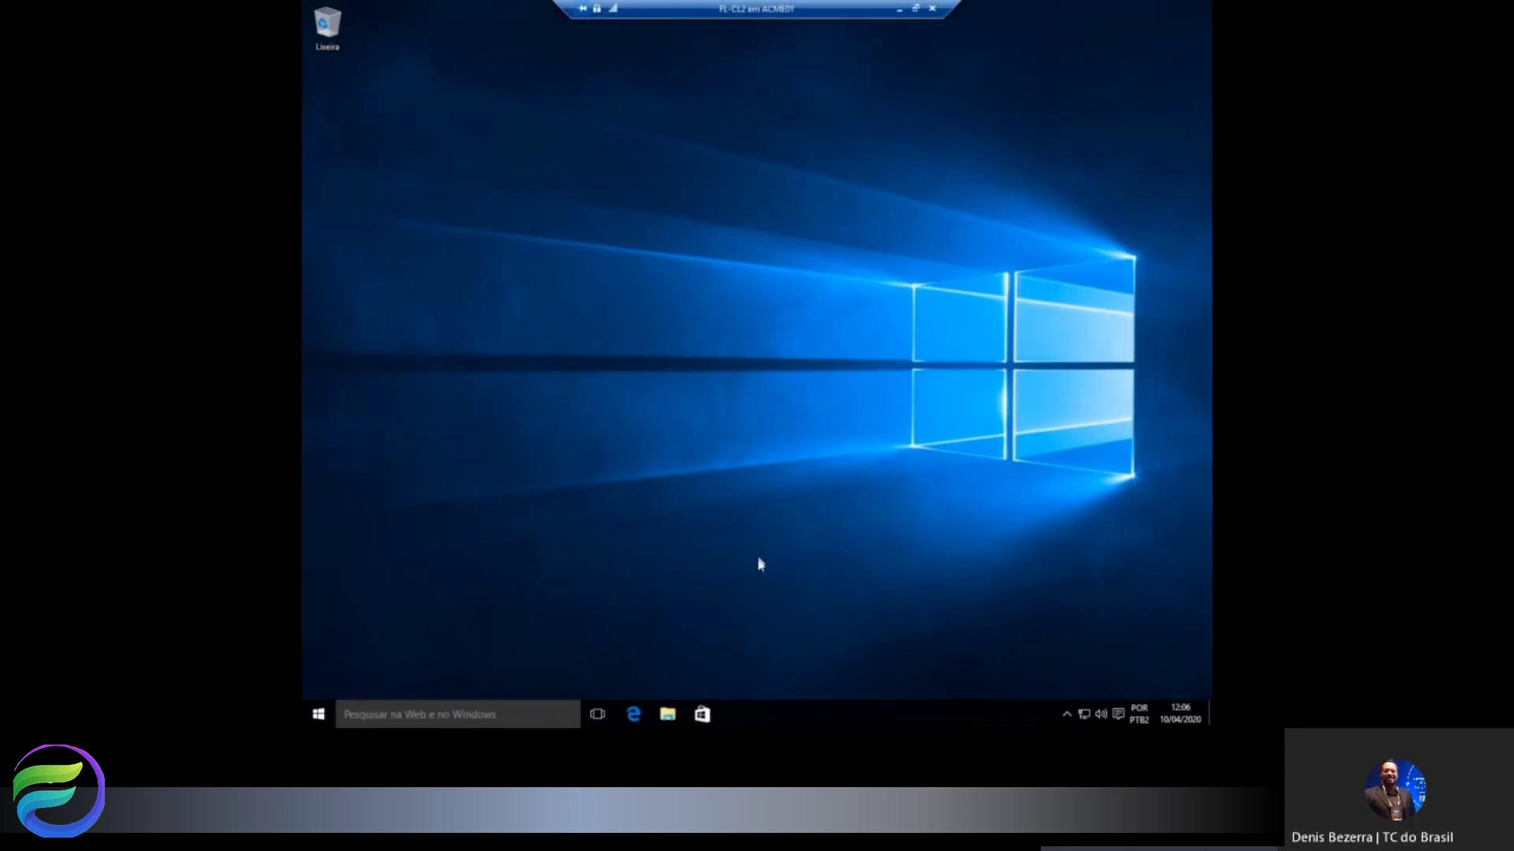
pyautogui.click(667, 715)
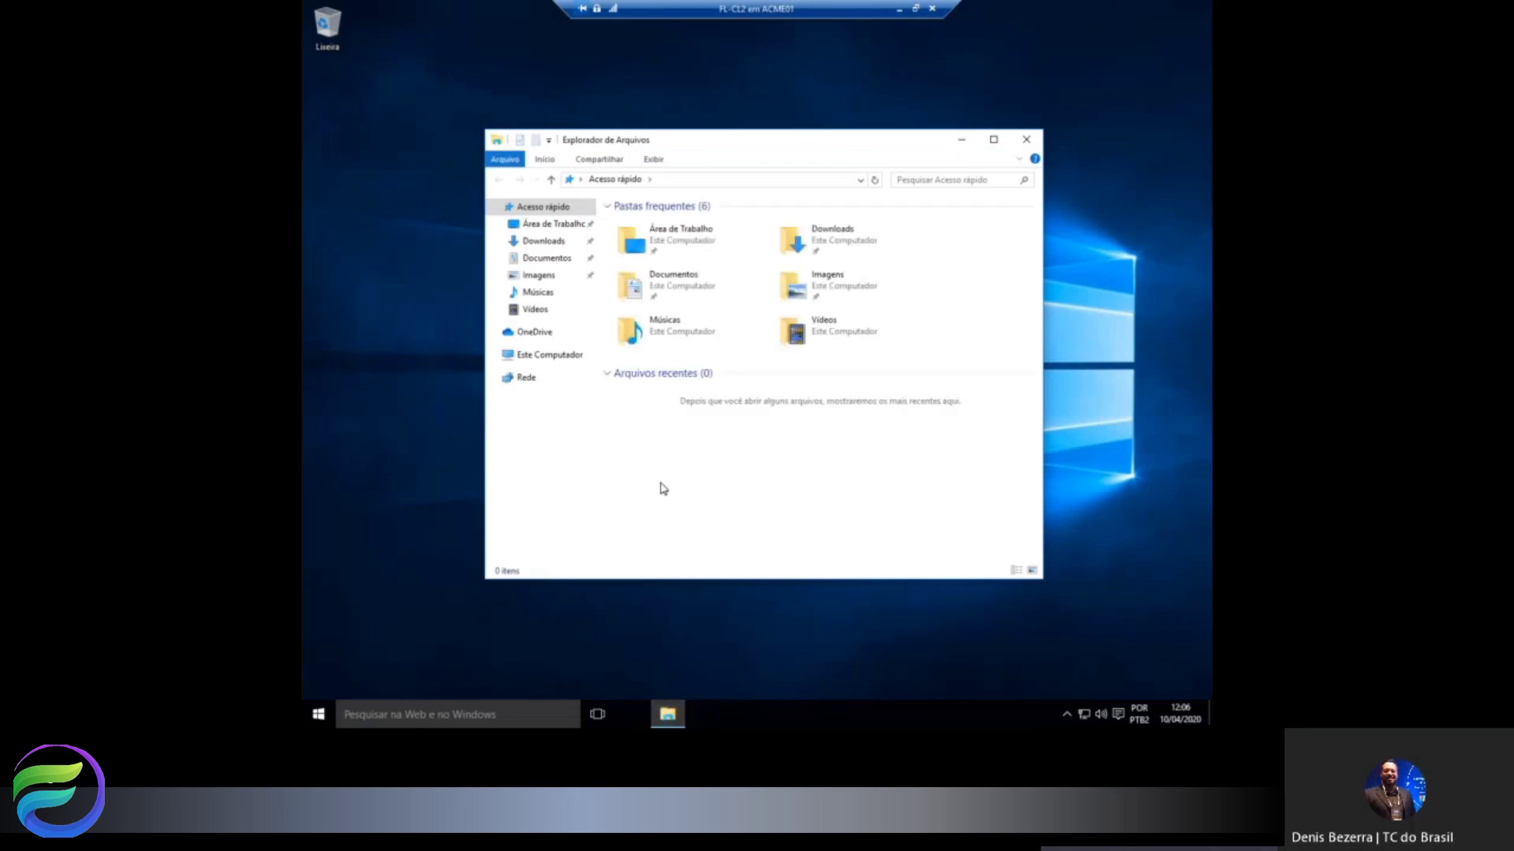
pyautogui.rightClick(555, 359)
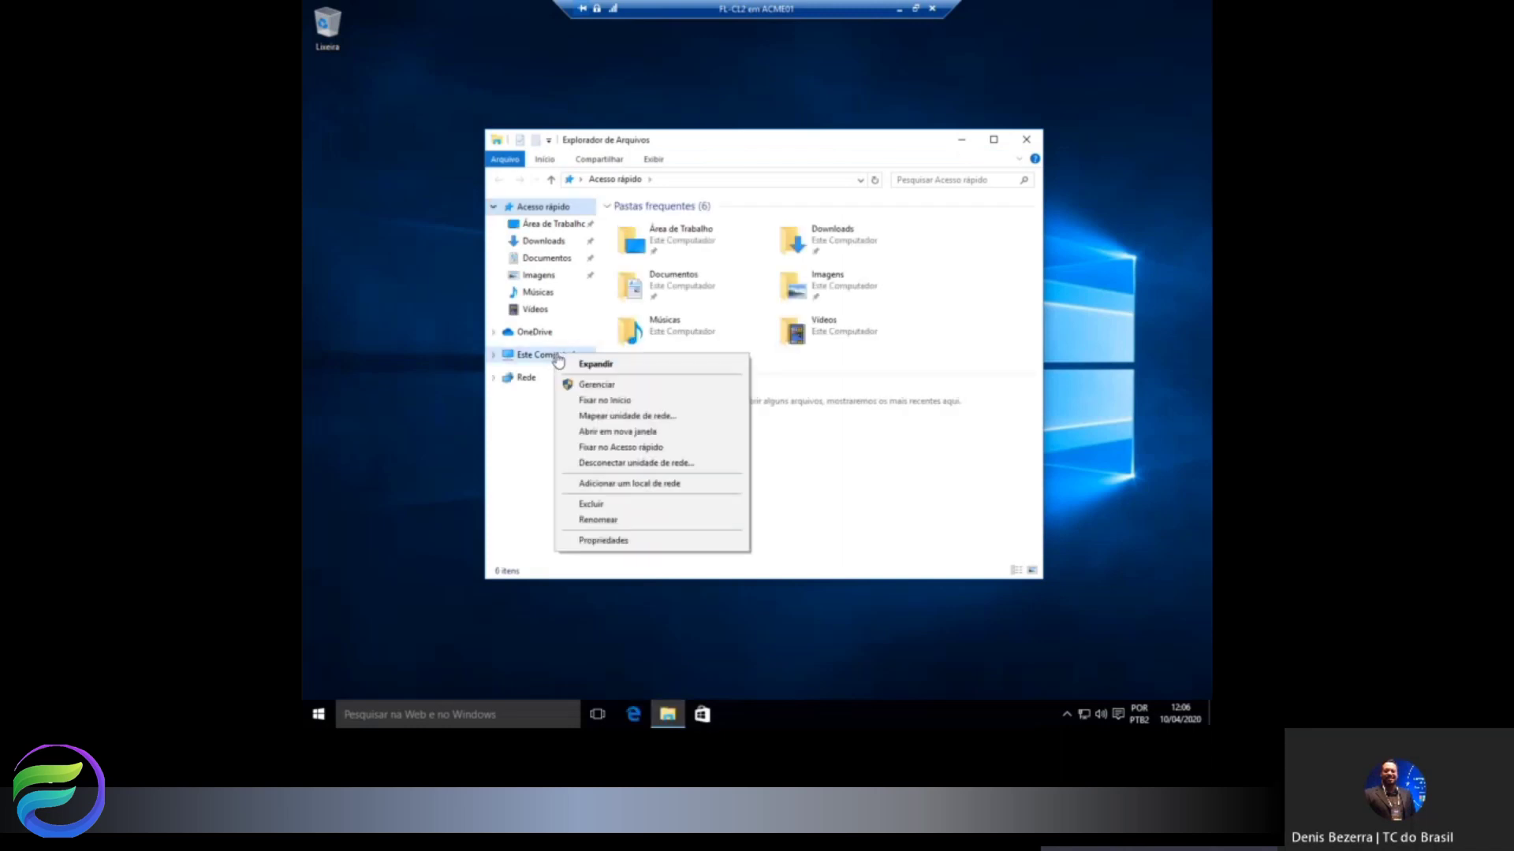
pyautogui.click(608, 539)
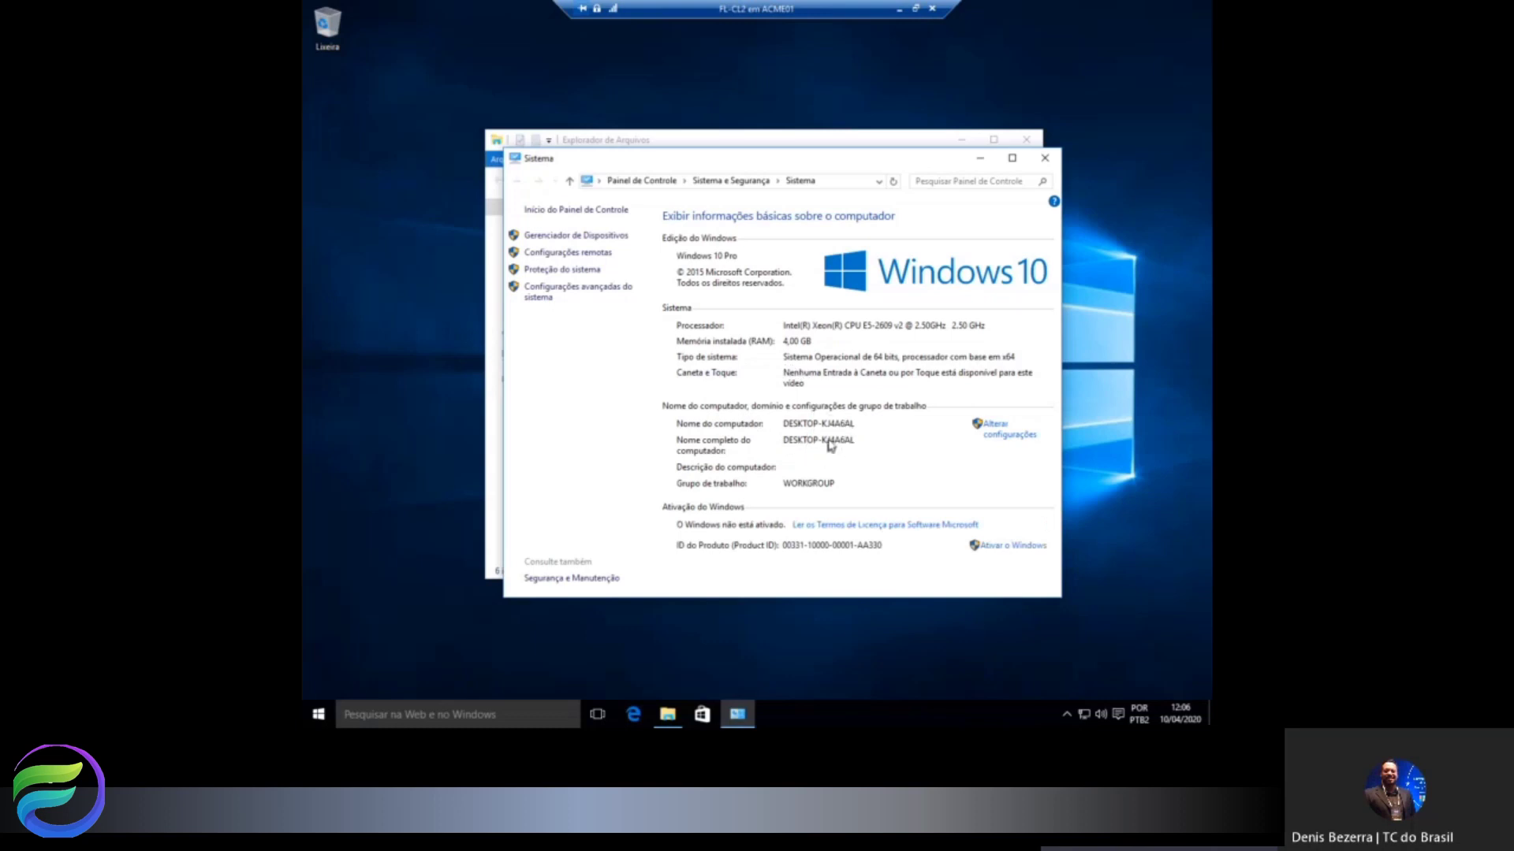
# In the computer-name dialog, attempt joining domain FL.CL2 and dismiss the domain-not-found error.
pyautogui.click(993, 436)
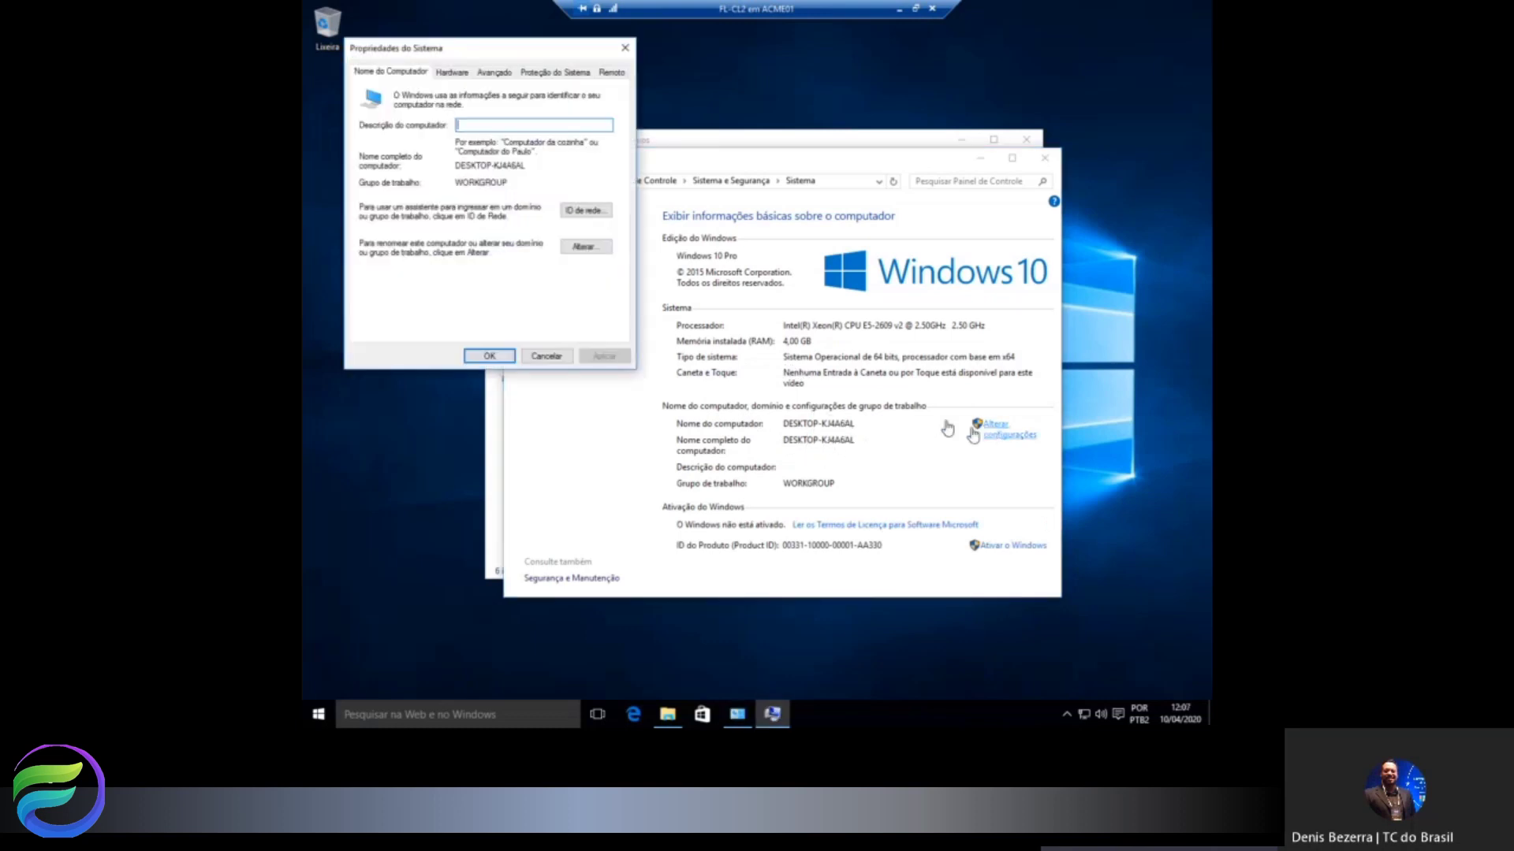
pyautogui.click(578, 247)
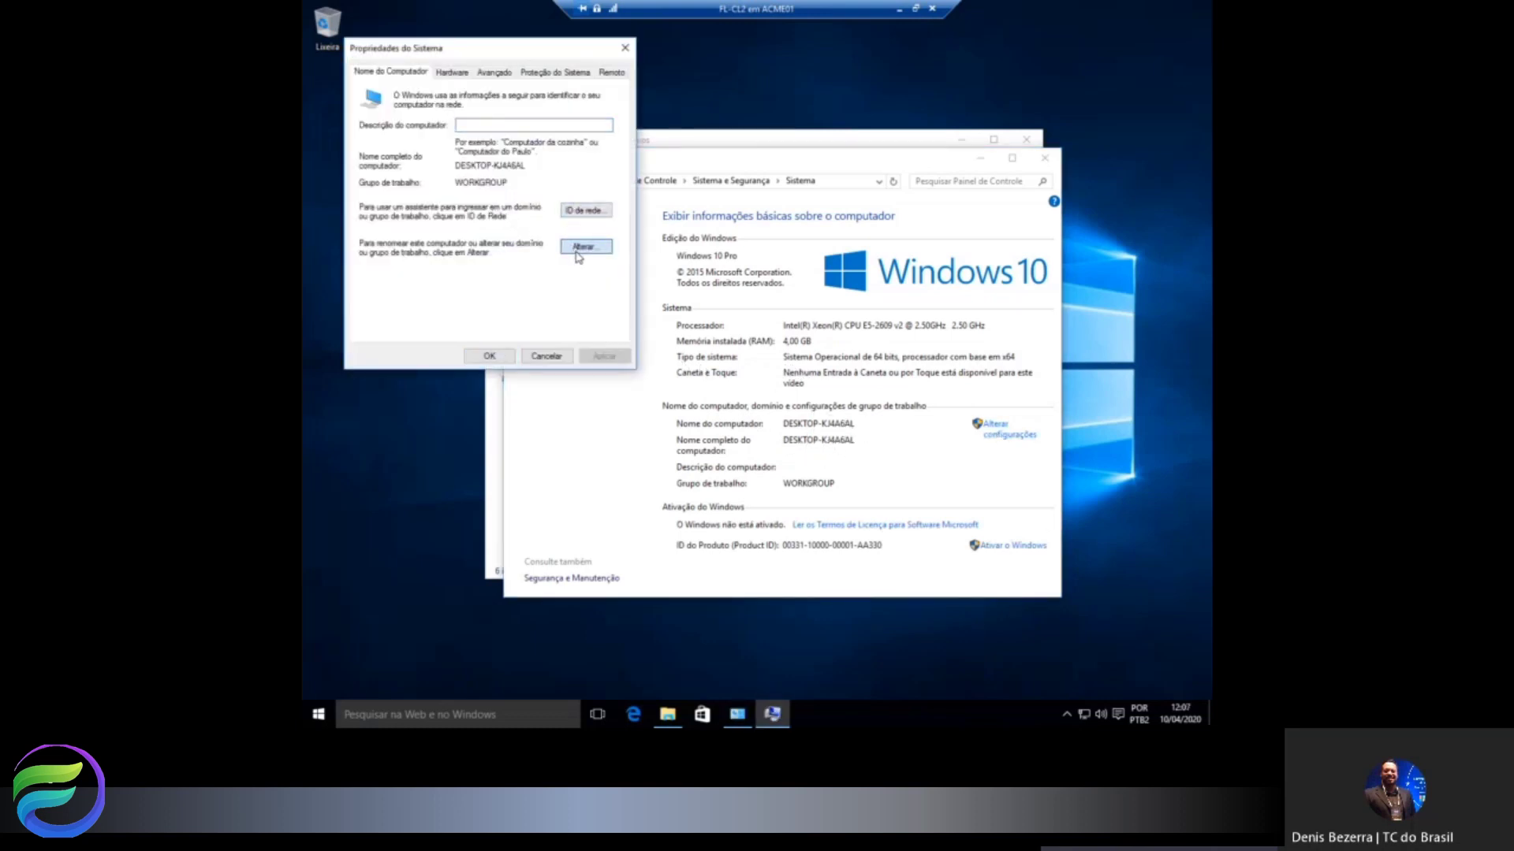
pyautogui.click(388, 243)
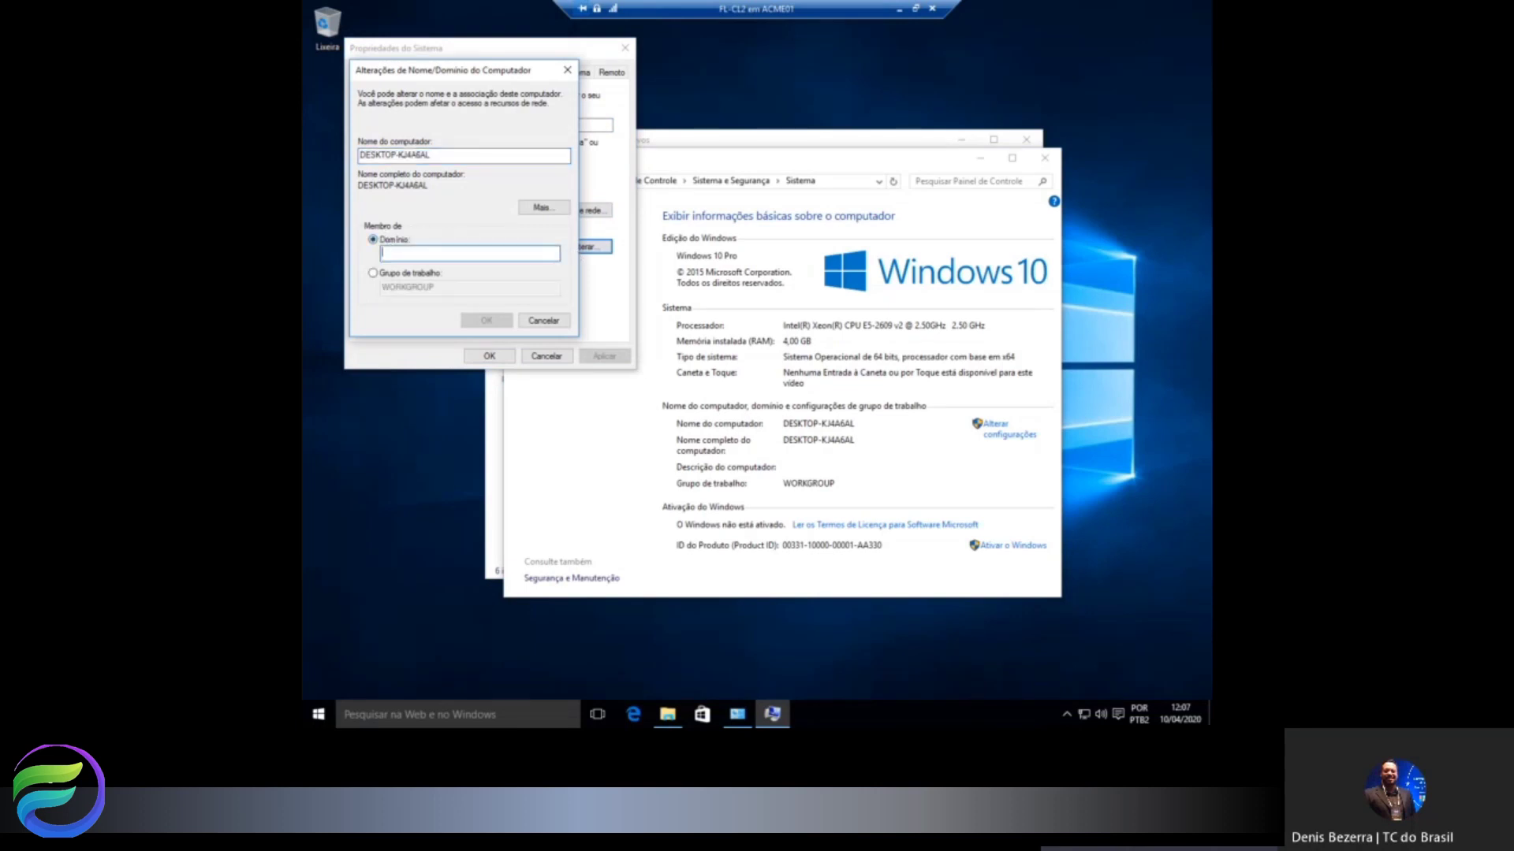
pyautogui.write('FL-CL2')
pyautogui.click(487, 320)
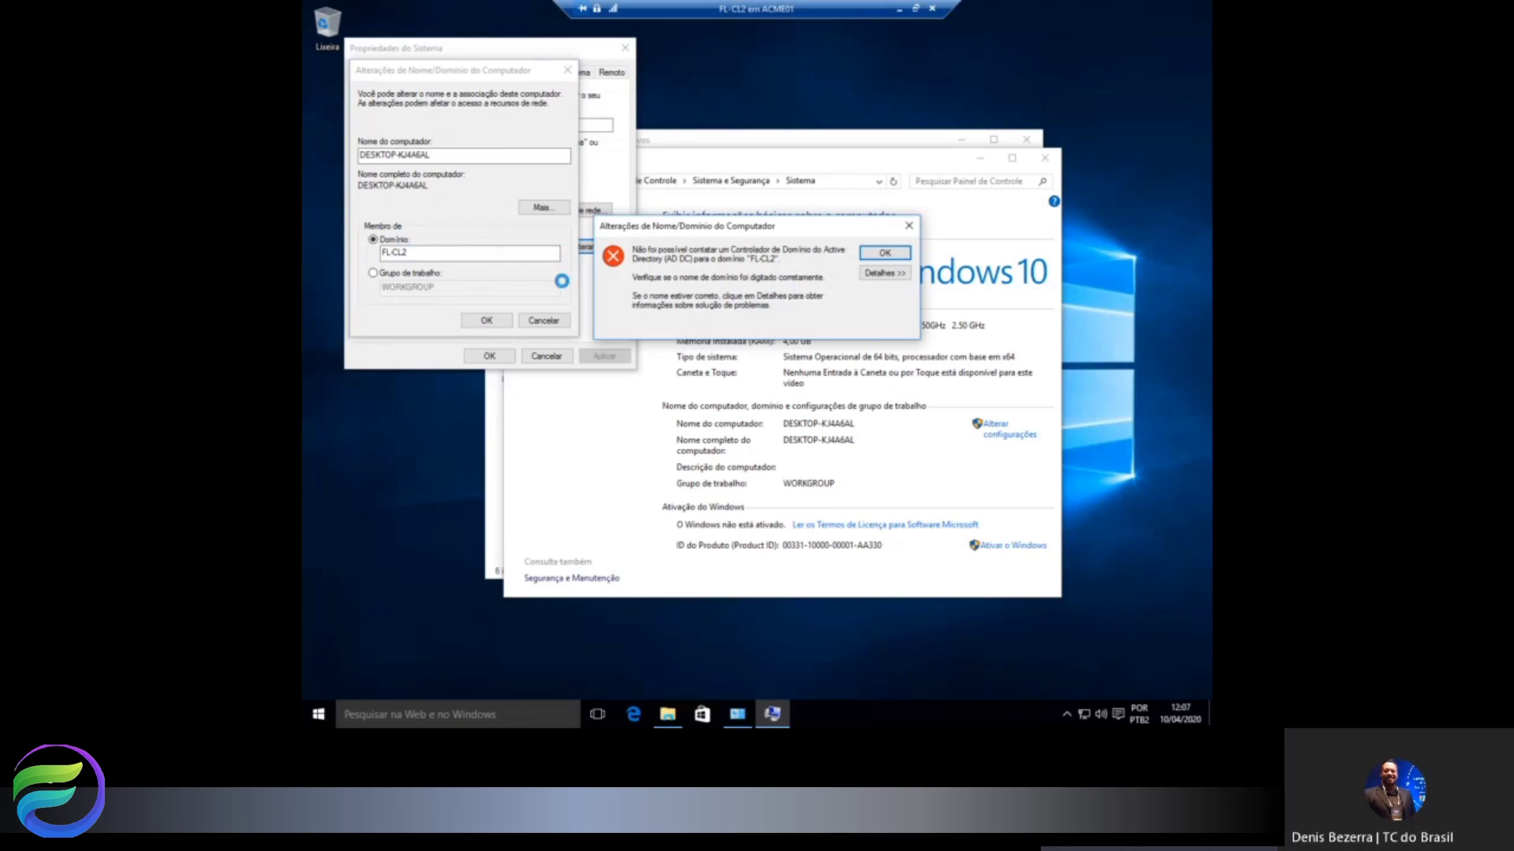
pyautogui.click(884, 253)
# Clear the domain entry and keep the computer in workgroup WORKGROUP.
pyautogui.click(394, 273)
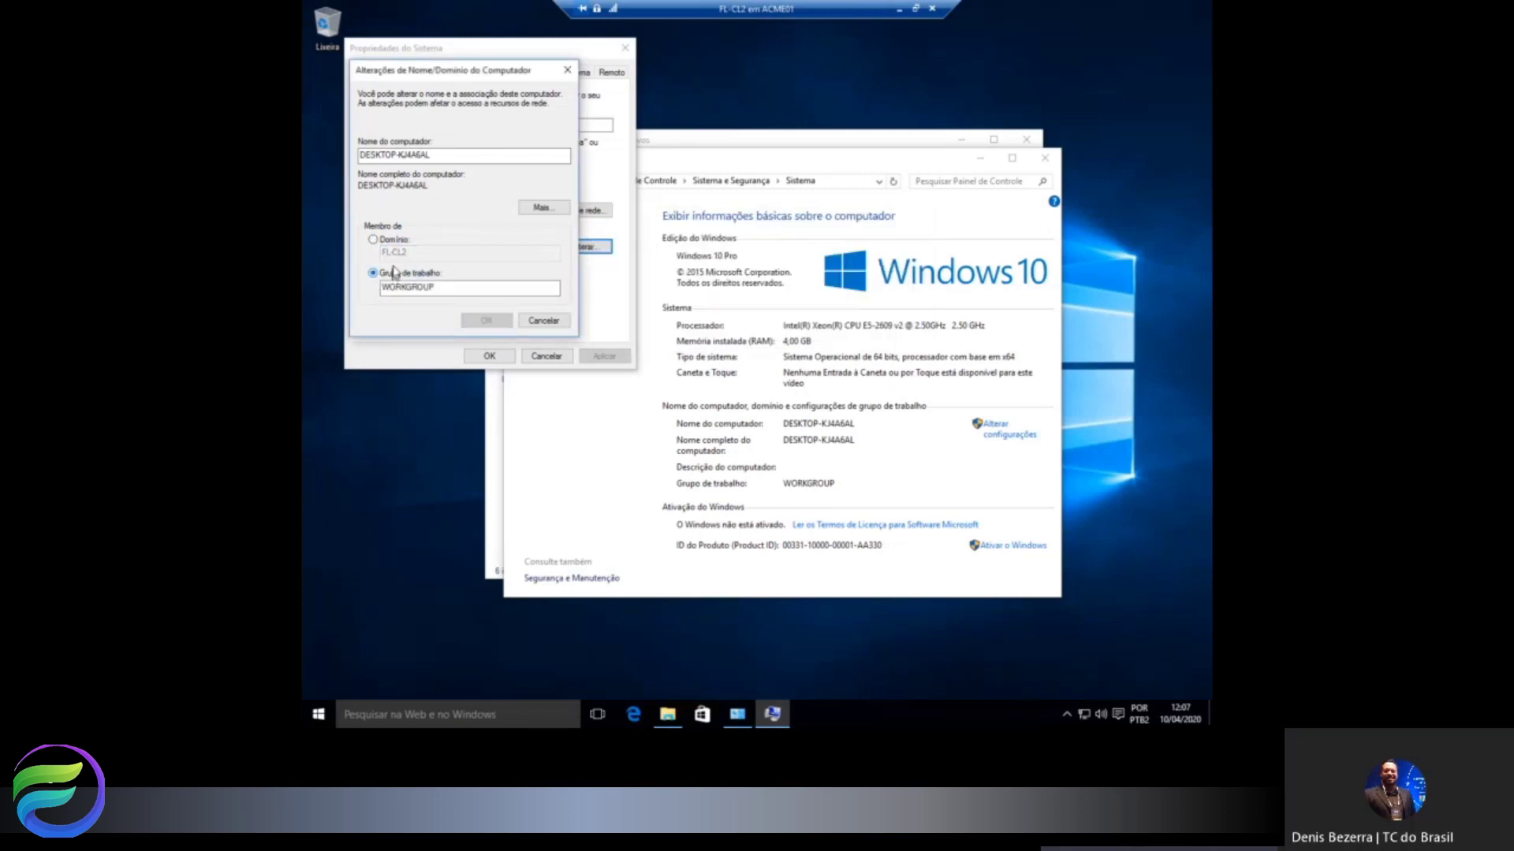
pyautogui.click(398, 240)
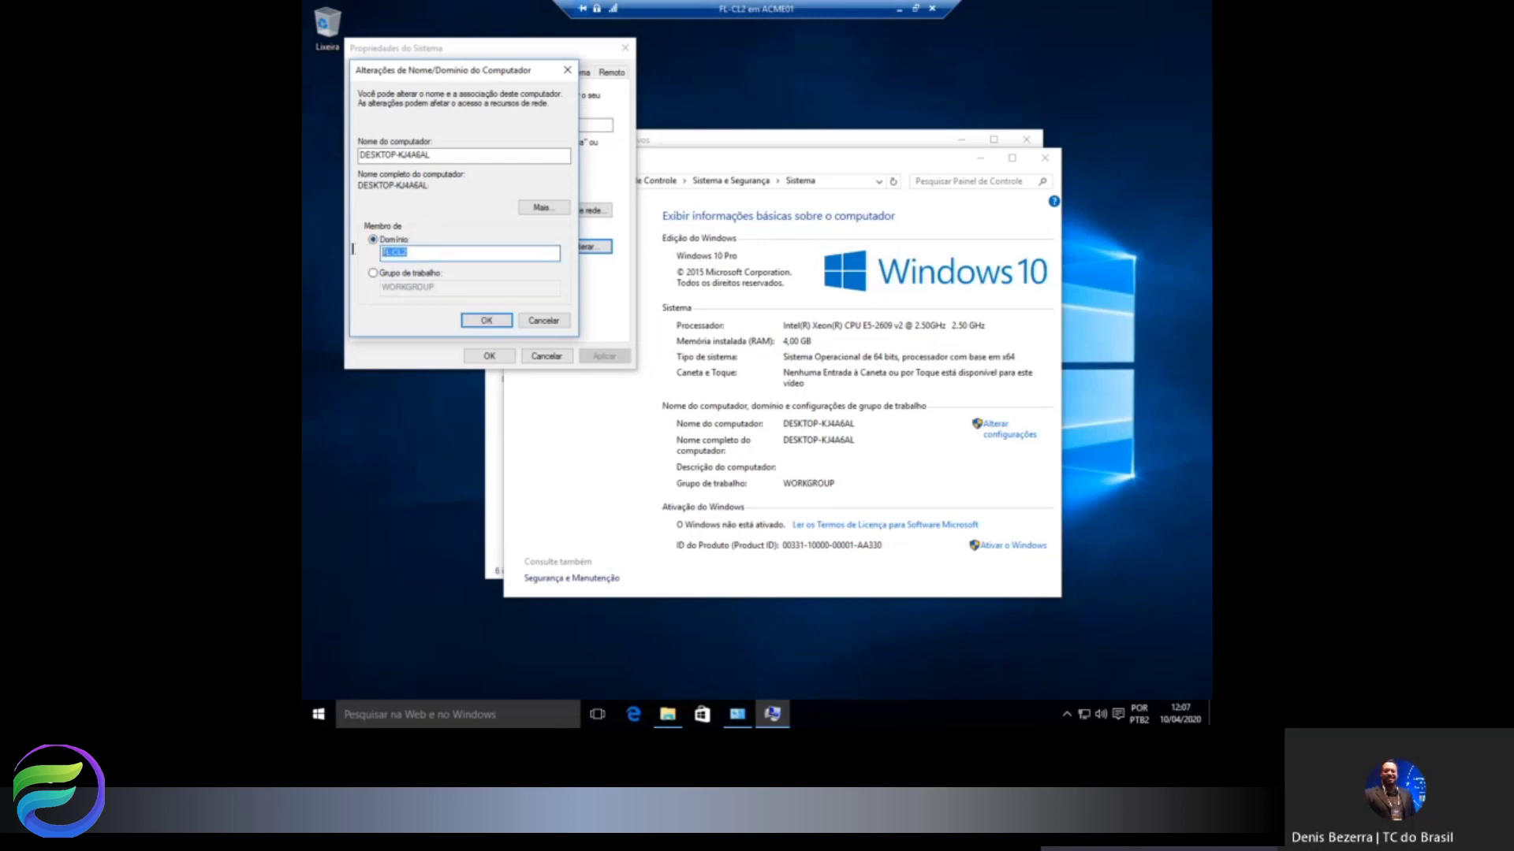
pyautogui.press('BackSpace')
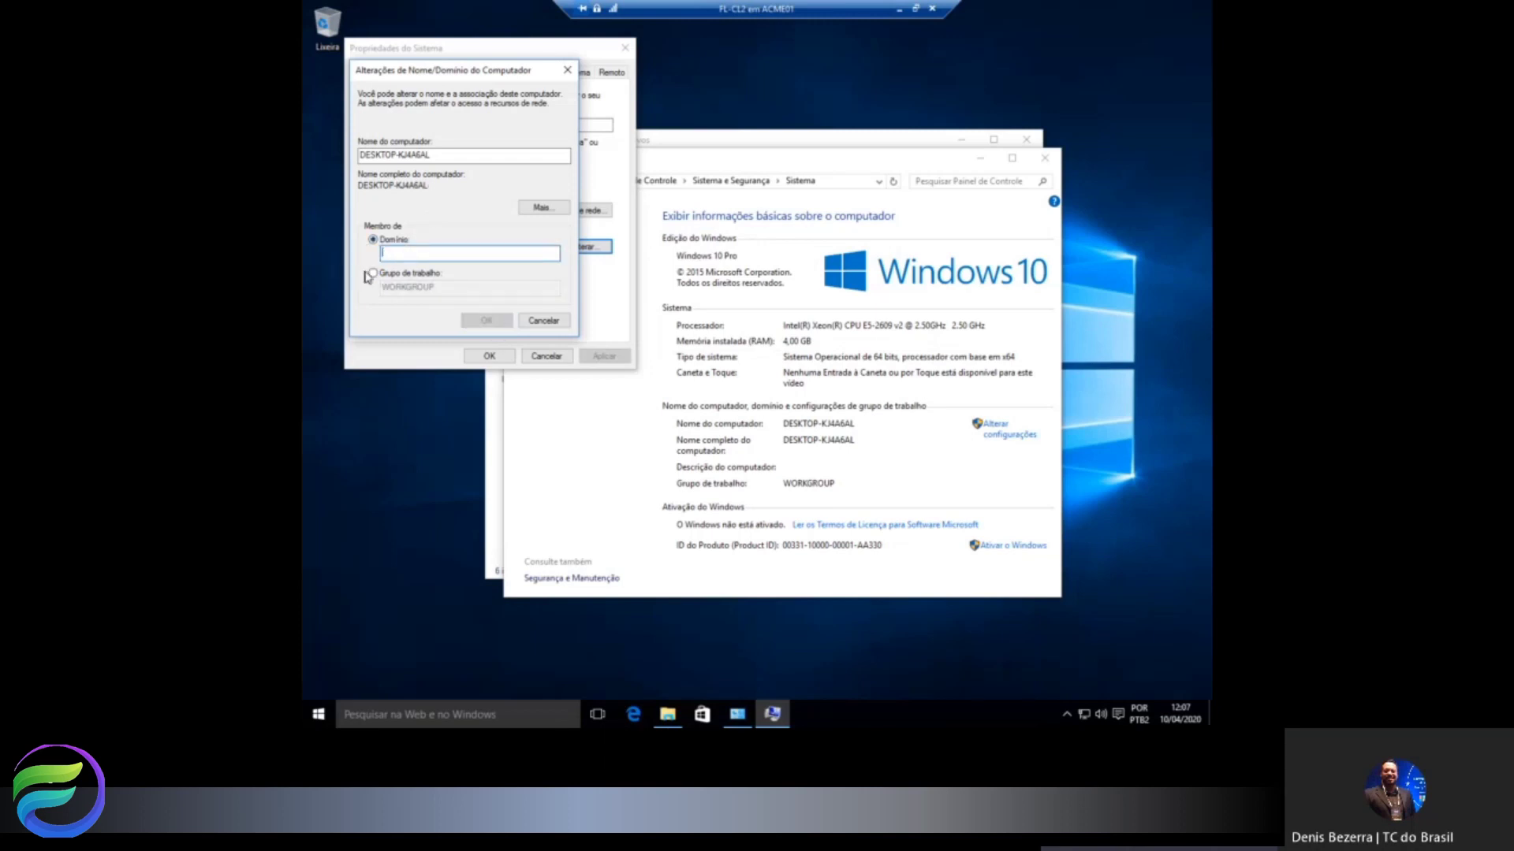
pyautogui.click(374, 274)
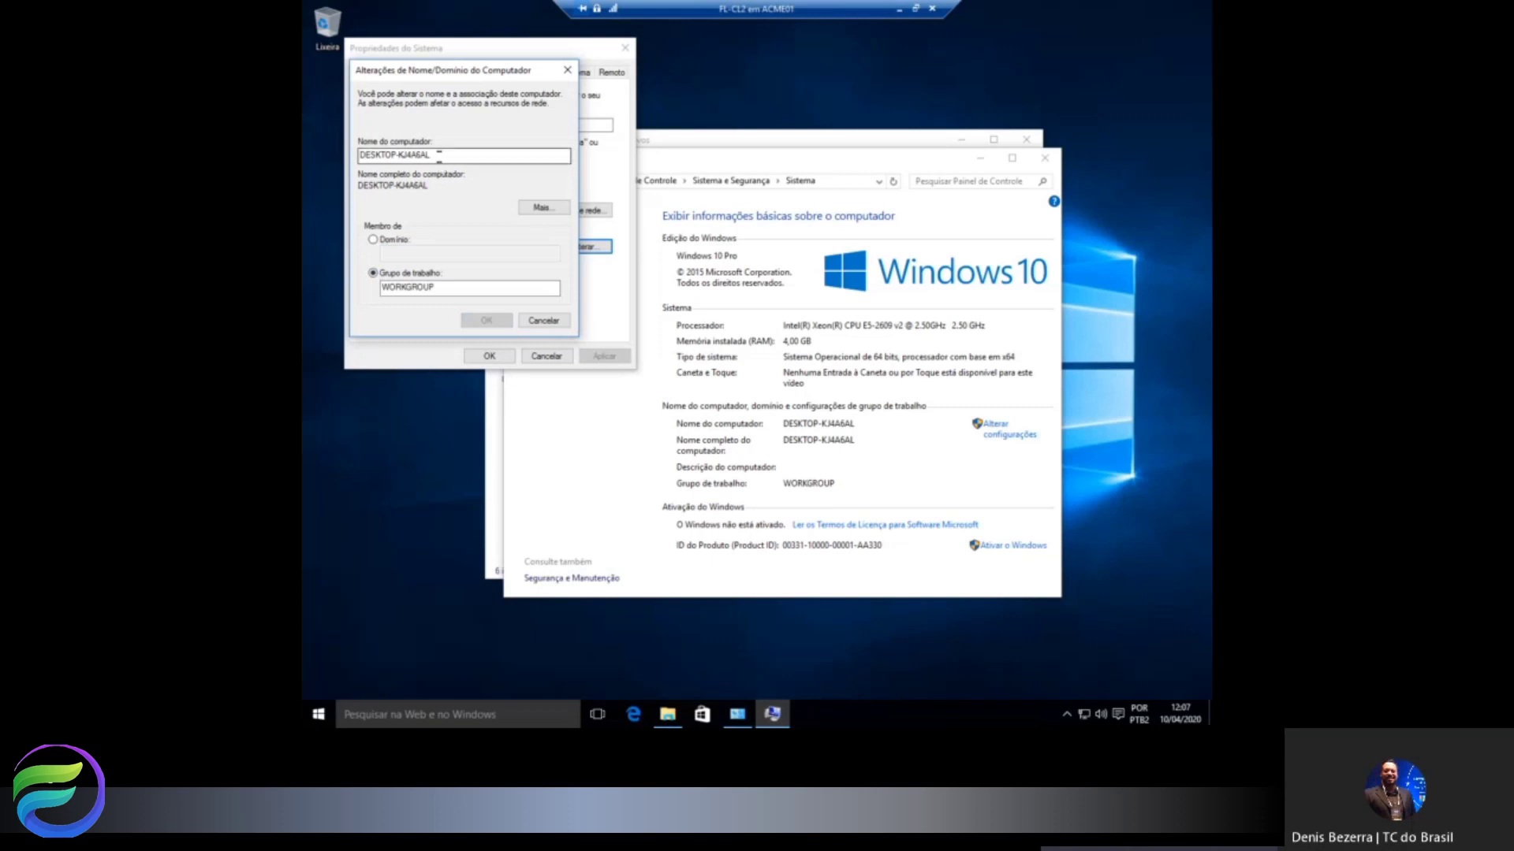
# Rename the computer from DESKTOP-KJ4A6AL to FL-CL2 and restart the VM now.
pyautogui.moveTo(430, 155); pyautogui.dragTo(331, 161)
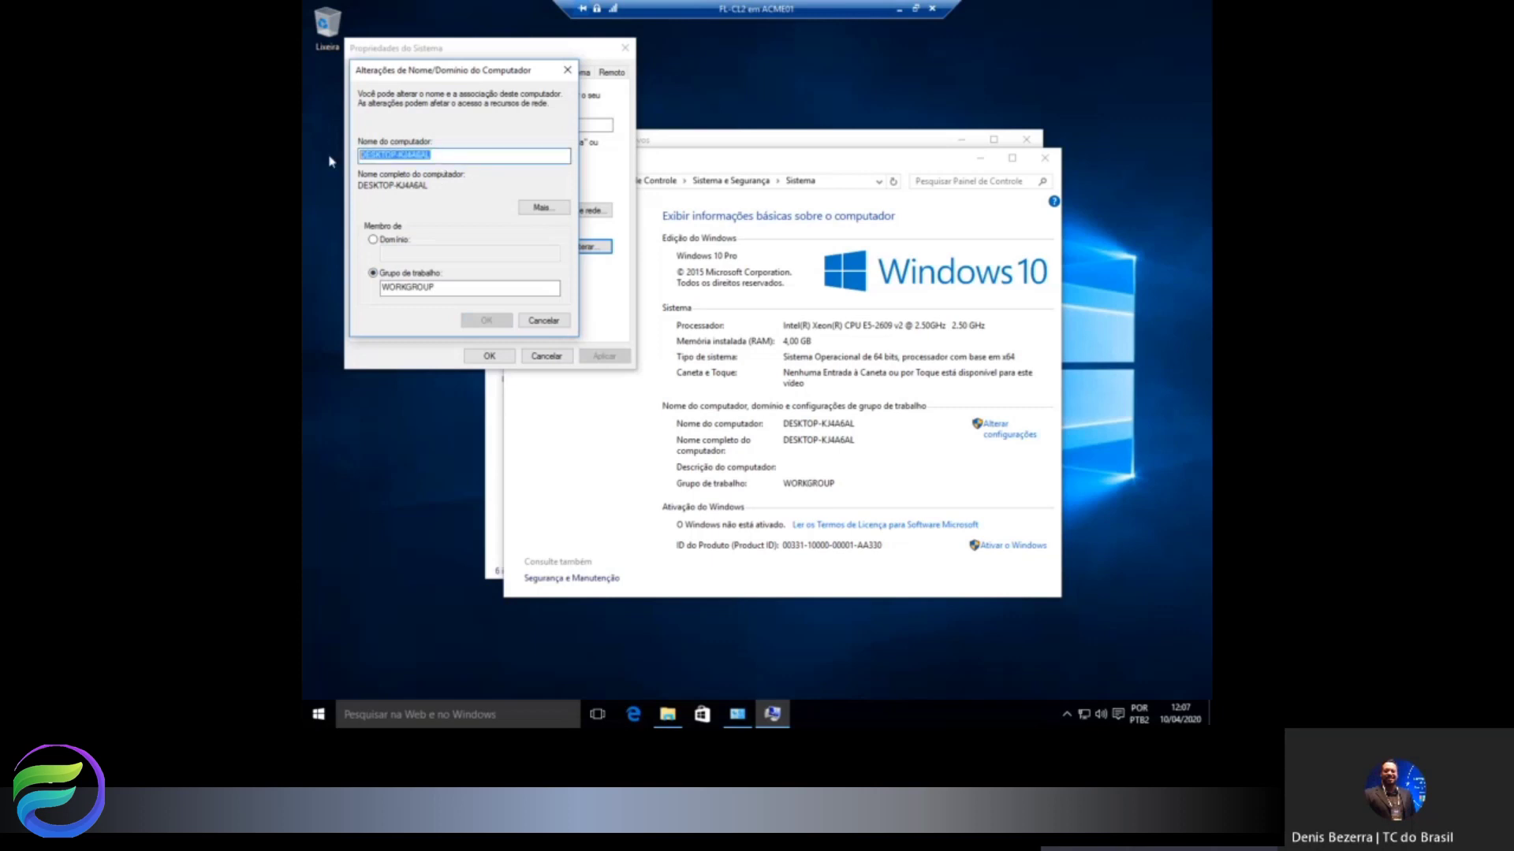
pyautogui.write('FL-CL2')
pyautogui.click(478, 321)
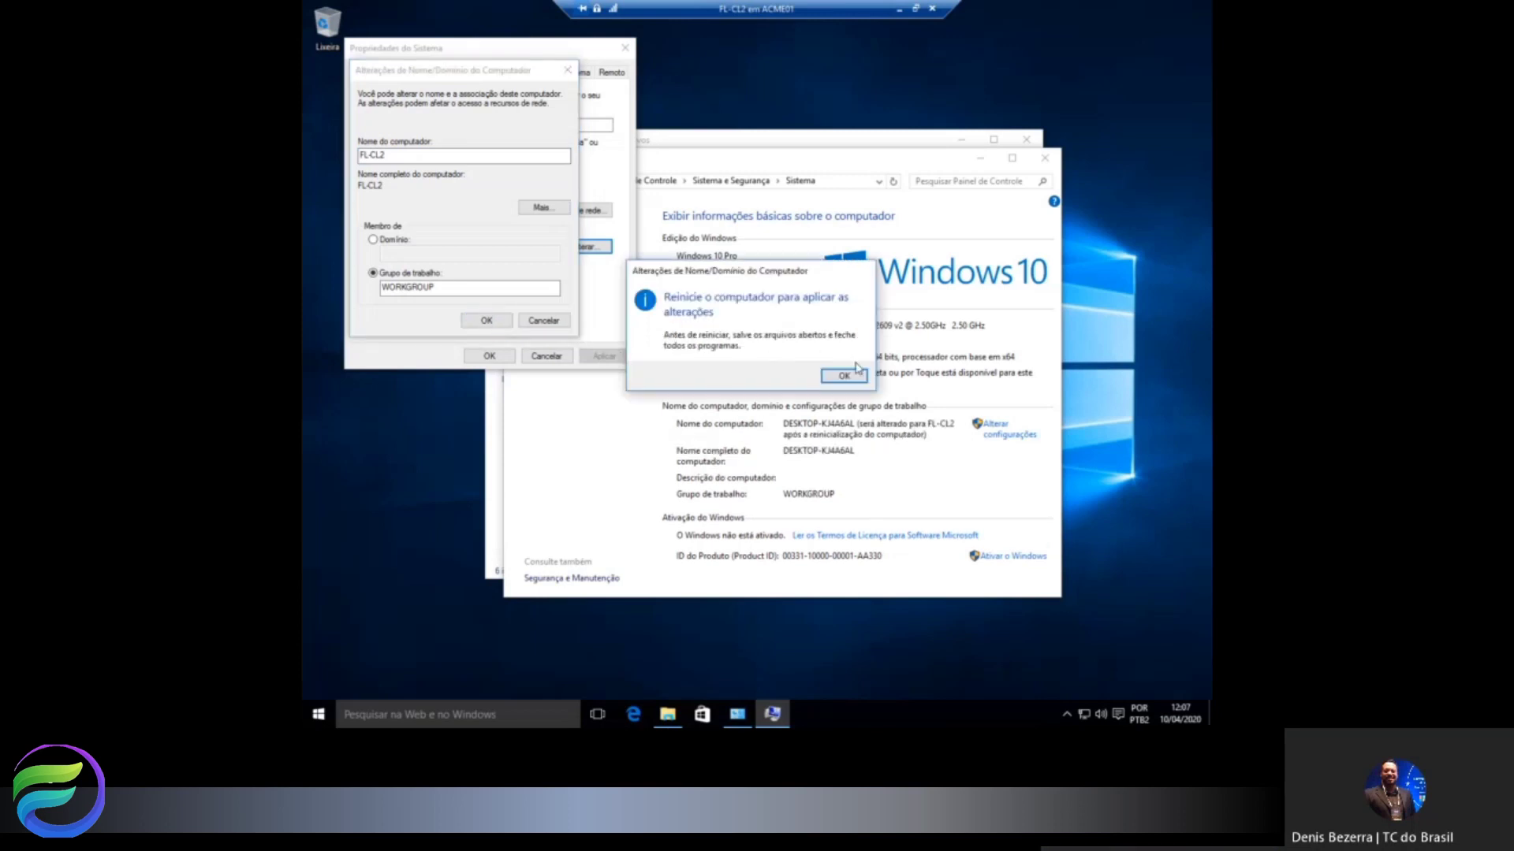
pyautogui.click(844, 376)
pyautogui.click(489, 356)
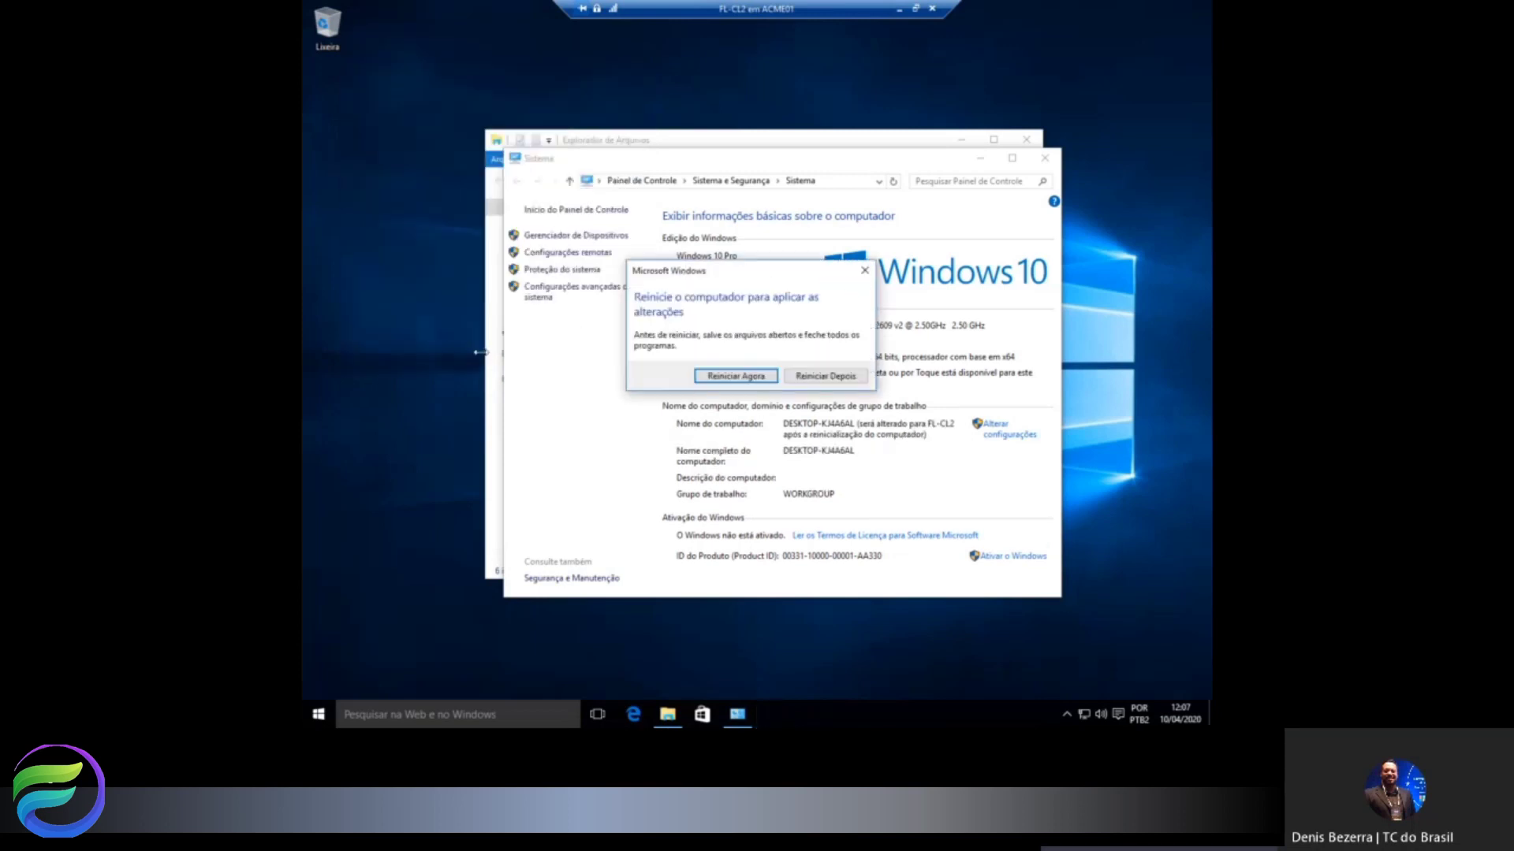
pyautogui.click(725, 377)
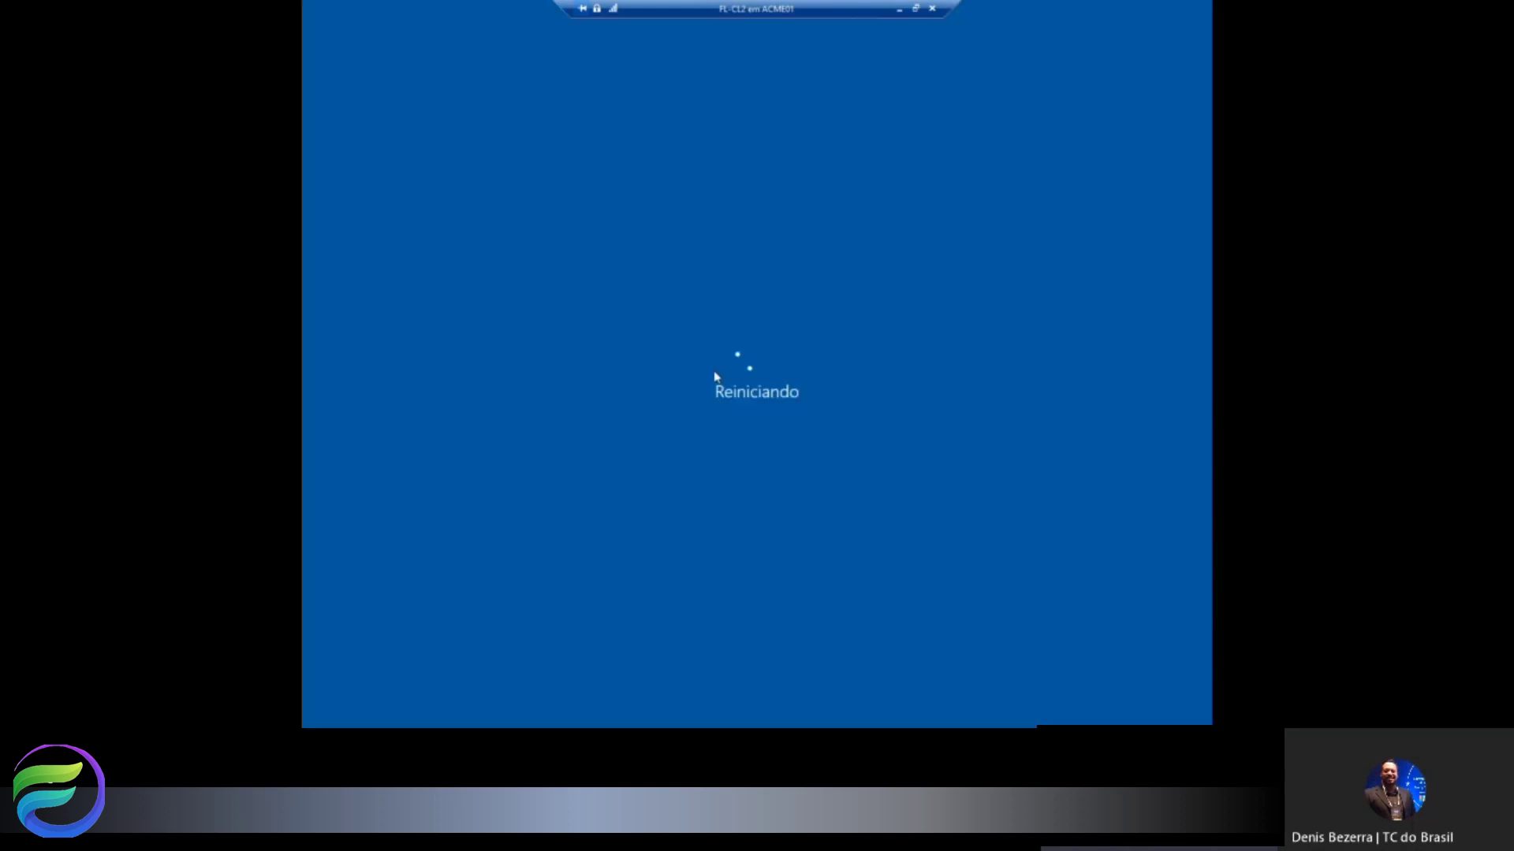
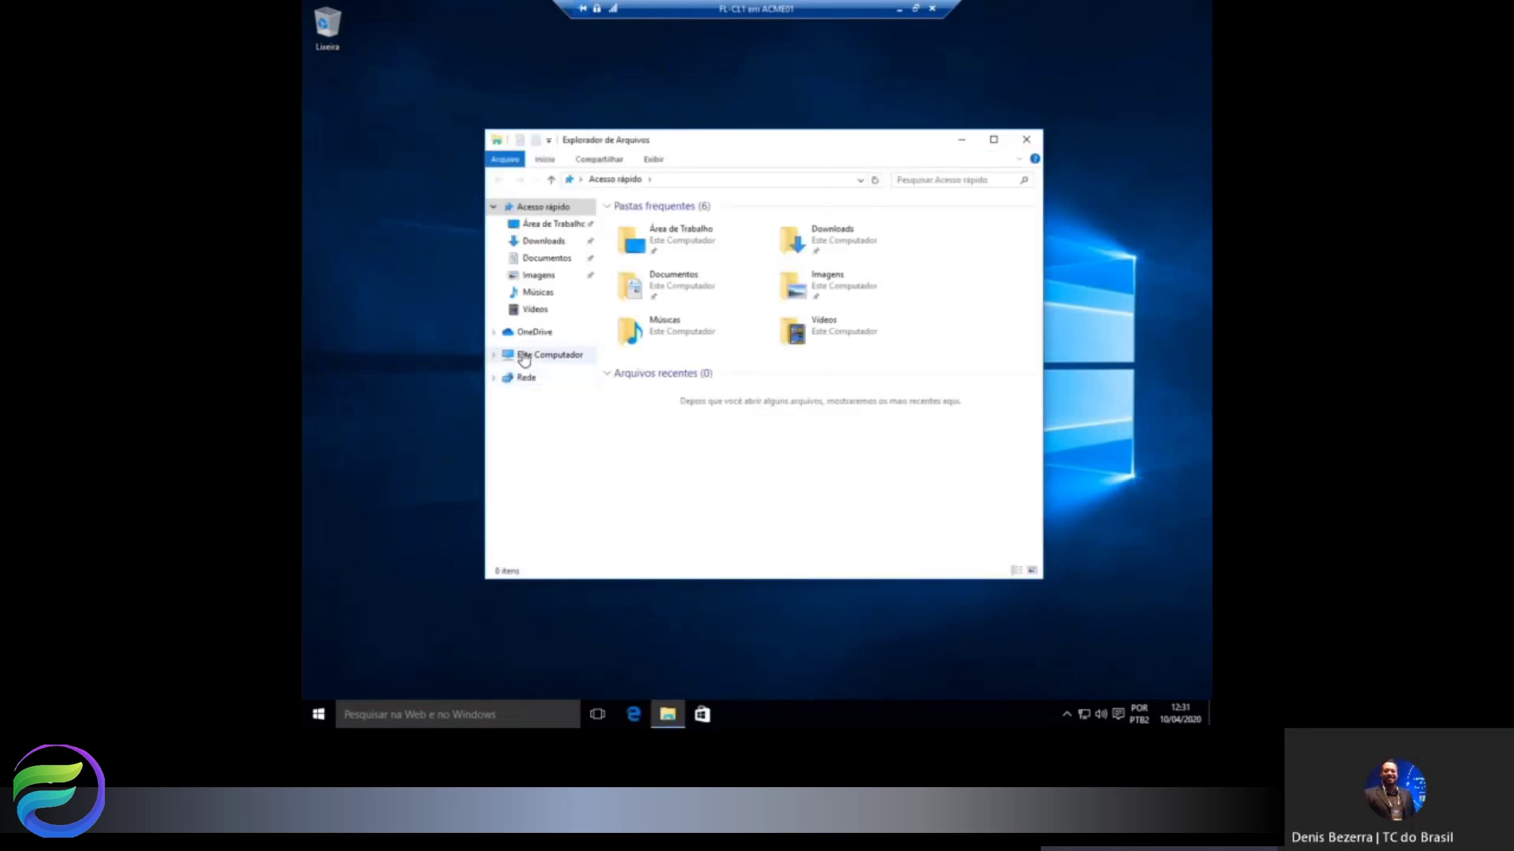
# Create a folder named Publico on Local Disk (C:) and open it.
pyautogui.click(549, 354)
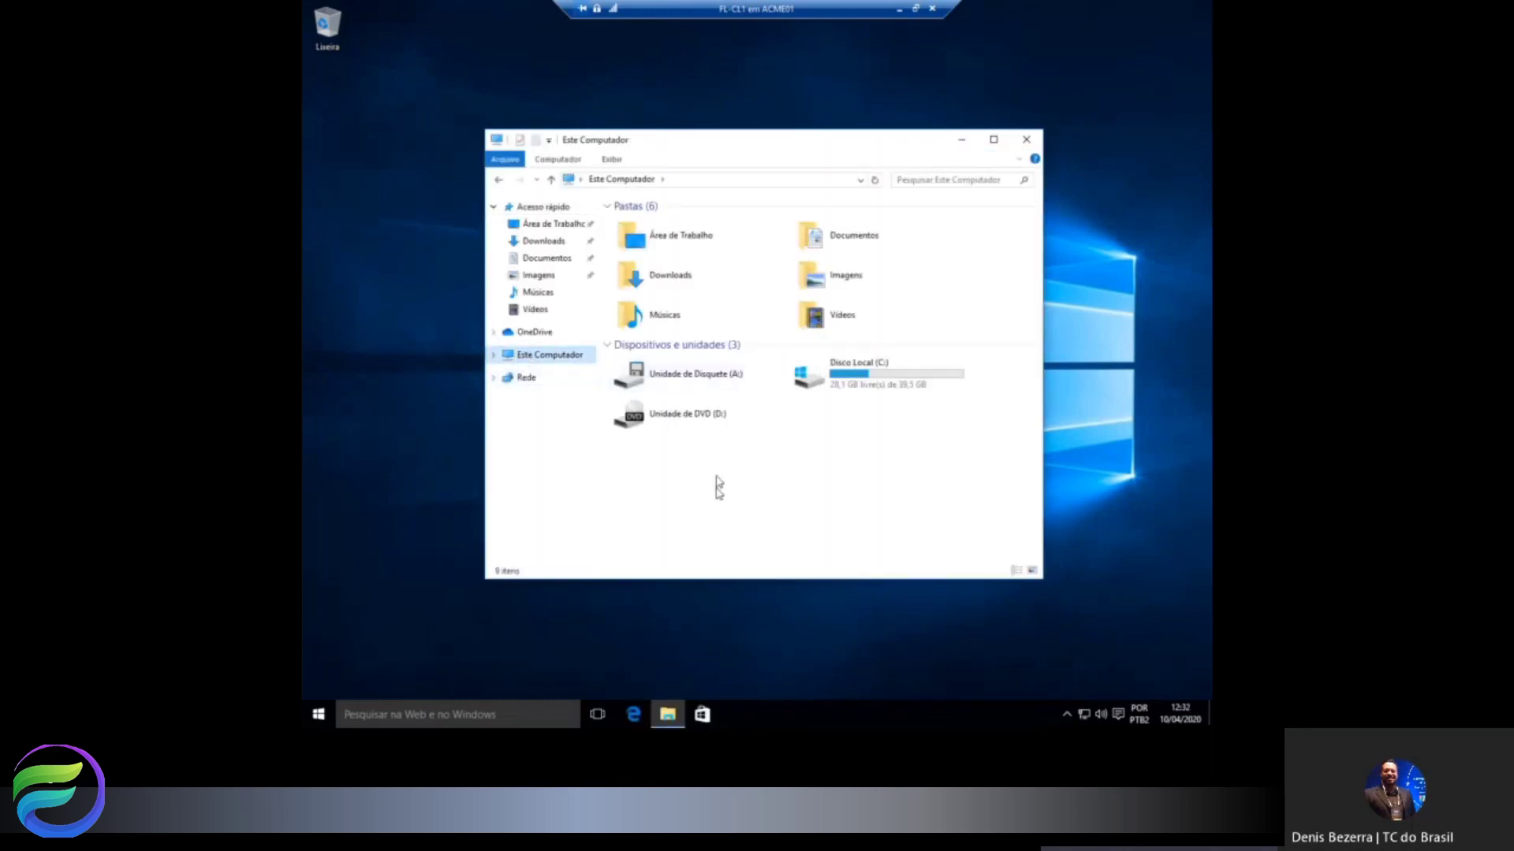
pyautogui.doubleClick(835, 383)
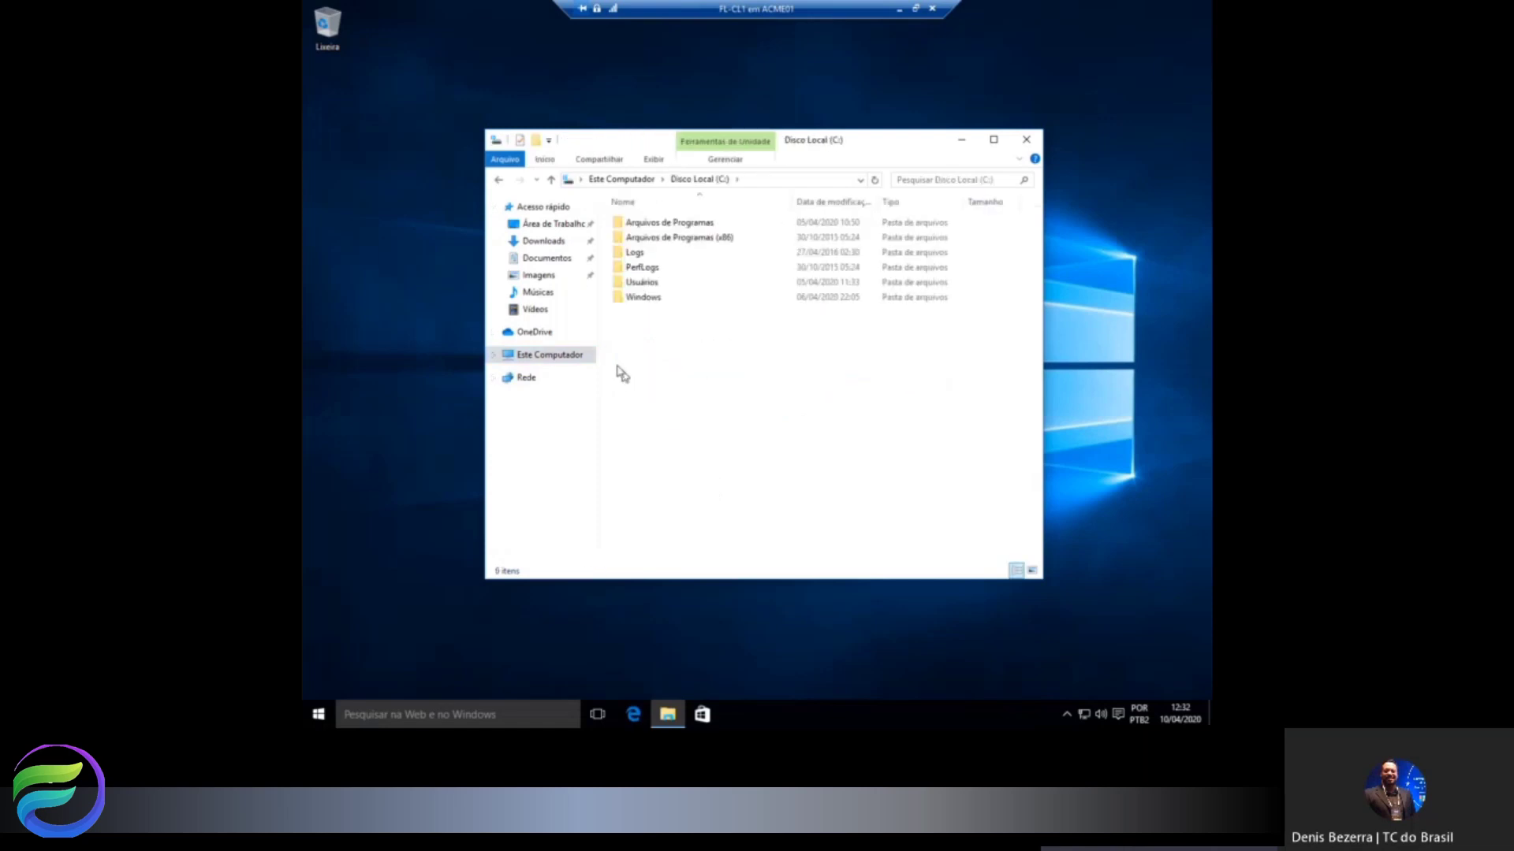
pyautogui.rightClick(645, 348)
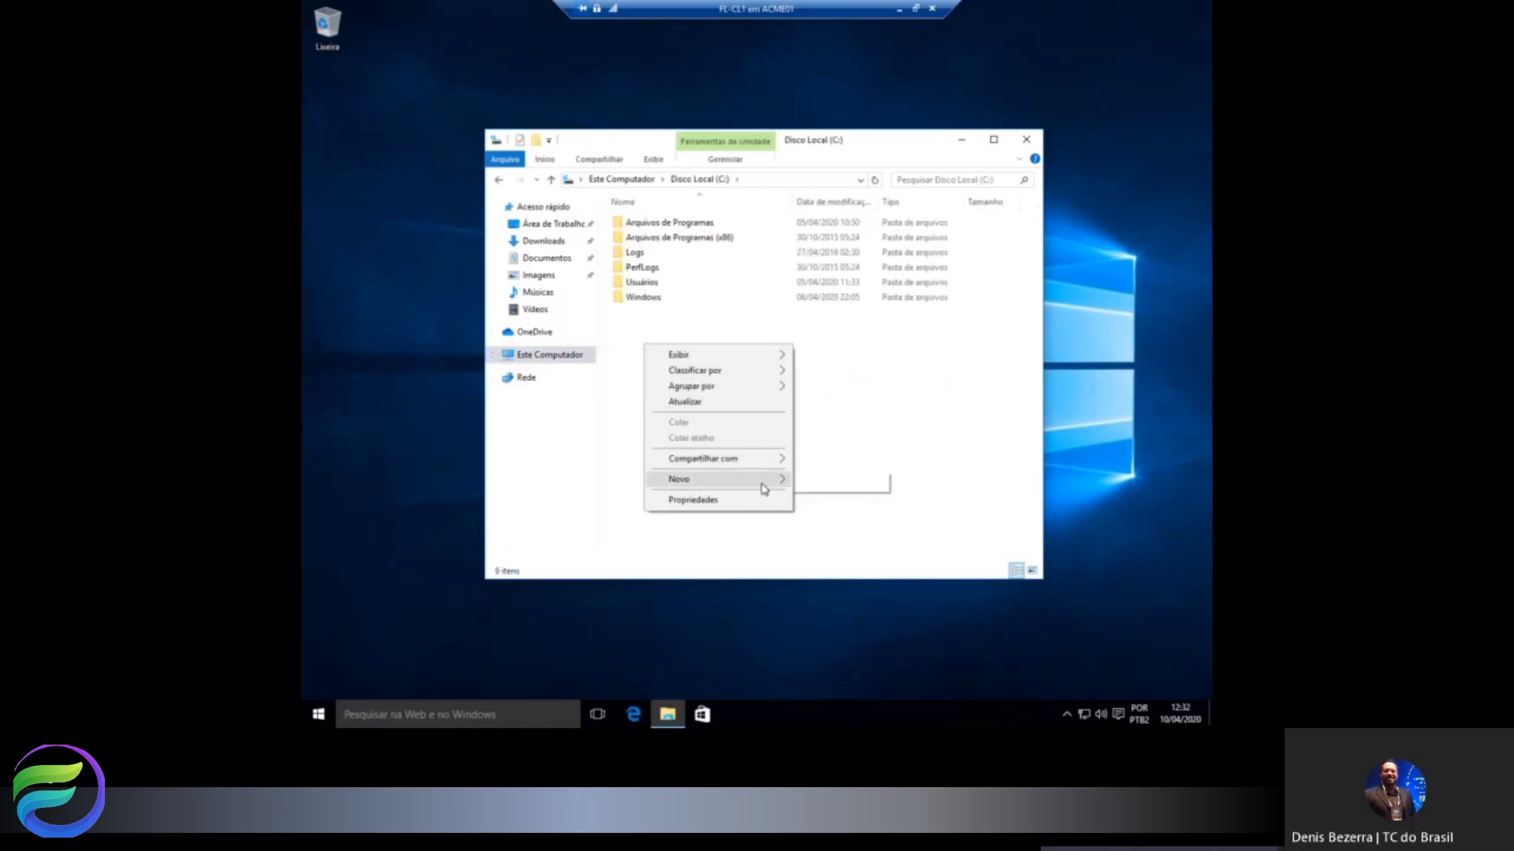
pyautogui.click(811, 487)
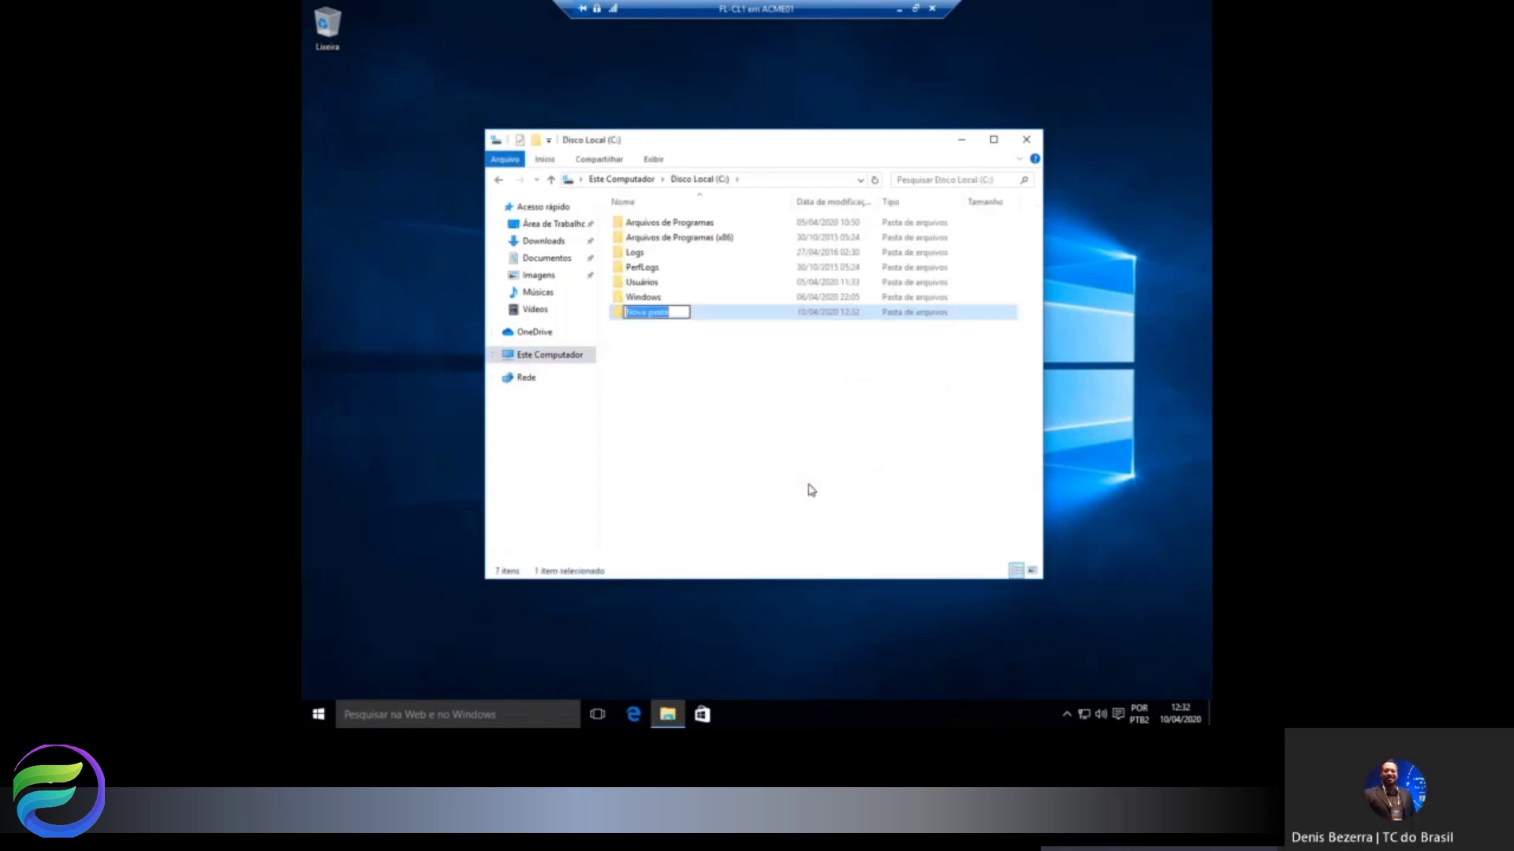
pyautogui.write('Publico')
pyautogui.press('Return')
pyautogui.press('Return')
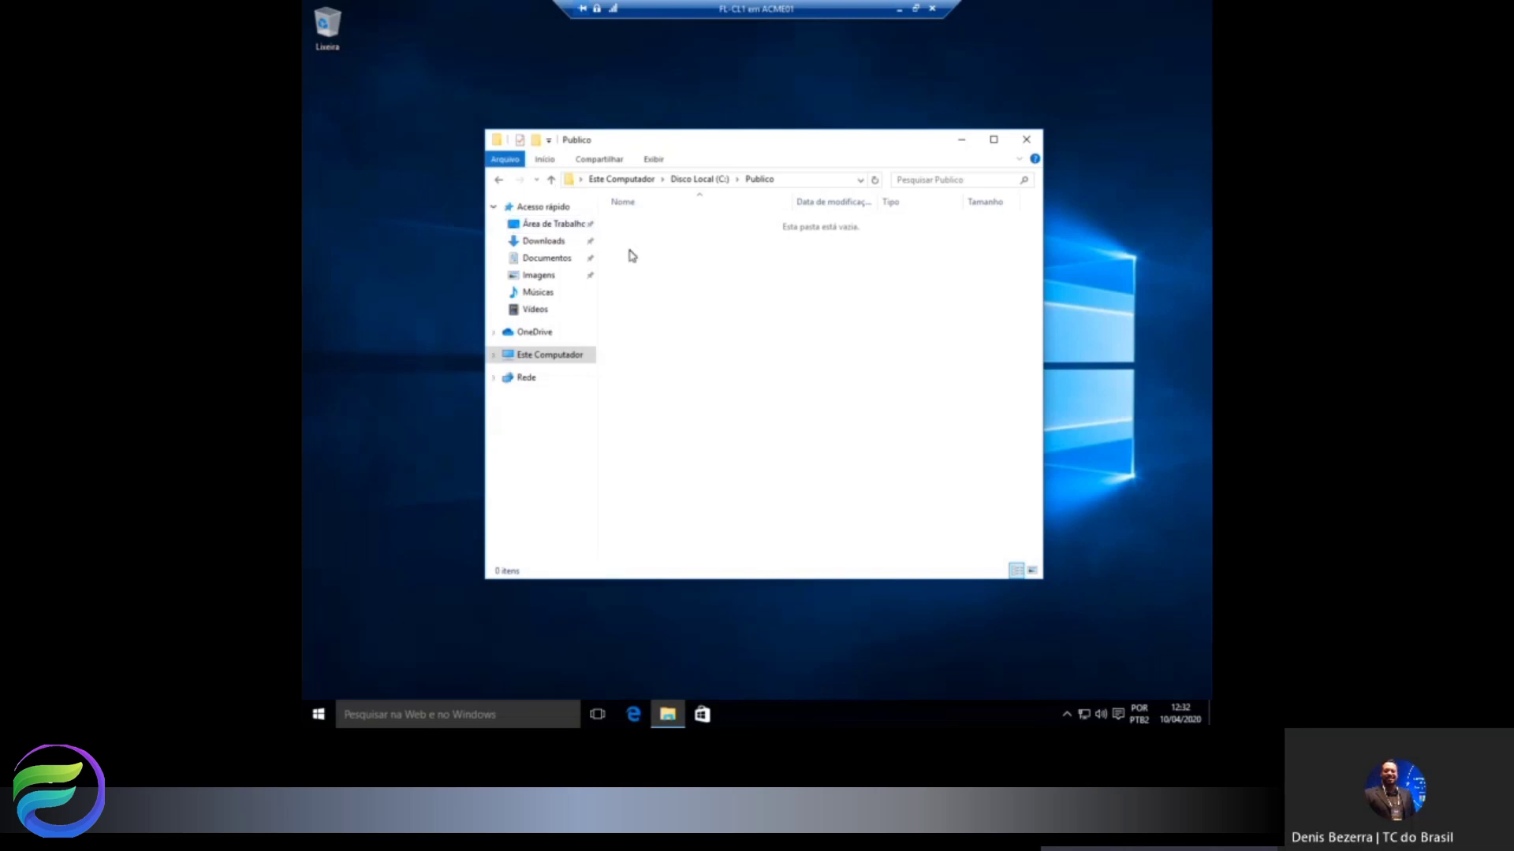
# Create a text document named Escala de Feriados inside Publico, then return to C:.
pyautogui.rightClick(656, 250)
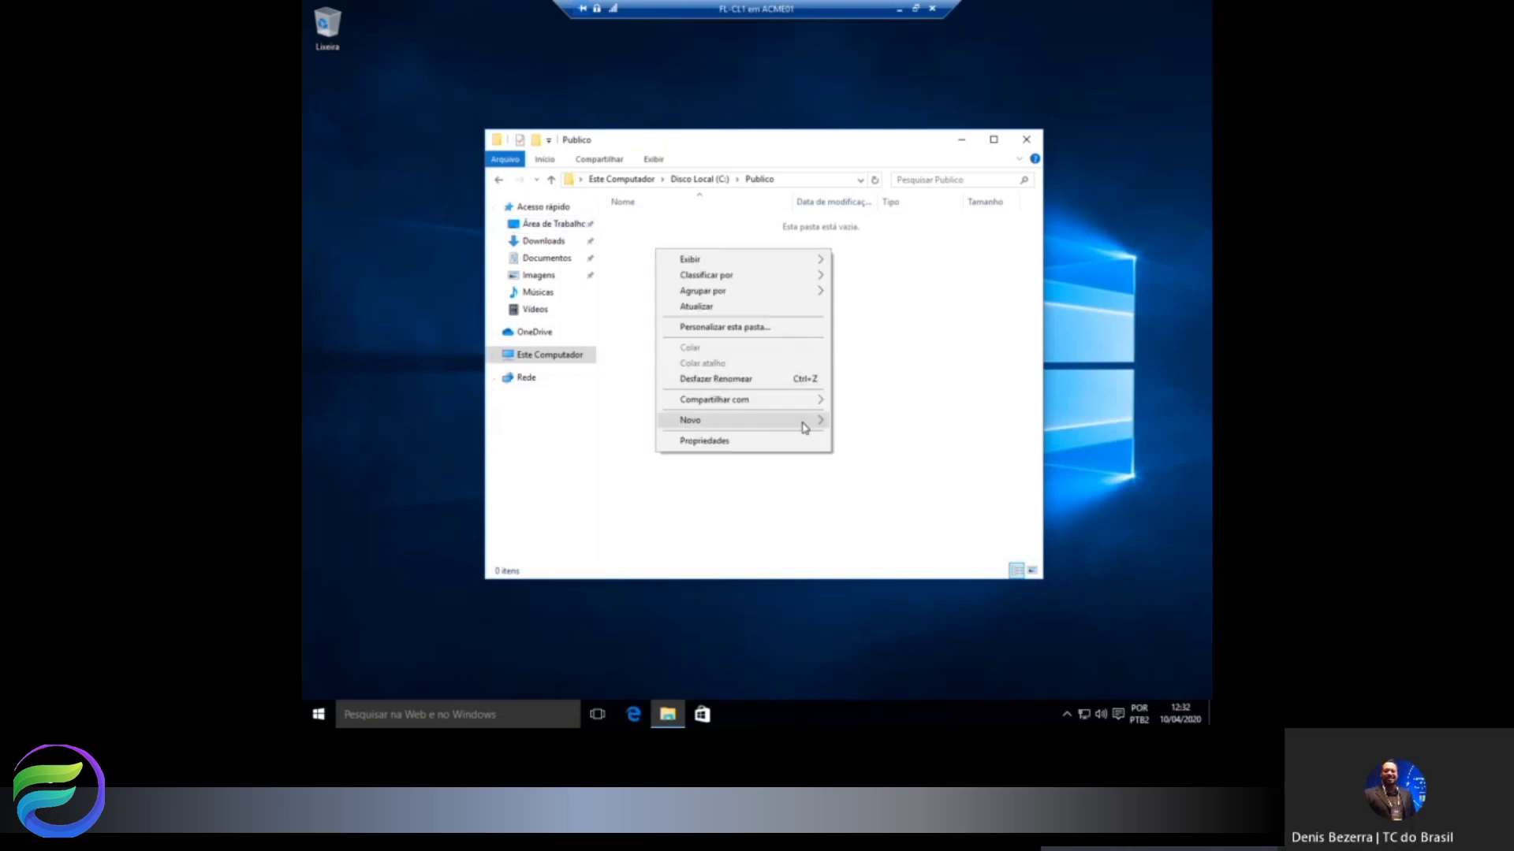
pyautogui.moveTo(818, 426)
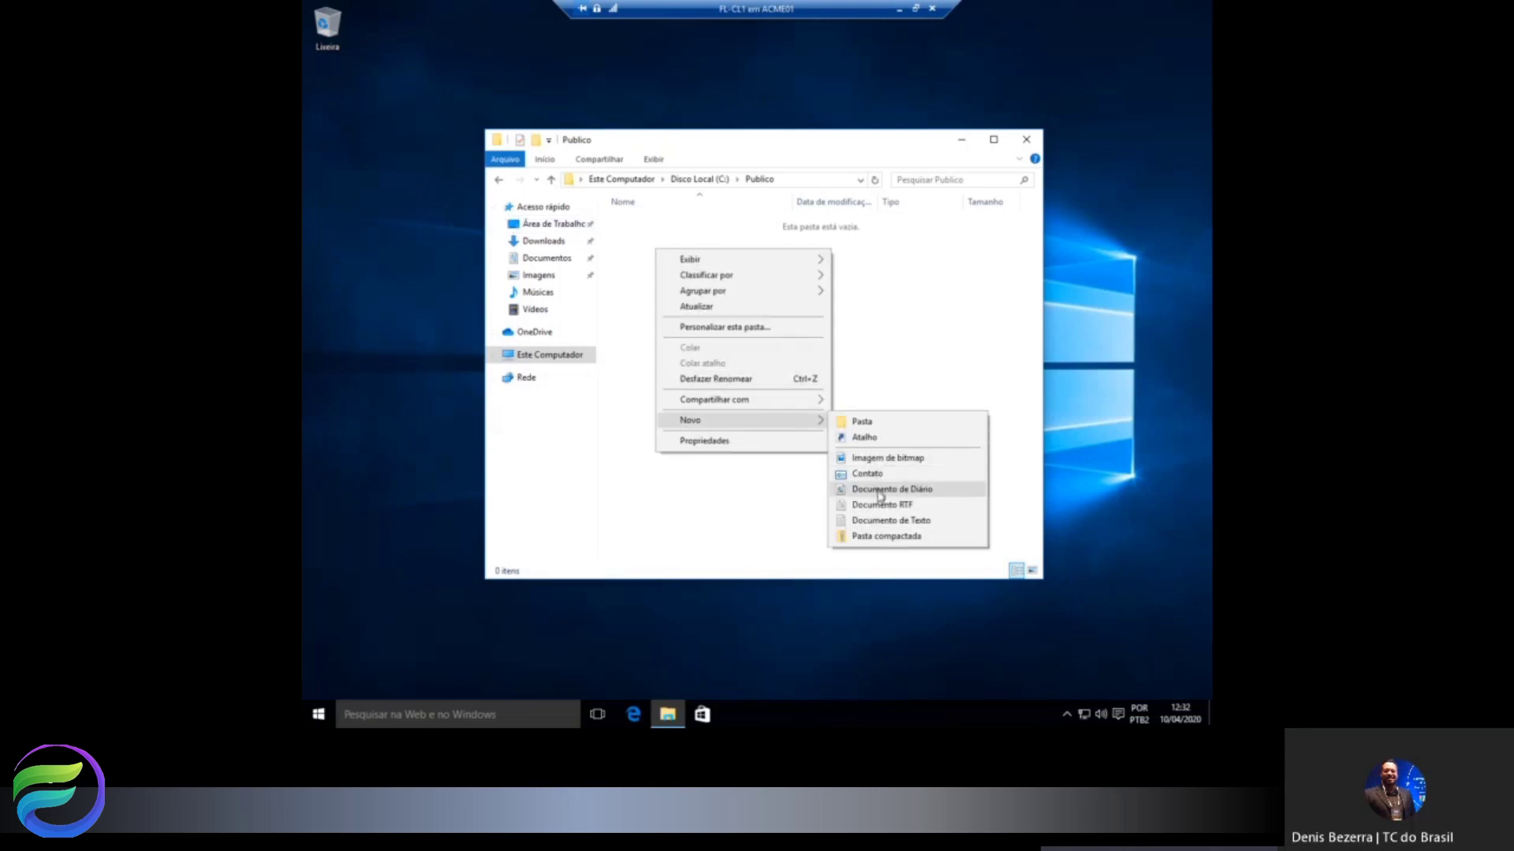
pyautogui.click(879, 520)
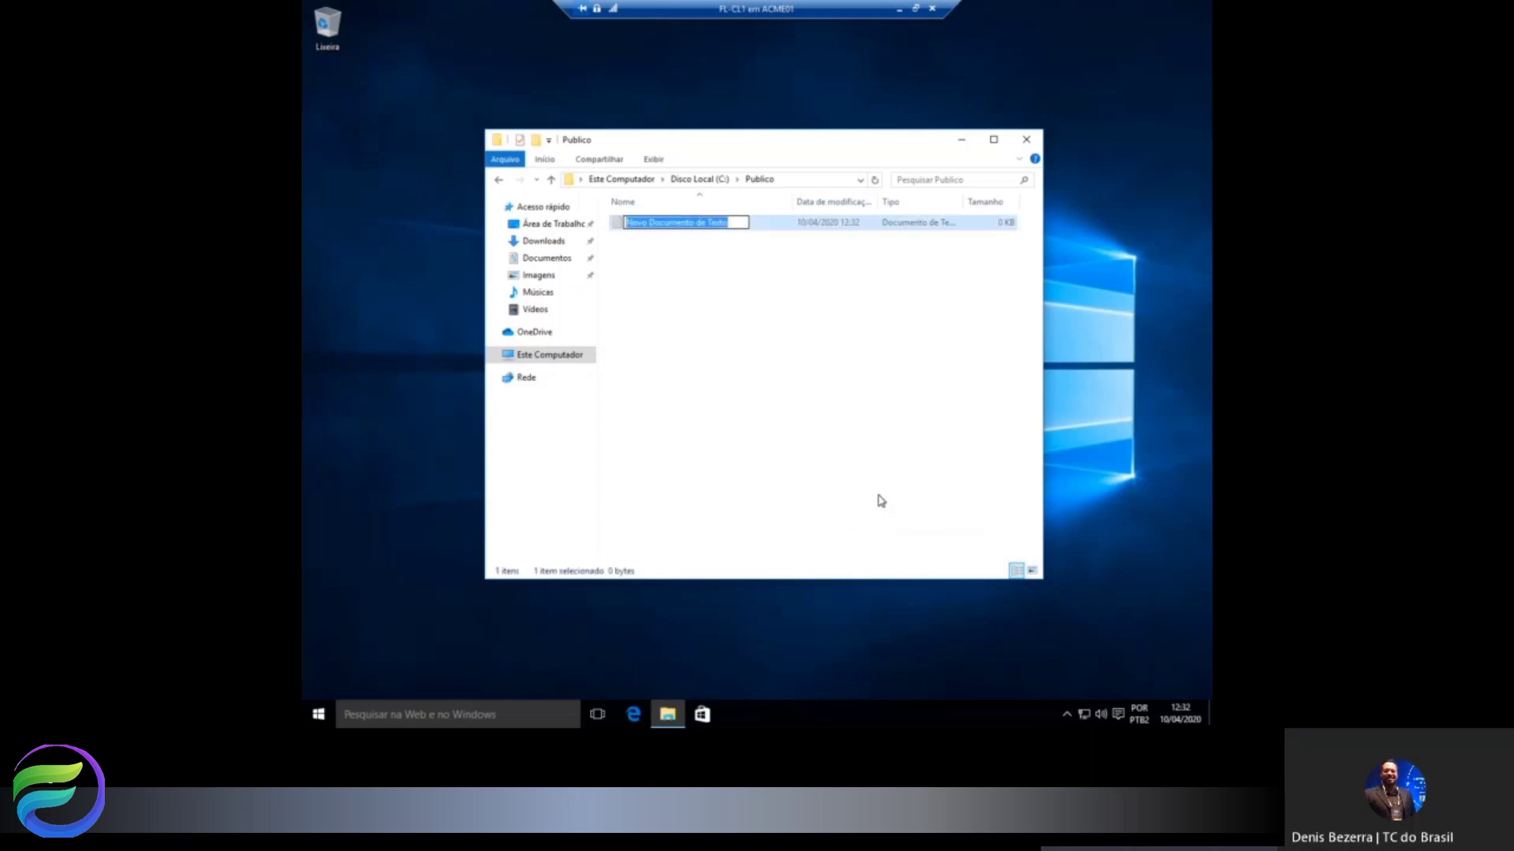
pyautogui.write('Esca')
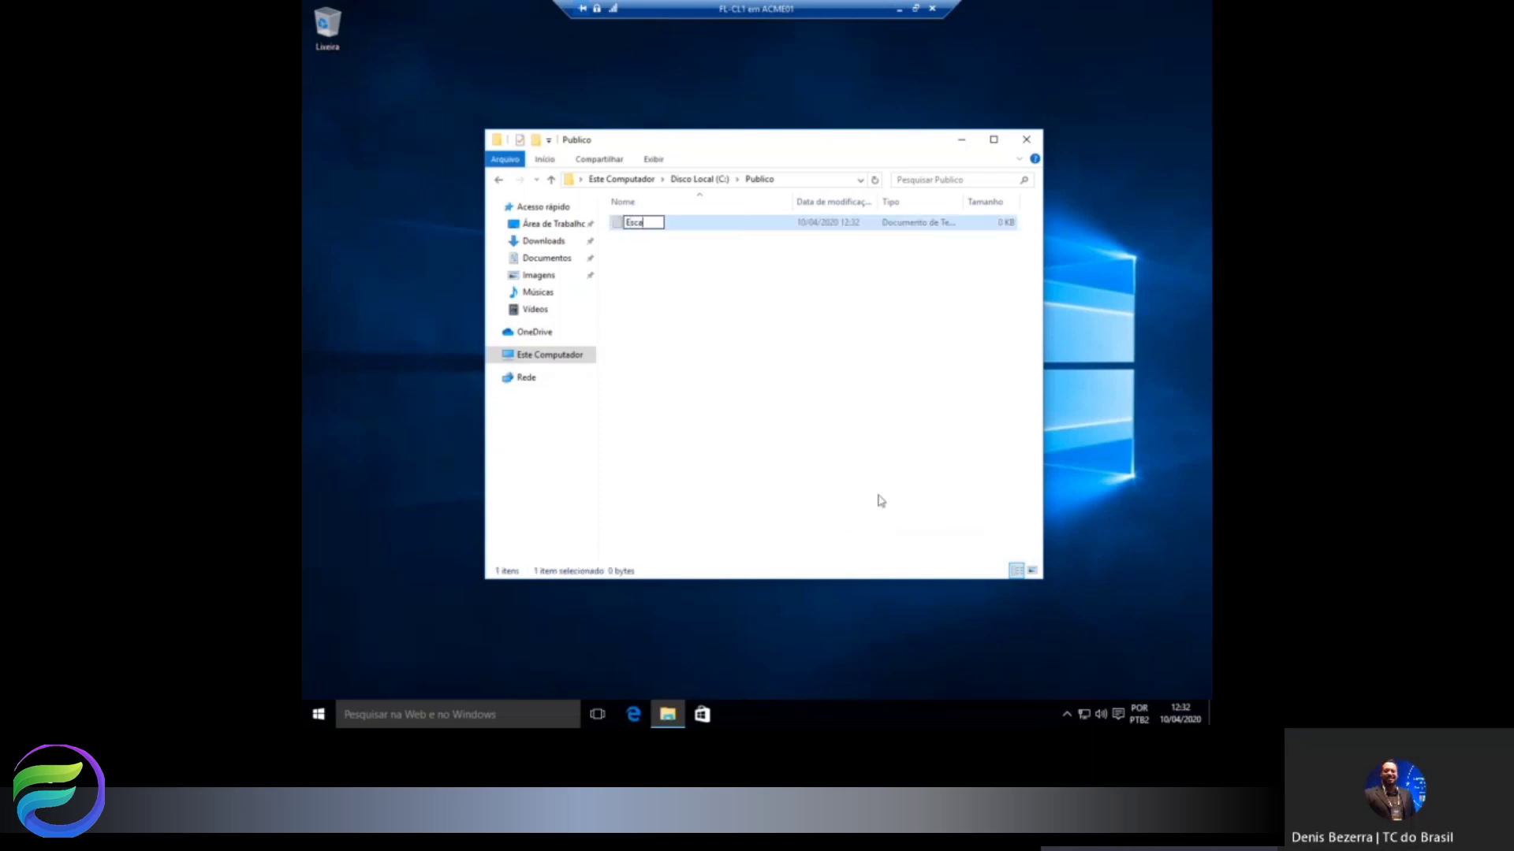
pyautogui.write('la de Feriados')
pyautogui.press('Return')
pyautogui.click(725, 181)
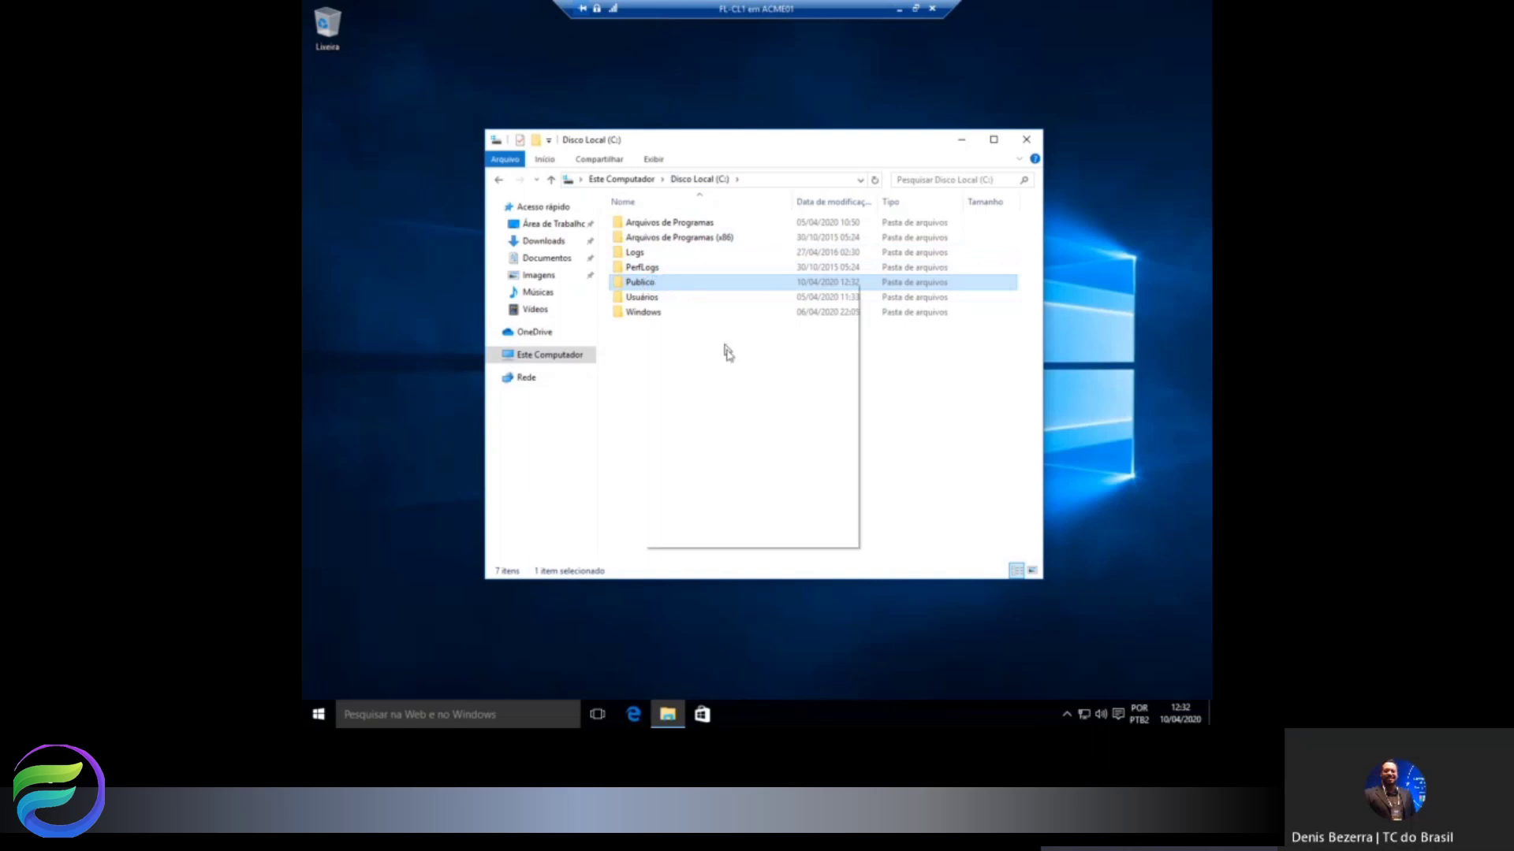
# Turn on advanced sharing for Publico under share name Publico with the 20-user limit.
pyautogui.click(737, 538)
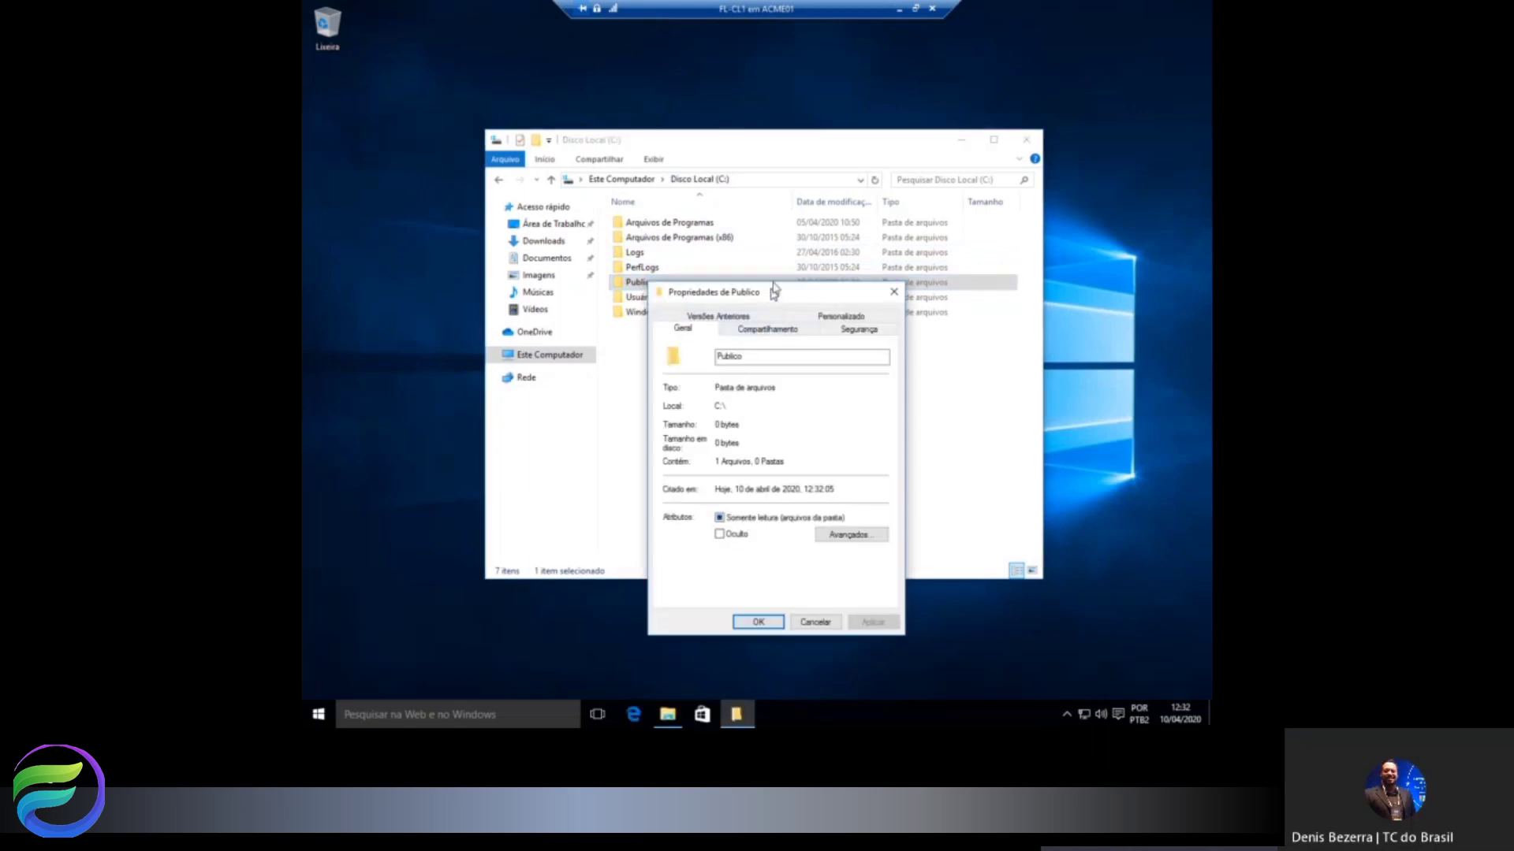
pyautogui.moveTo(774, 290); pyautogui.dragTo(899, 139)
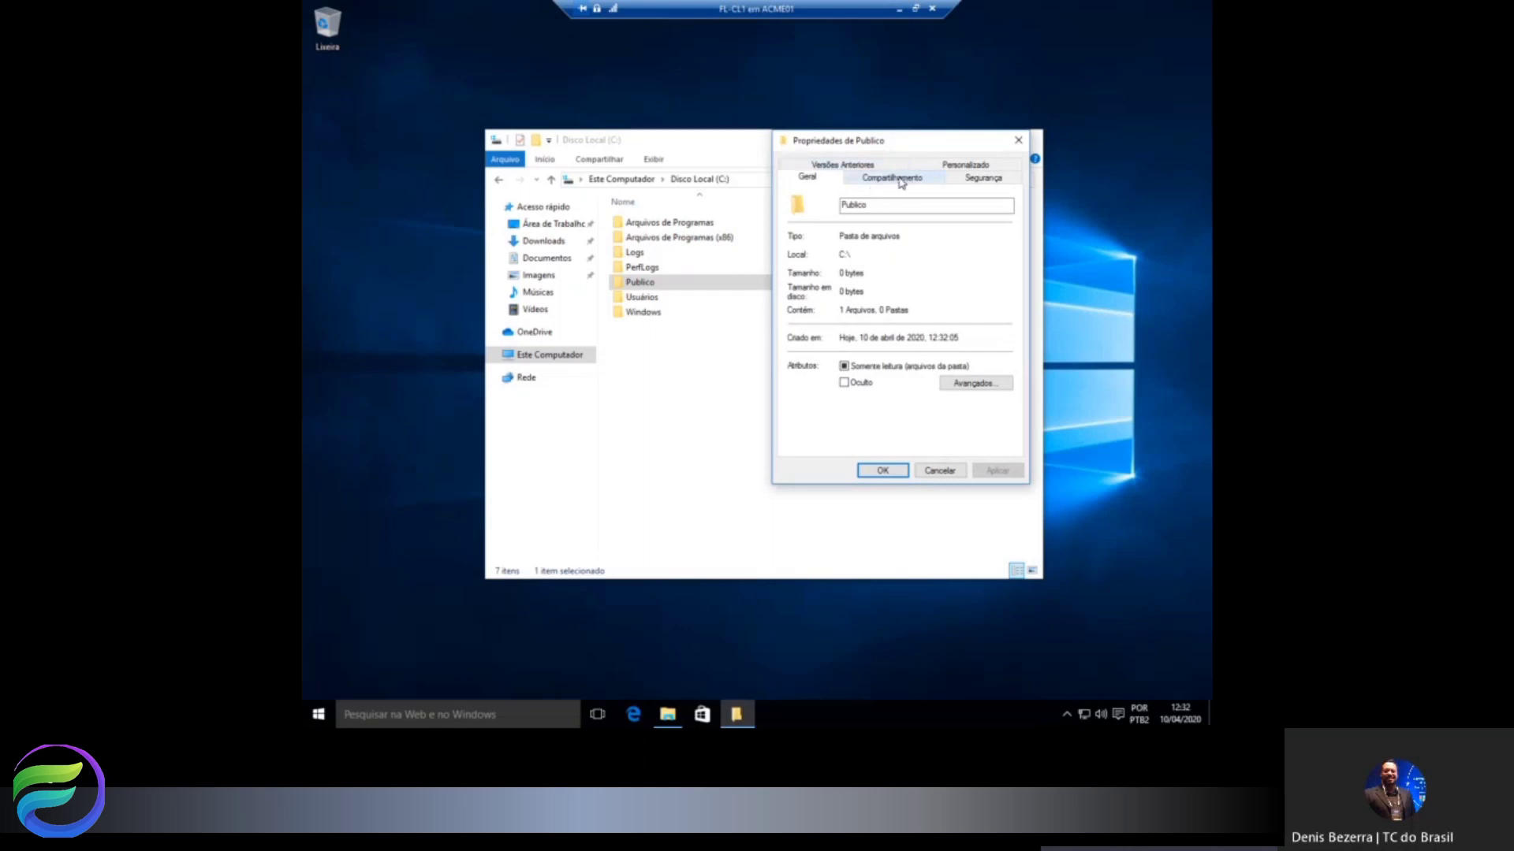
pyautogui.click(894, 178)
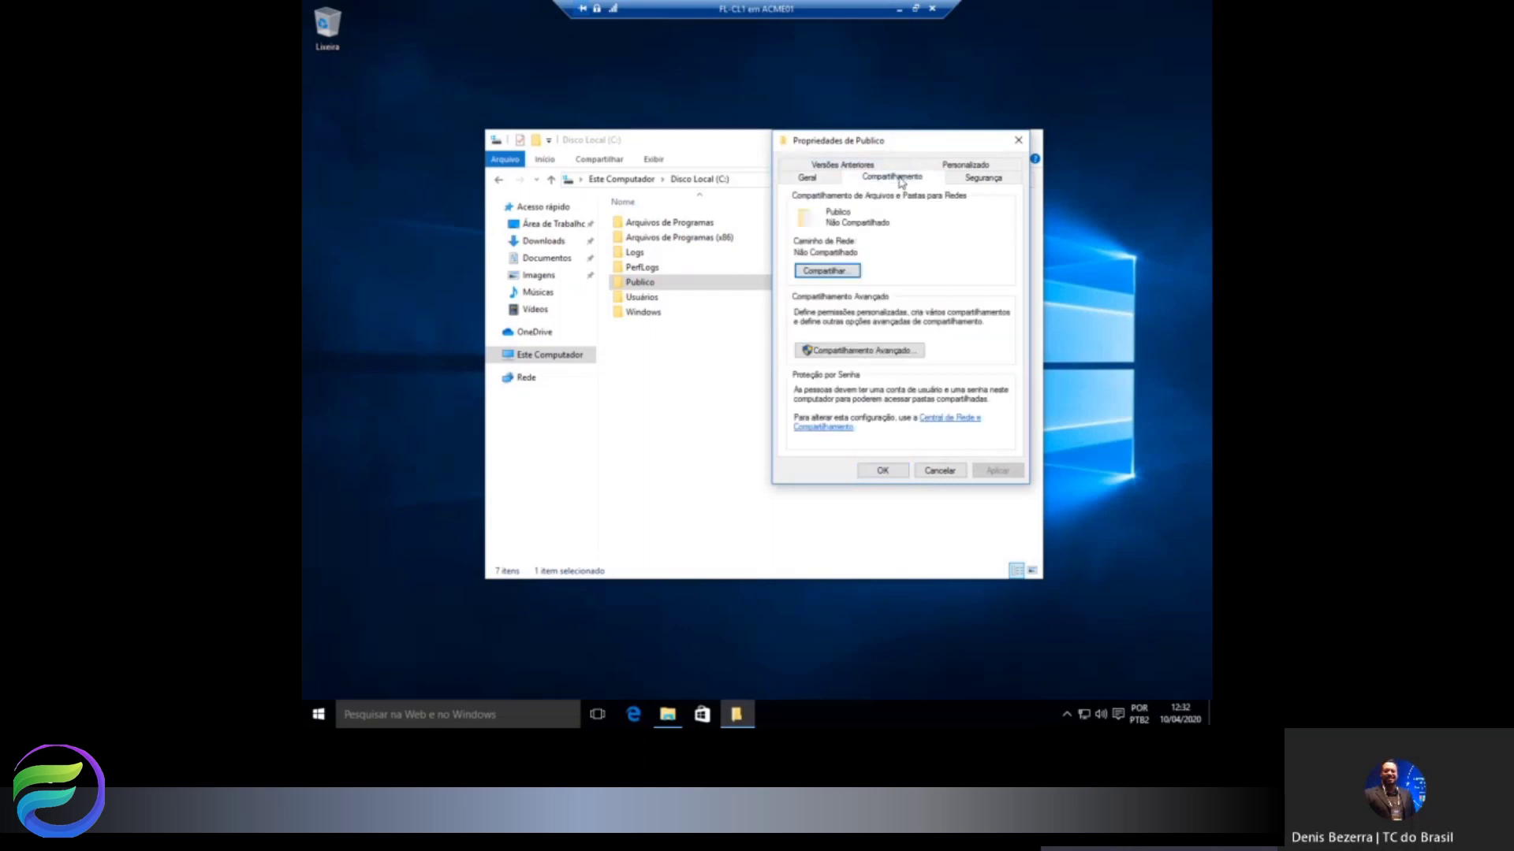
pyautogui.click(861, 357)
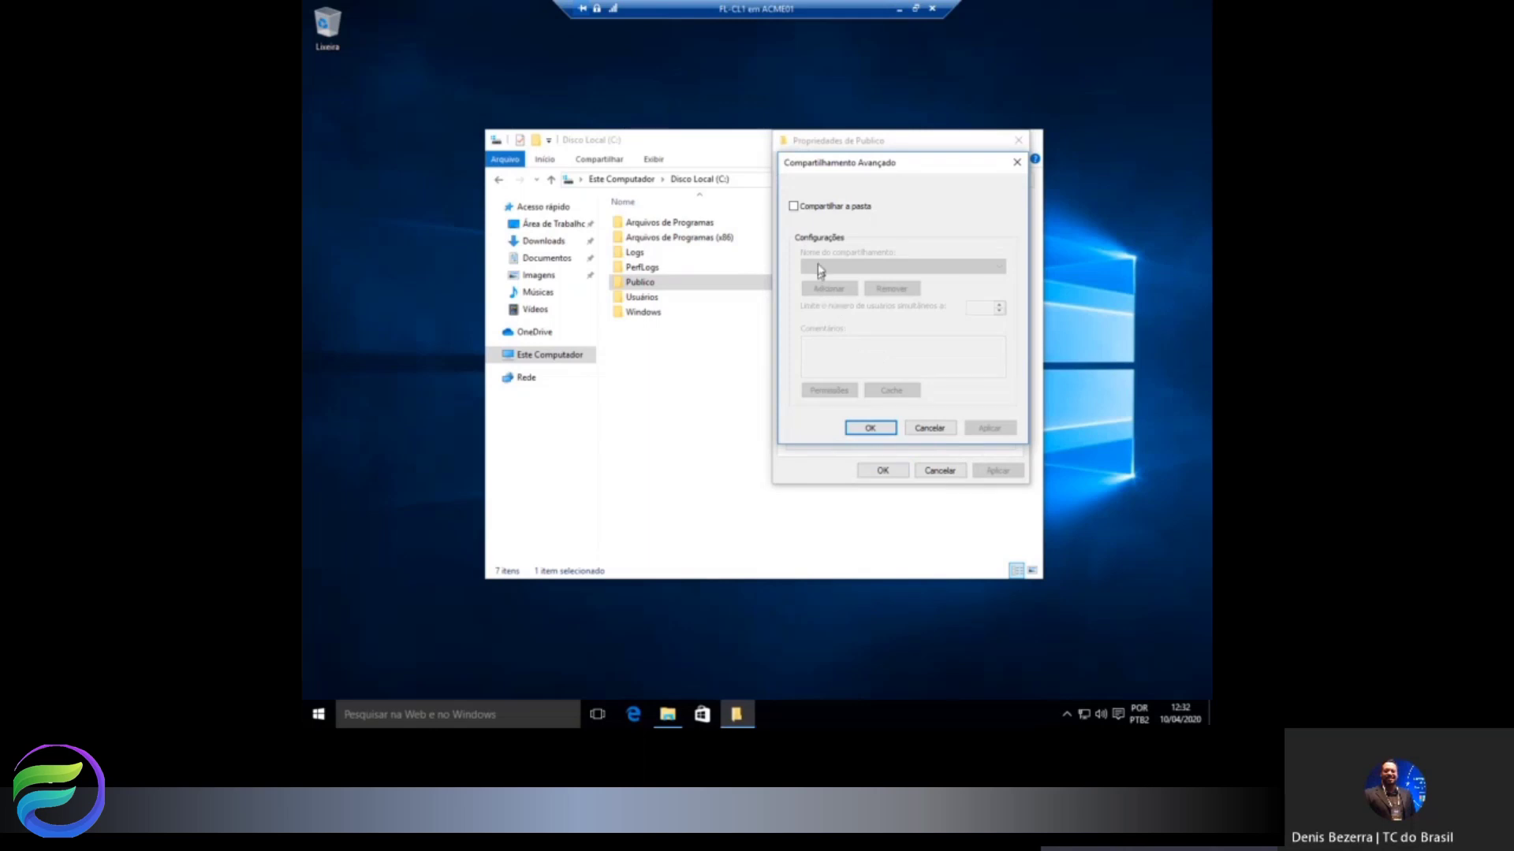
pyautogui.click(822, 208)
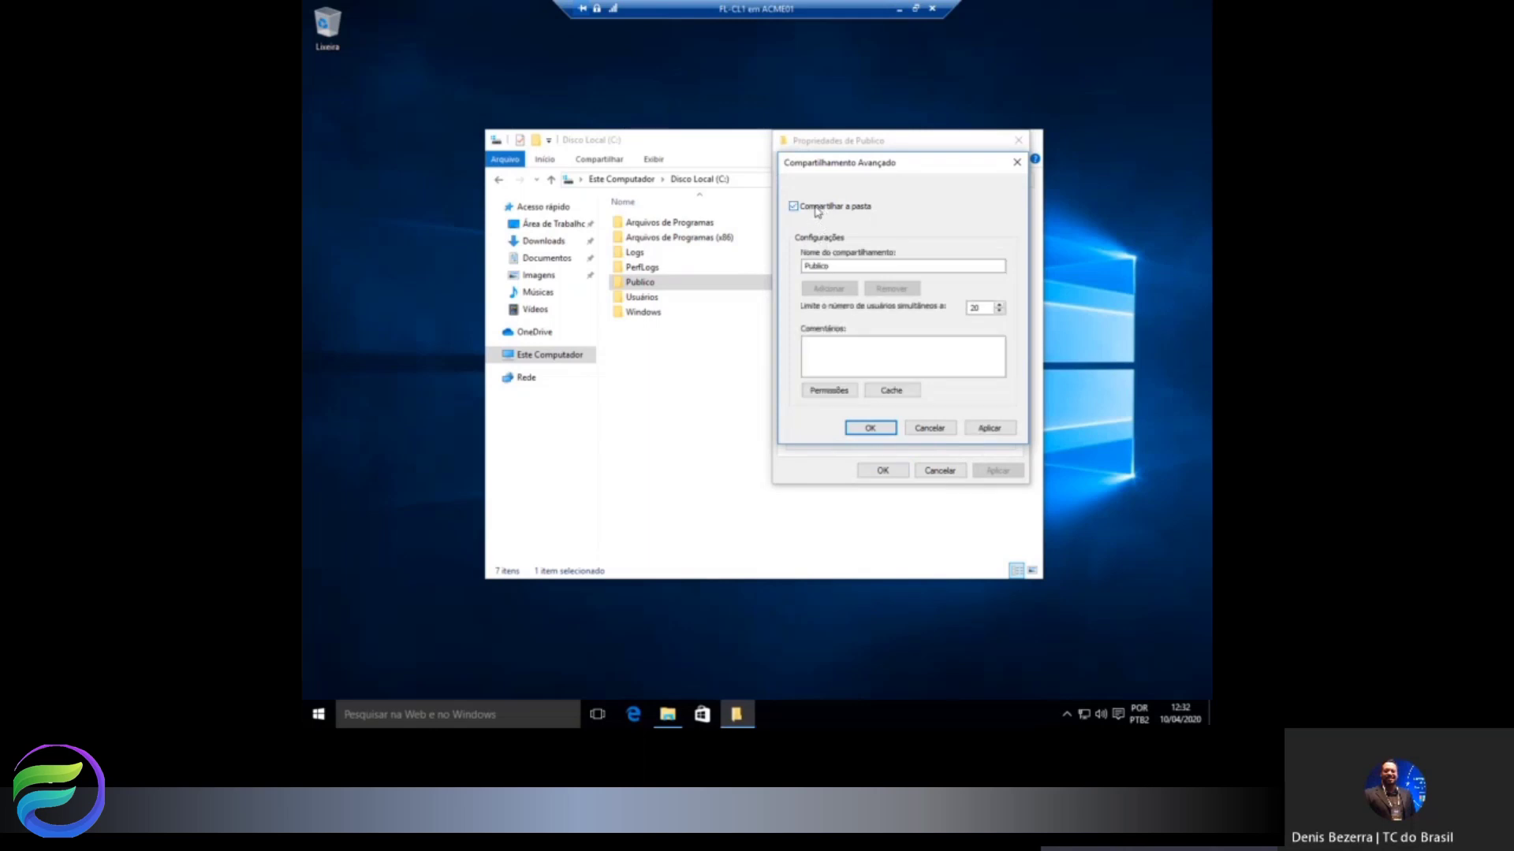
pyautogui.click(820, 267)
pyautogui.click(999, 306)
# Allow Todos the Alteração (Change) share permission and close the Publico properties.
pyautogui.click(829, 392)
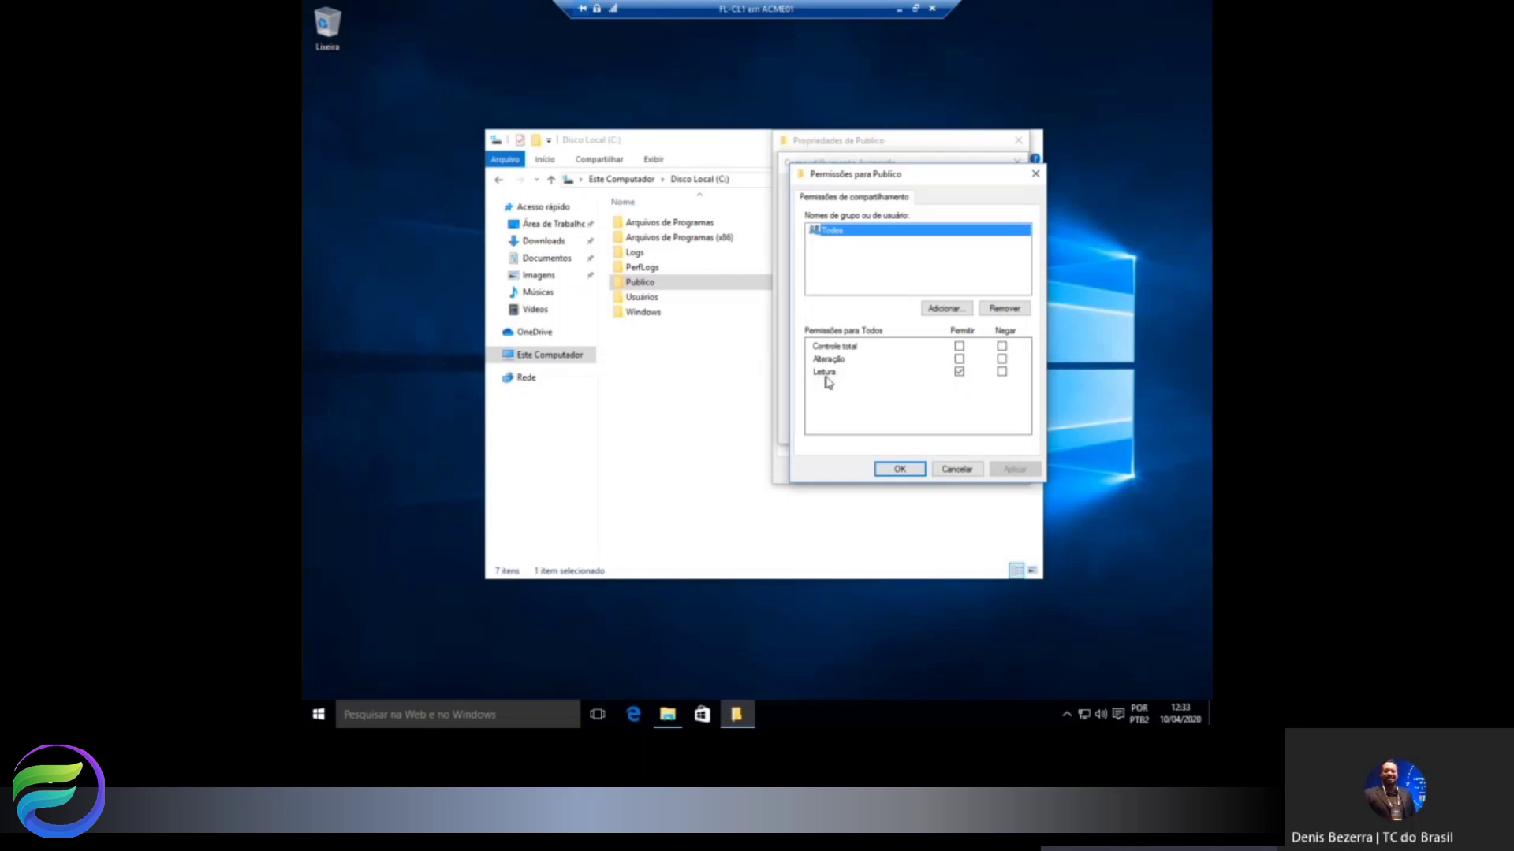
pyautogui.click(958, 359)
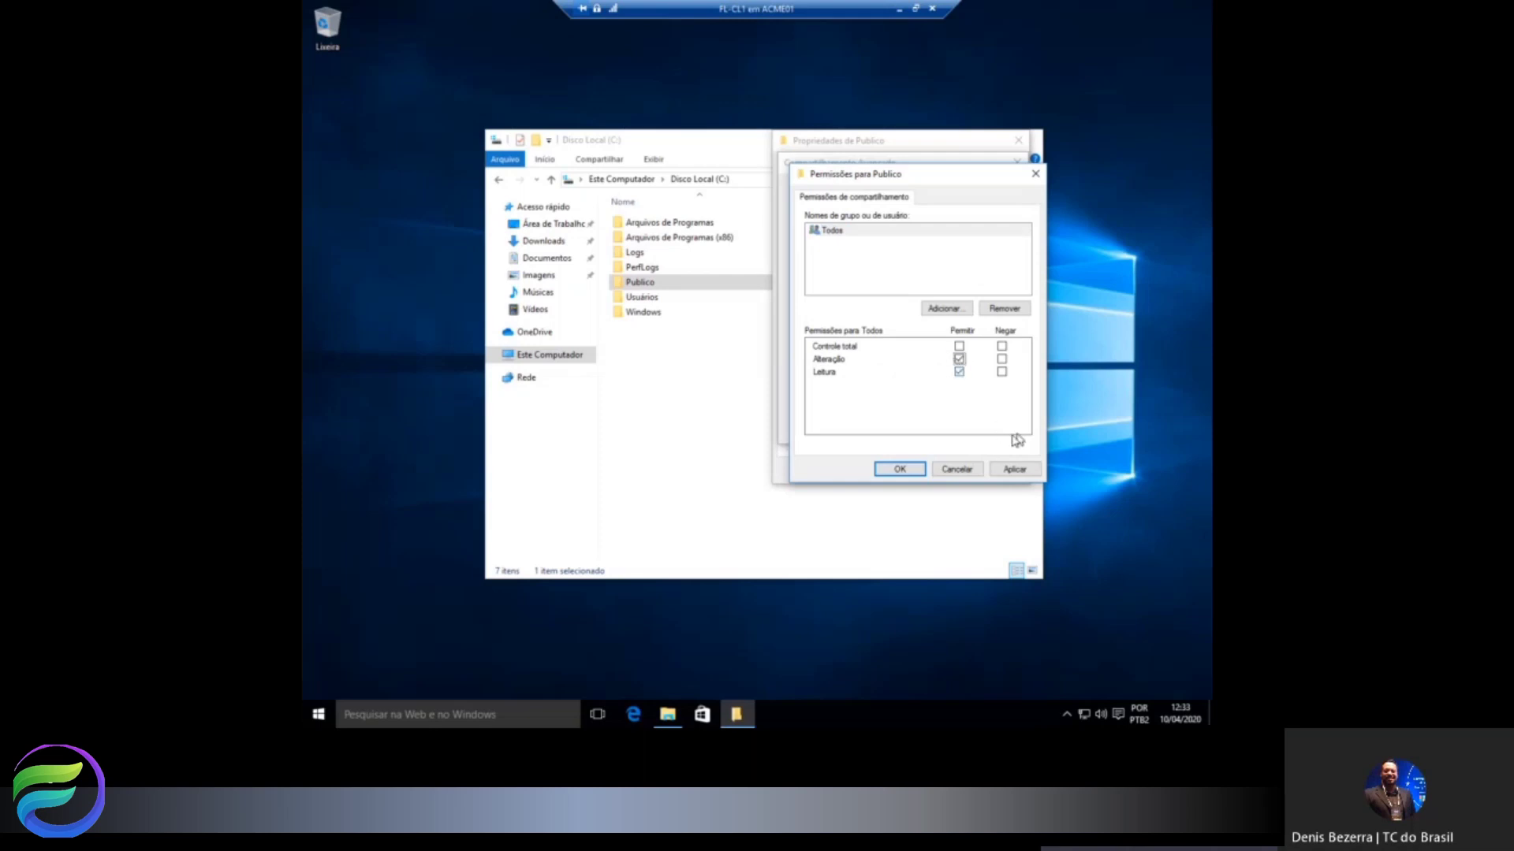
pyautogui.click(900, 470)
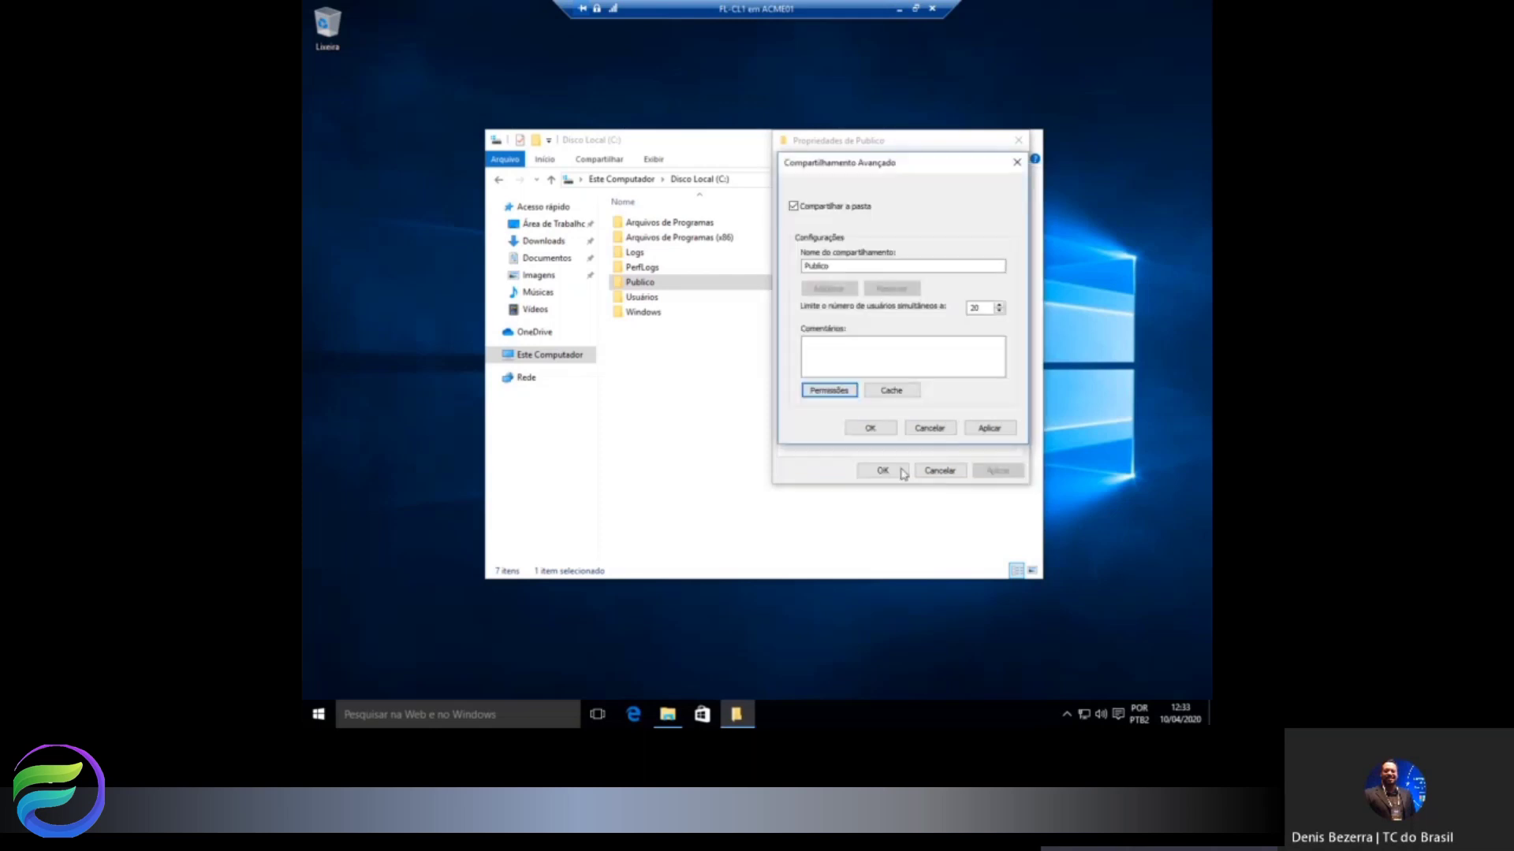
pyautogui.click(871, 429)
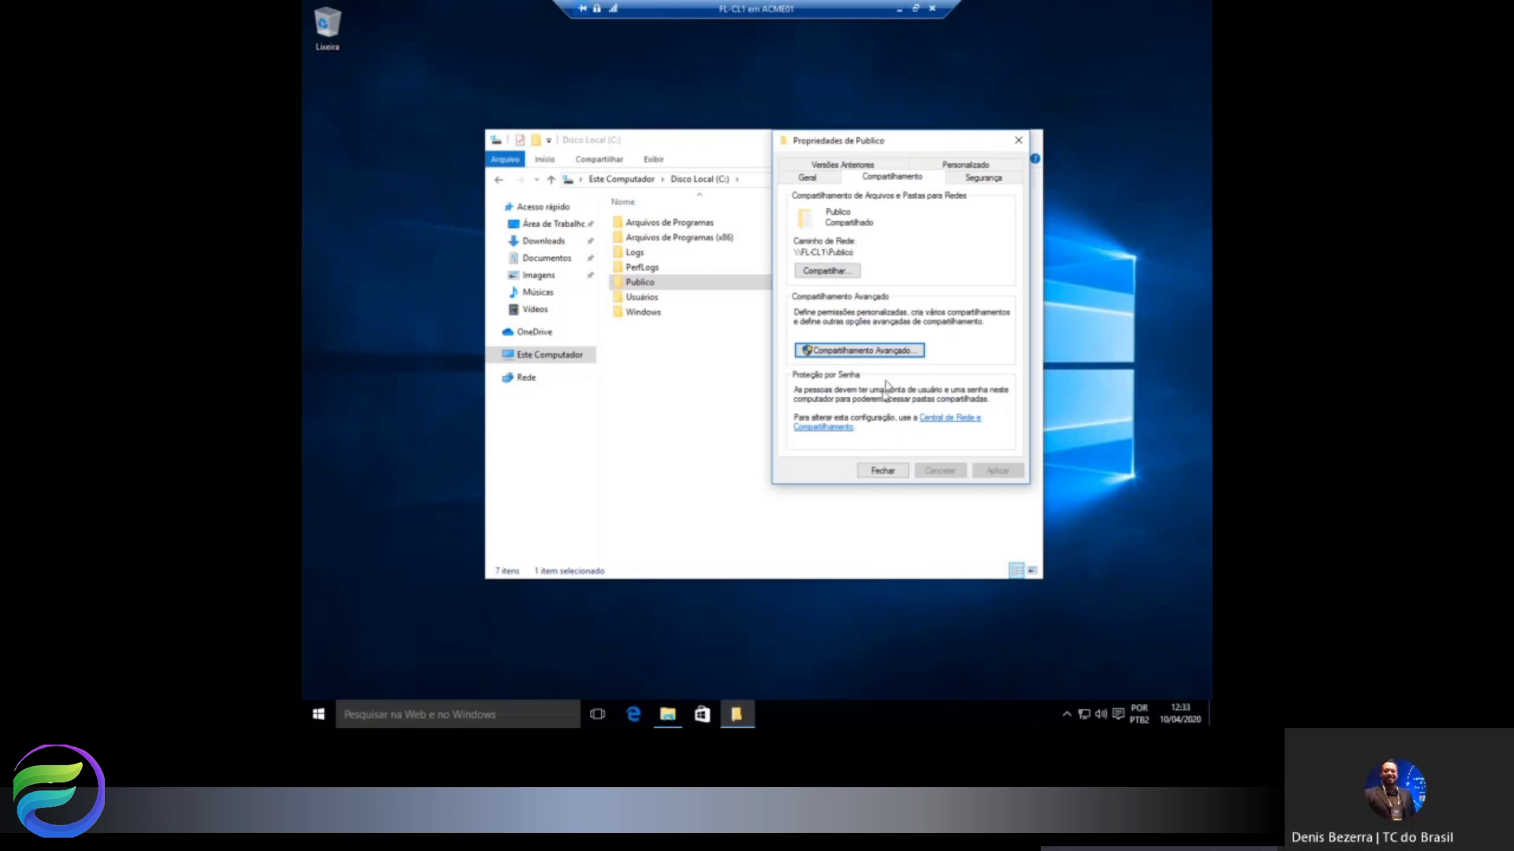
pyautogui.click(881, 471)
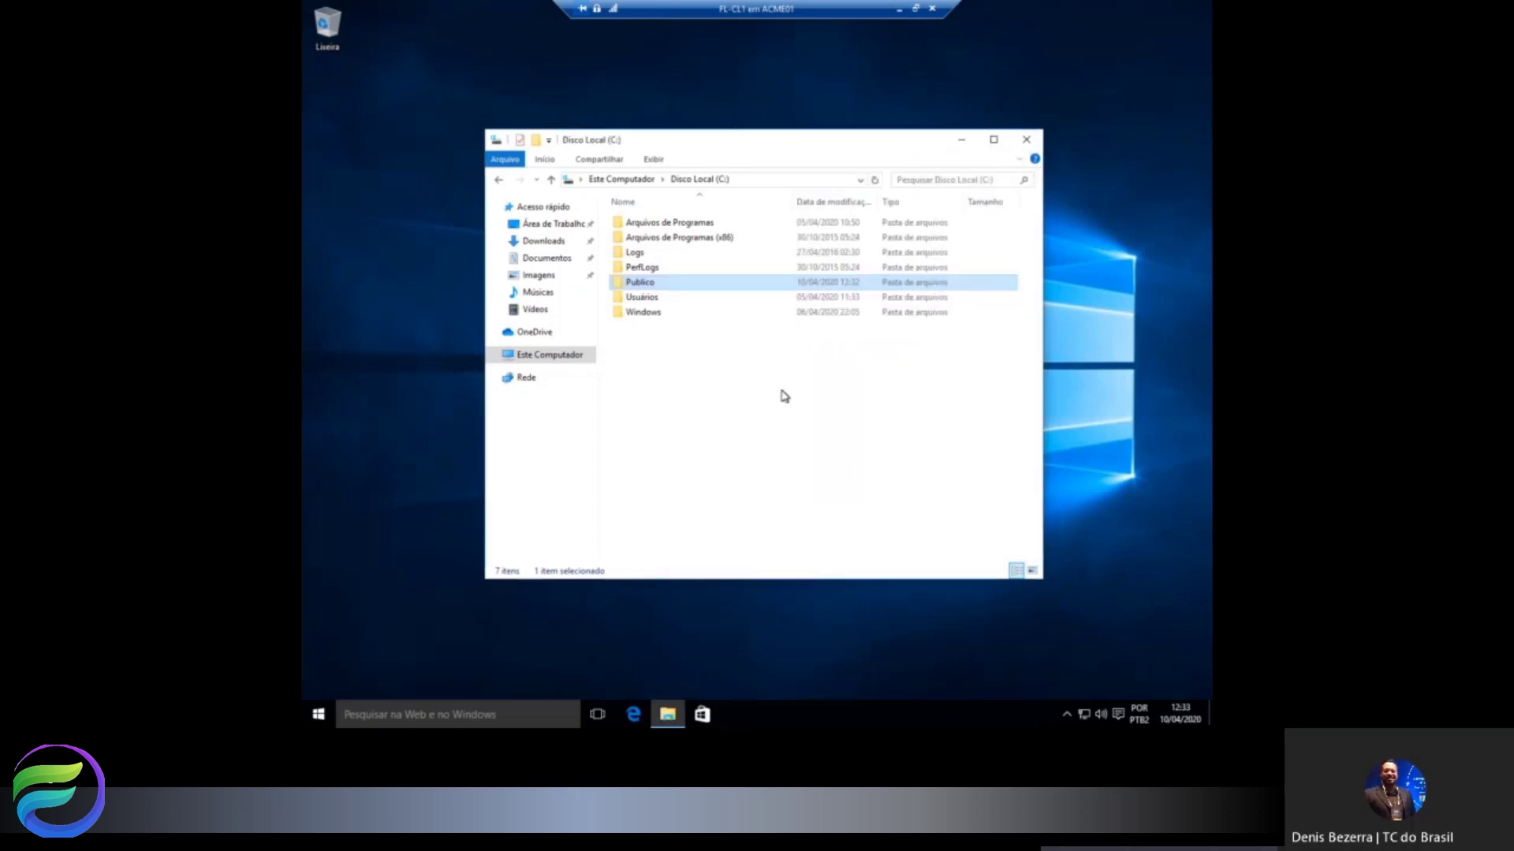
# Switch from FL-CL1 to the FL-CL2 VM, sign in with the account password, and maximize it.
pyautogui.click(780, 395)
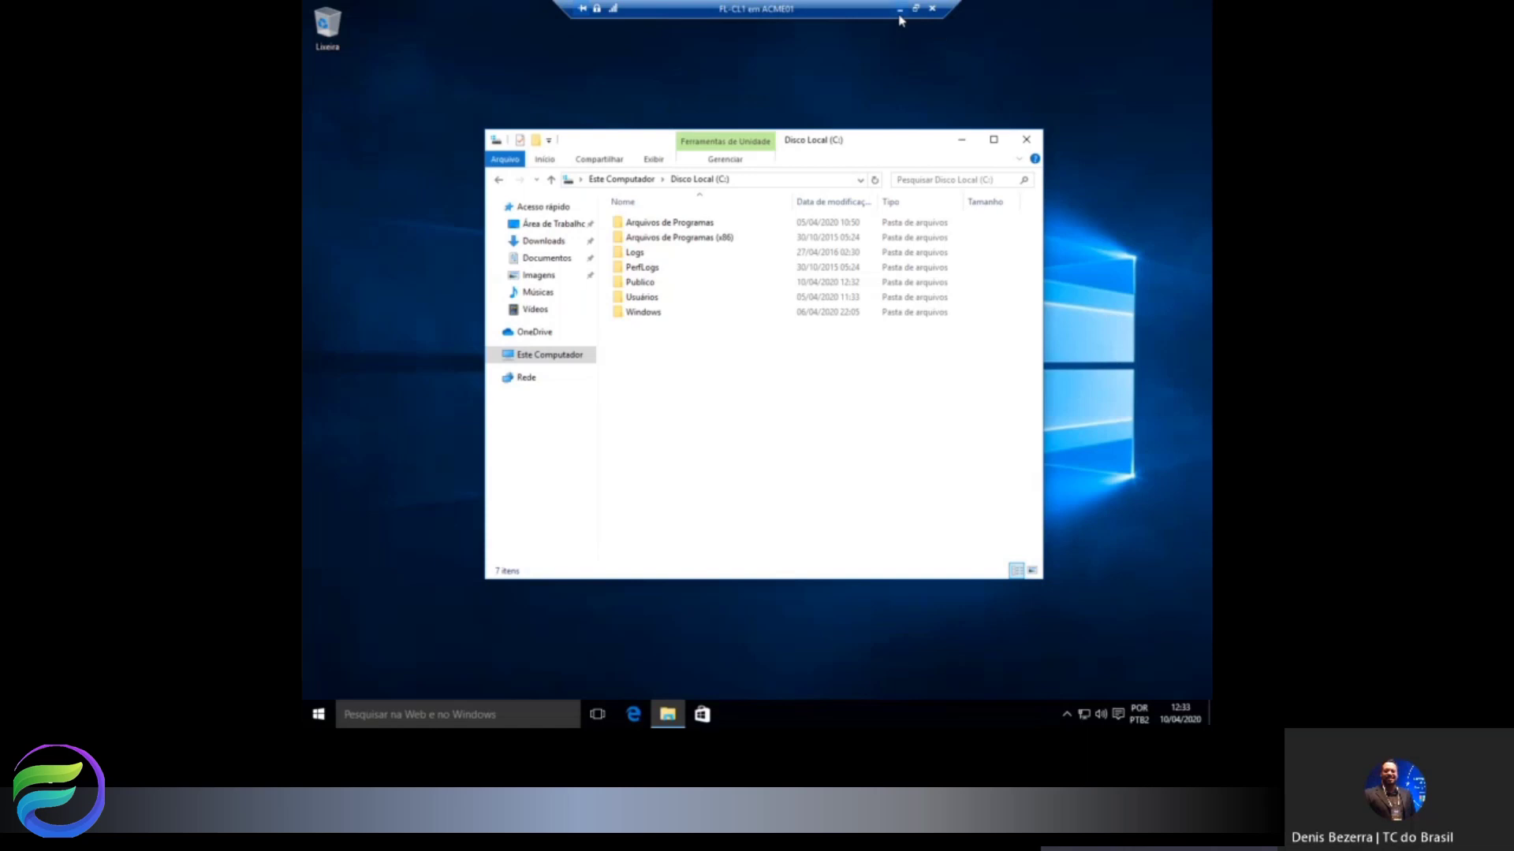
pyautogui.click(899, 15)
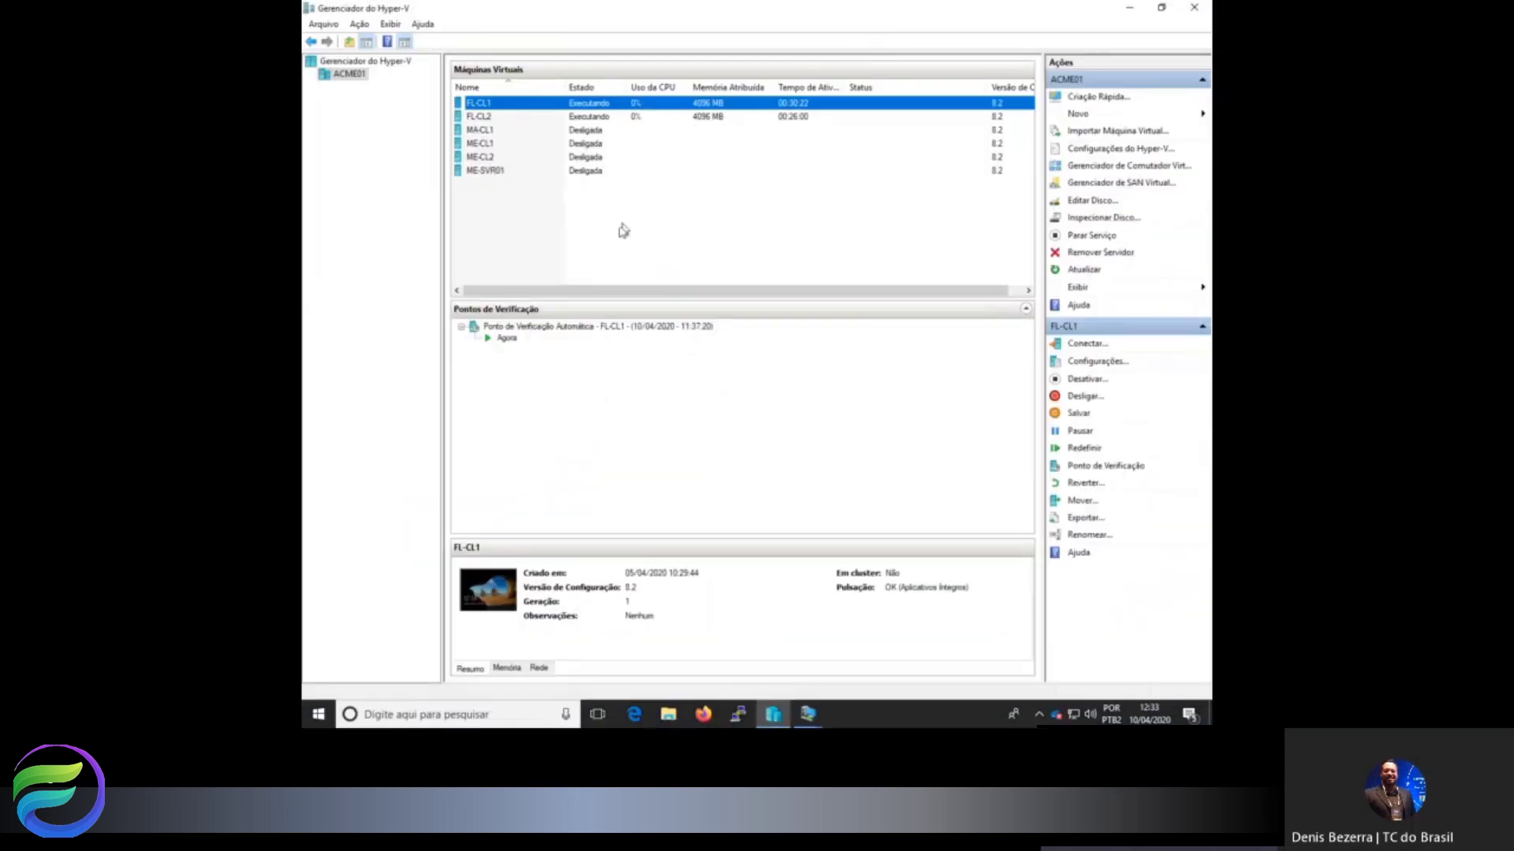
pyautogui.doubleClick(481, 116)
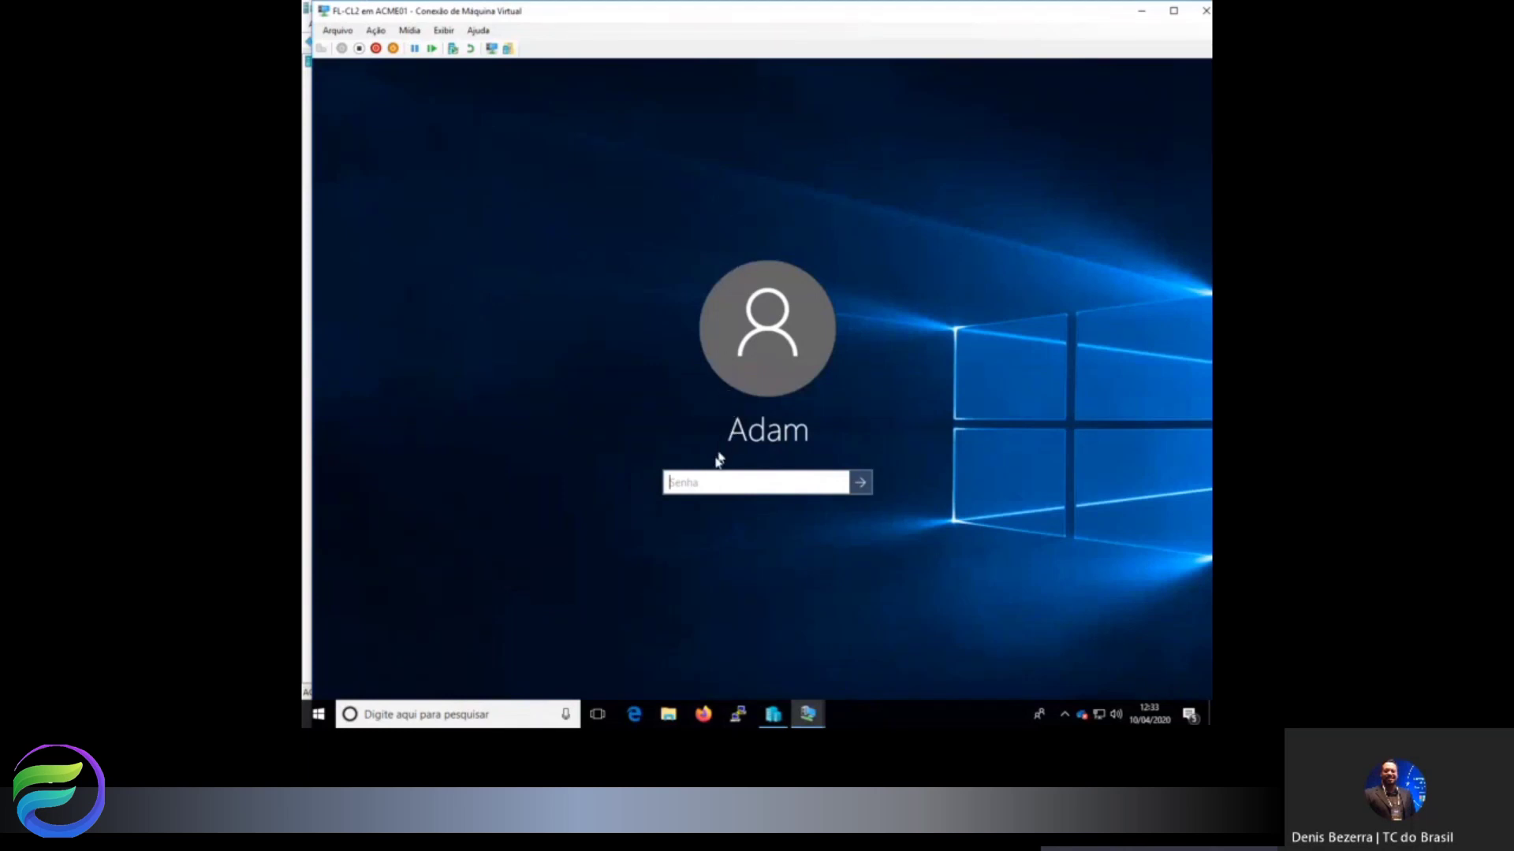
pyautogui.write('Pa$$w0rd')
pyautogui.press('Return')
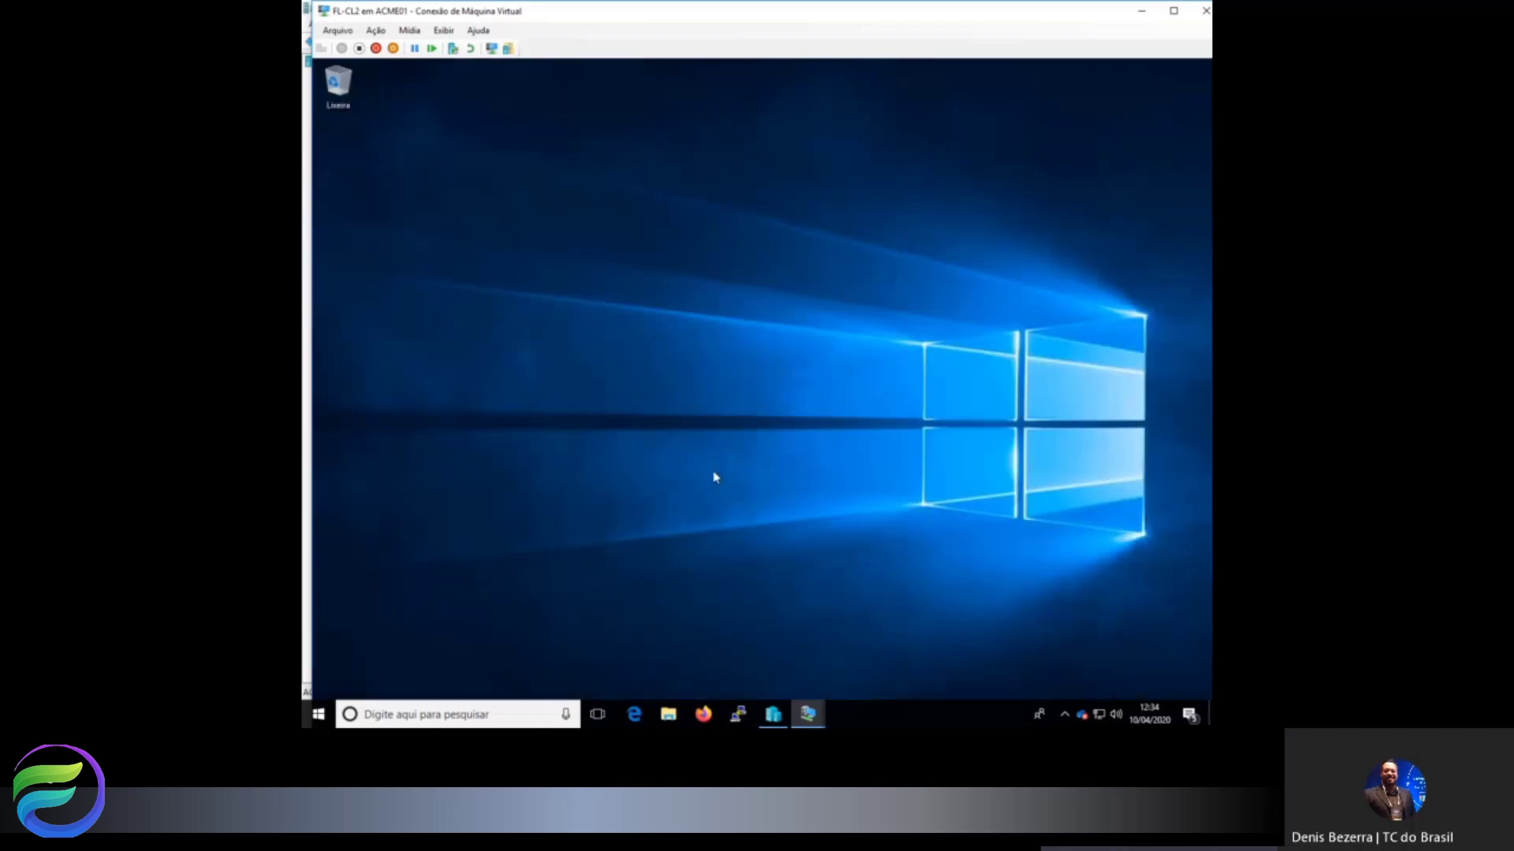
pyautogui.doubleClick(795, 11)
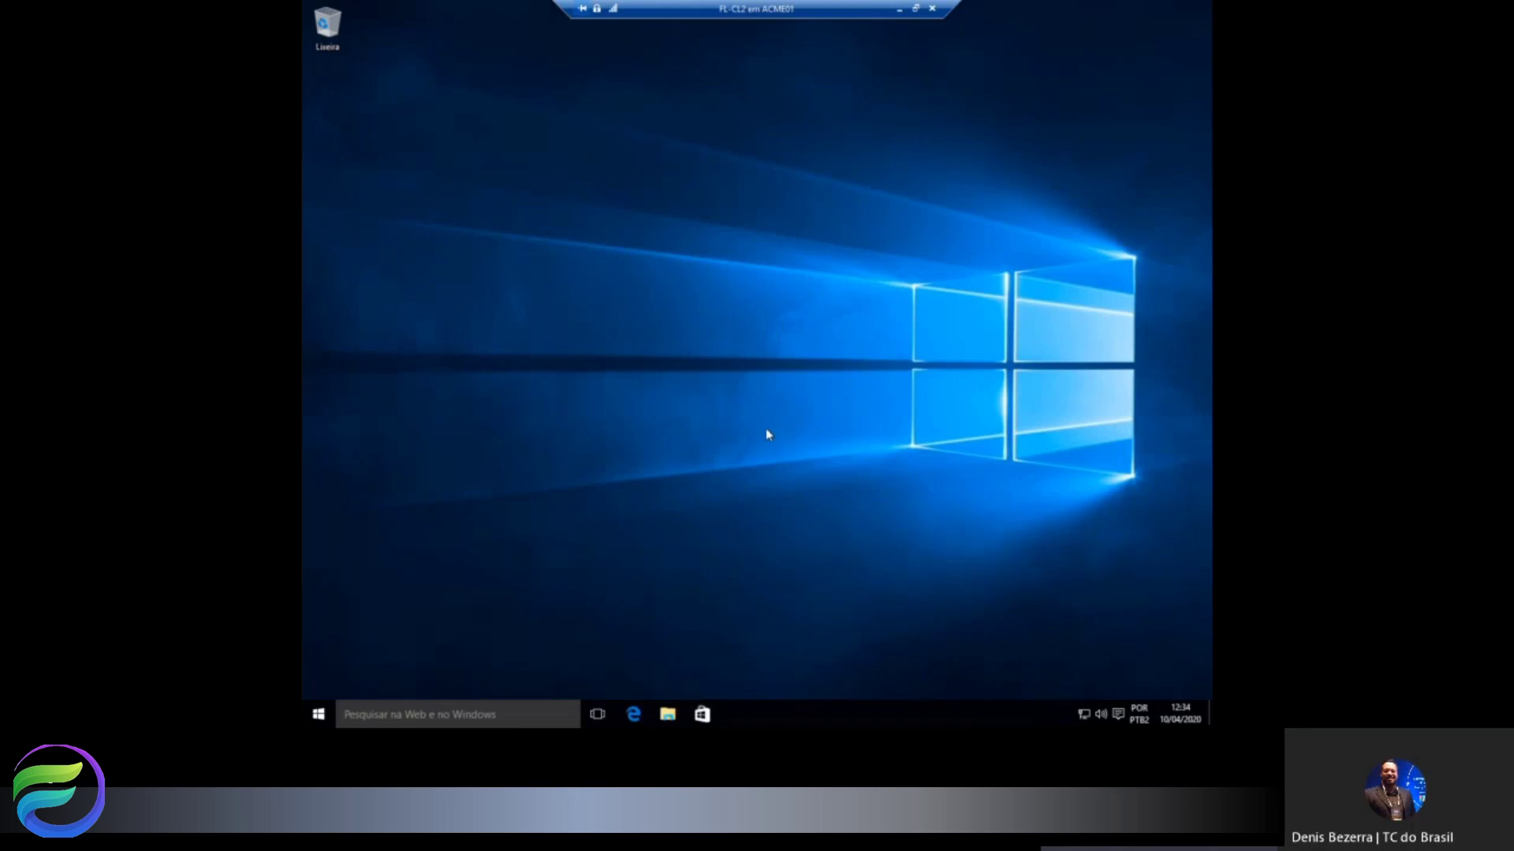
# Open \\fl-cl1\publico from the Run dialog, signing in with the network user name and password.
pyautogui.rightClick(319, 715)
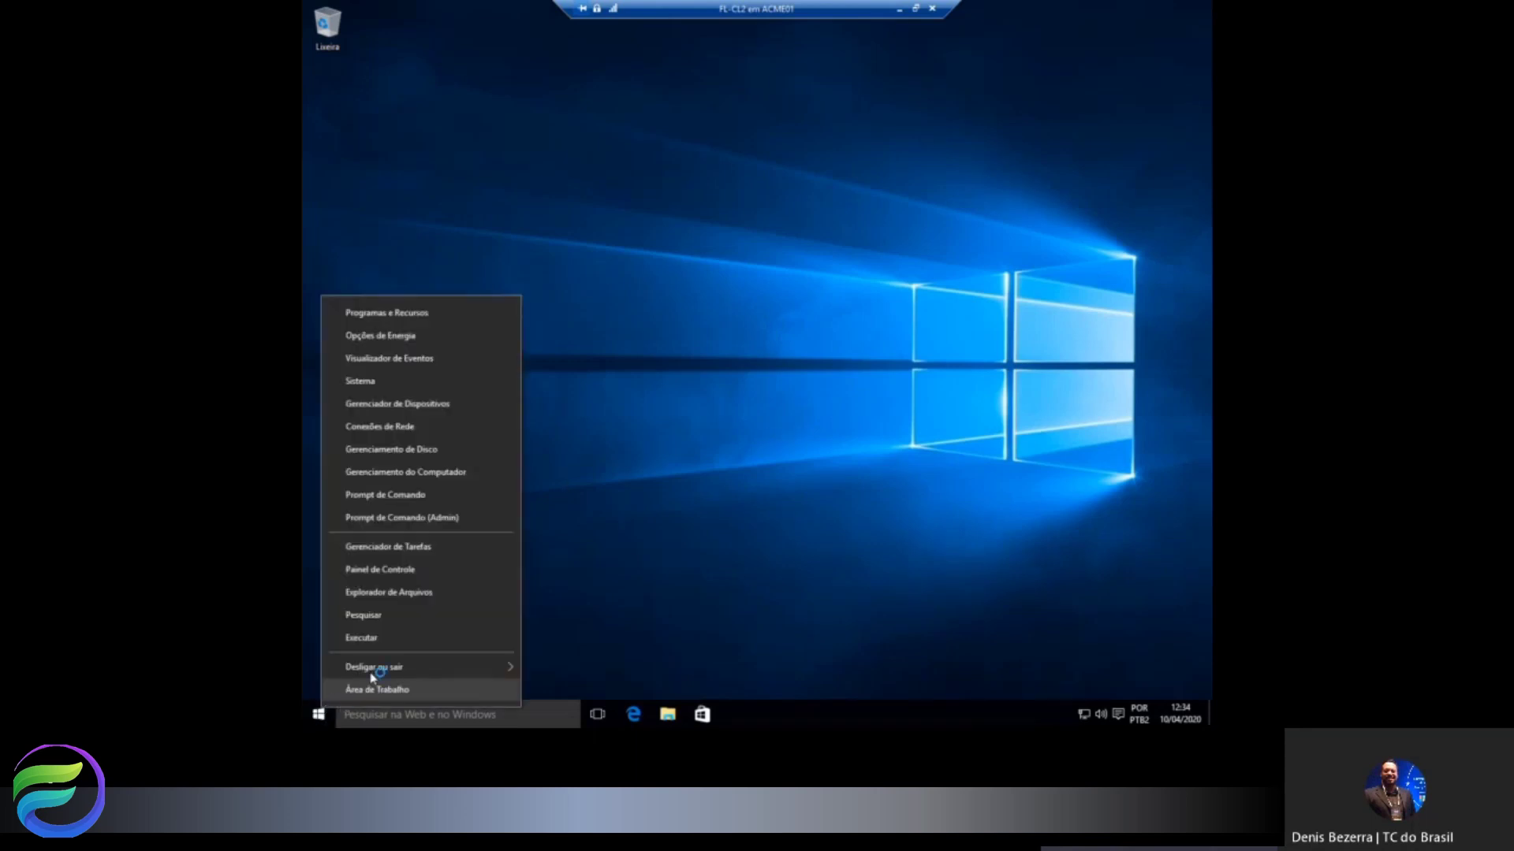
pyautogui.click(380, 642)
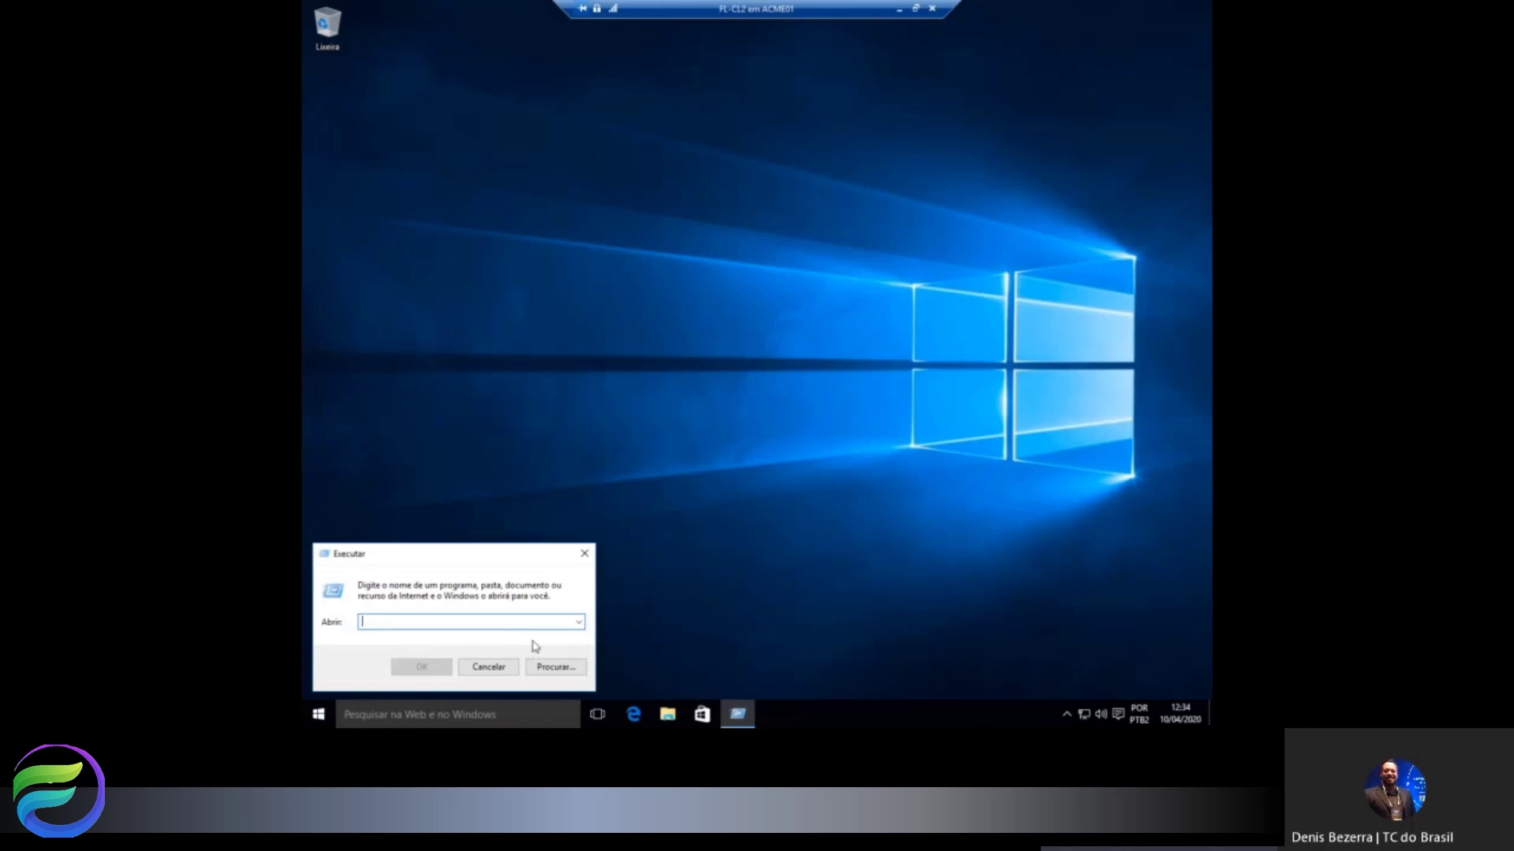
pyautogui.write('\\\\')
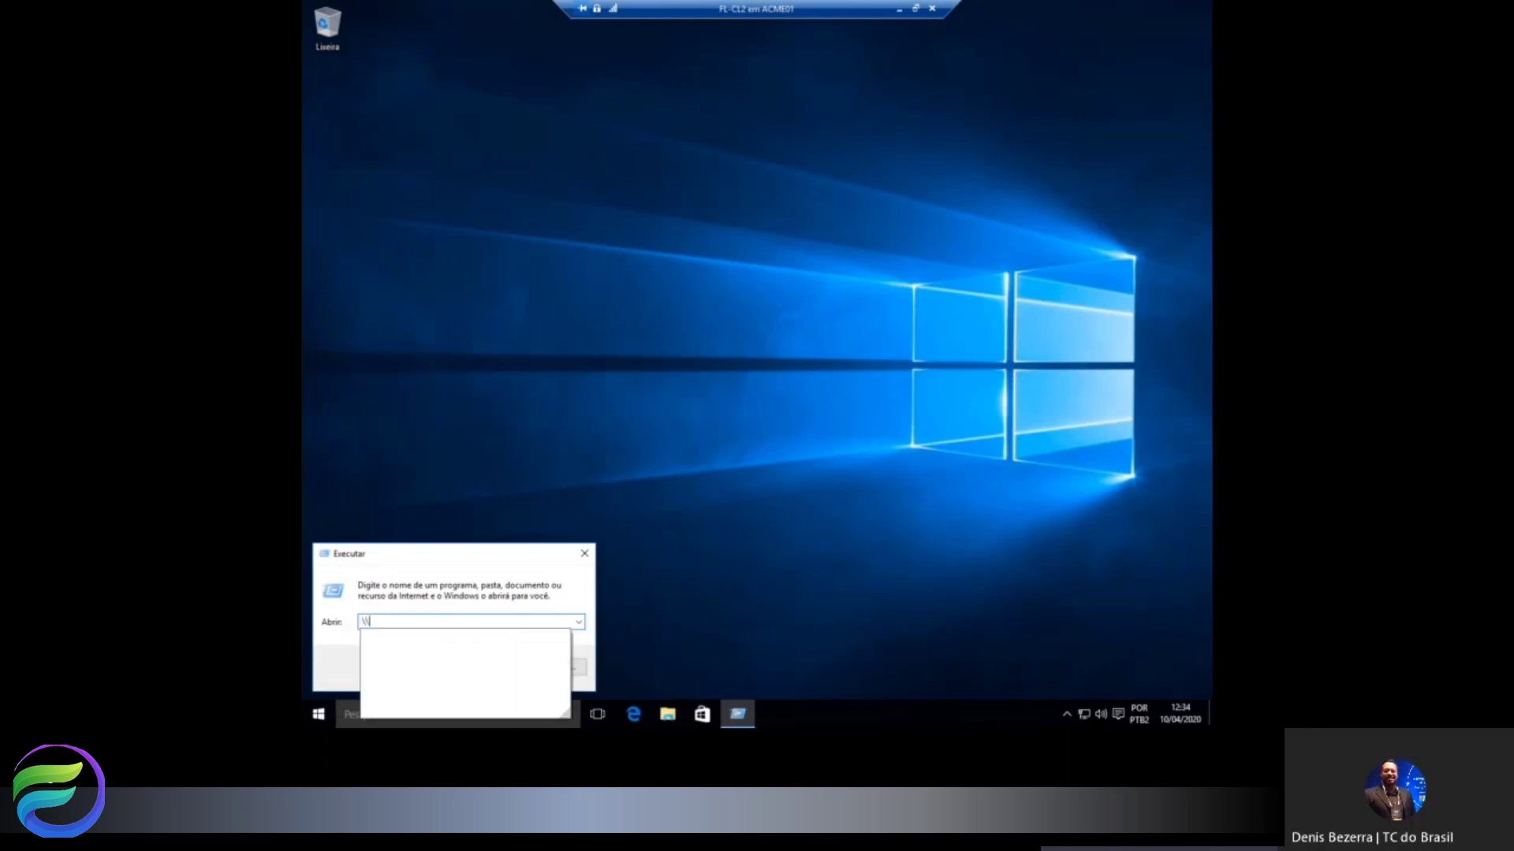
pyautogui.write('fl-cl1\\publico')
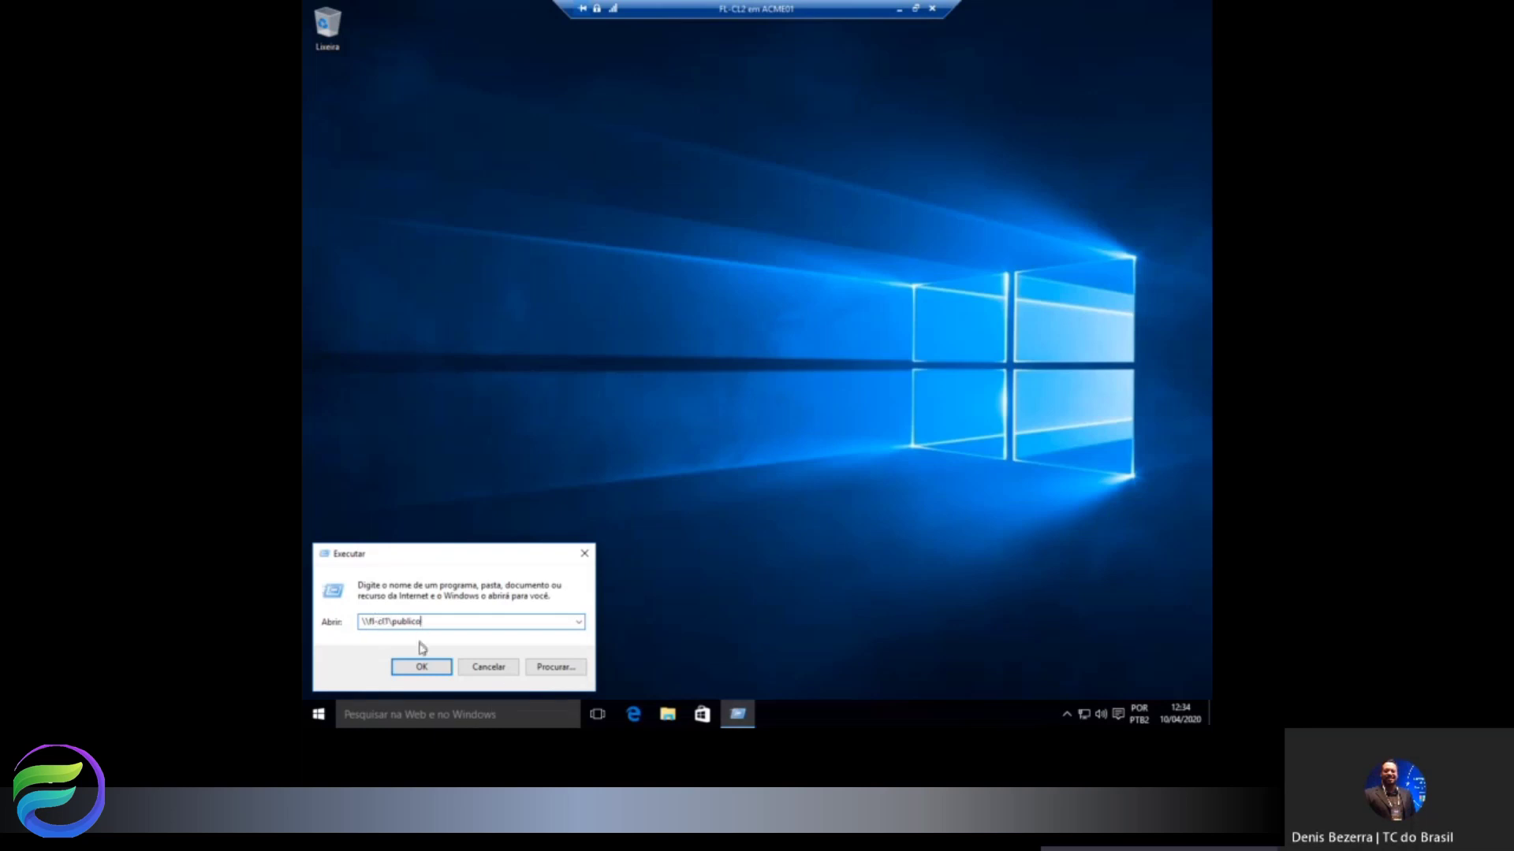
pyautogui.click(422, 667)
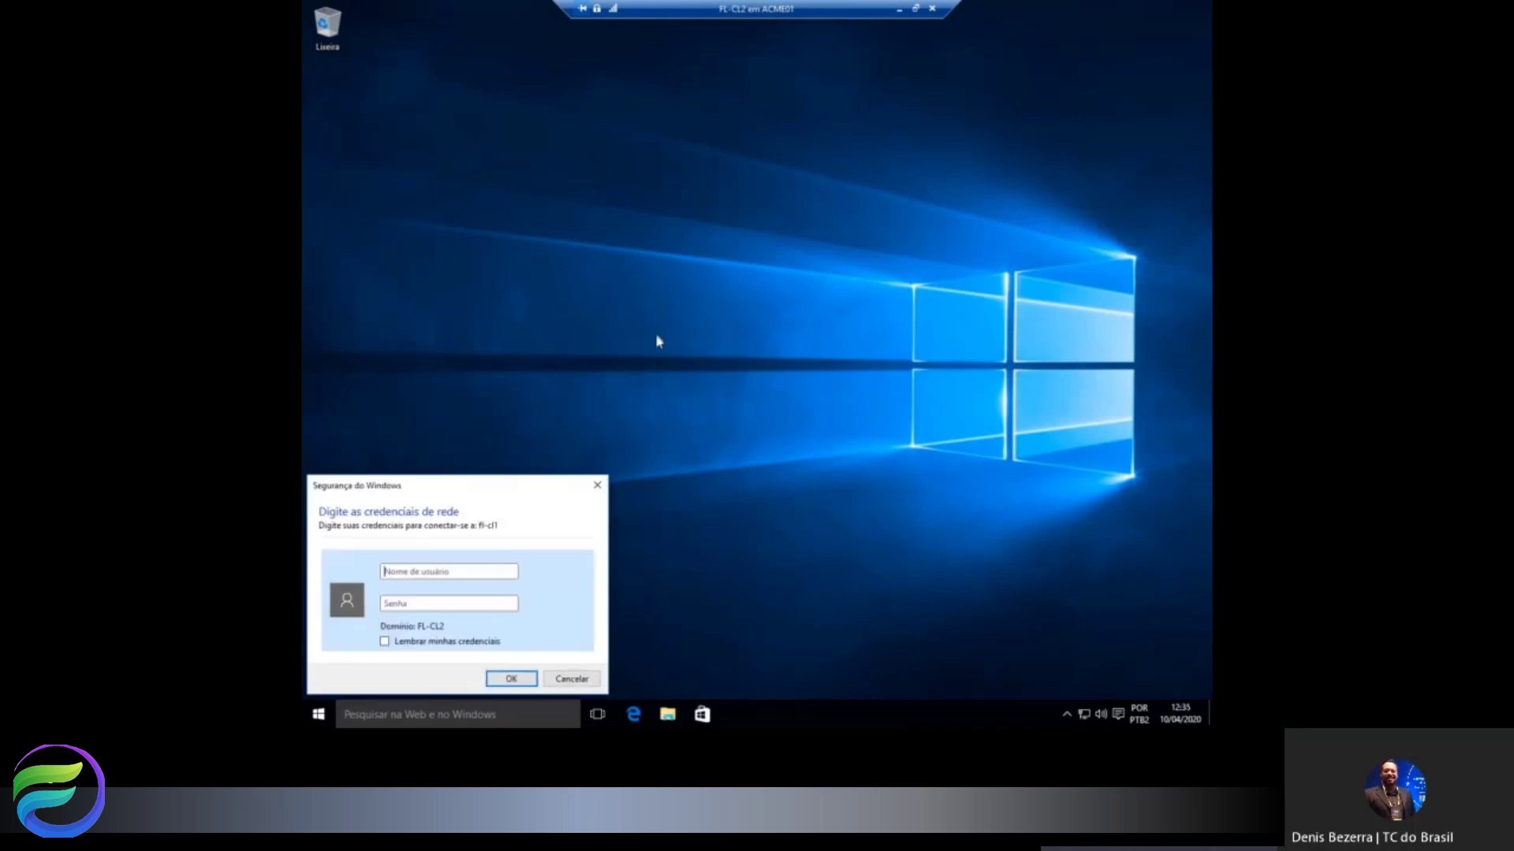
pyautogui.moveTo(420, 490); pyautogui.dragTo(737, 252)
pyautogui.click(725, 334)
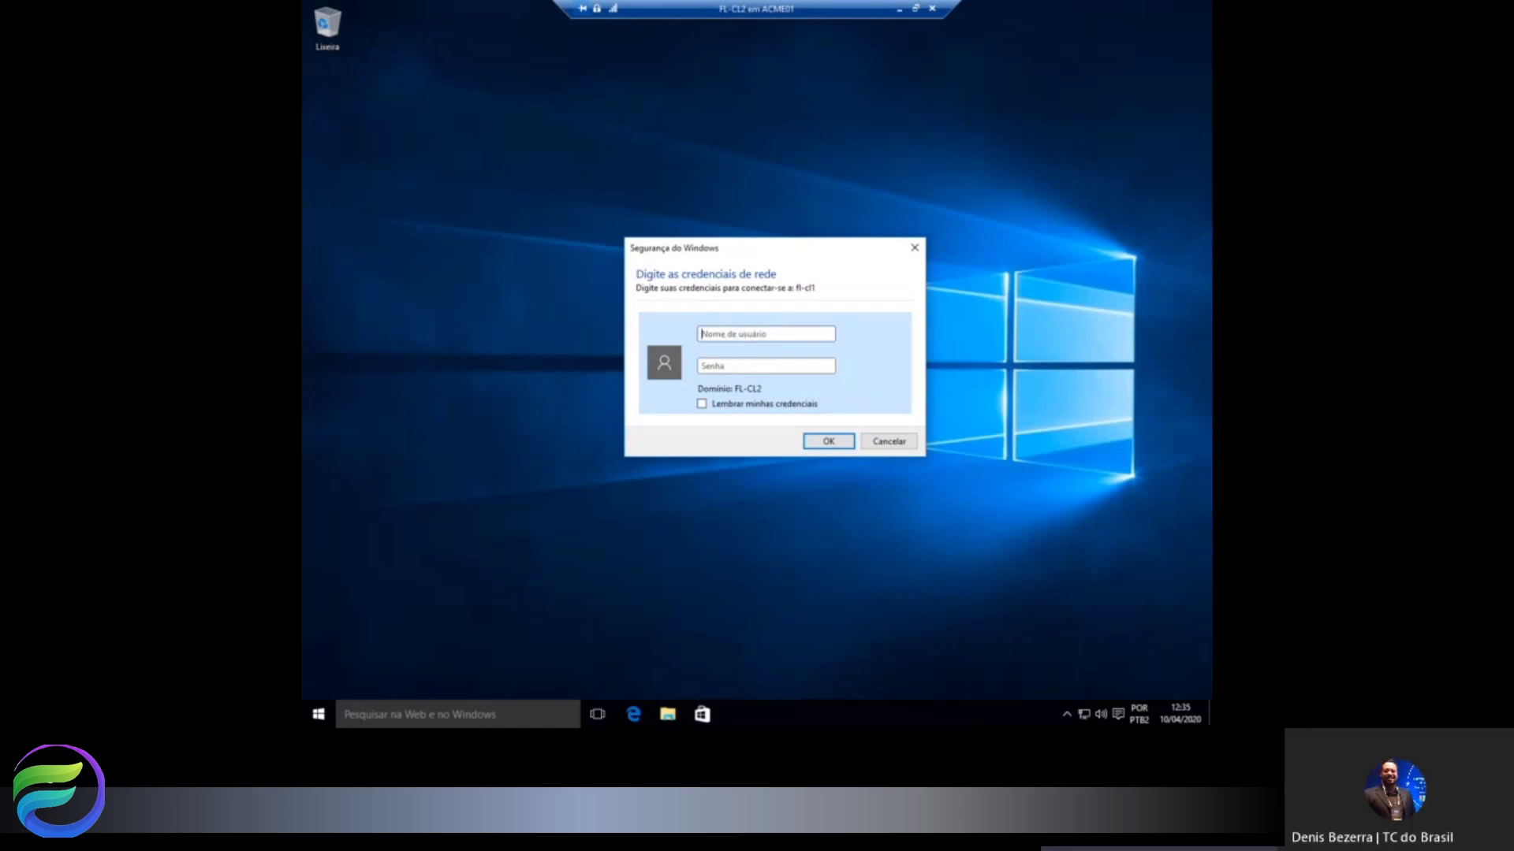
pyautogui.write('john')
pyautogui.press('Return')
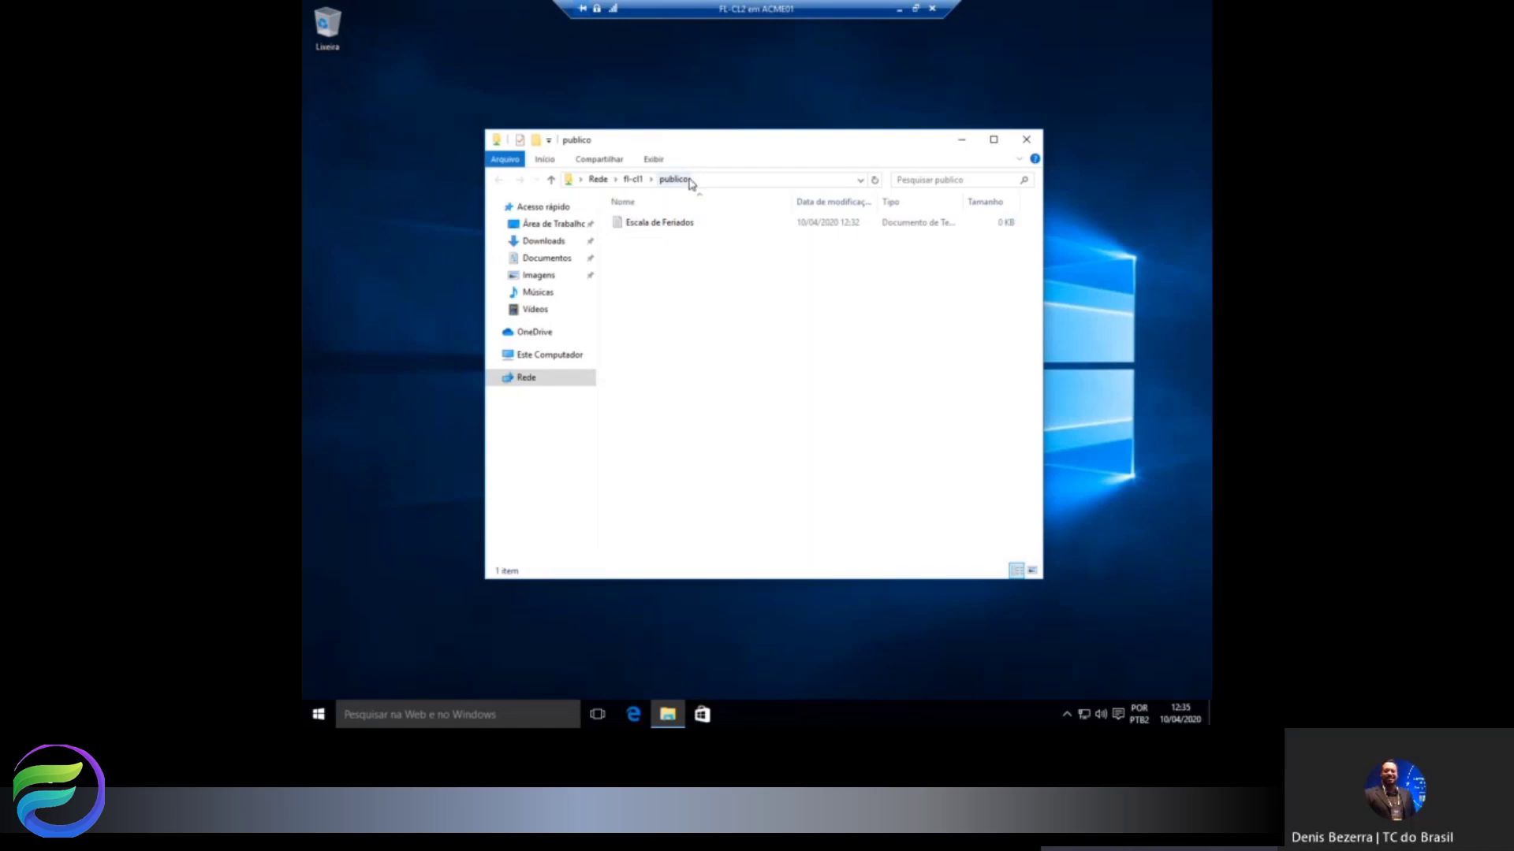
# Browse the share list of \\fl-cl1 via Win+R and peek into the Publico share.
pyautogui.press('super+r')
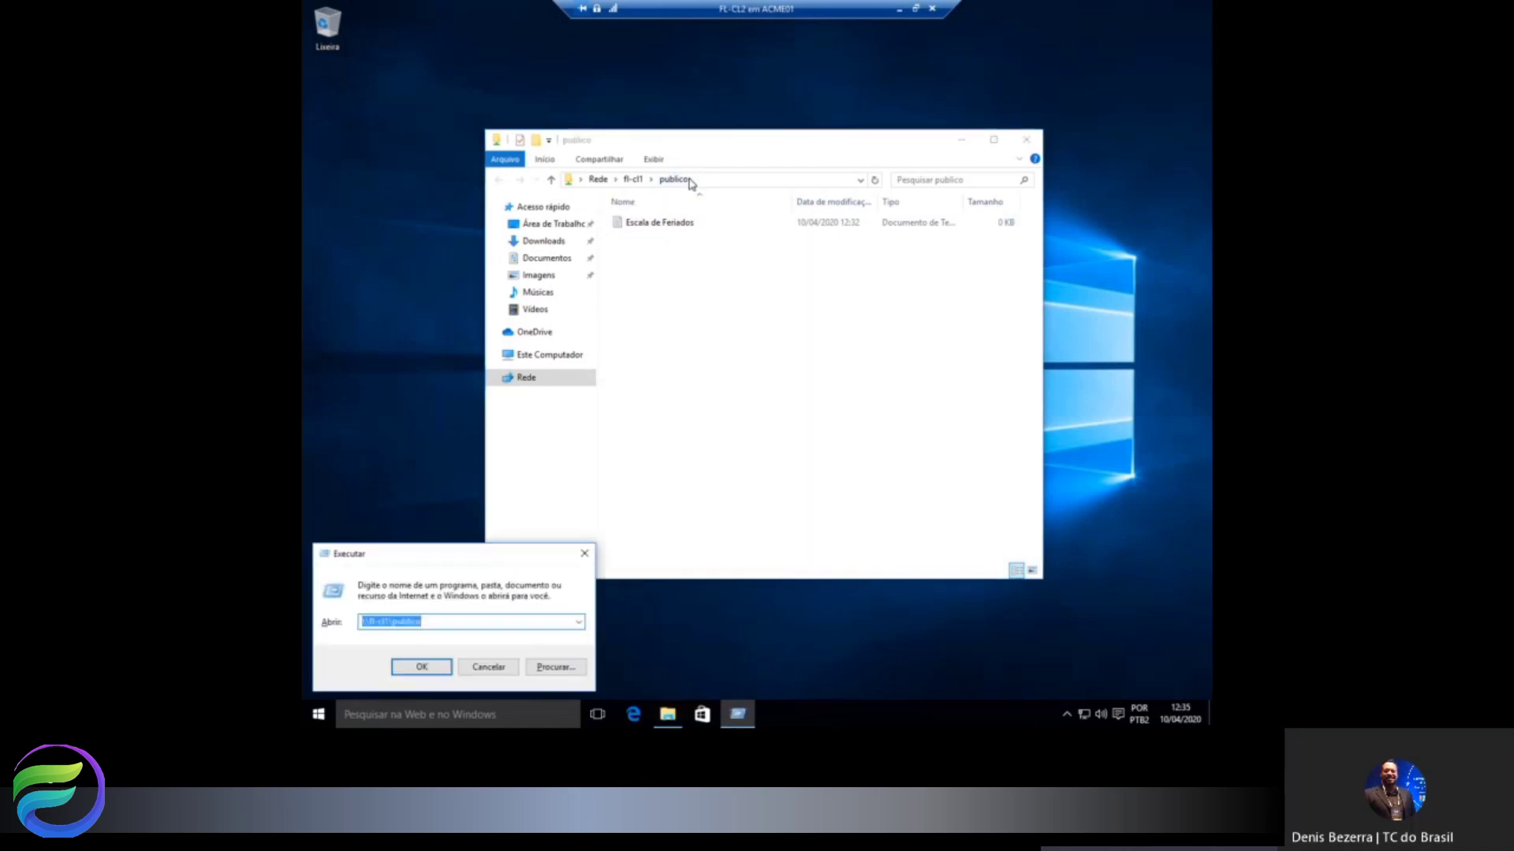
pyautogui.write('\\fl-cl1\\publ')
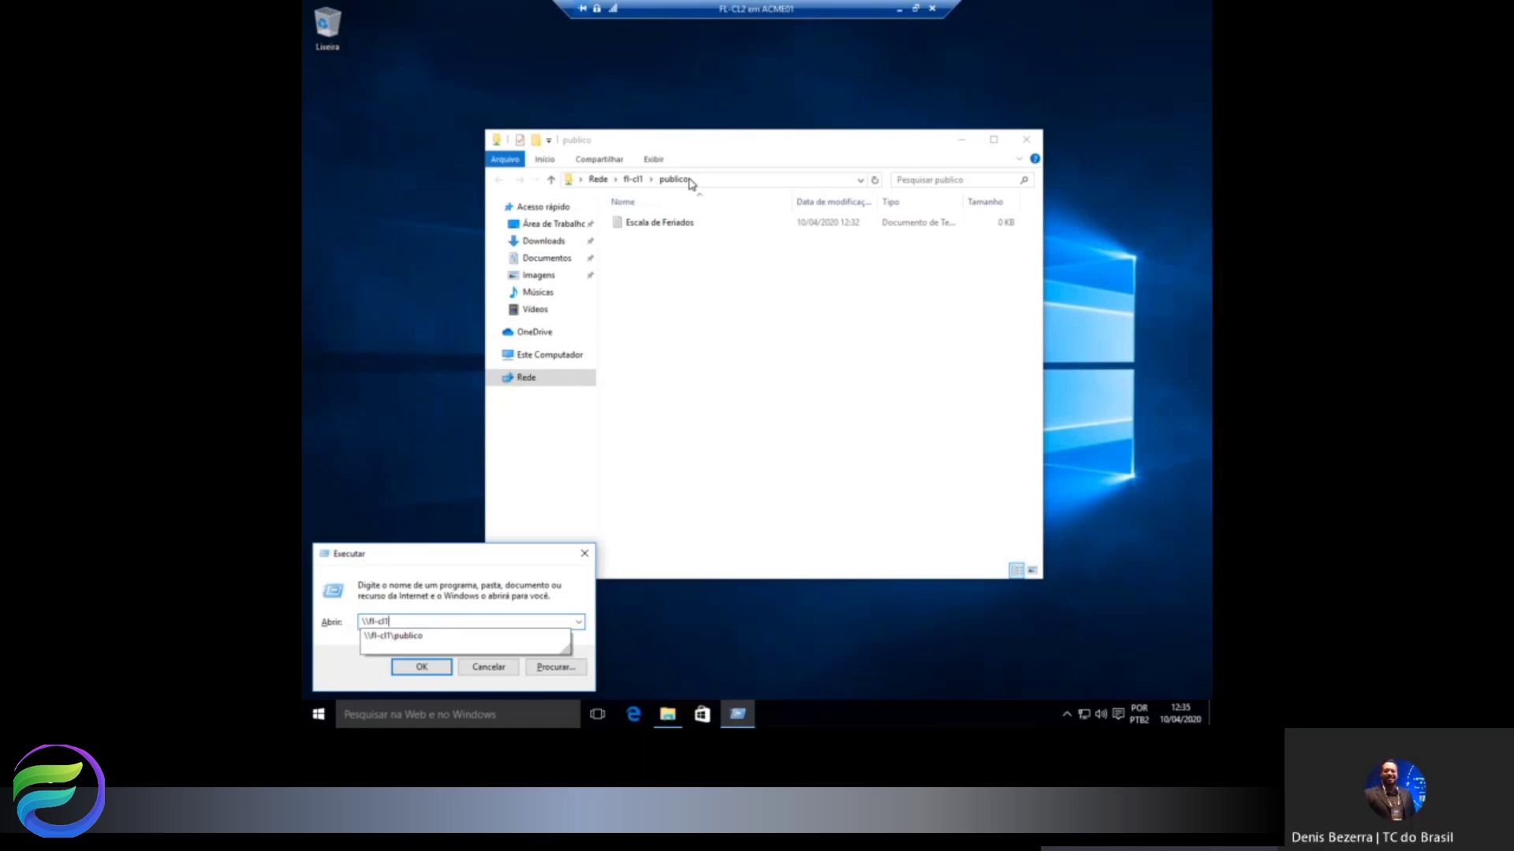
pyautogui.press('Return')
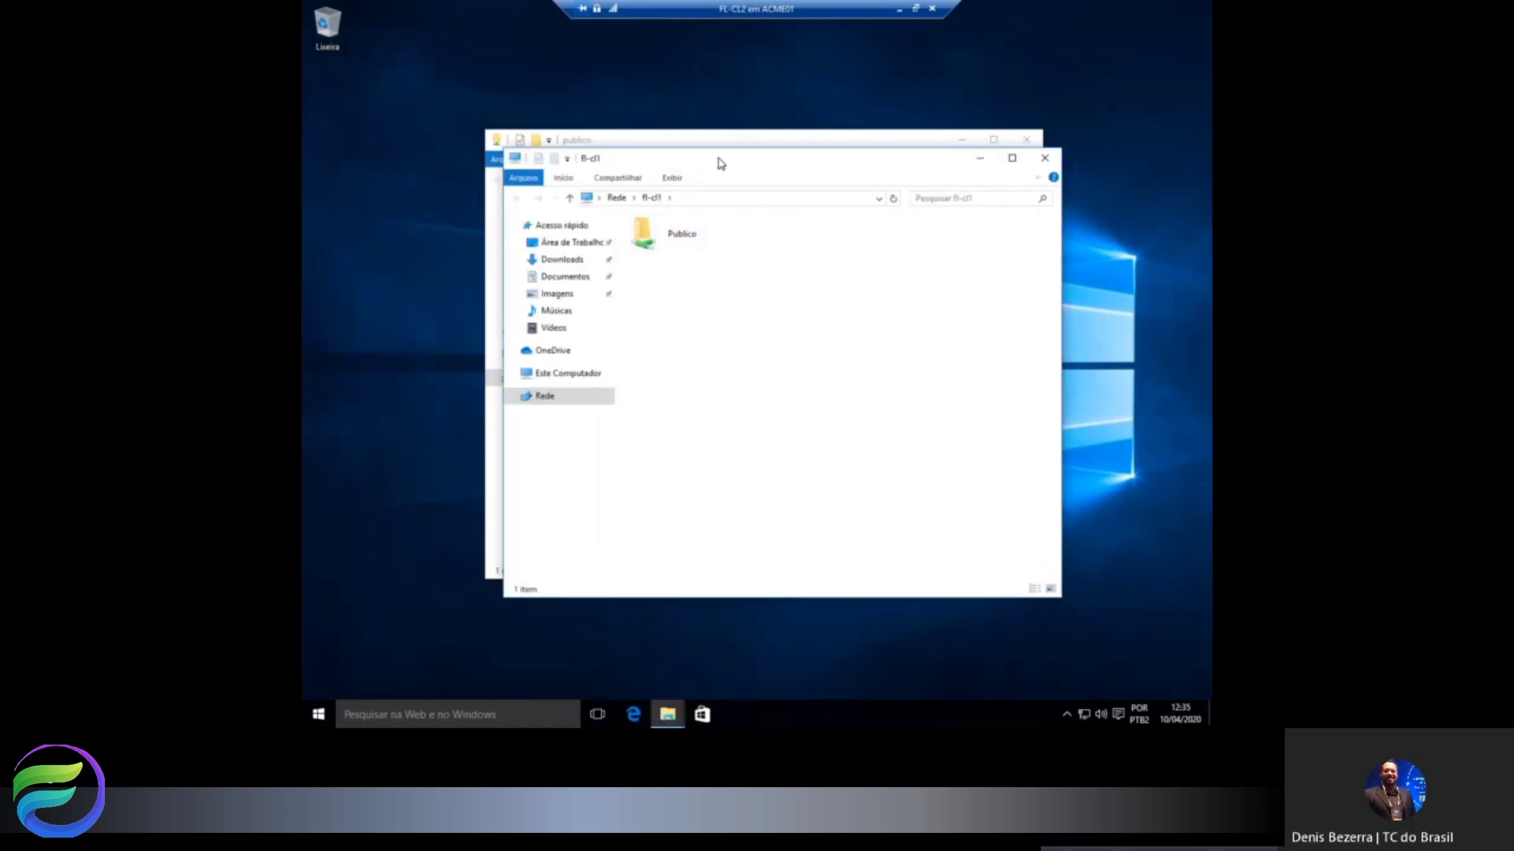
pyautogui.moveTo(720, 163); pyautogui.dragTo(877, 110)
pyautogui.doubleClick(816, 181)
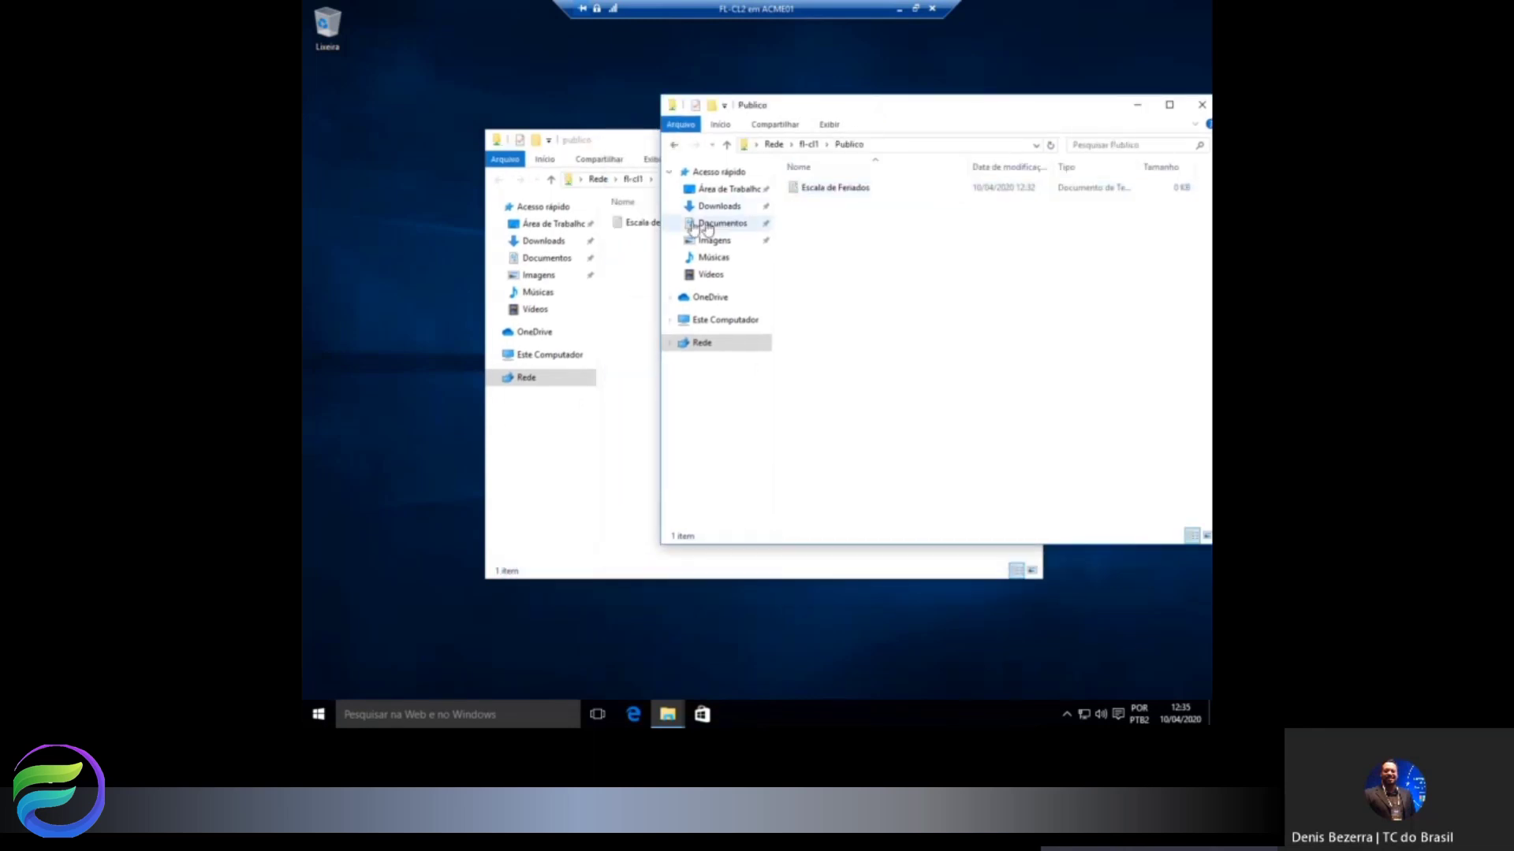
pyautogui.click(674, 145)
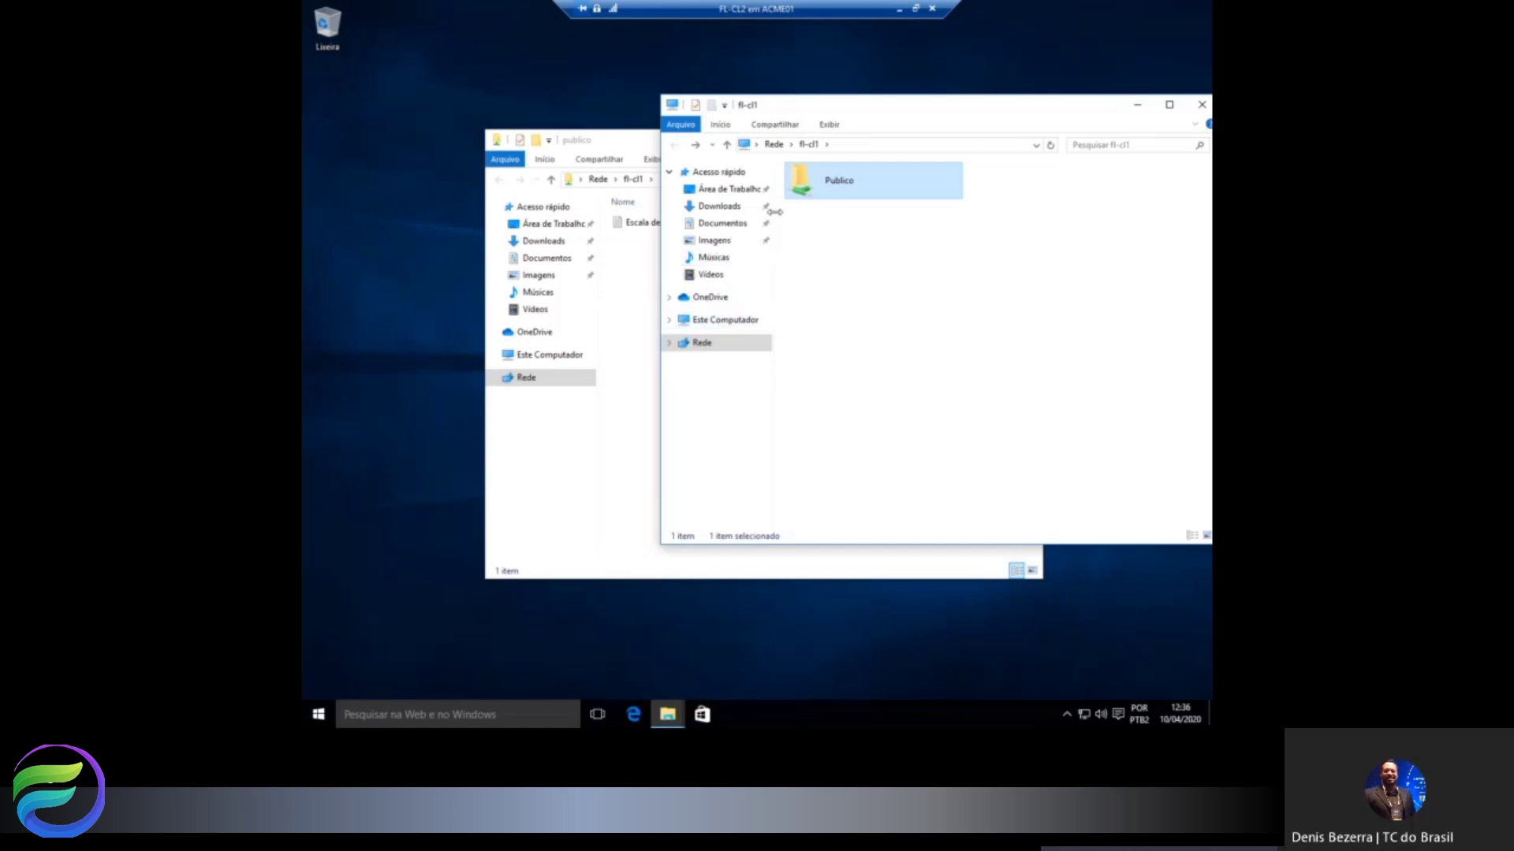
# Map the Publico share as drive P: and view it under This PC.
pyautogui.rightClick(799, 189)
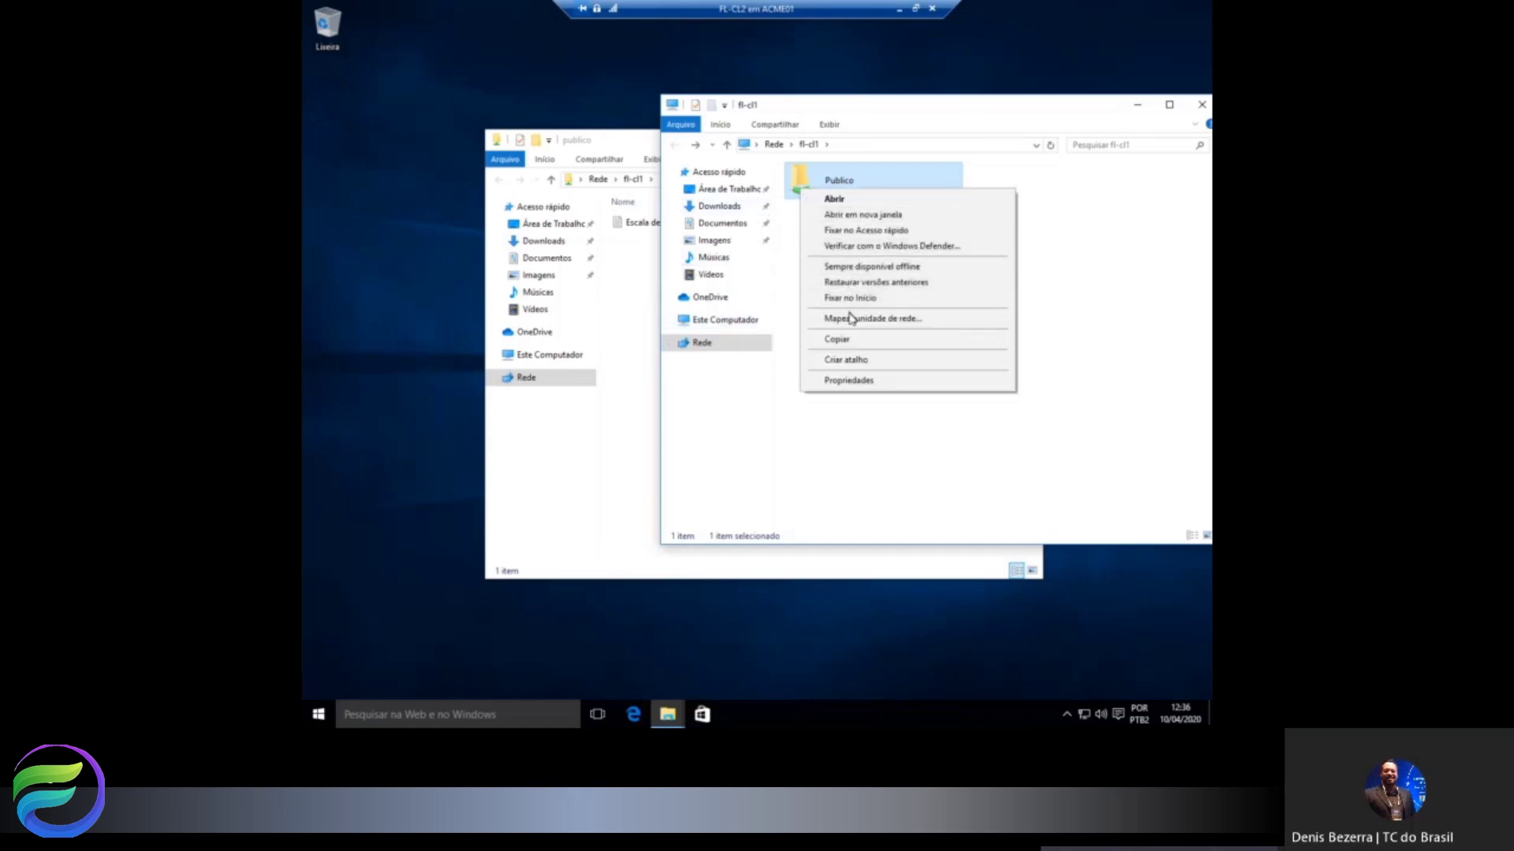
pyautogui.click(910, 325)
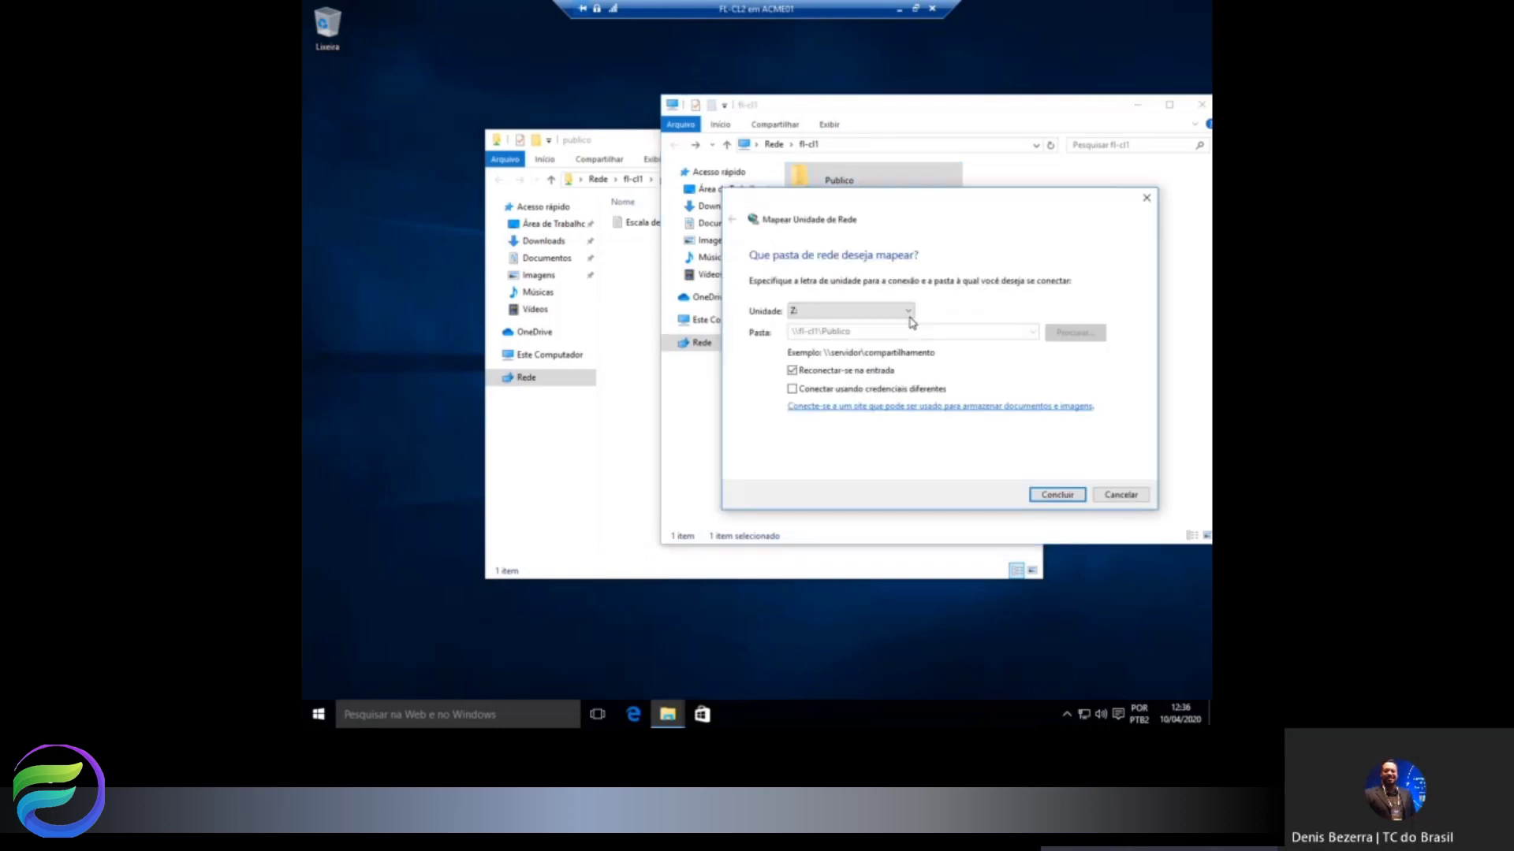
pyautogui.click(808, 314)
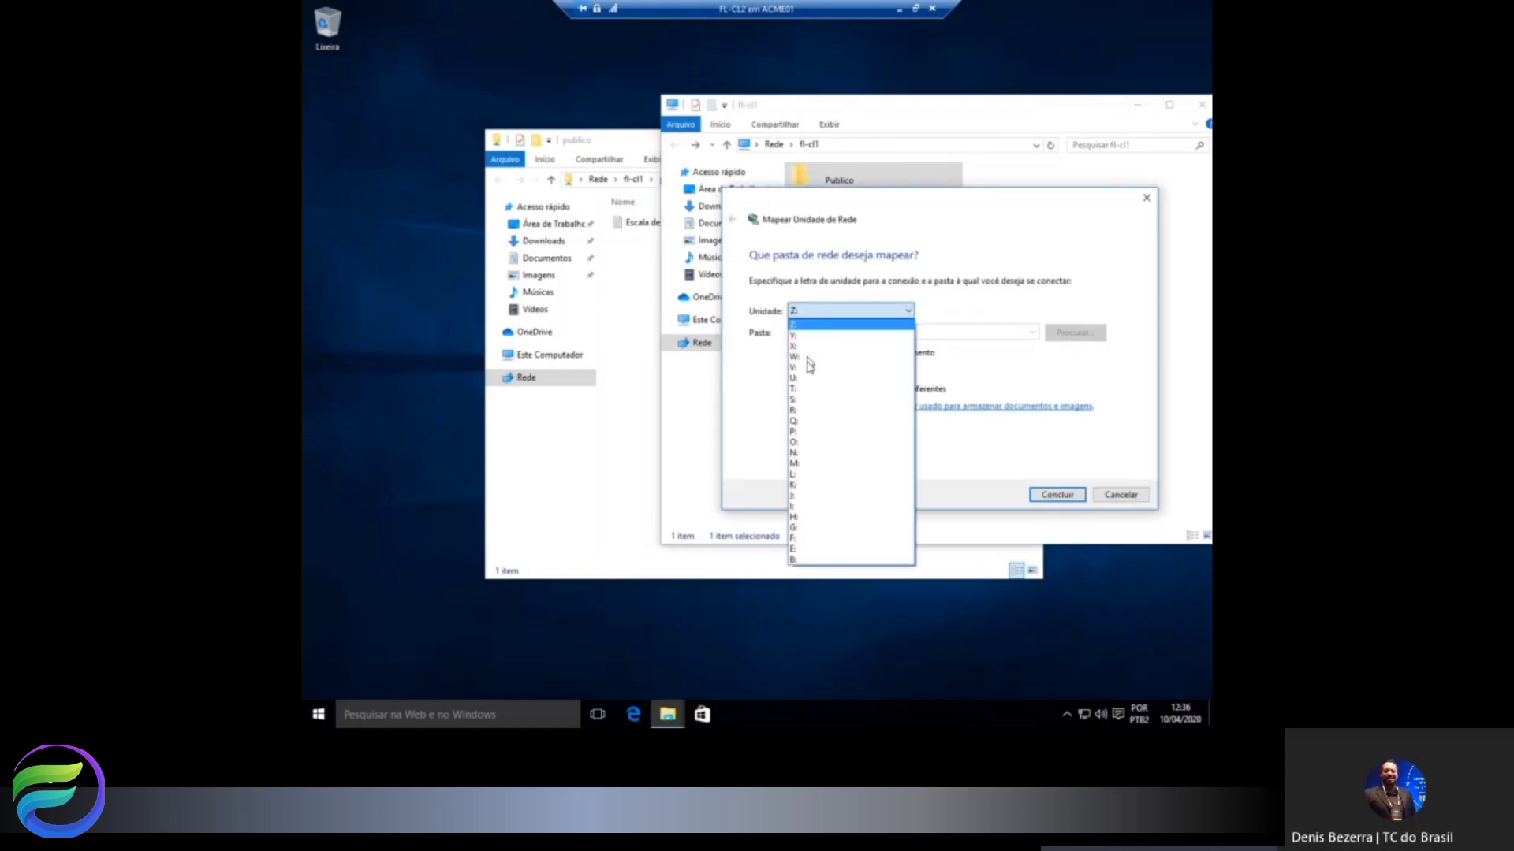
pyautogui.click(805, 433)
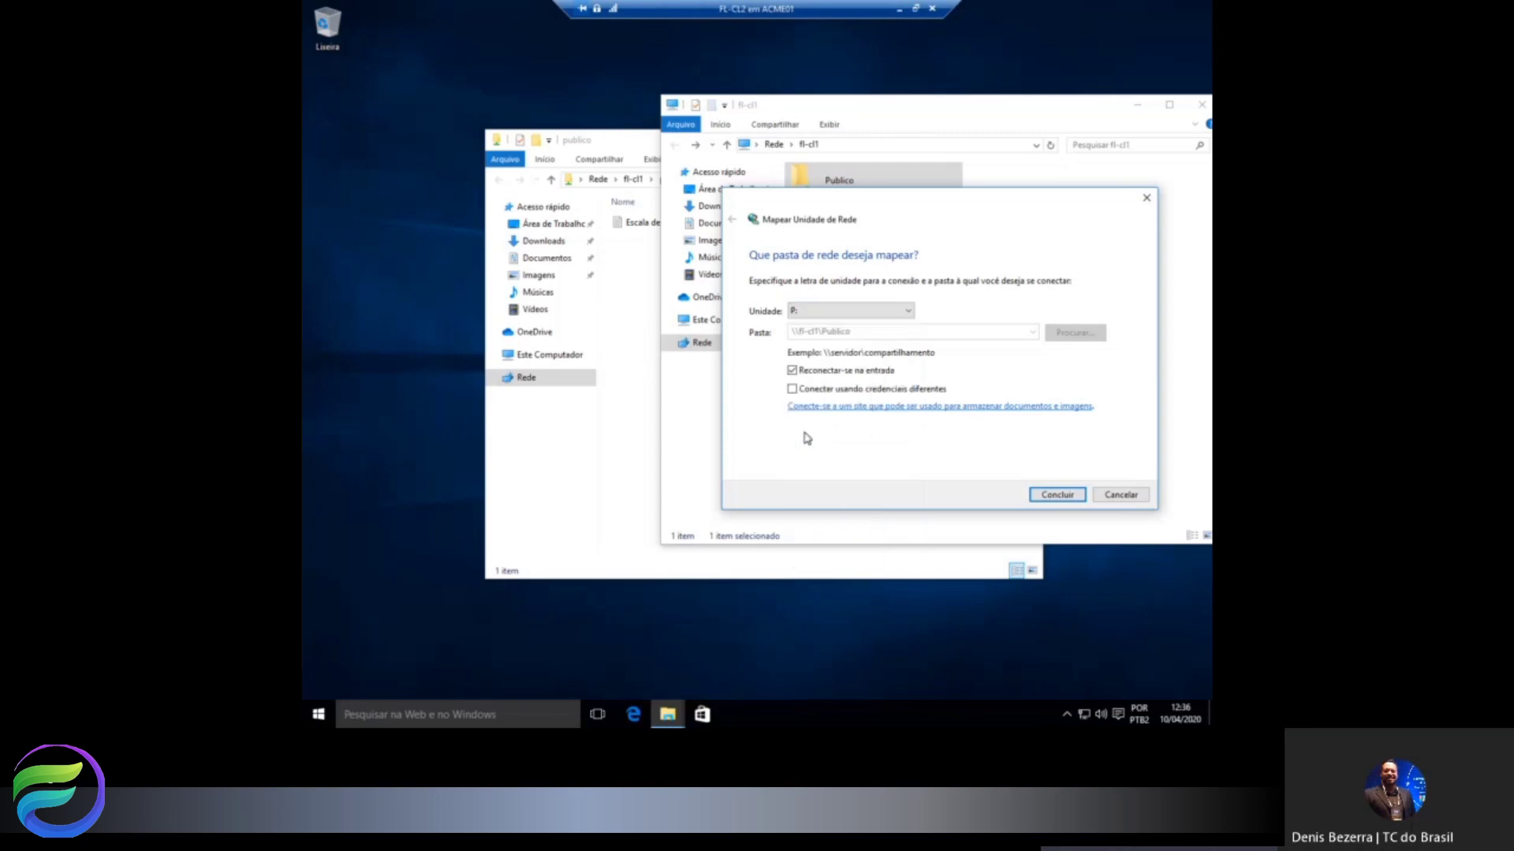
pyautogui.click(1051, 499)
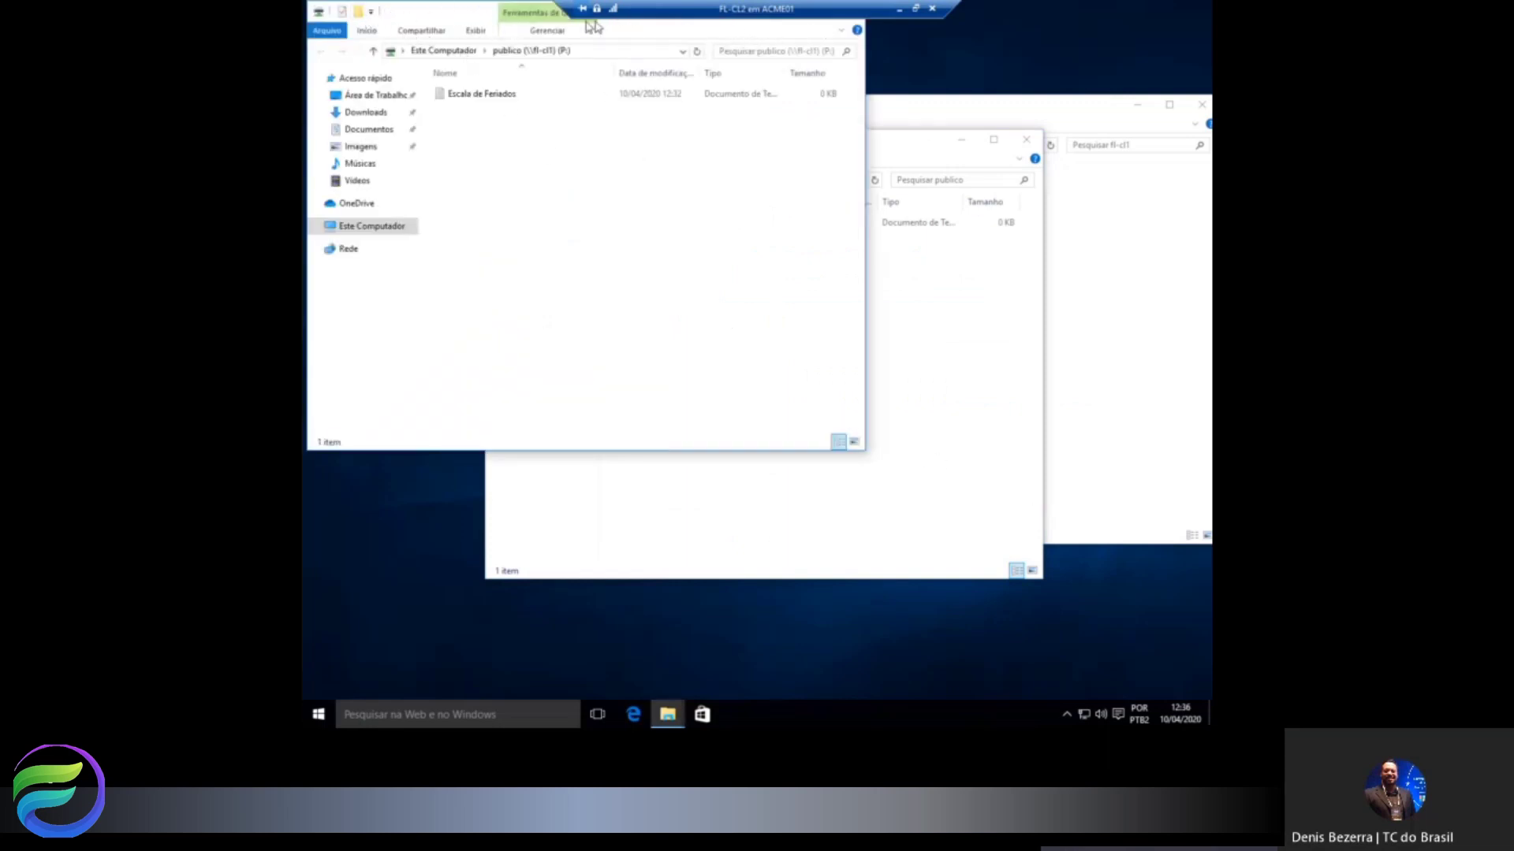
pyautogui.click(319, 12)
pyautogui.click(339, 115)
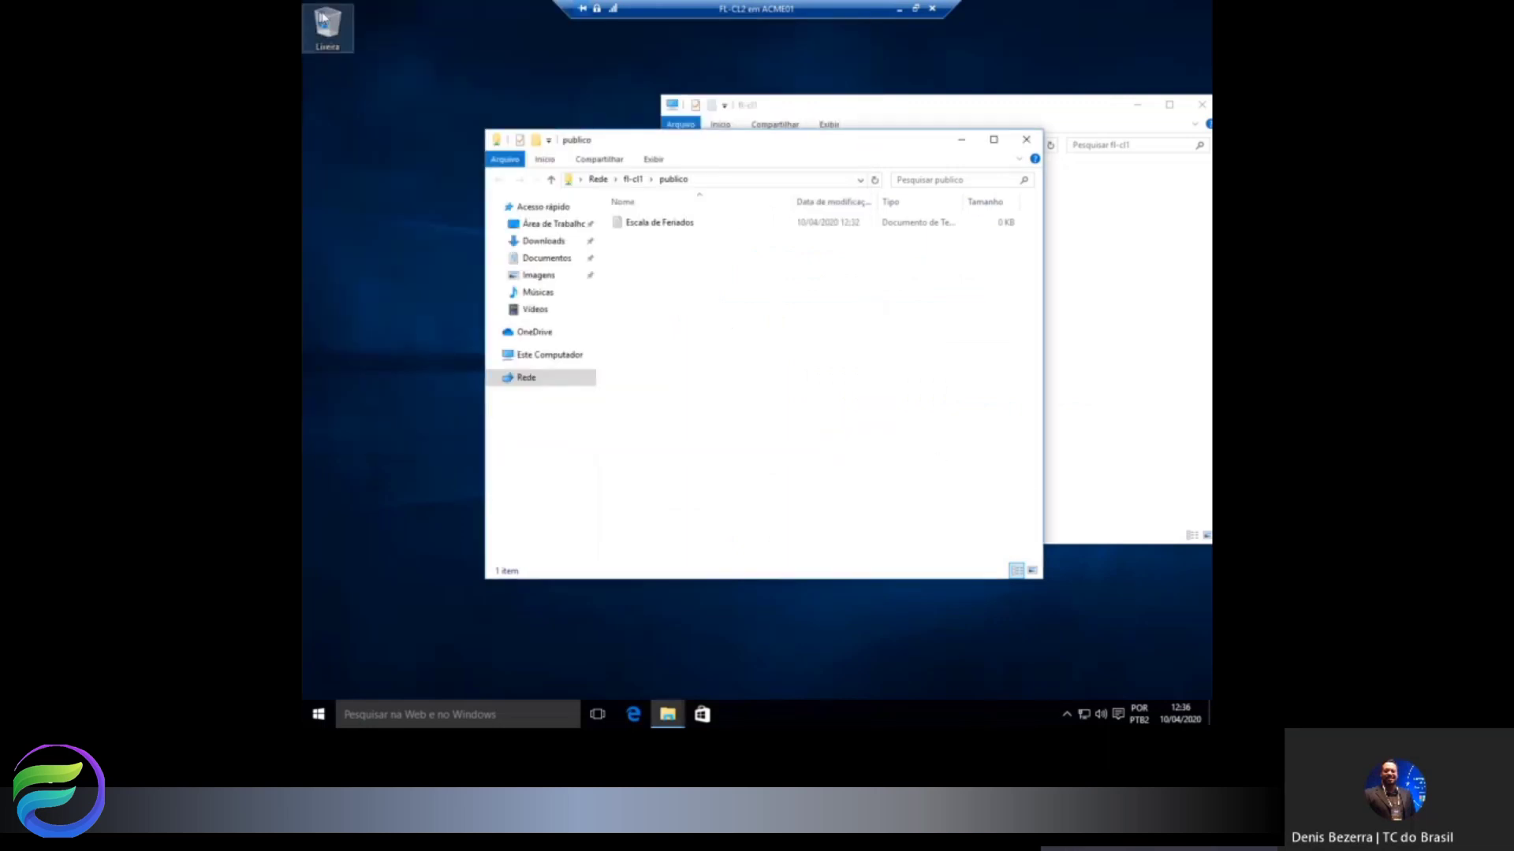
pyautogui.click(543, 357)
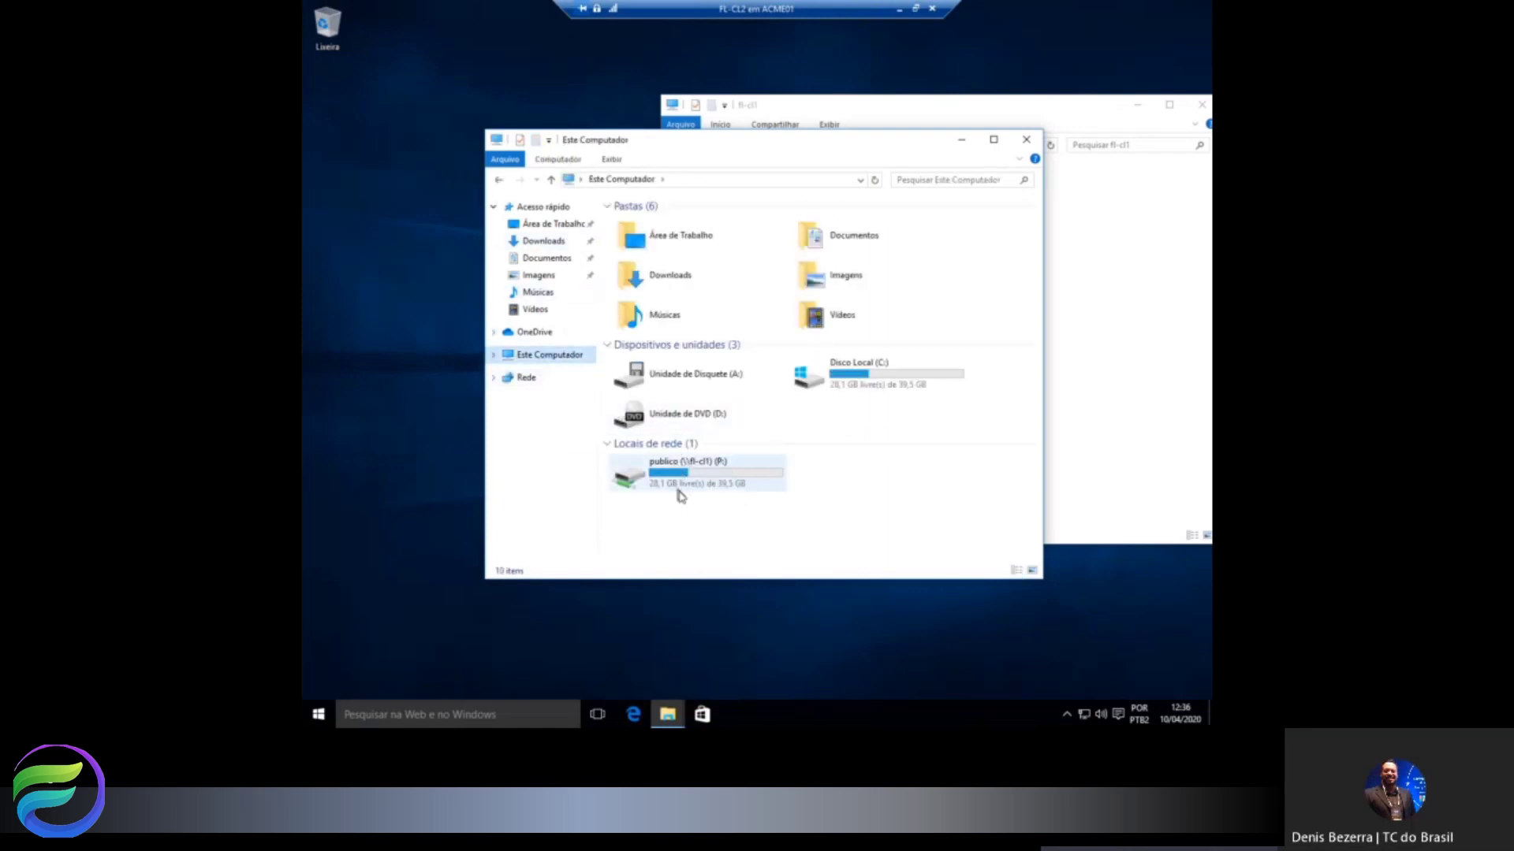
# Map \\fl-cl1\Publico as drive U:, choosing to connect with different credentials.
pyautogui.rightClick(532, 362)
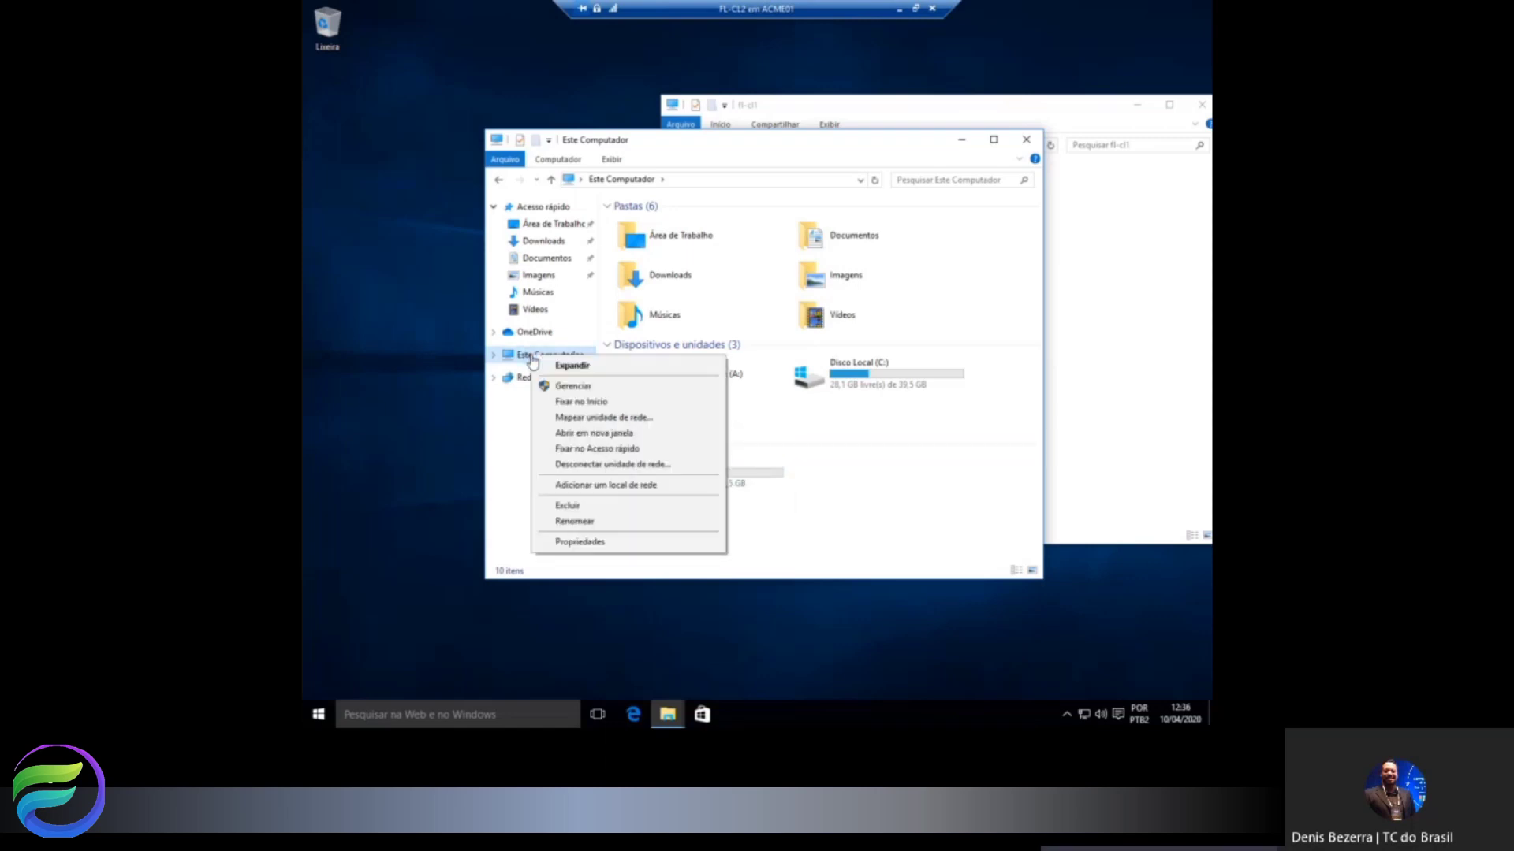
pyautogui.click(573, 418)
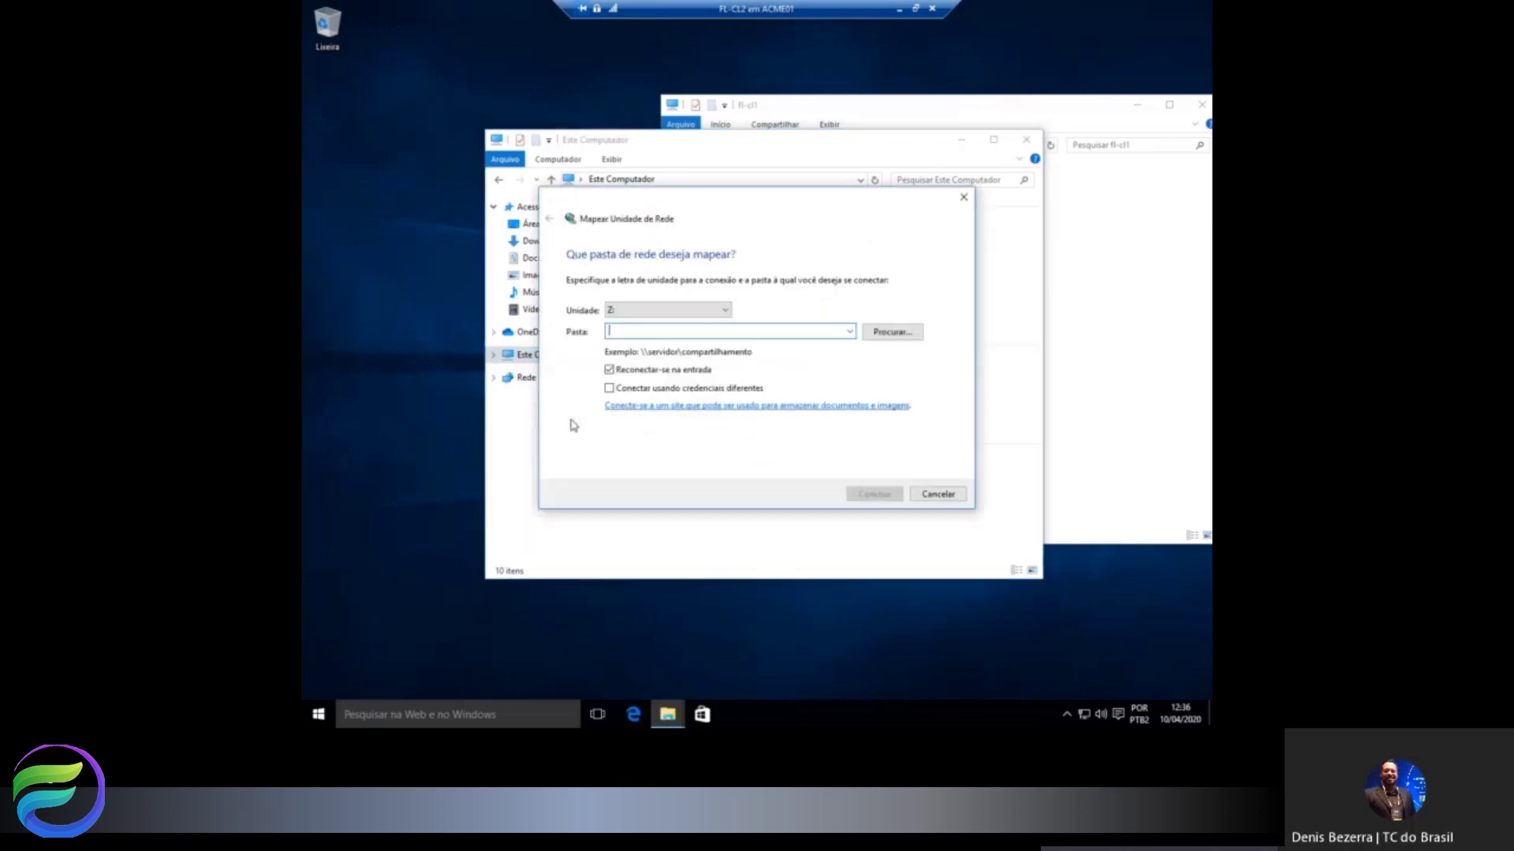
pyautogui.click(850, 334)
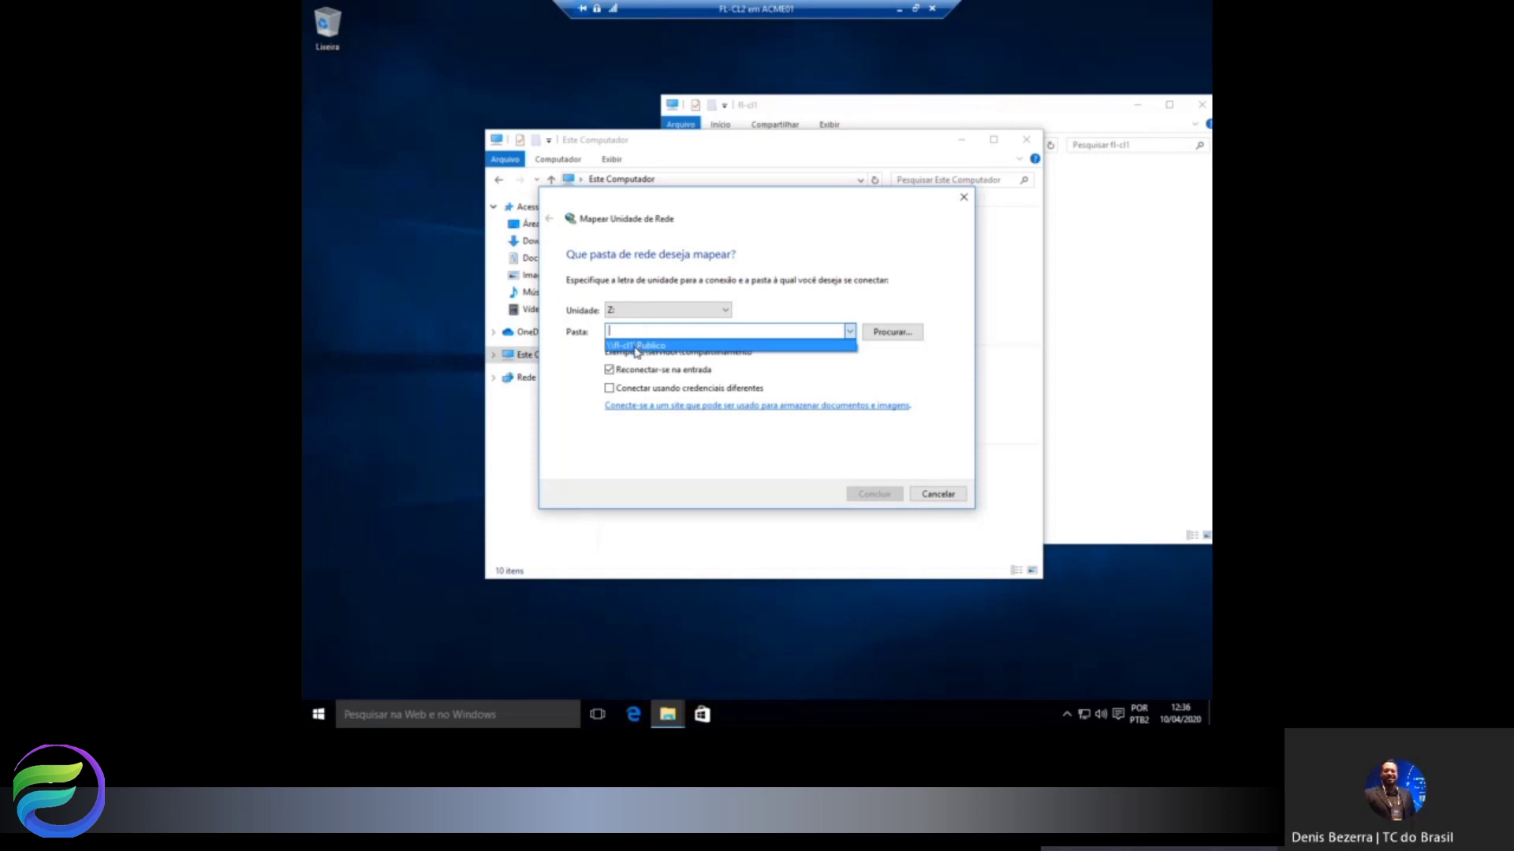
pyautogui.click(636, 347)
pyautogui.click(727, 311)
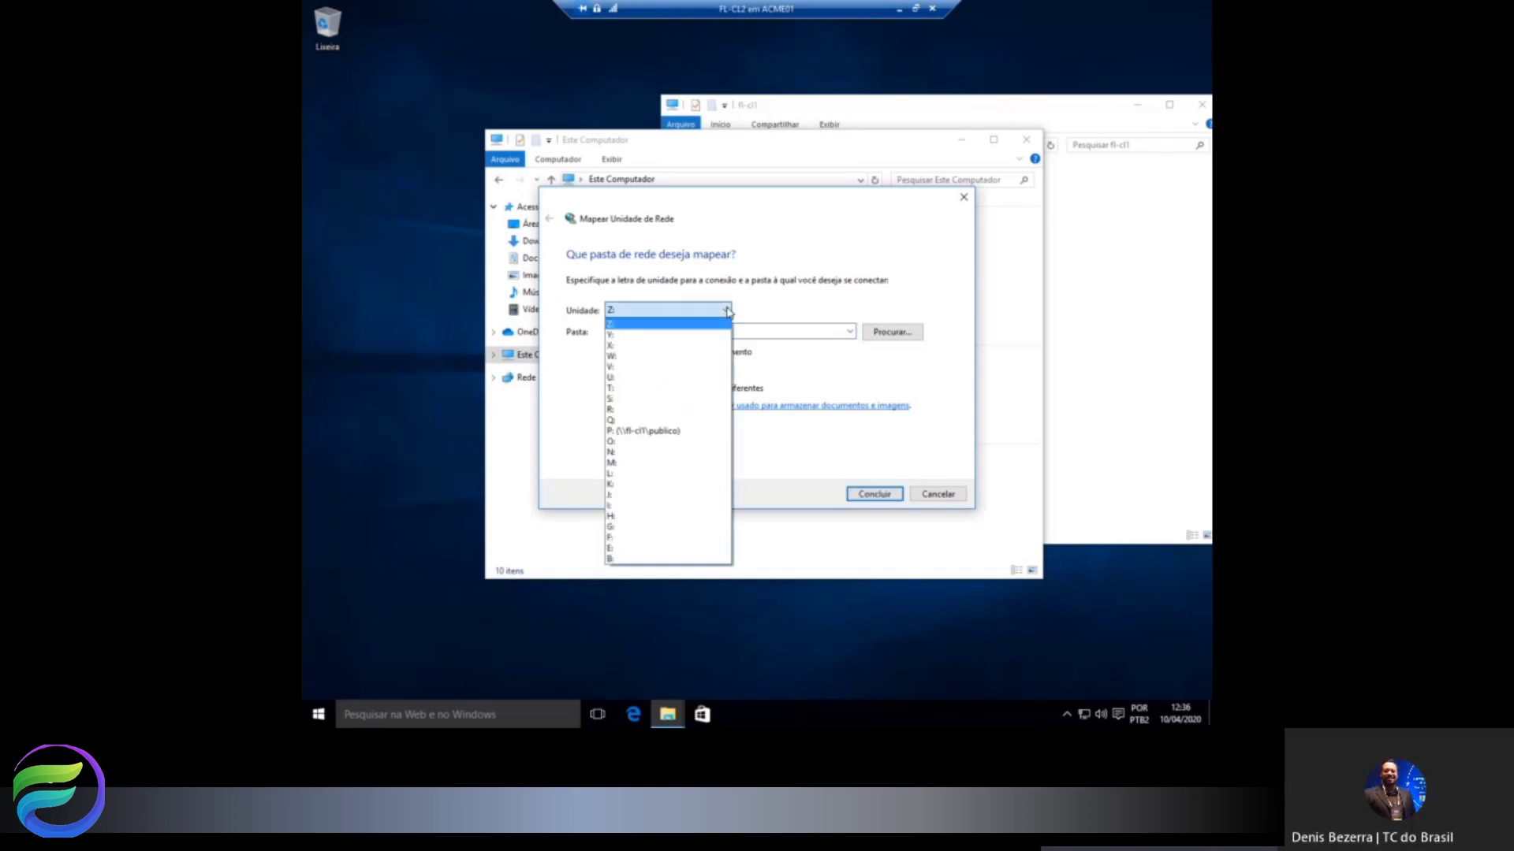
pyautogui.click(623, 378)
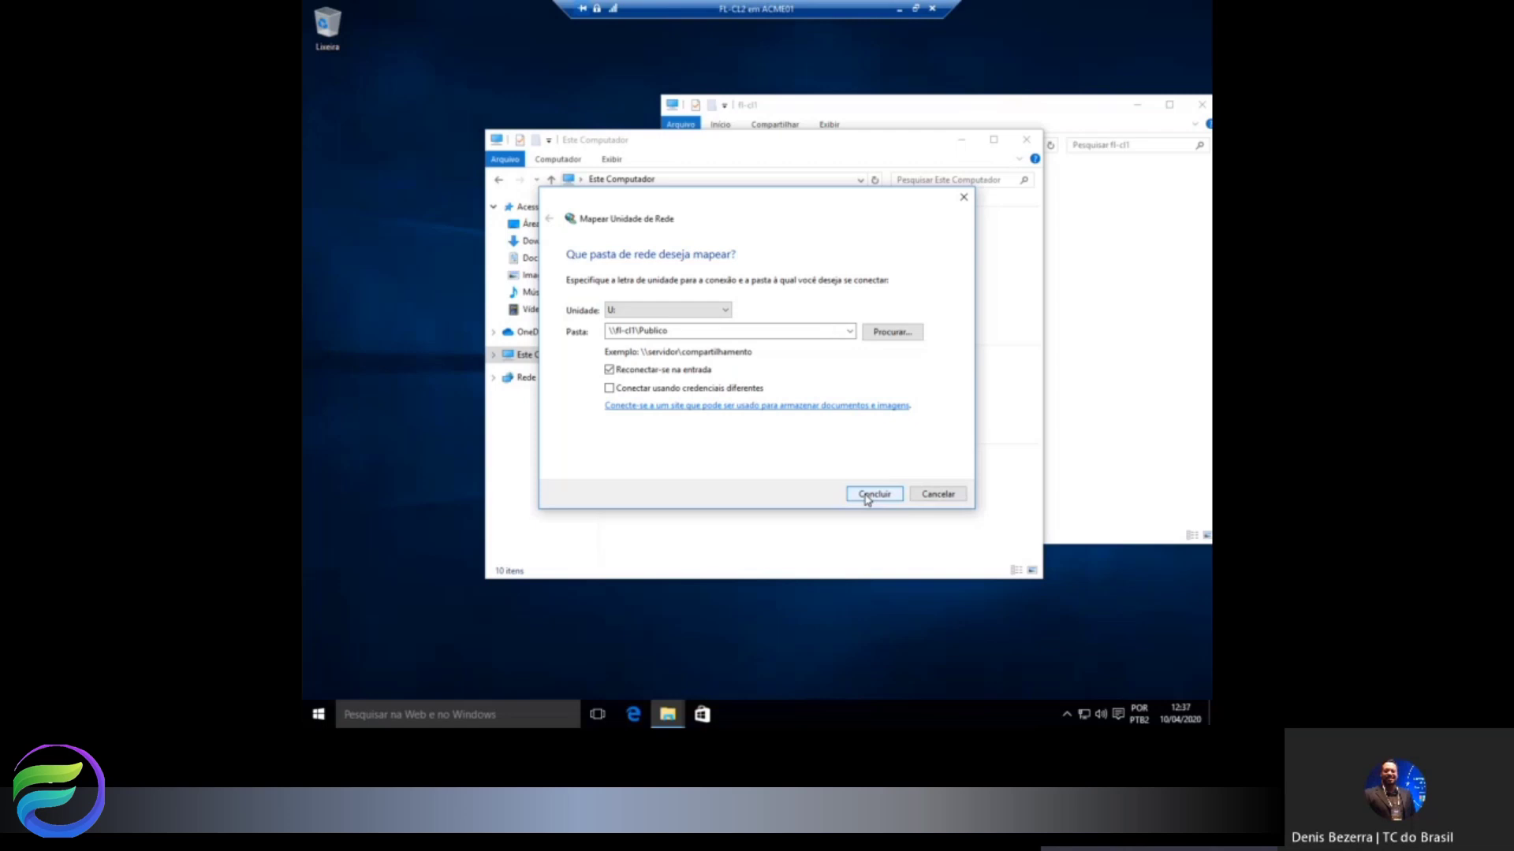
pyautogui.click(608, 316)
pyautogui.click(873, 495)
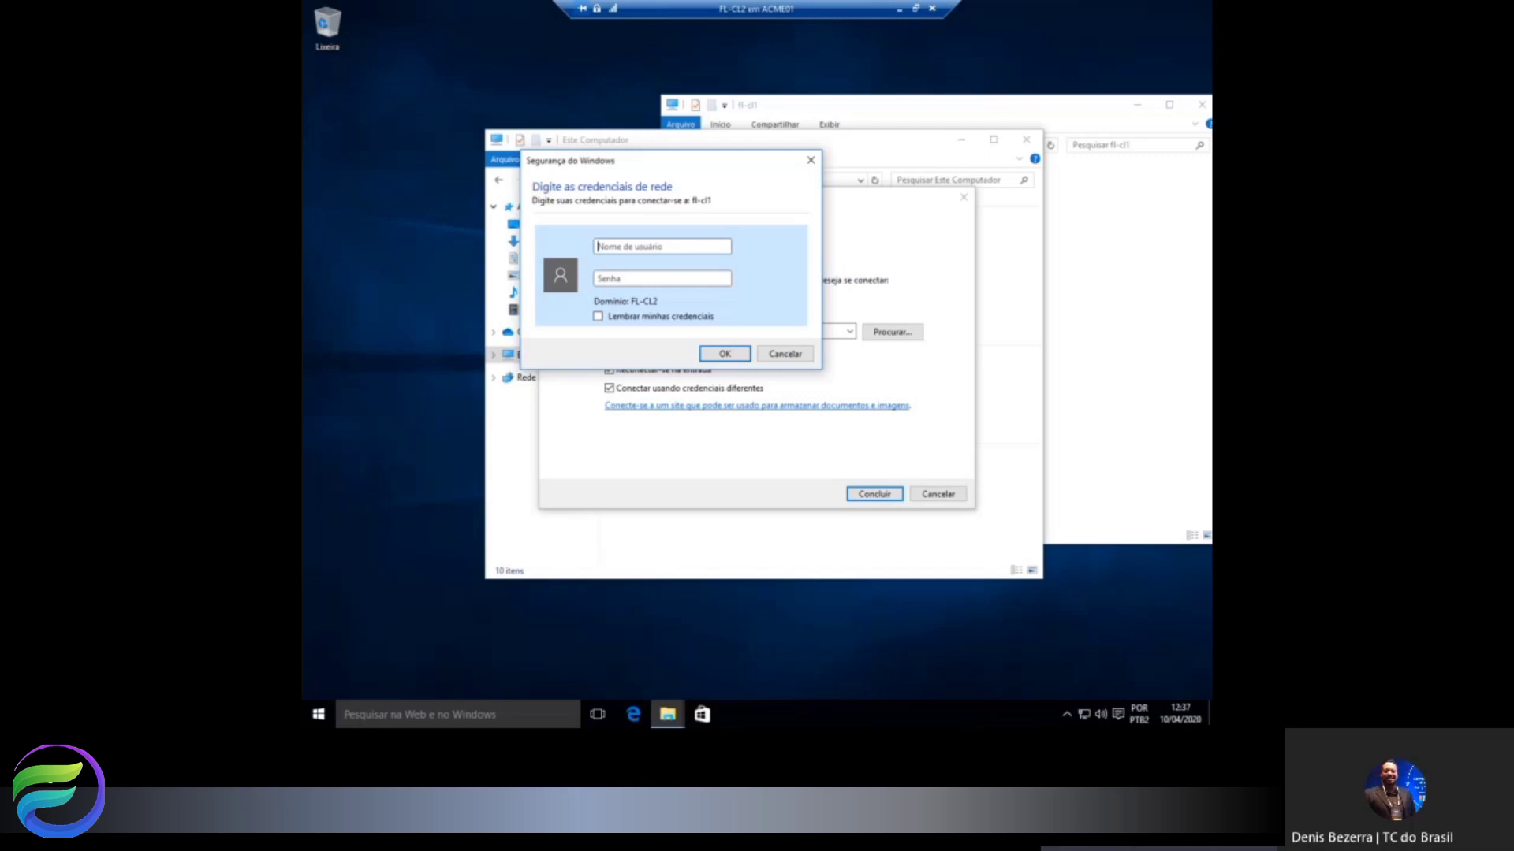
# Enter the other user's credentials, remember them, and connect the U: drive.
pyautogui.write('jo')
pyautogui.write('•')
pyautogui.click(636, 319)
pyautogui.click(721, 353)
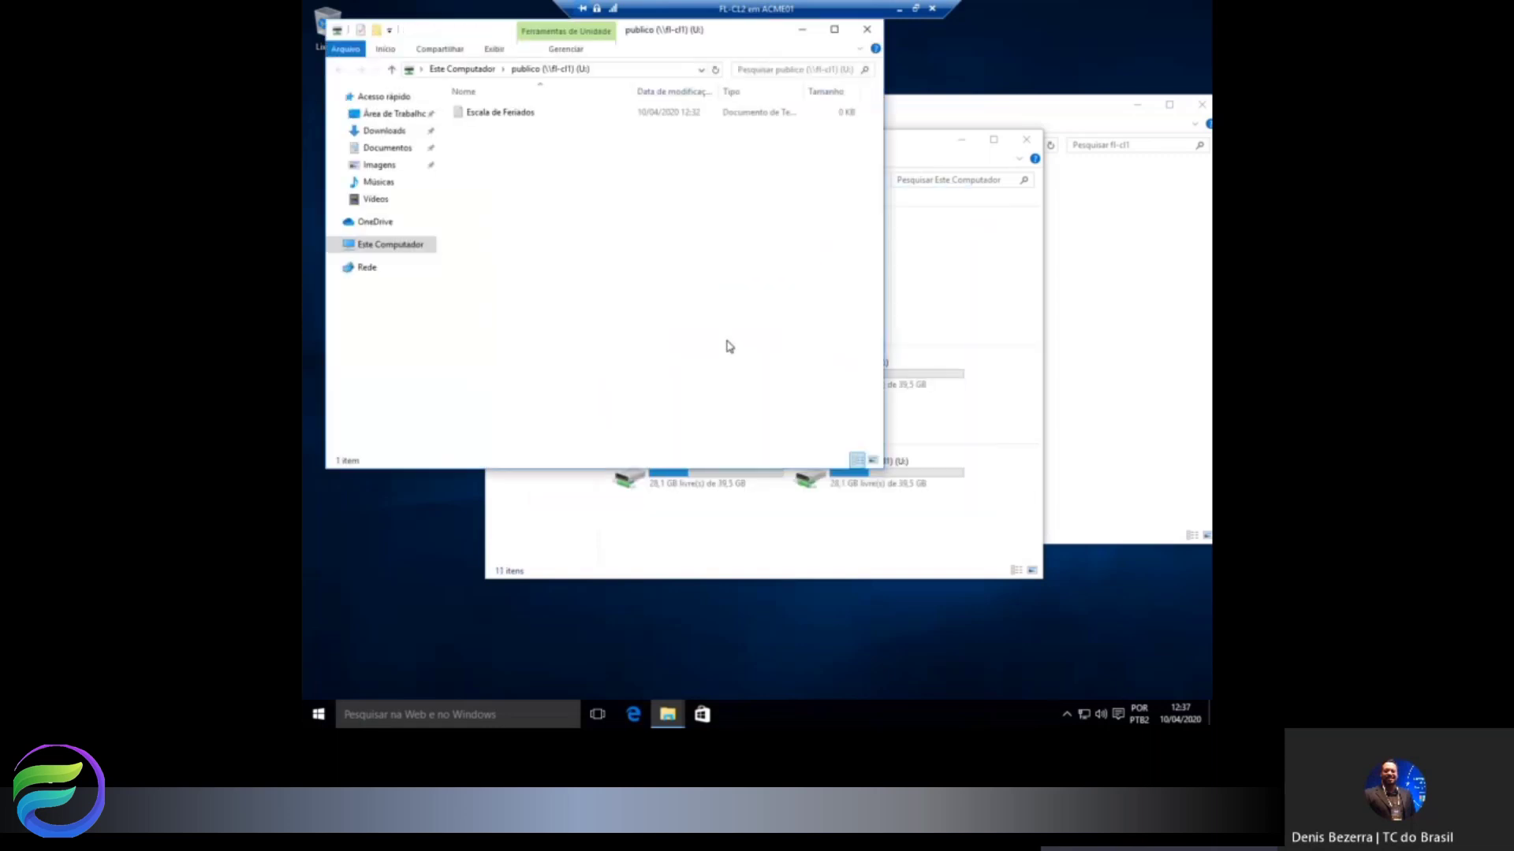
pyautogui.doubleClick(338, 31)
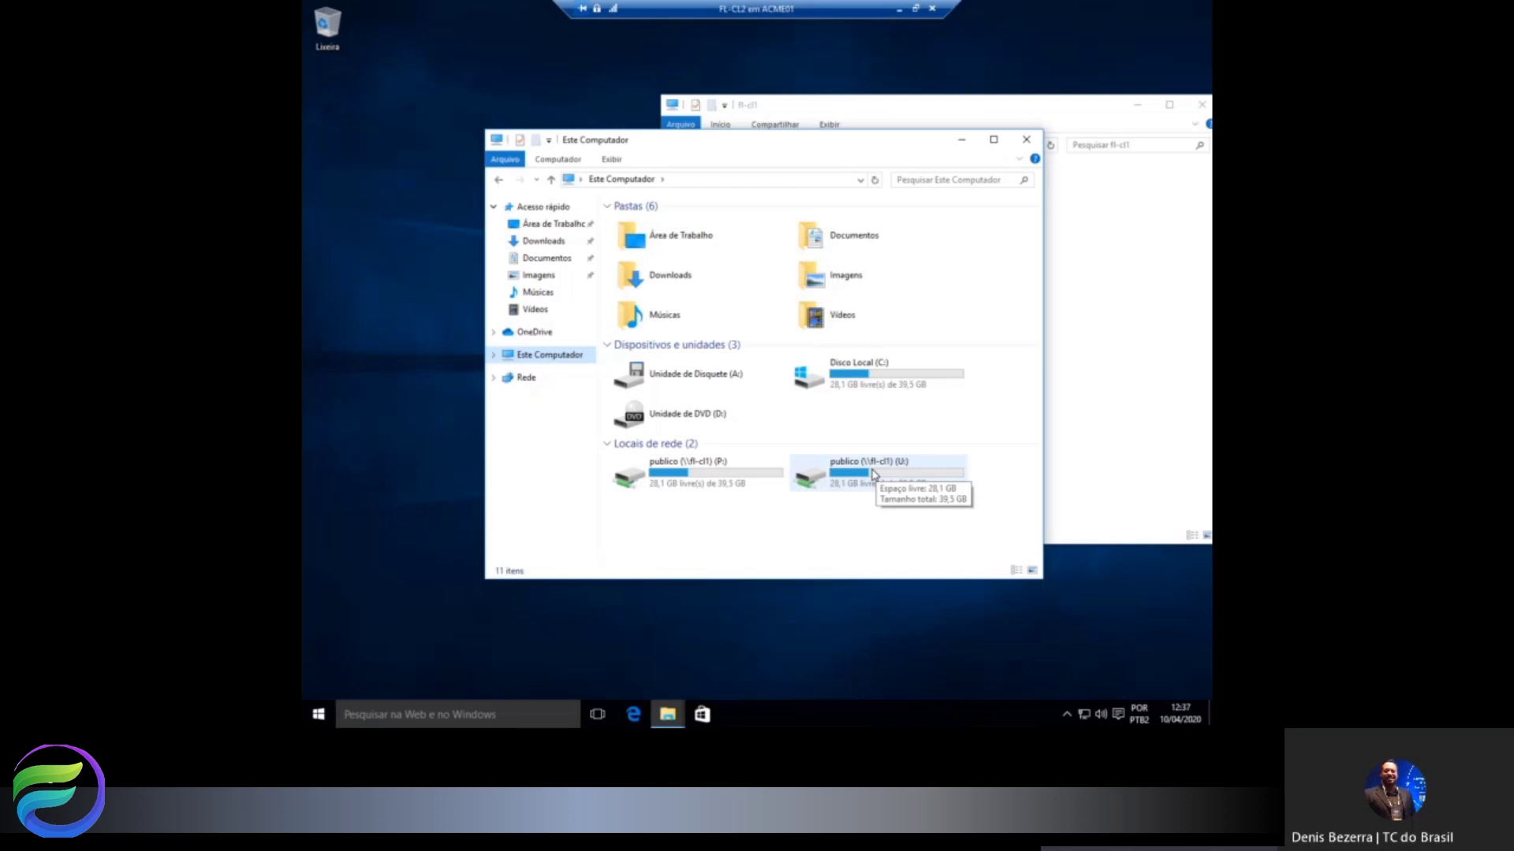
# Close the FL-CL2 Explorer windows and switch back to the FL-CL1 virtual machine.
pyautogui.click(1026, 140)
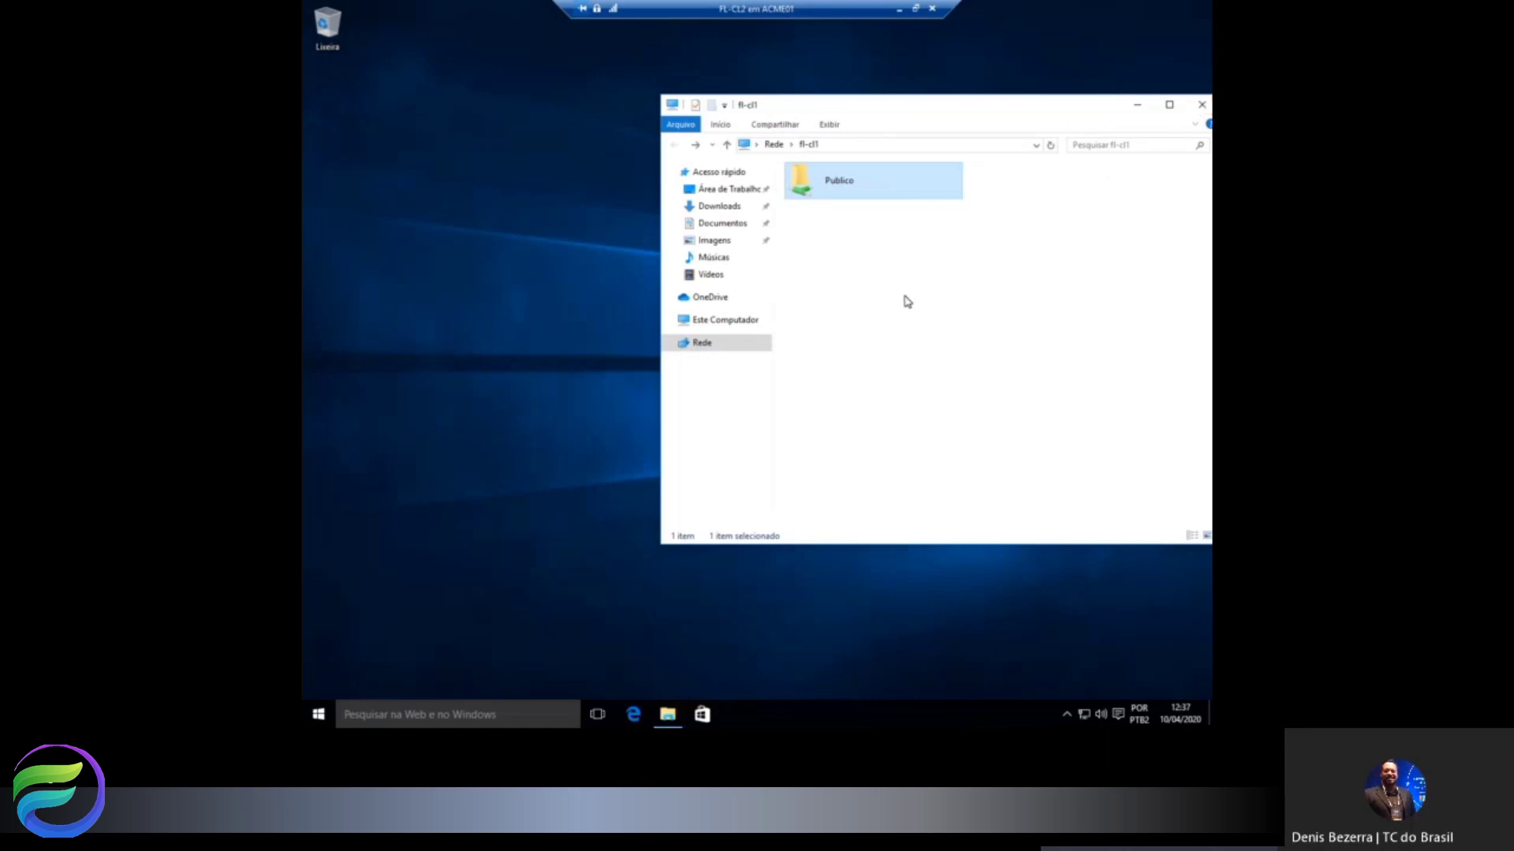
pyautogui.click(1202, 105)
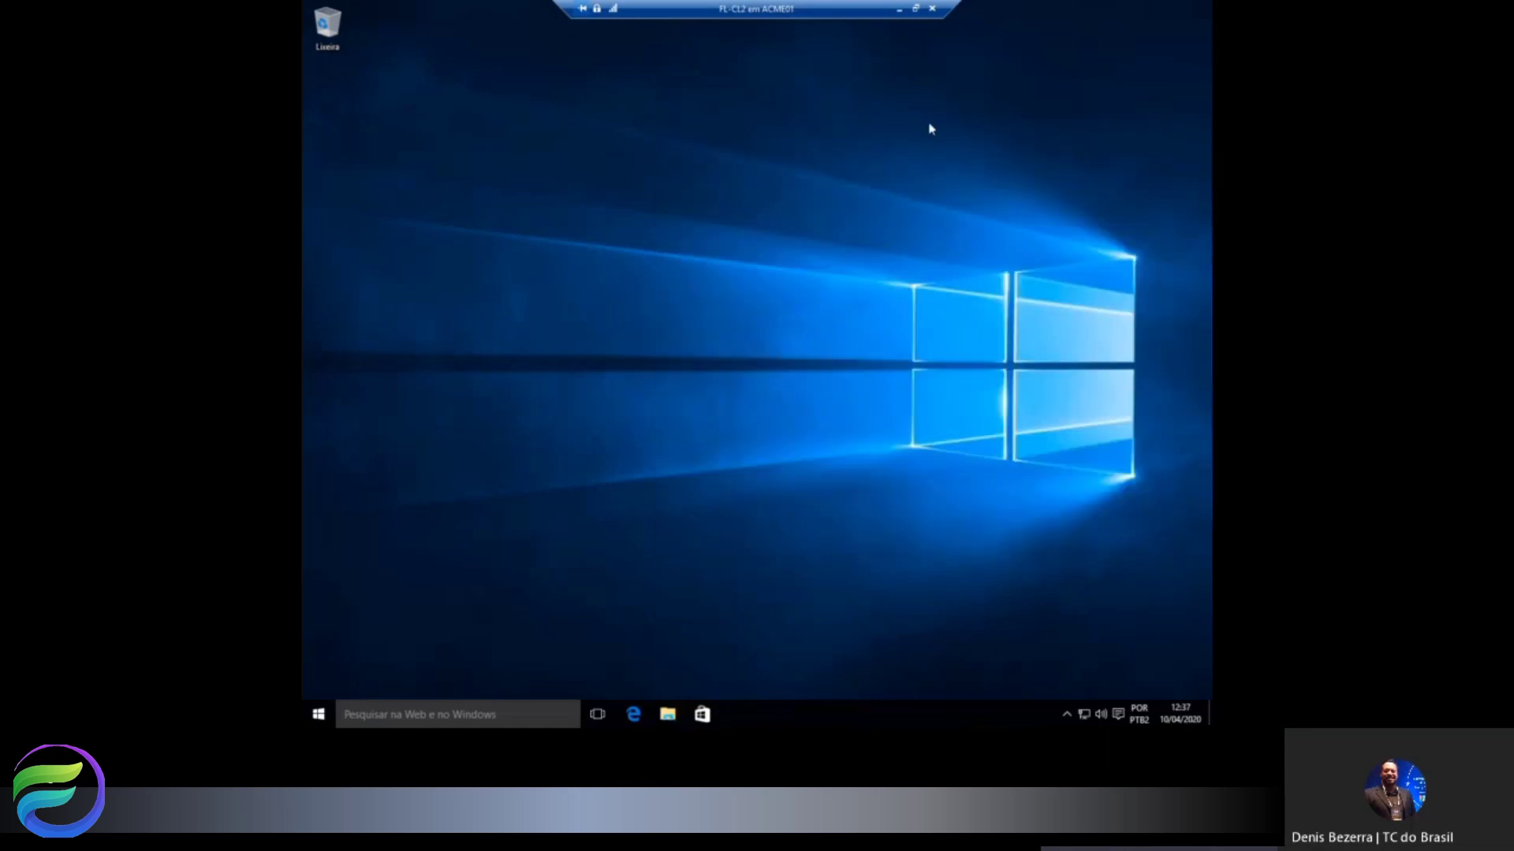
pyautogui.click(899, 10)
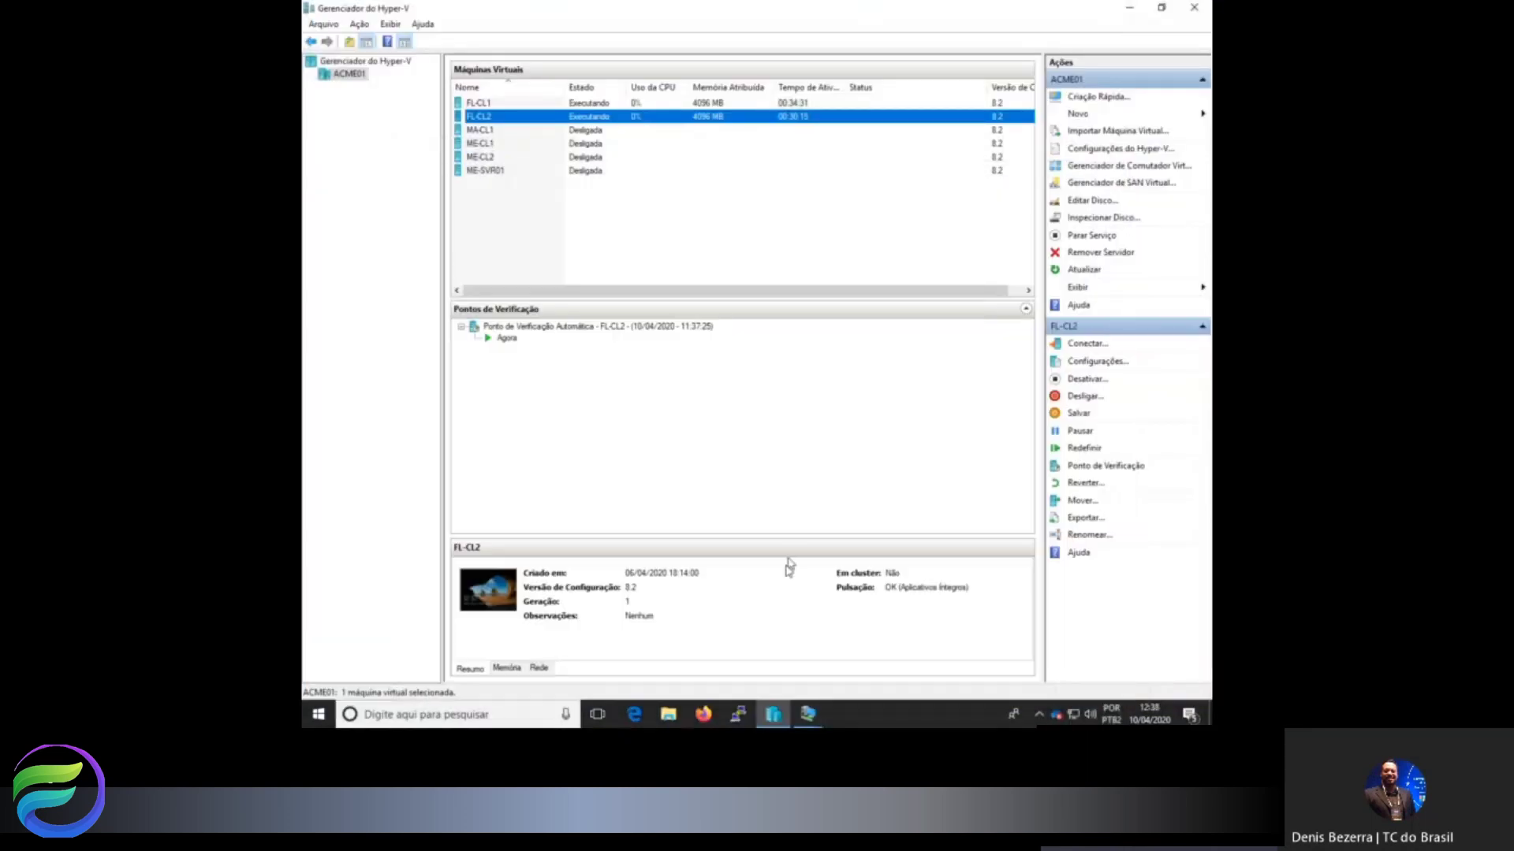
pyautogui.moveTo(805, 718)
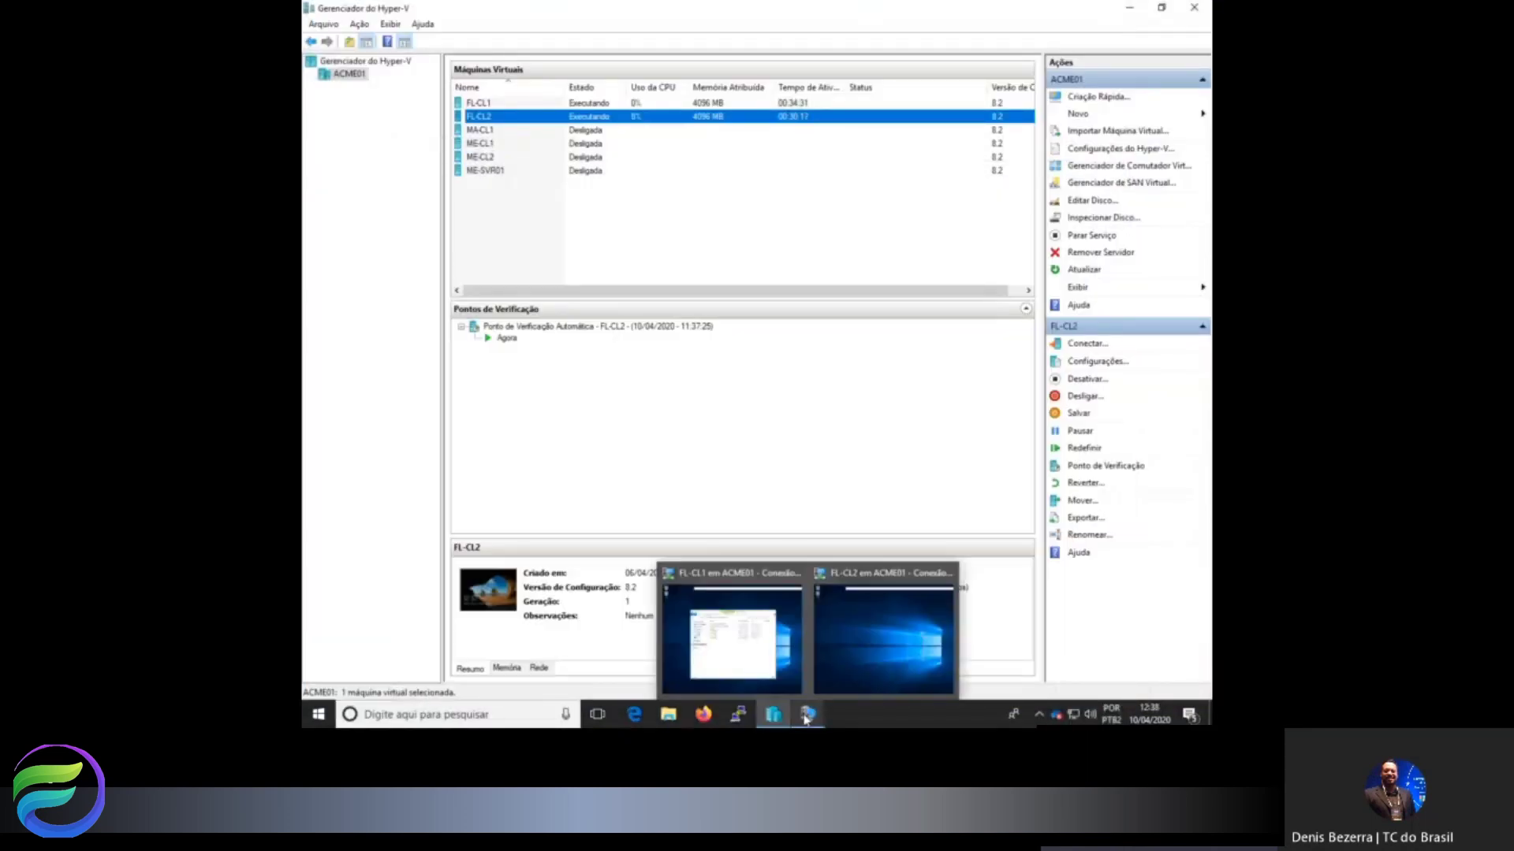
pyautogui.click(732, 639)
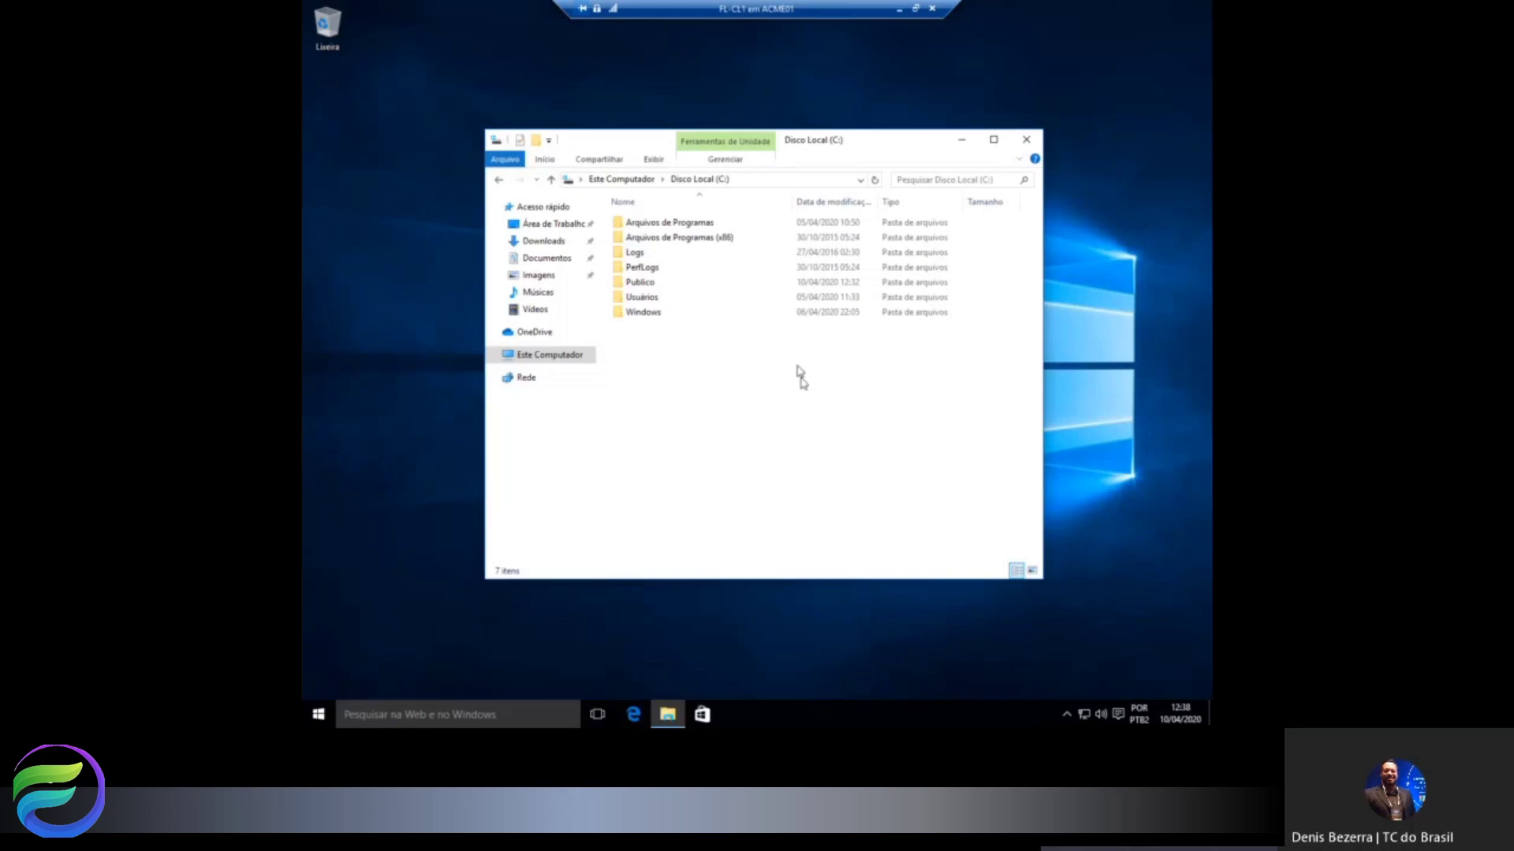
# Create a folder named Financeiro on Local Disk (C:) and select it.
pyautogui.rightClick(638, 365)
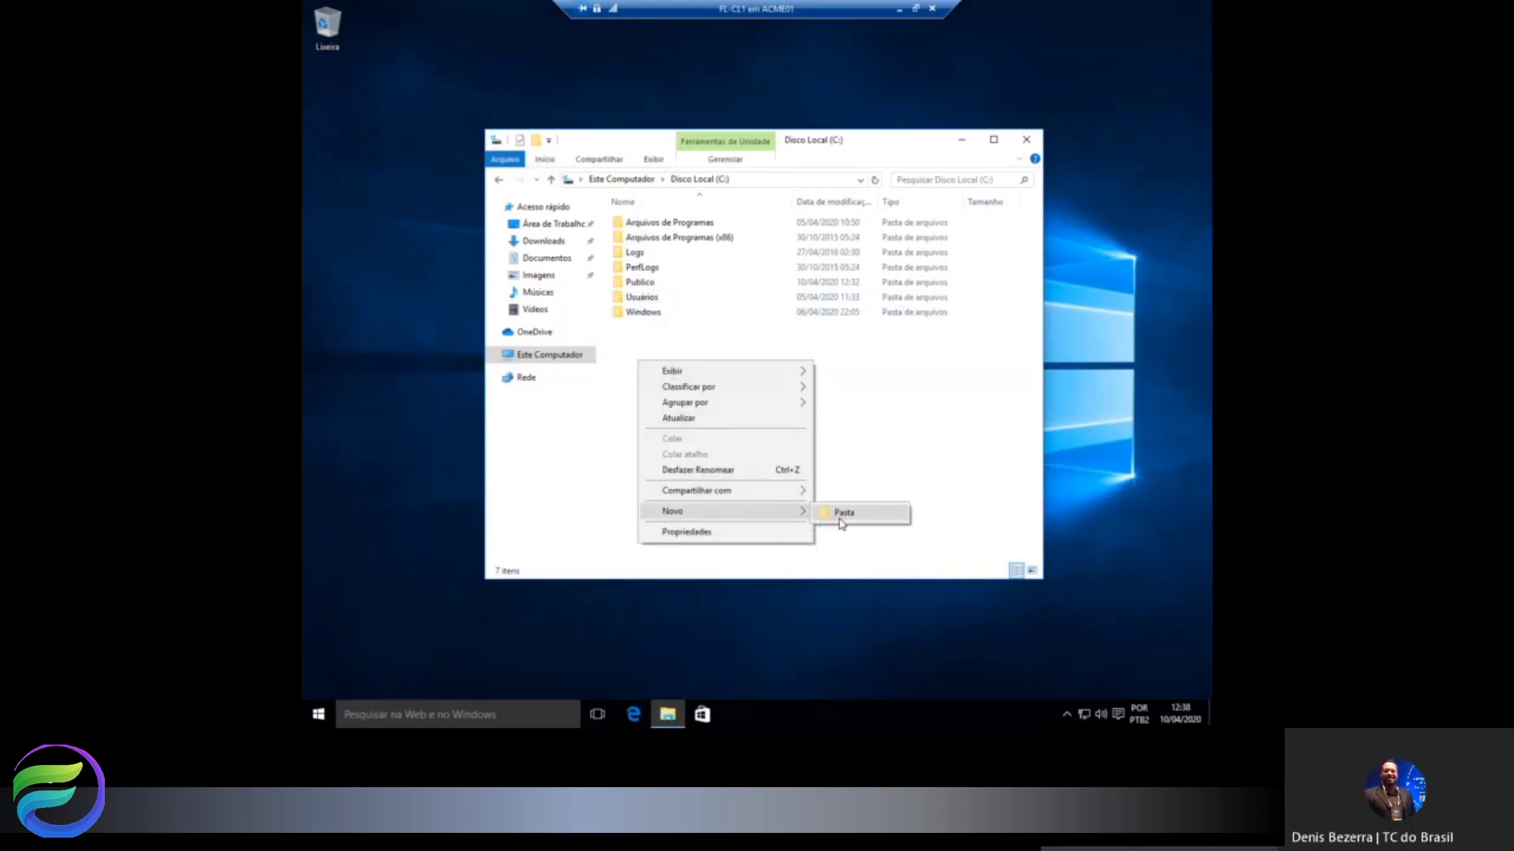
pyautogui.click(838, 516)
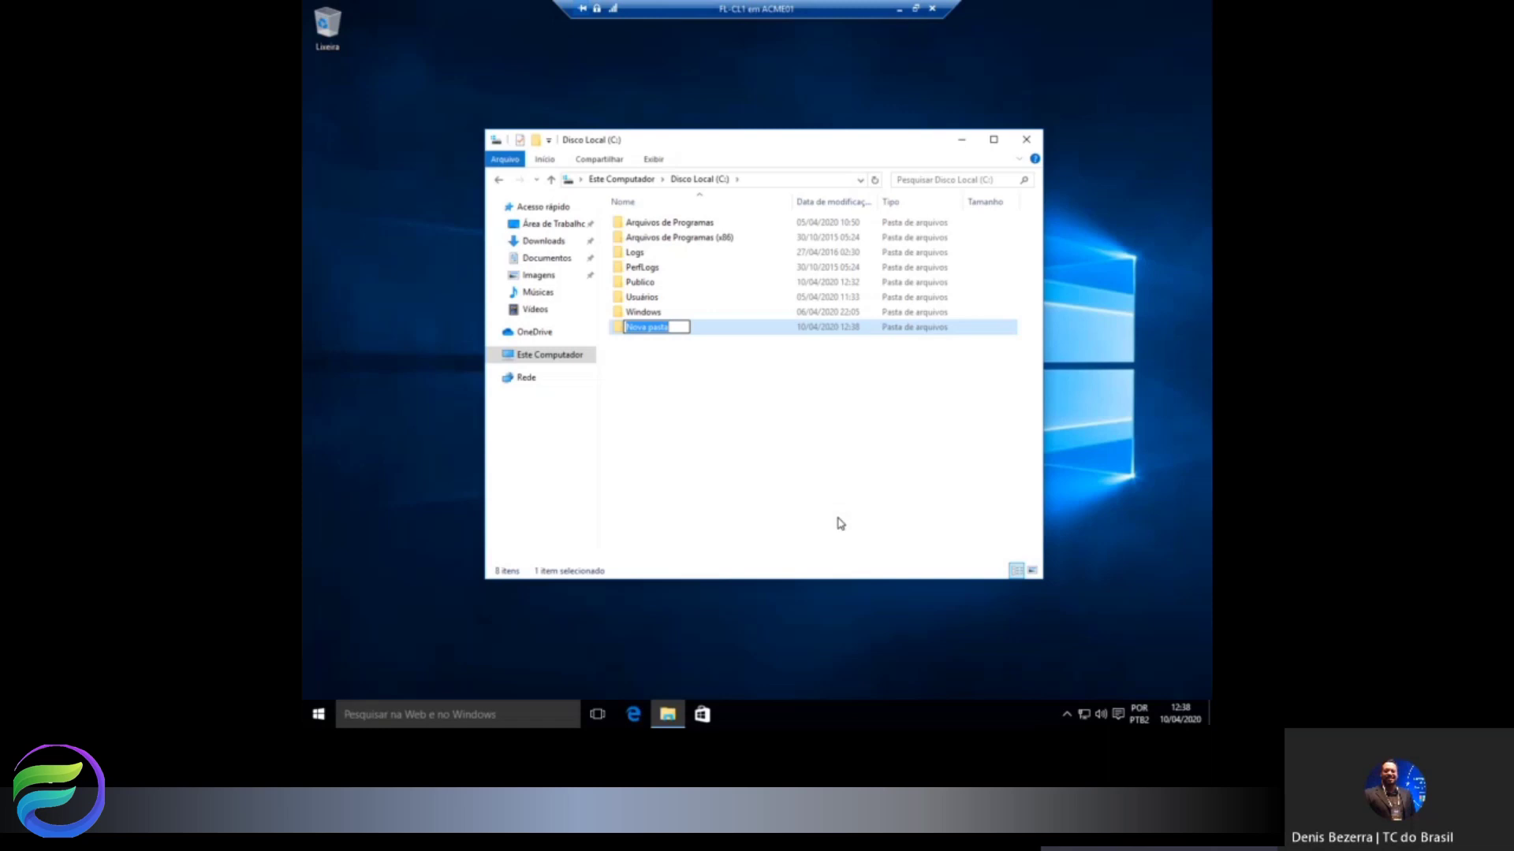
pyautogui.write('Financeiro')
pyautogui.press('Return')
pyautogui.rightClick(676, 340)
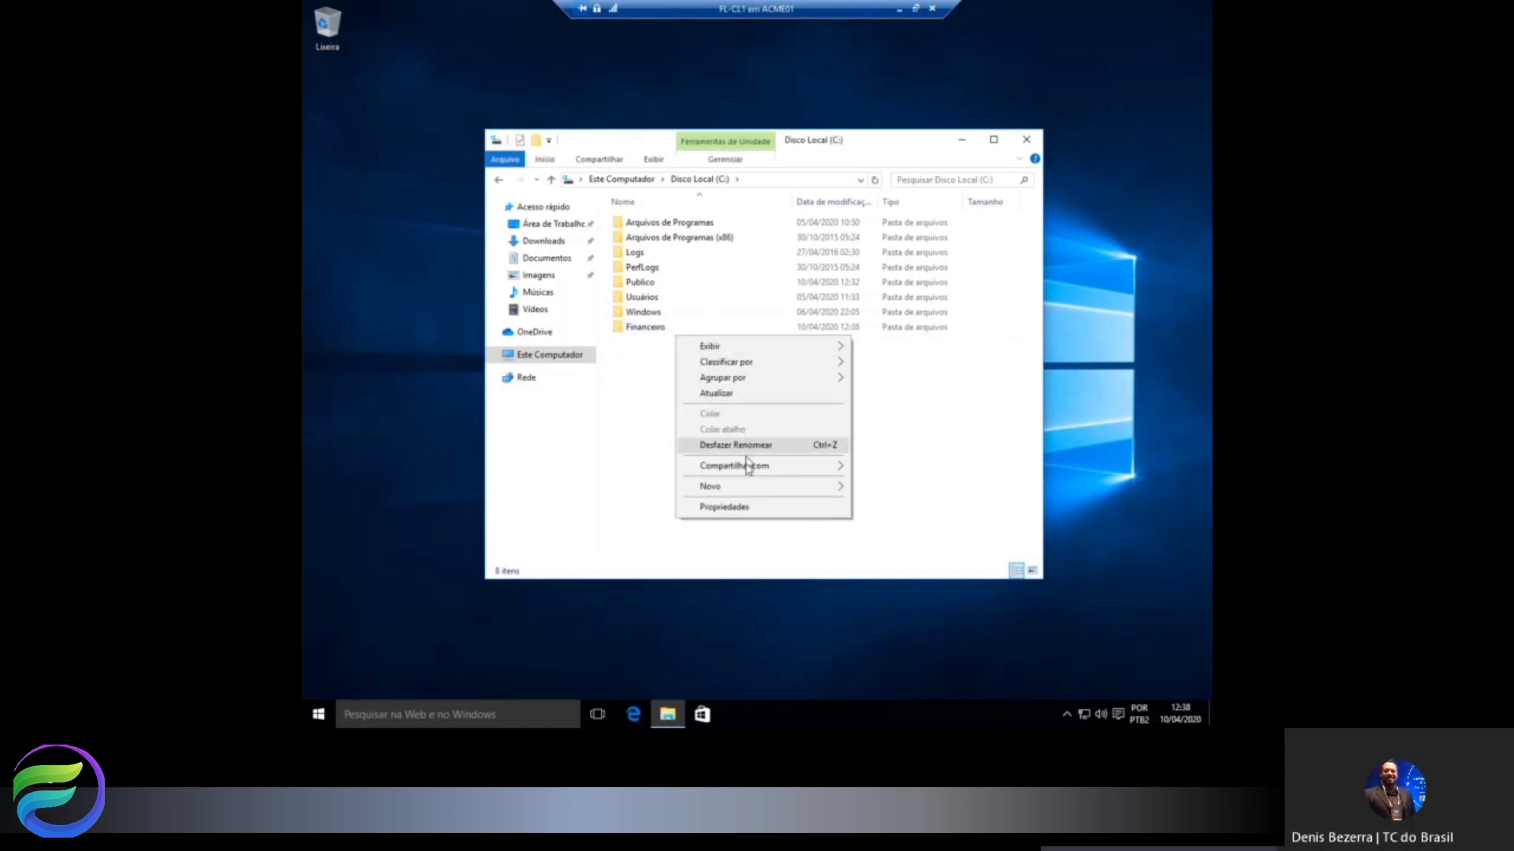
pyautogui.click(749, 508)
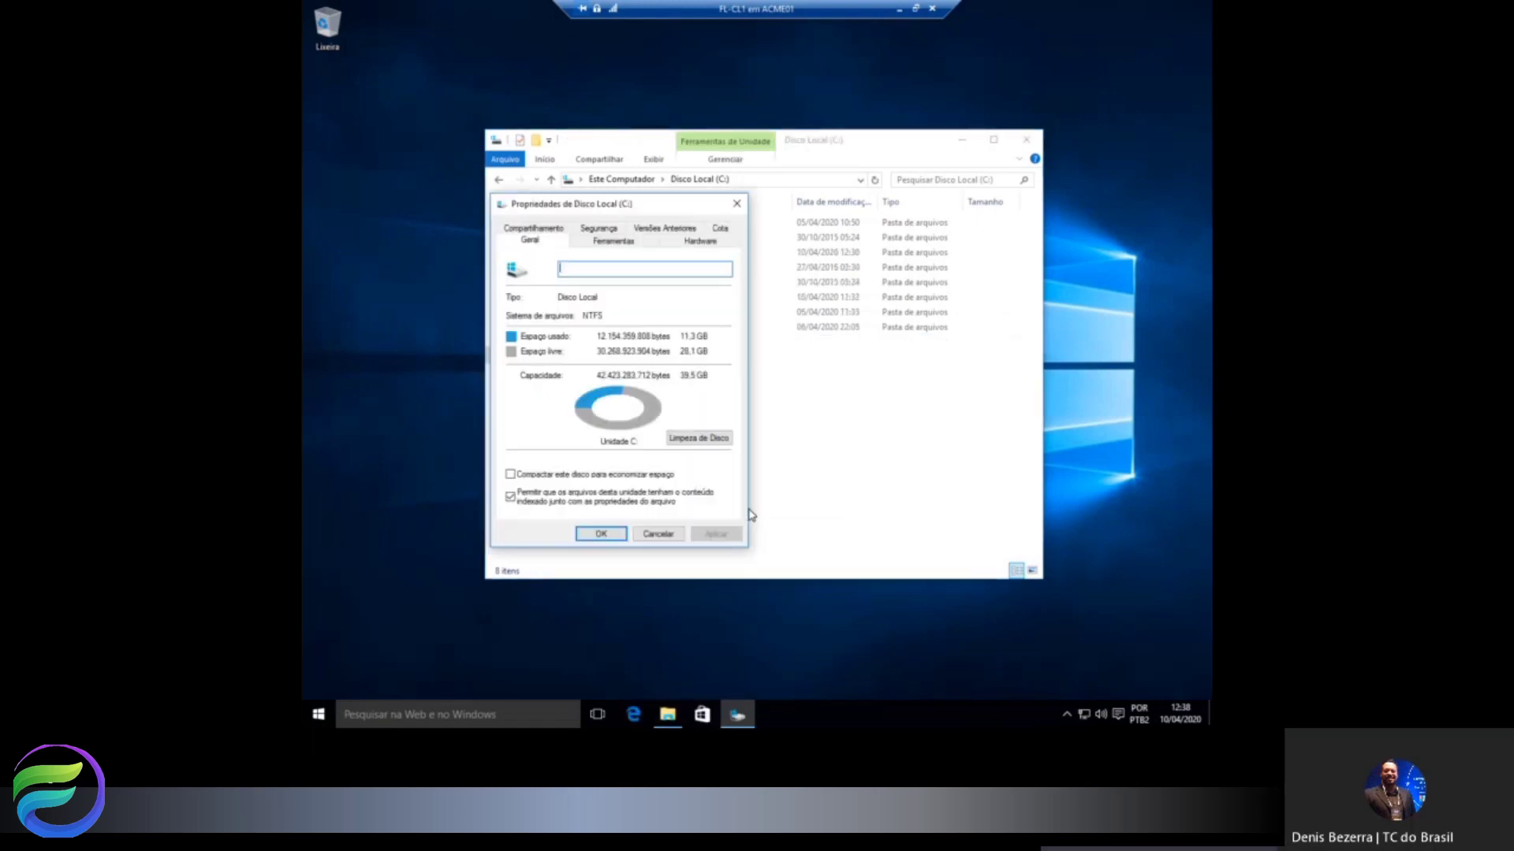
pyautogui.click(736, 203)
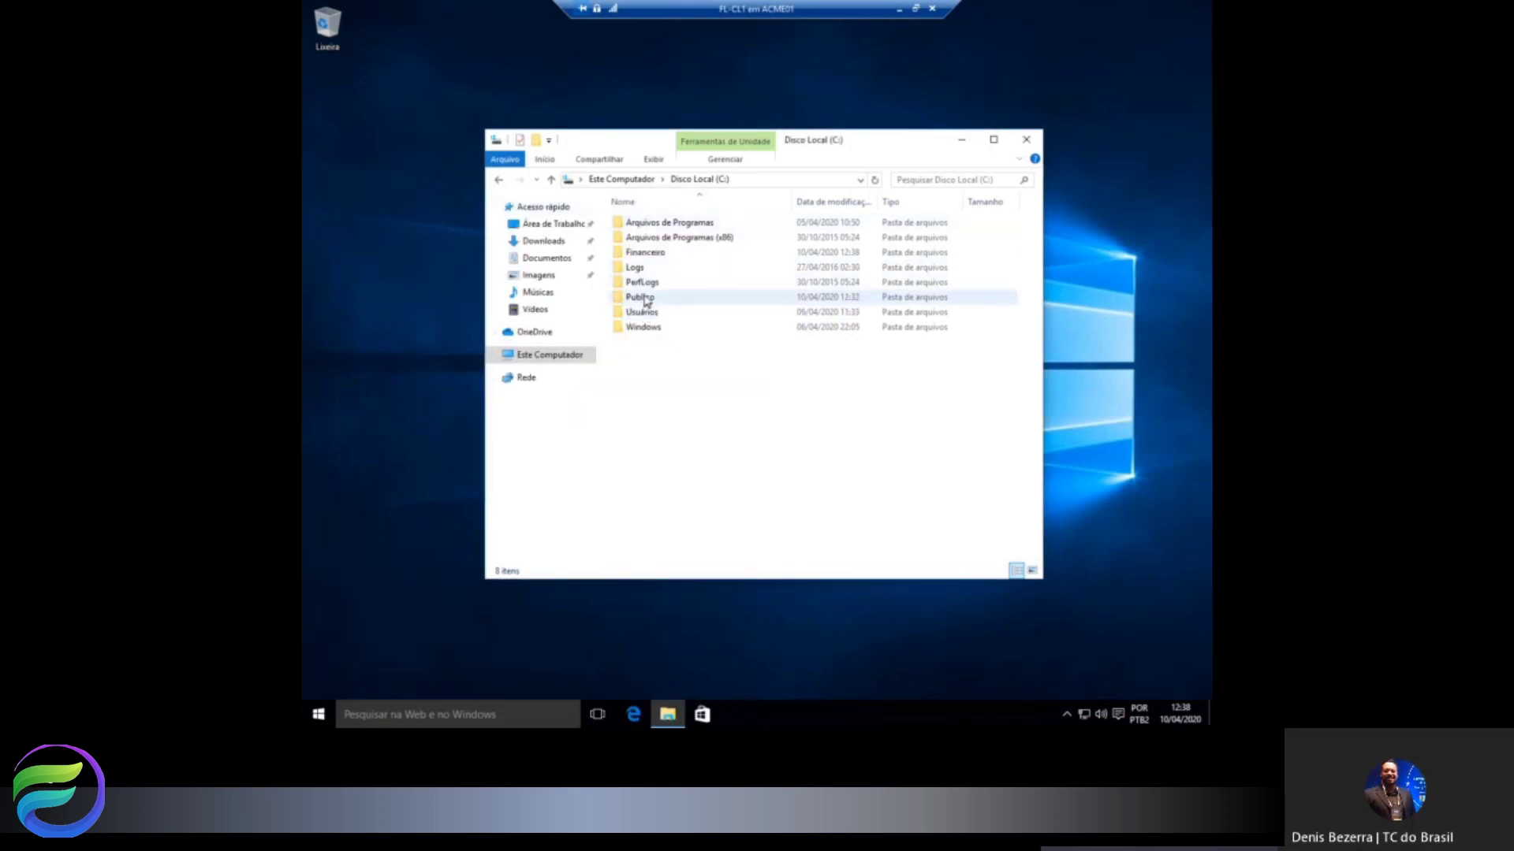
pyautogui.click(643, 256)
# Turn on advanced sharing for Financeiro with the hidden share name Financeiro$.
pyautogui.rightClick(645, 259)
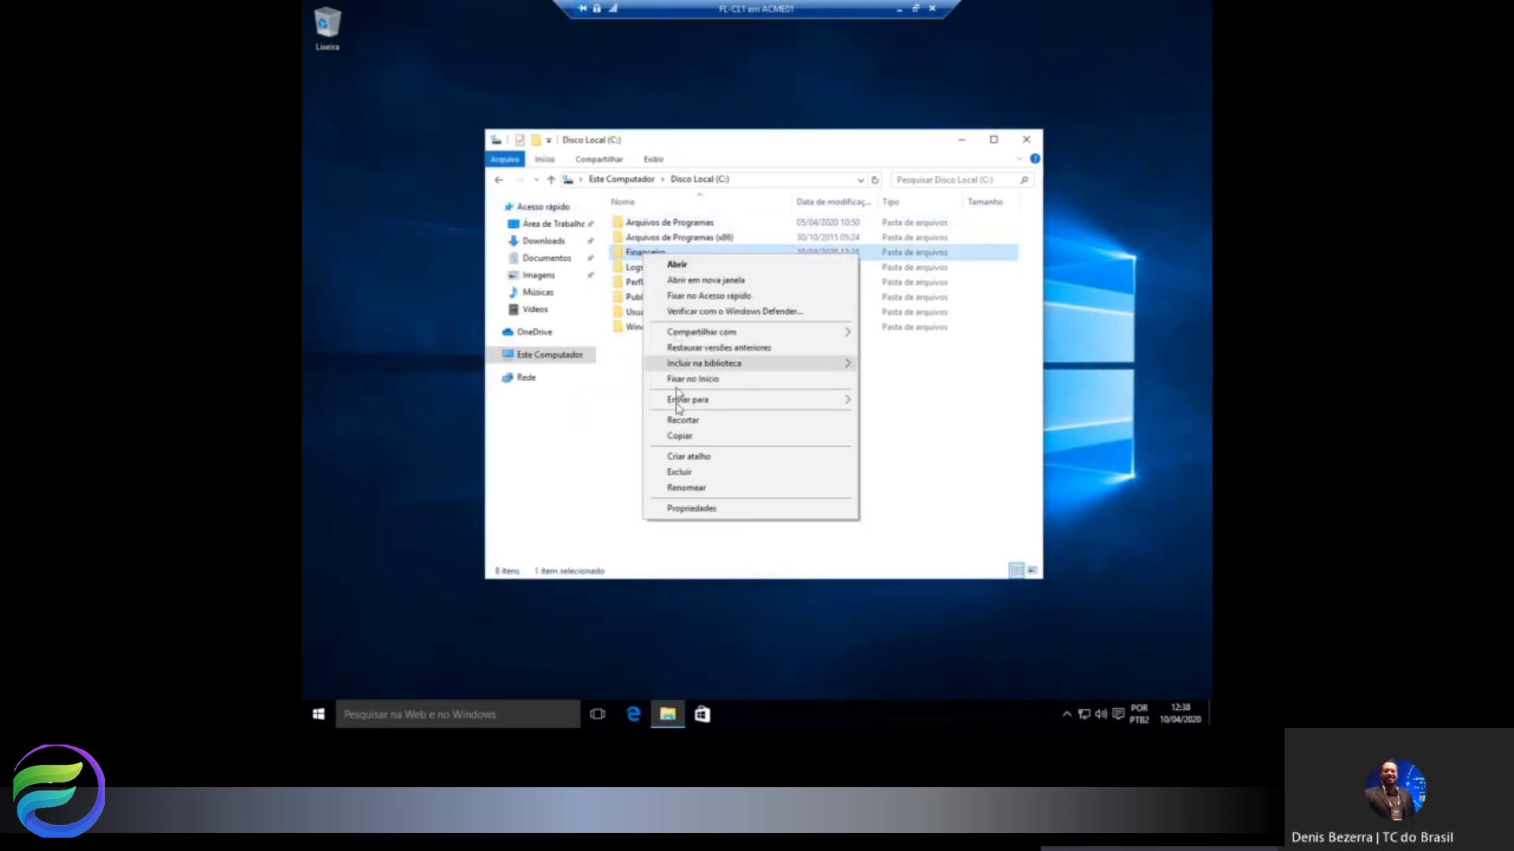
pyautogui.click(682, 512)
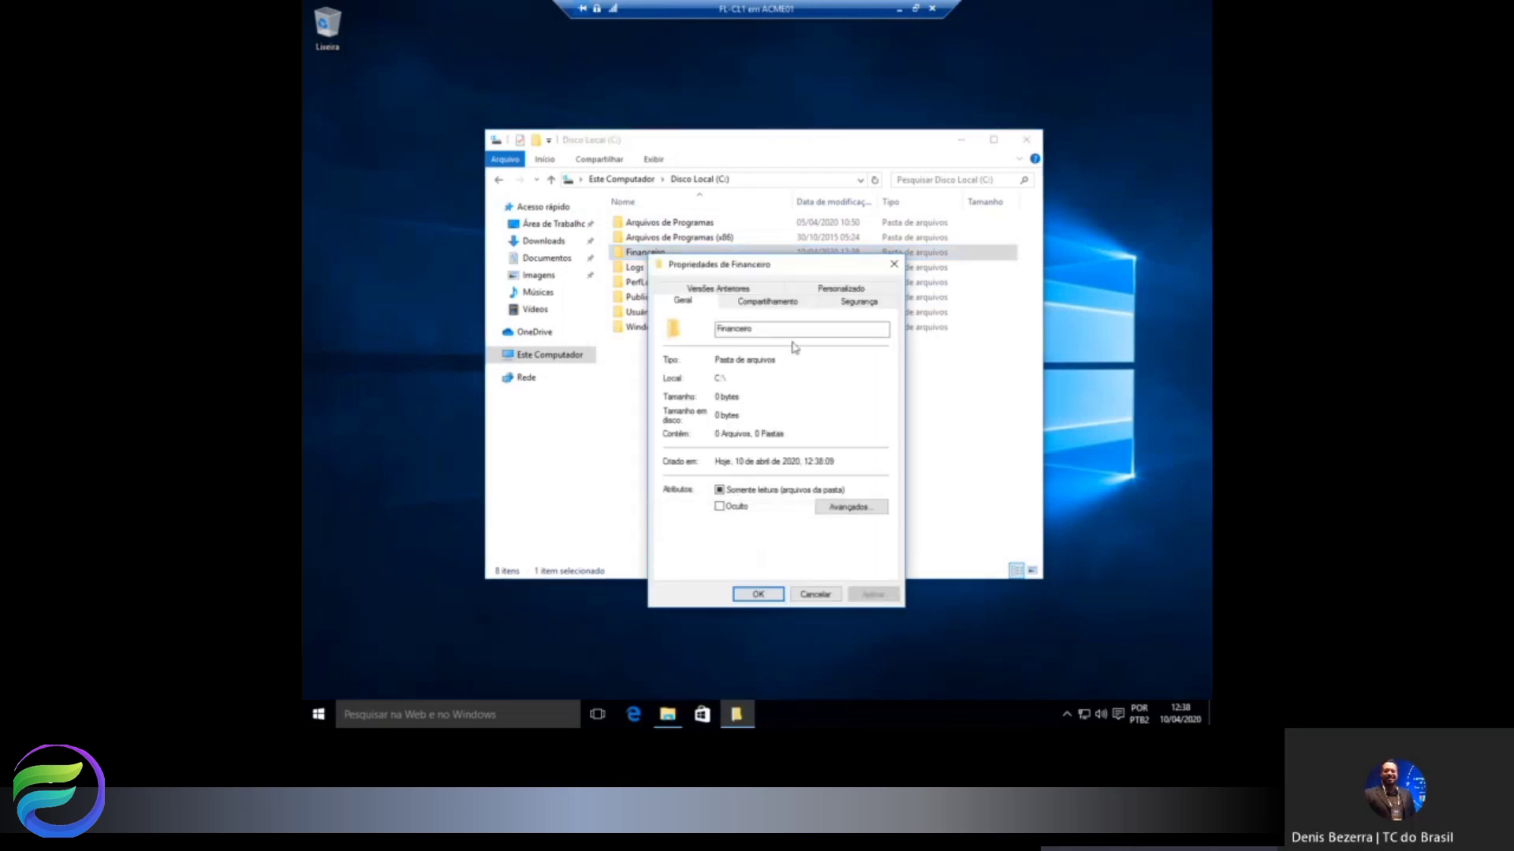
pyautogui.click(788, 300)
pyautogui.moveTo(806, 270); pyautogui.dragTo(867, 162)
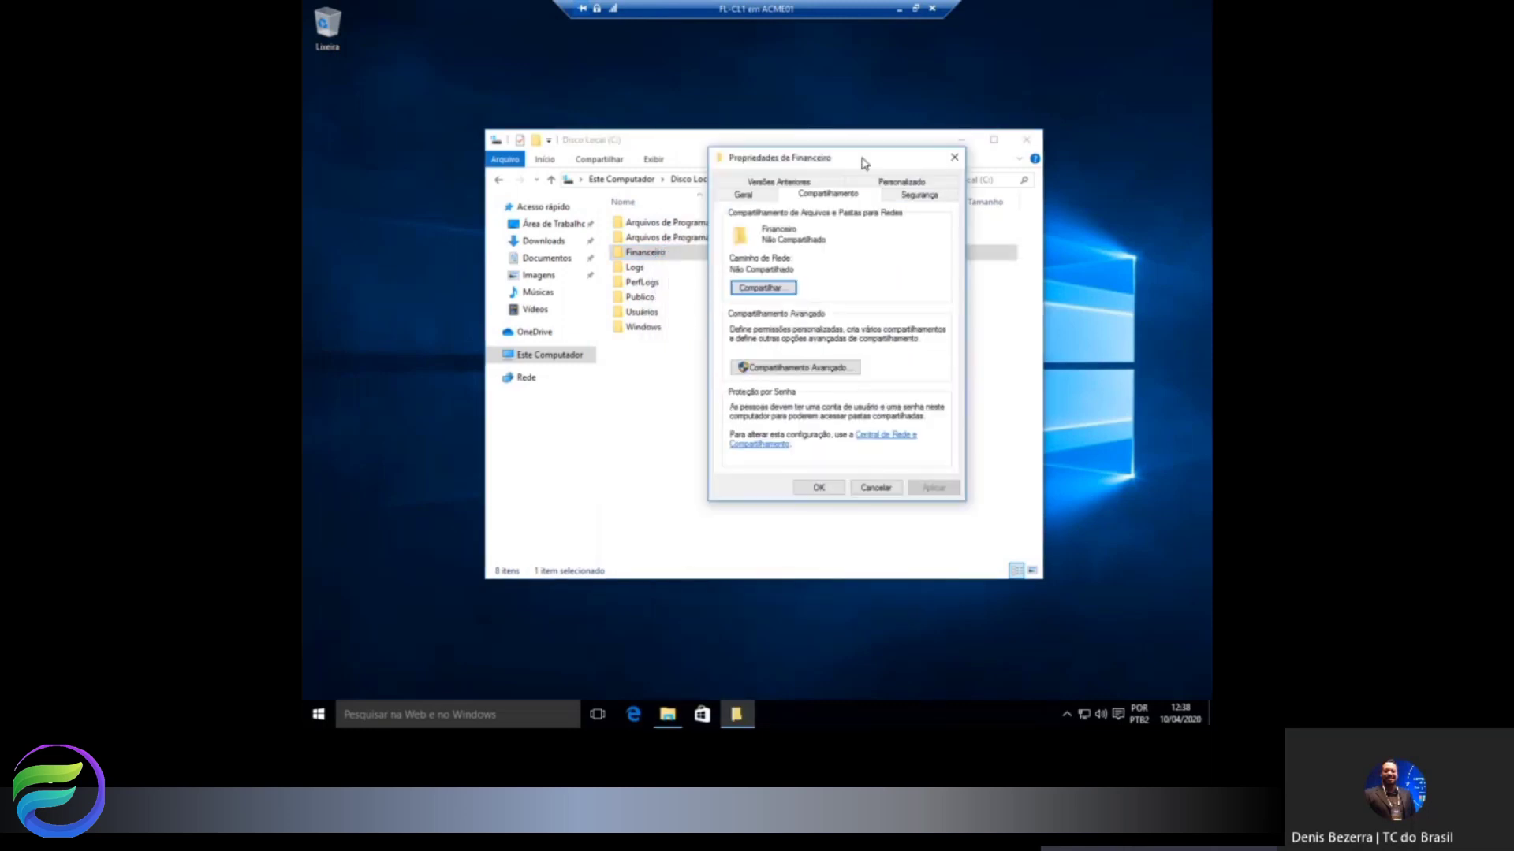
pyautogui.click(830, 366)
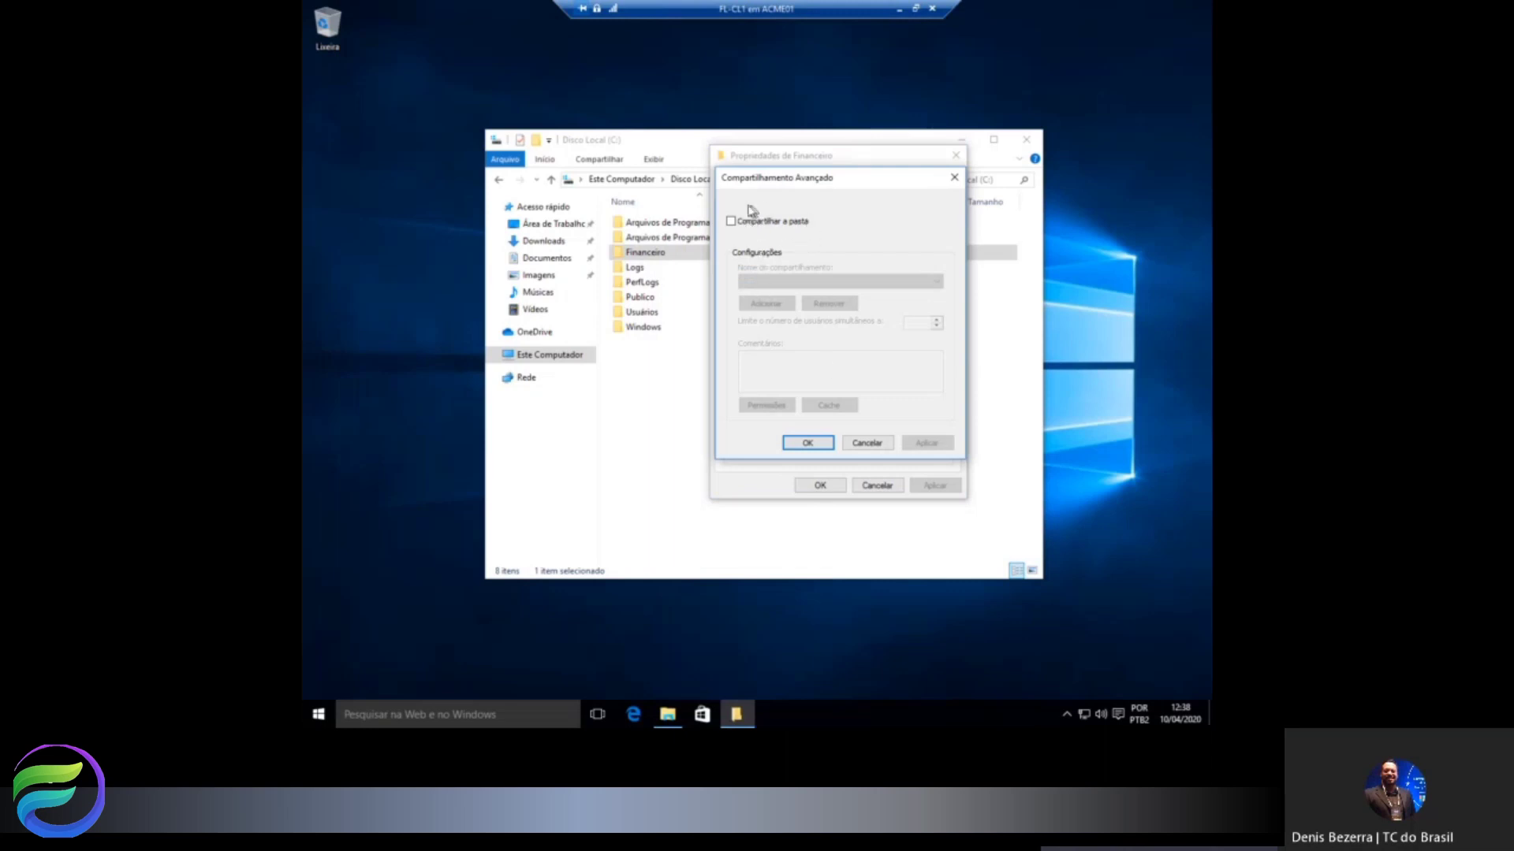
pyautogui.click(793, 223)
pyautogui.click(774, 281)
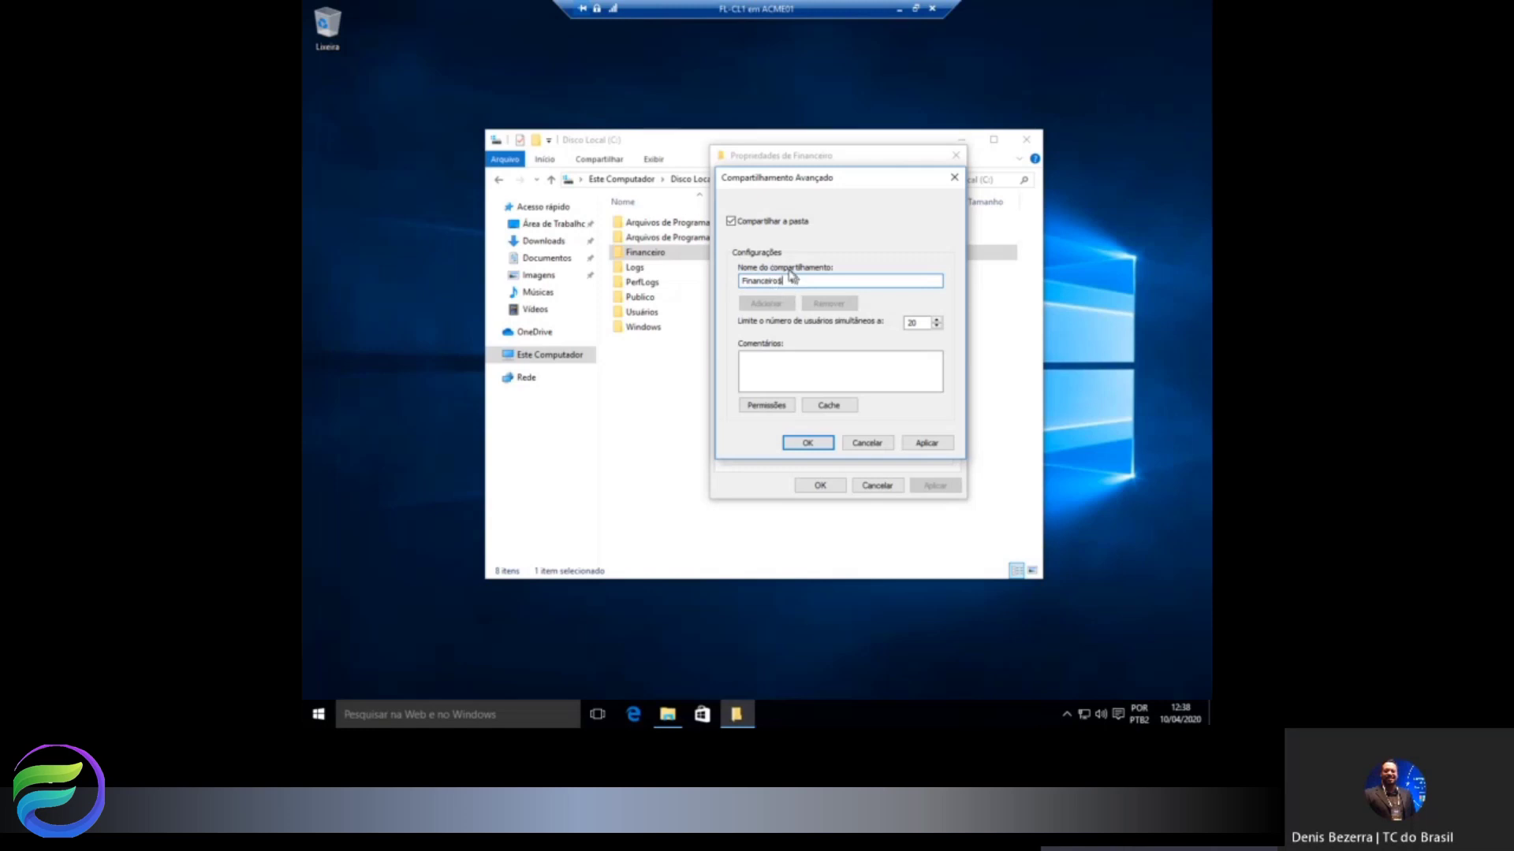
# Allow everyone the Alteração (Change) permission on Financeiro$ and close the properties.
pyautogui.click(767, 405)
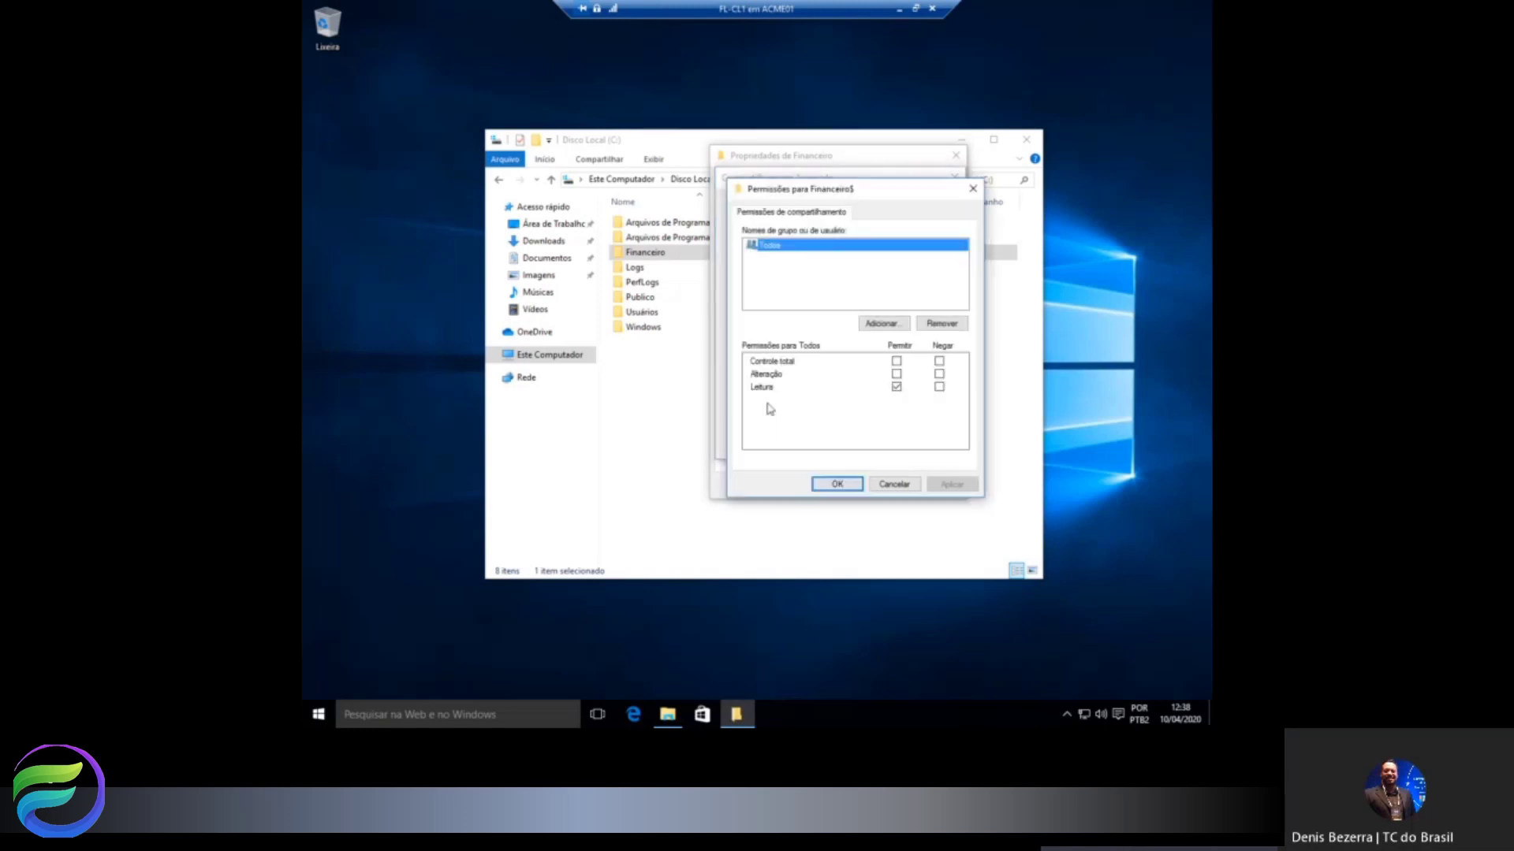
pyautogui.click(897, 374)
pyautogui.click(837, 484)
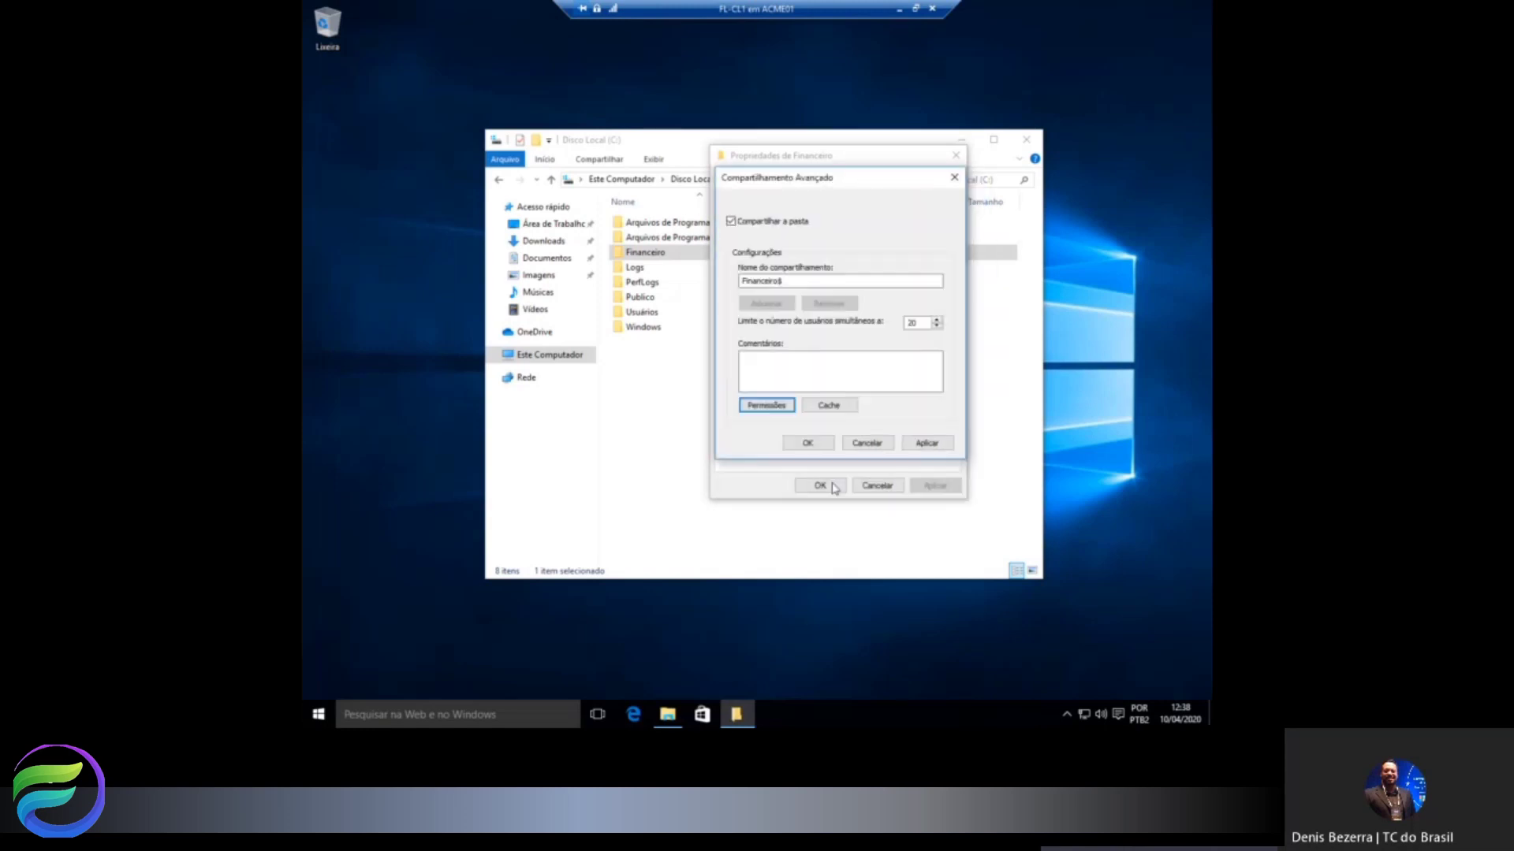
pyautogui.click(807, 443)
pyautogui.click(821, 485)
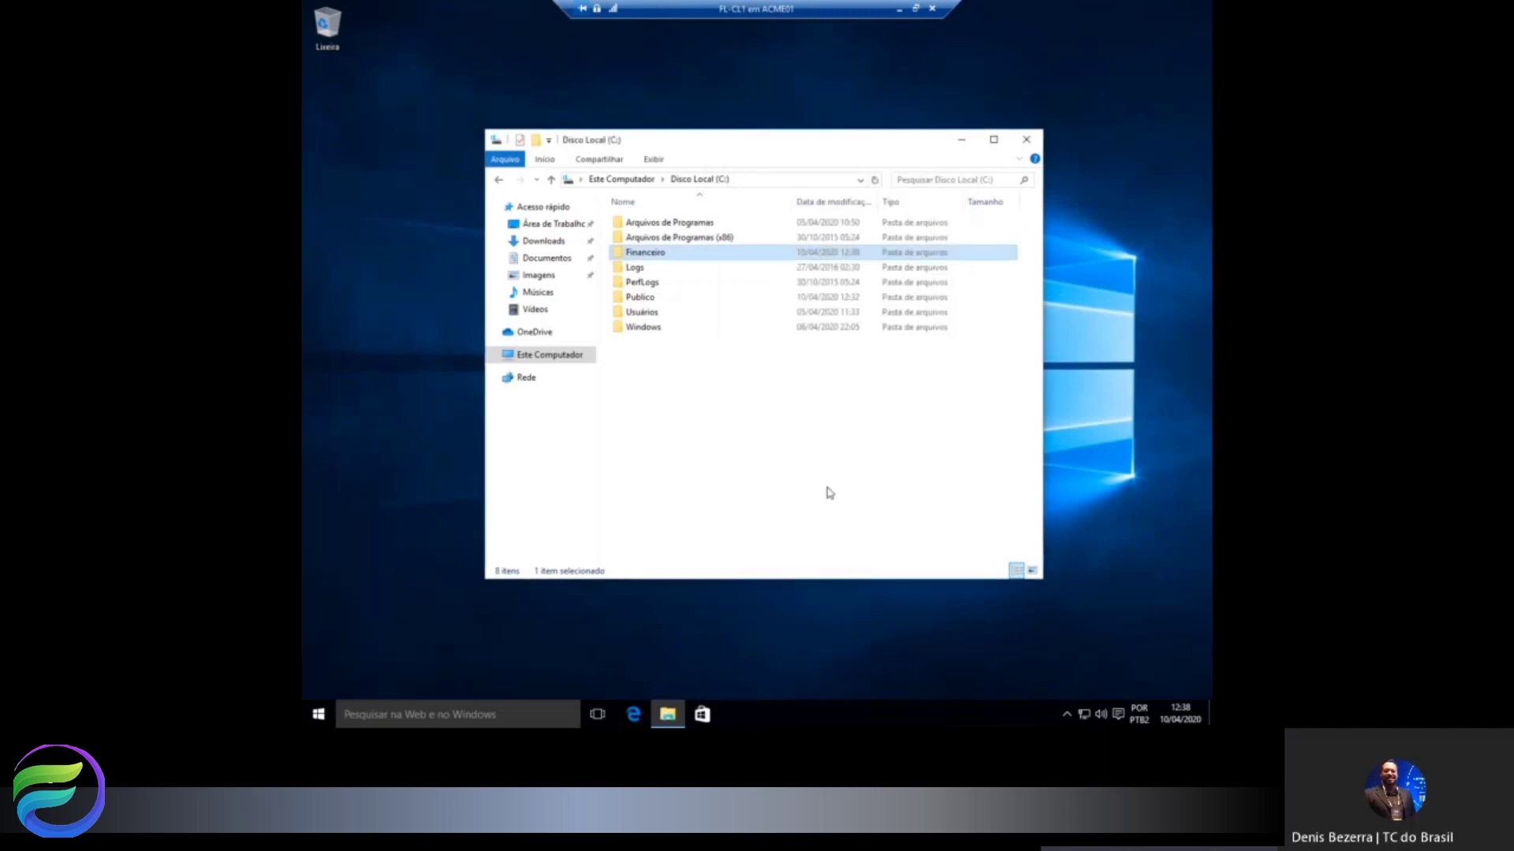
# Verify the network path \\FL-CL1\Financeiro$ in the folder's properties, then minimize the FL-CL1 session.
pyautogui.rightClick(651, 260)
pyautogui.click(692, 507)
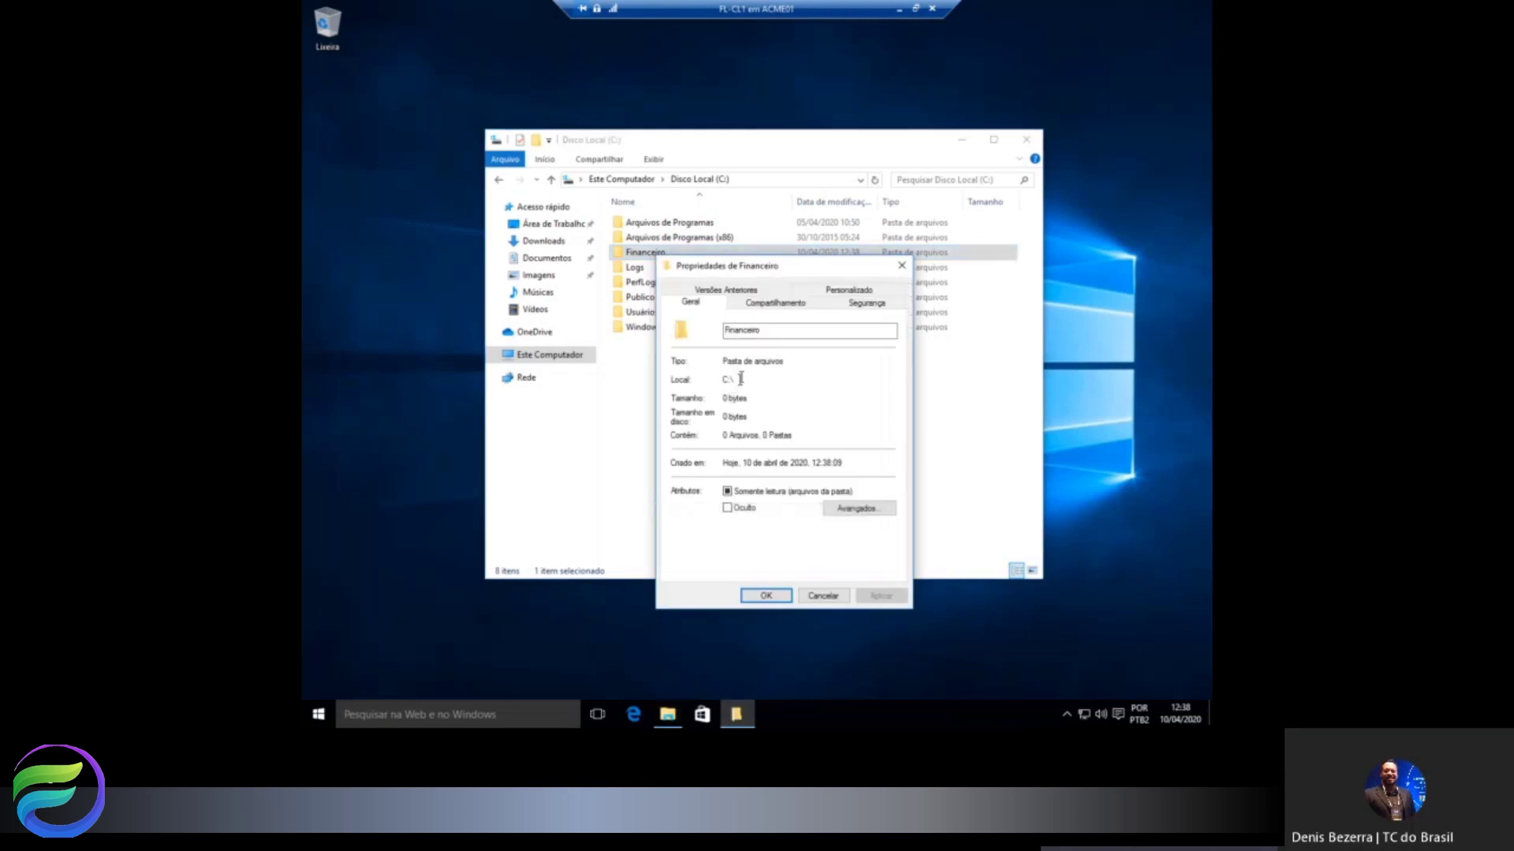
pyautogui.click(776, 303)
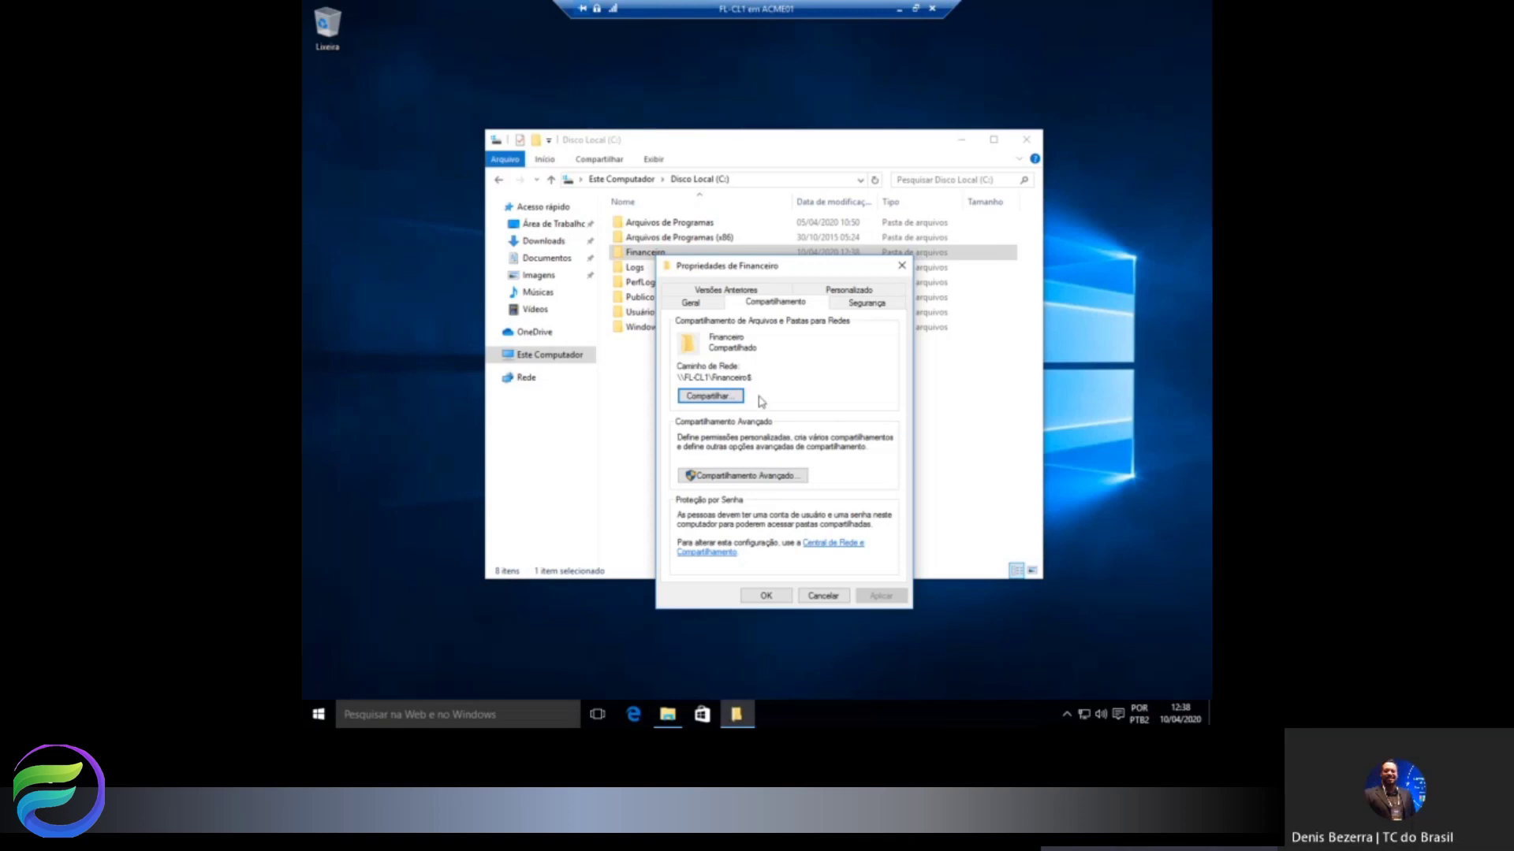
pyautogui.click(766, 595)
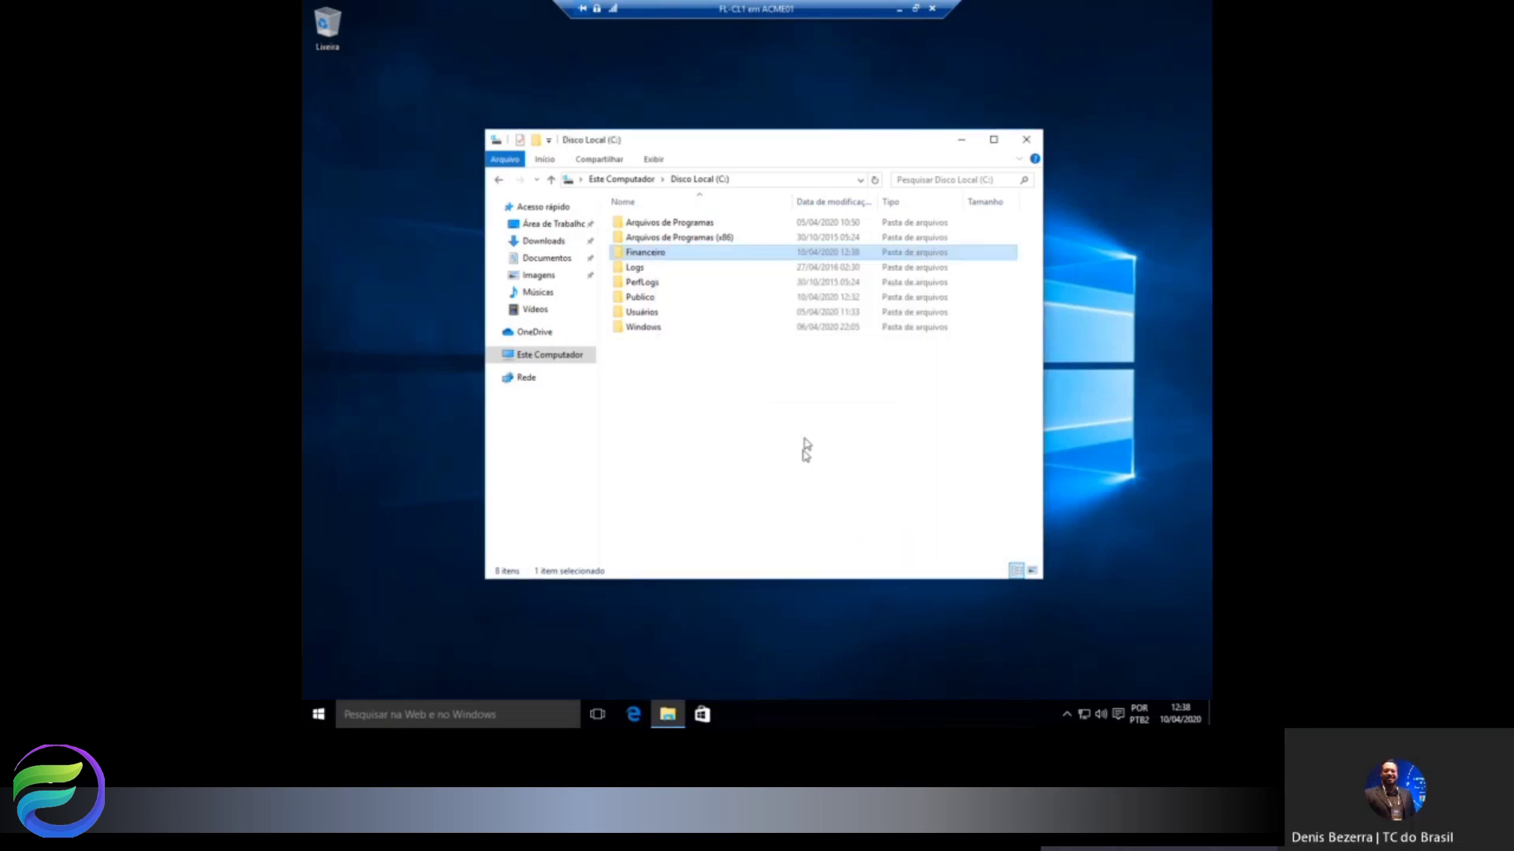
pyautogui.click(898, 8)
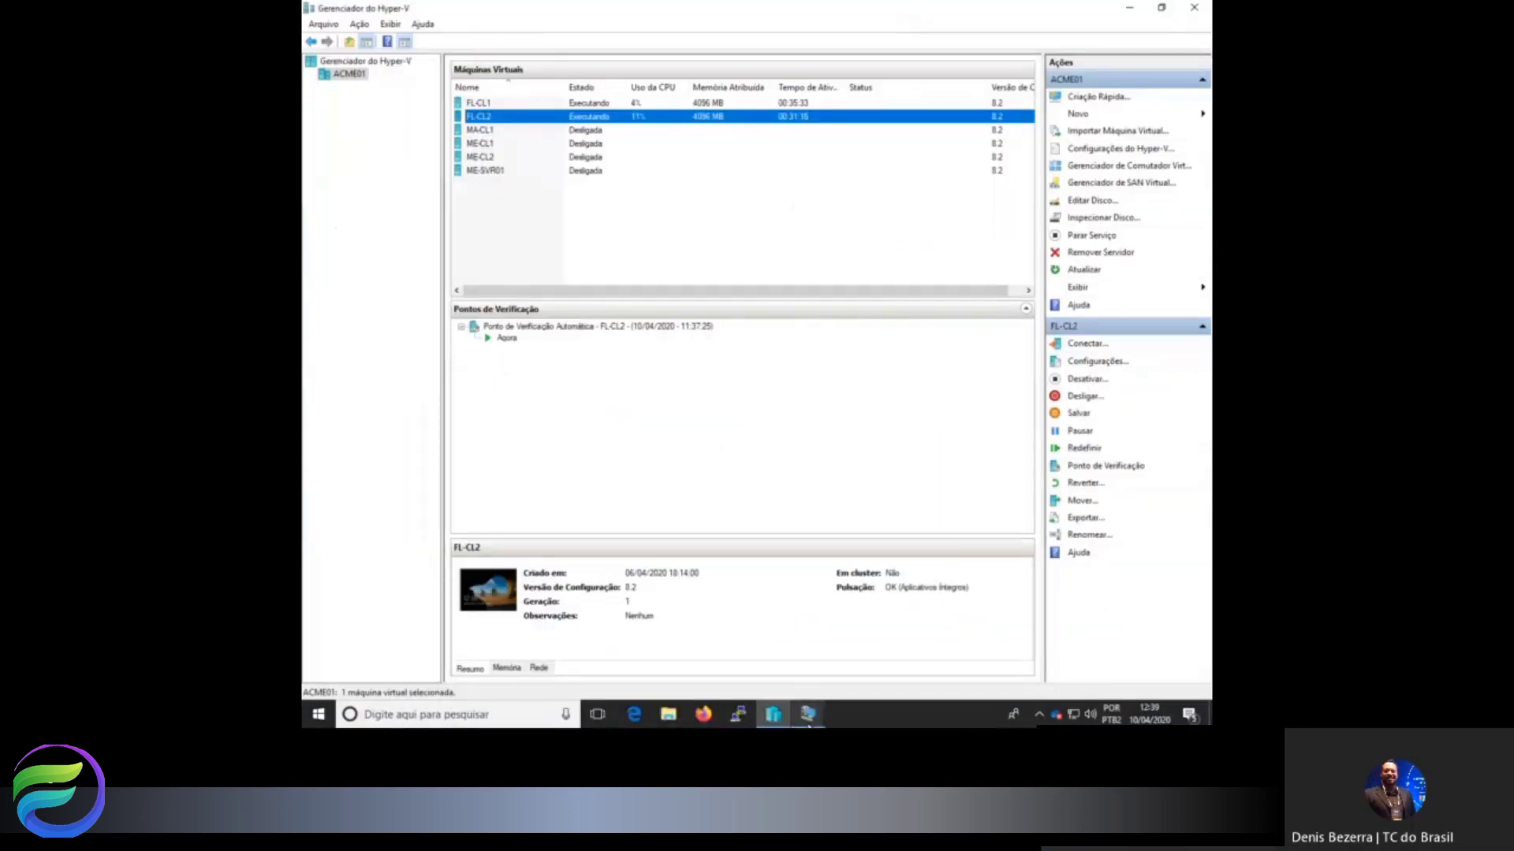
# On FL-CL2, list \\fl-cl1's shares via Run (only Publico shows), then start Map Network Drive from Este Computador.
pyautogui.moveTo(810, 719)
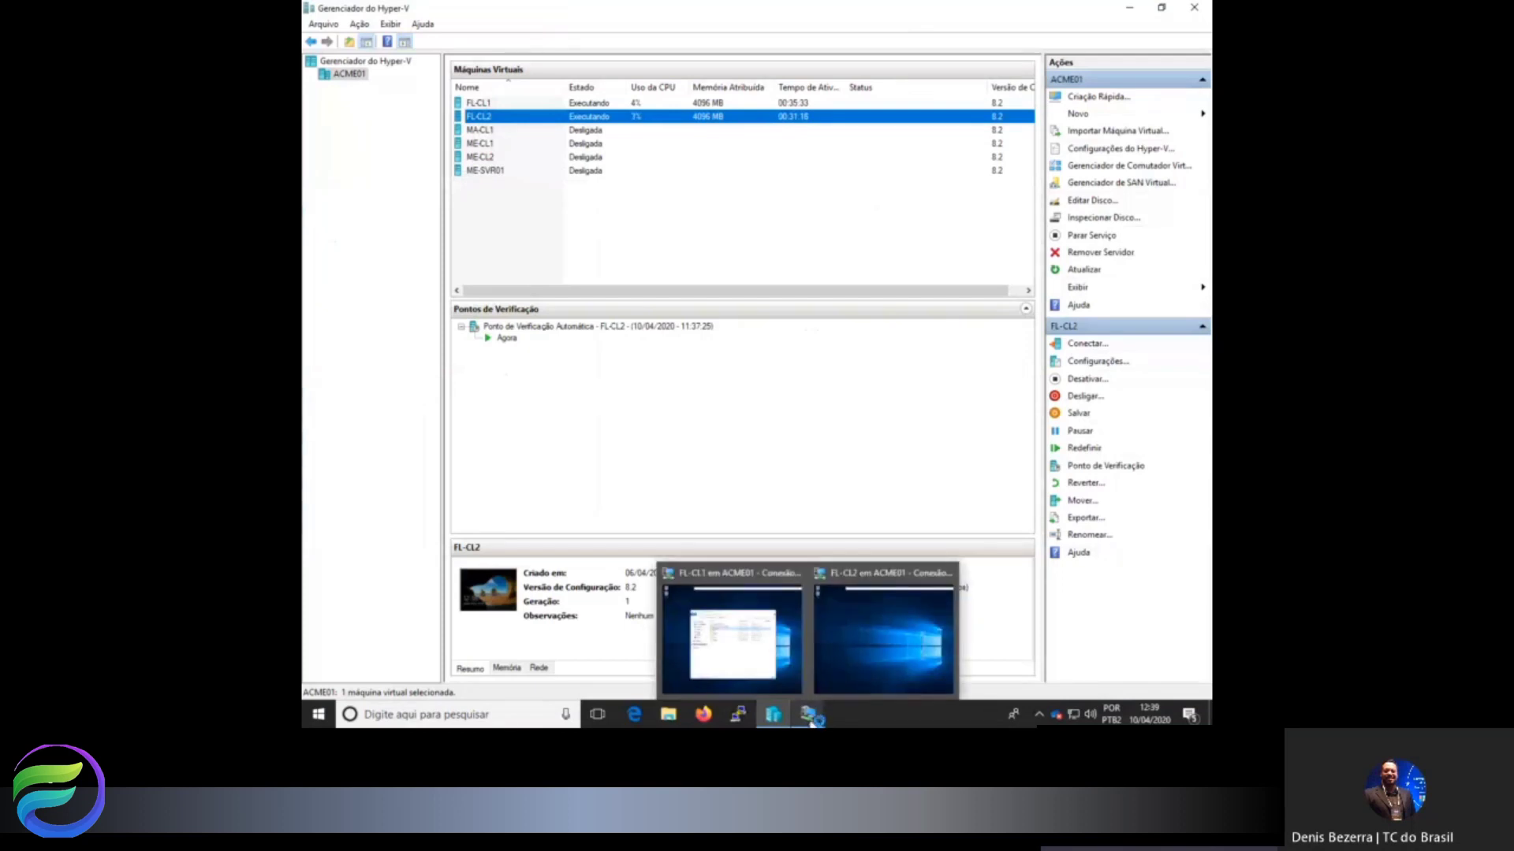
pyautogui.click(863, 670)
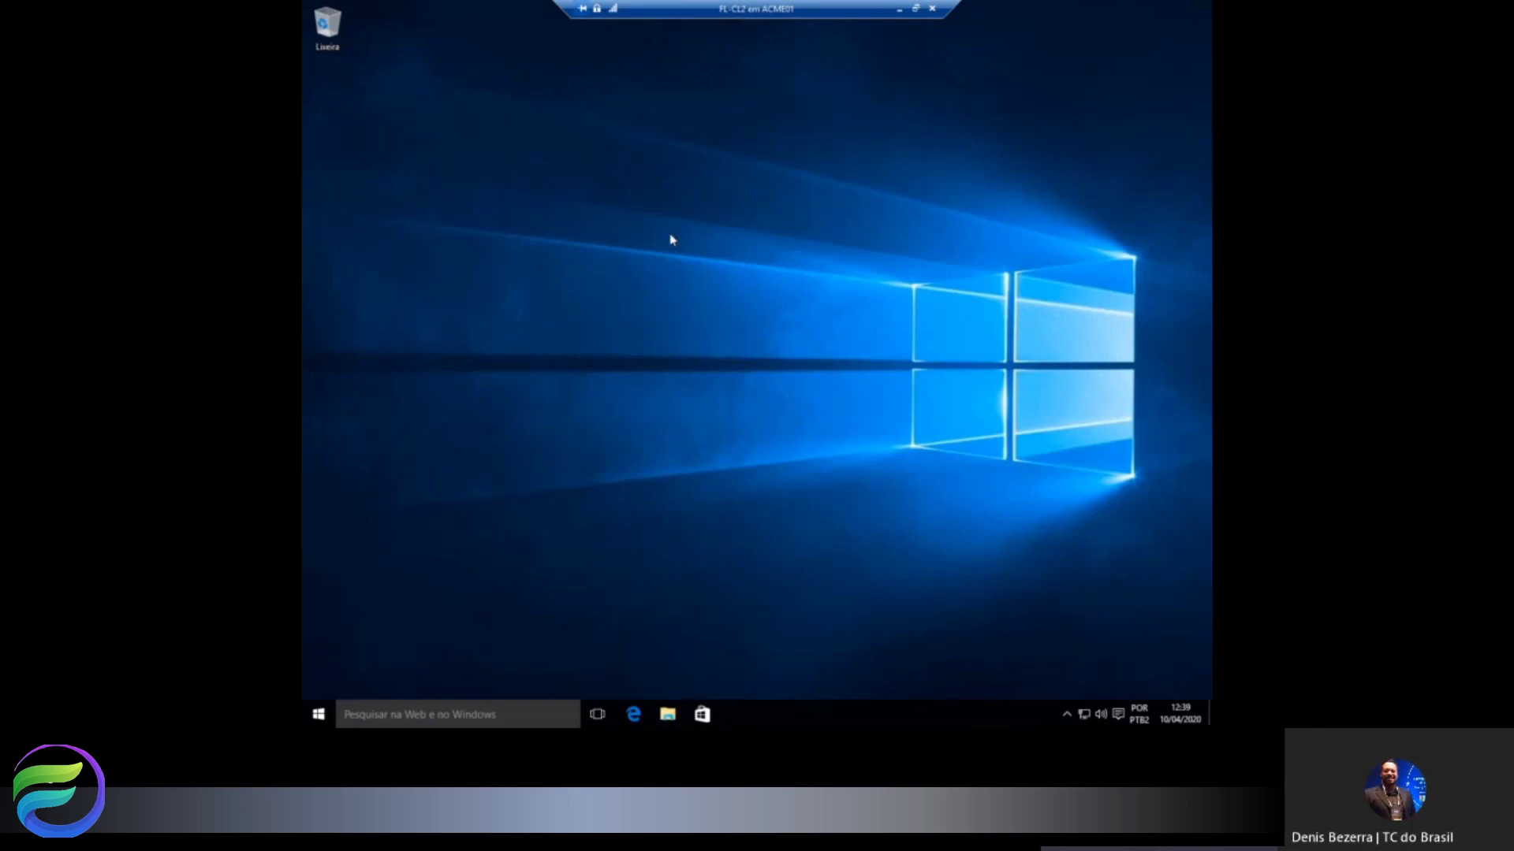
pyautogui.press('super+r')
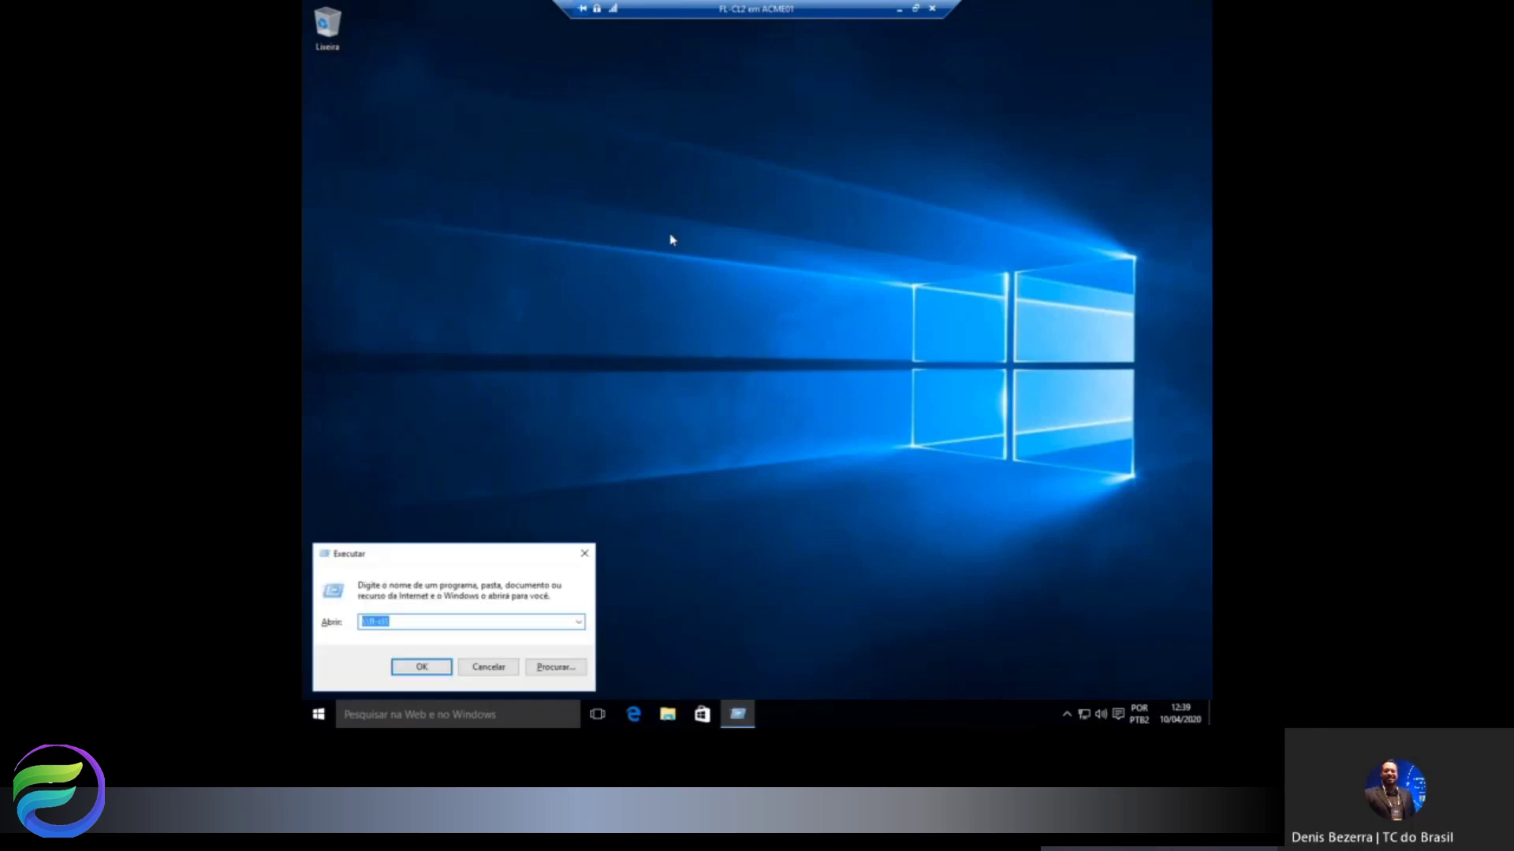
pyautogui.press('Return')
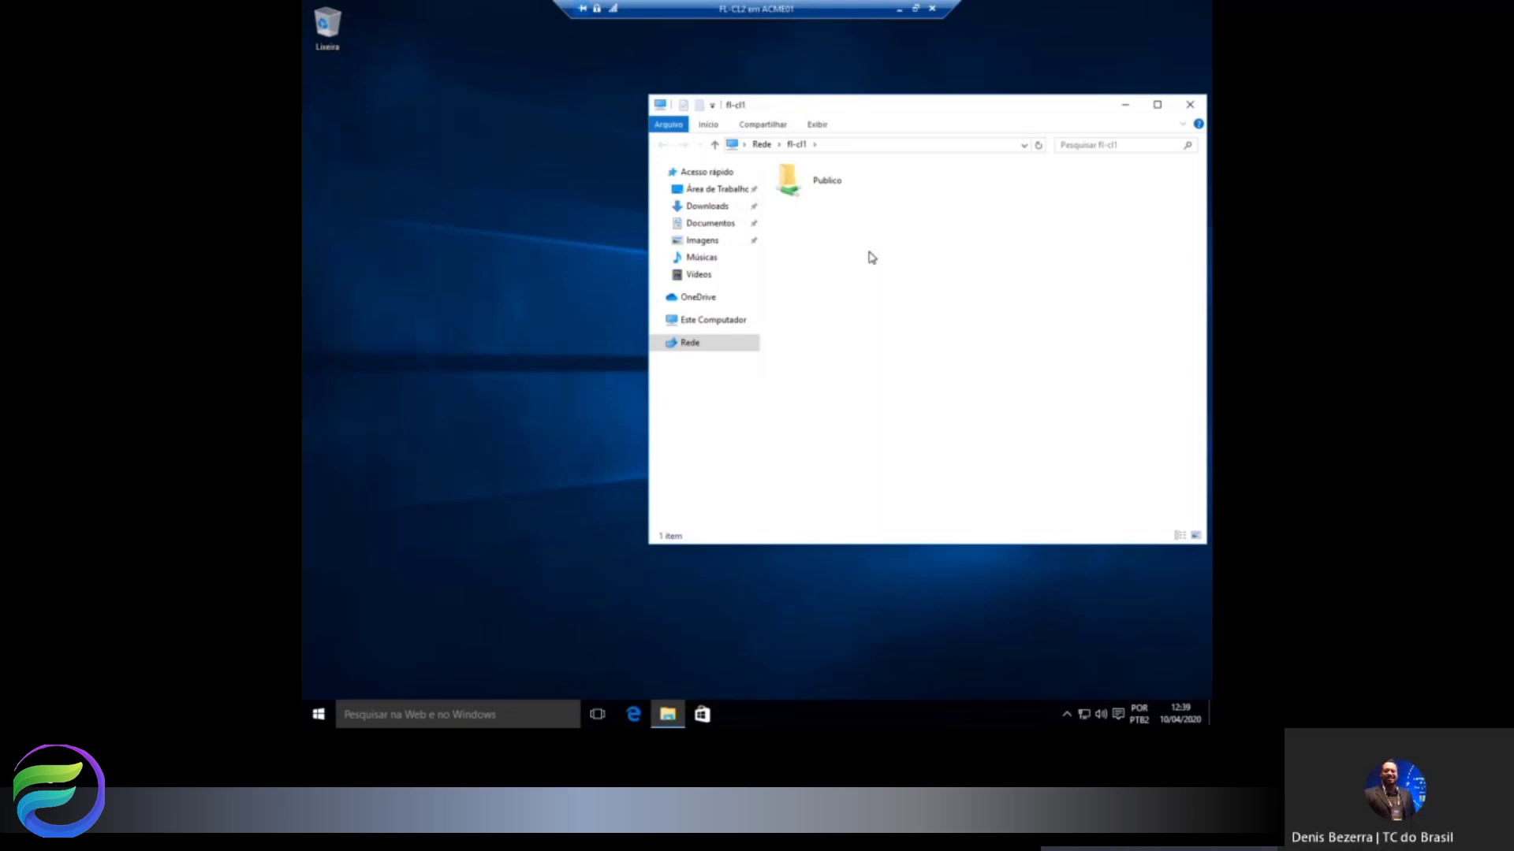
pyautogui.rightClick(707, 321)
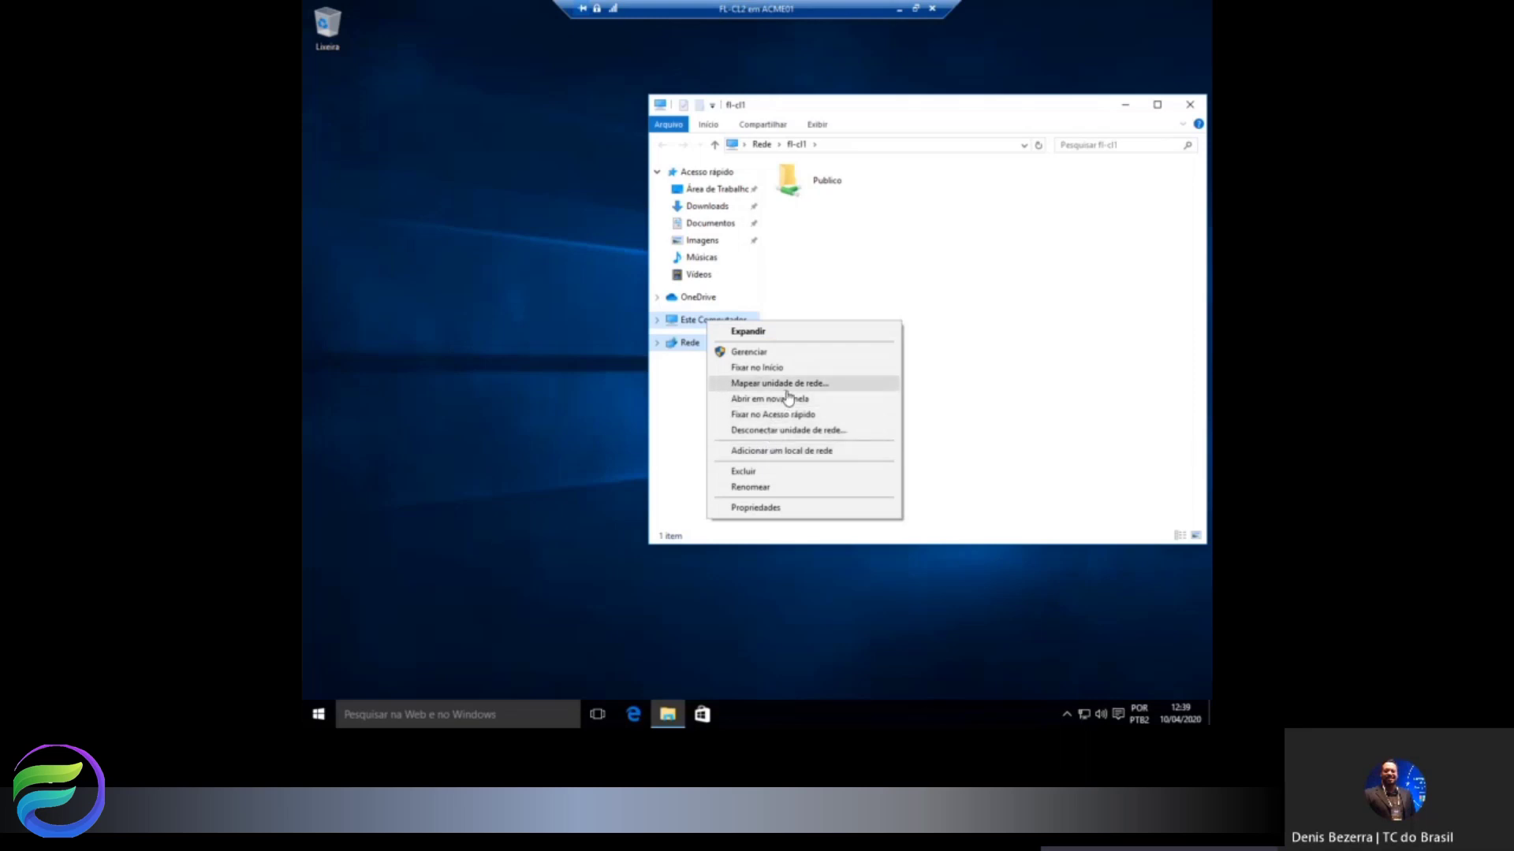
pyautogui.click(786, 384)
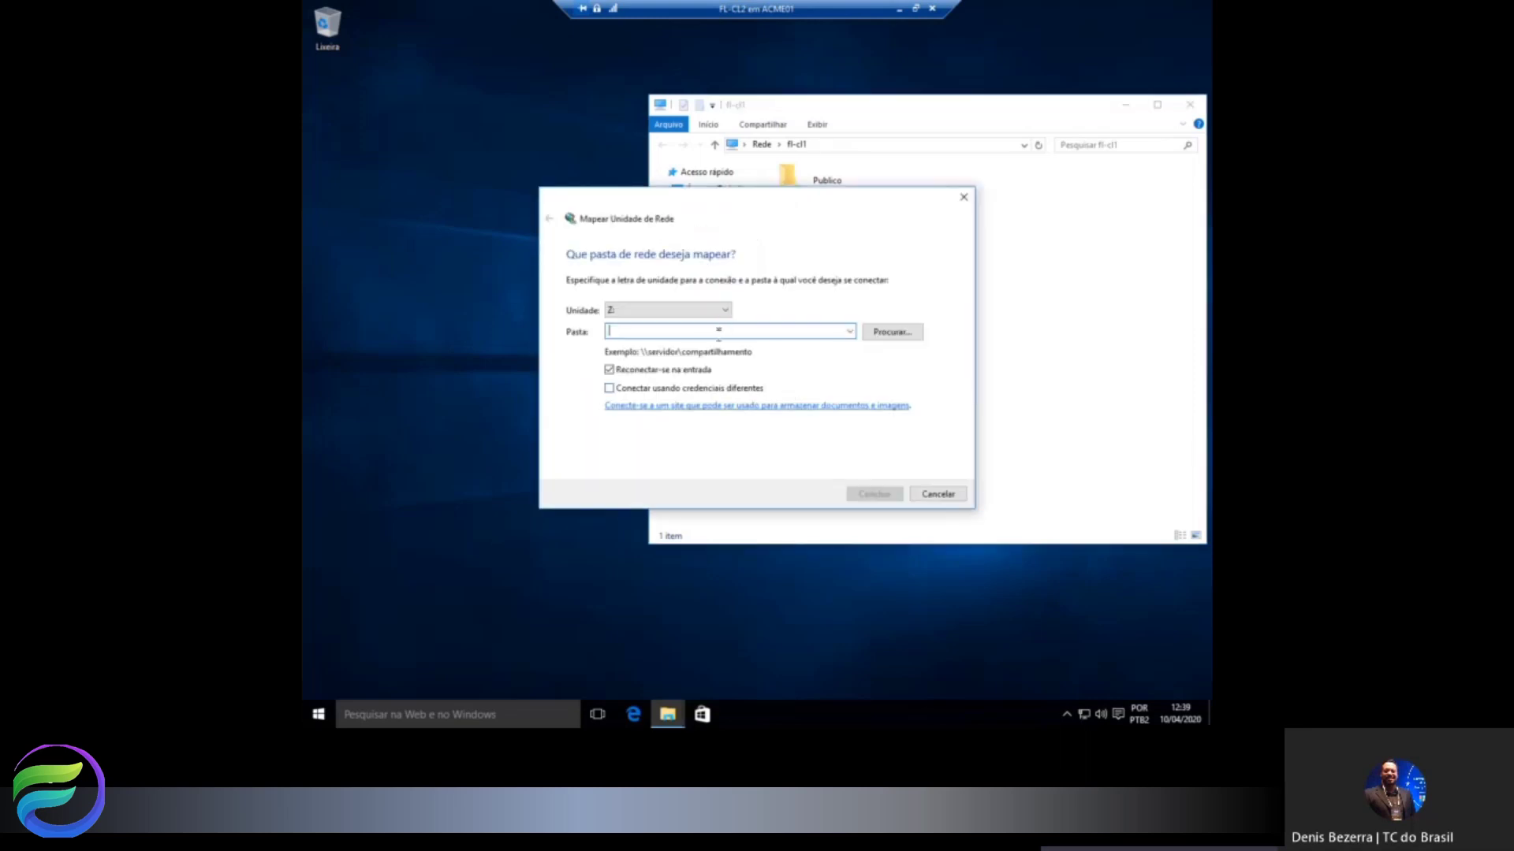
# Try mapping F: to \\FL-CL1\Financeiro with different, remembered credentials, then cancel the failing connection.
pyautogui.click(724, 315)
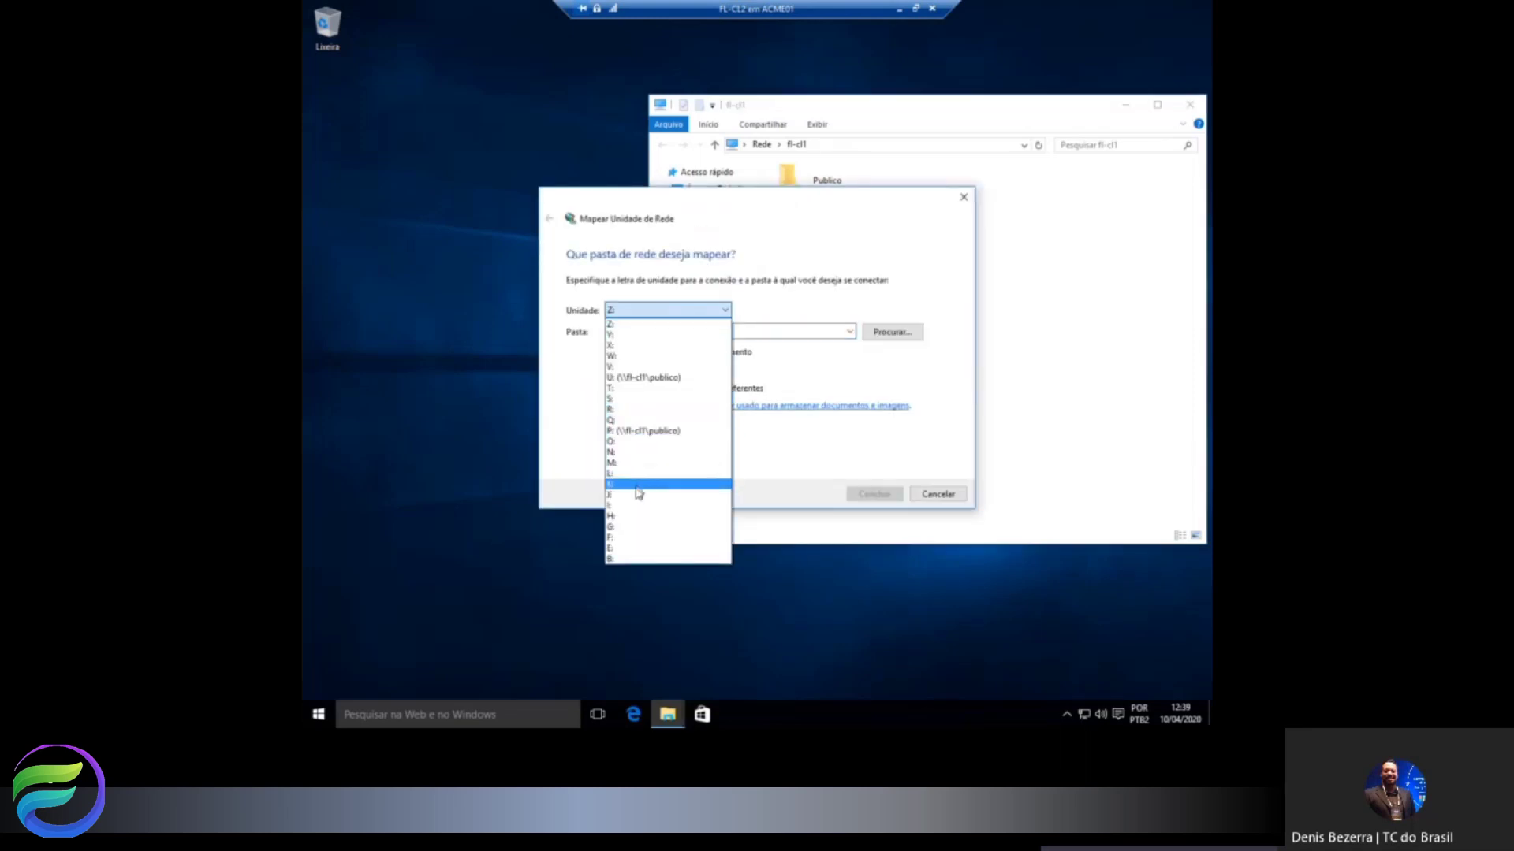
pyautogui.click(619, 539)
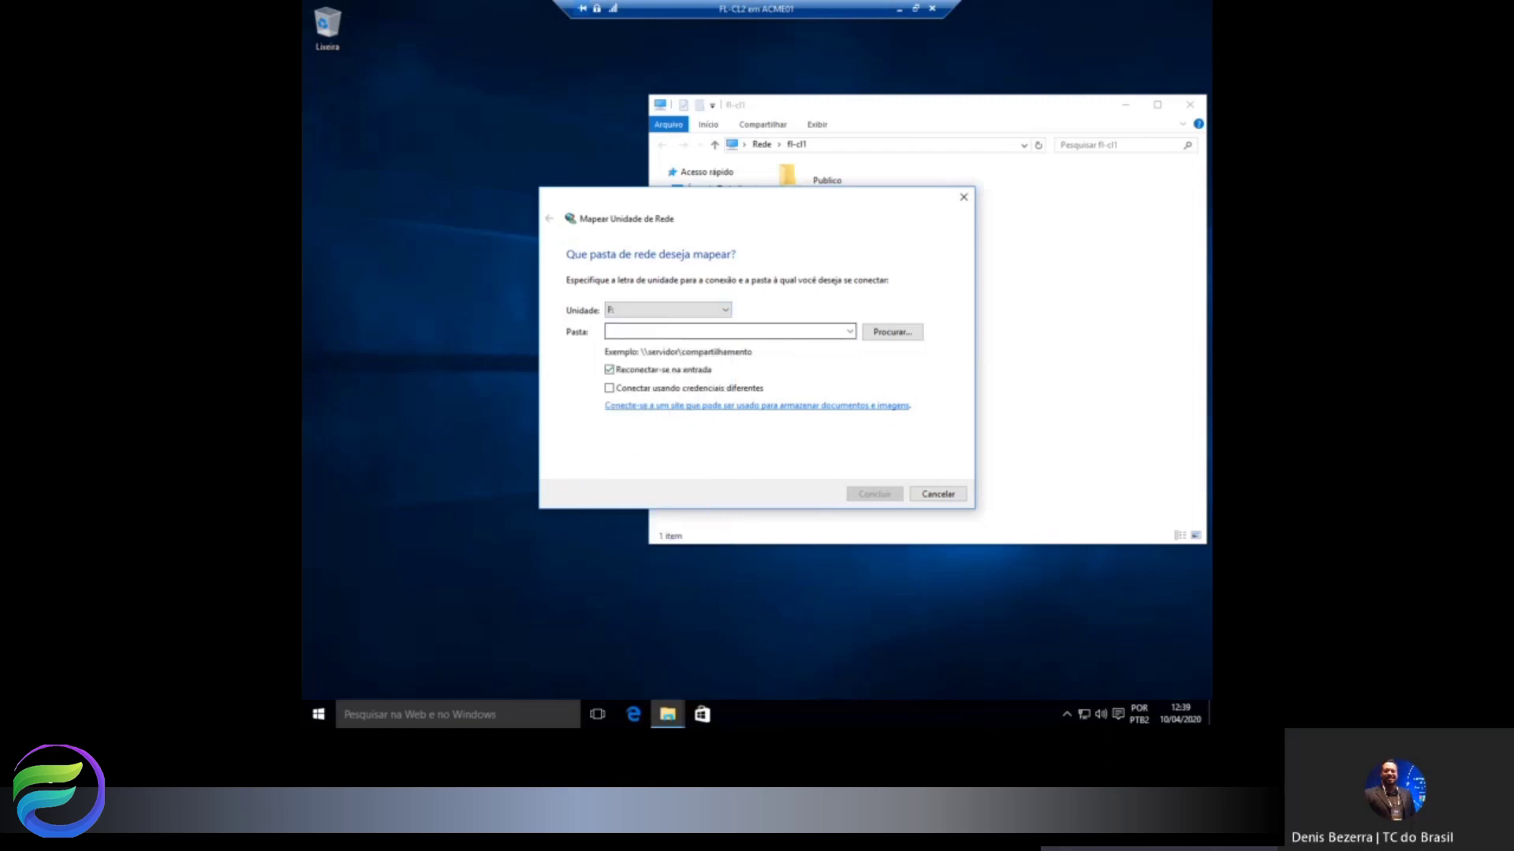
pyautogui.write('\\\\FL-CL')
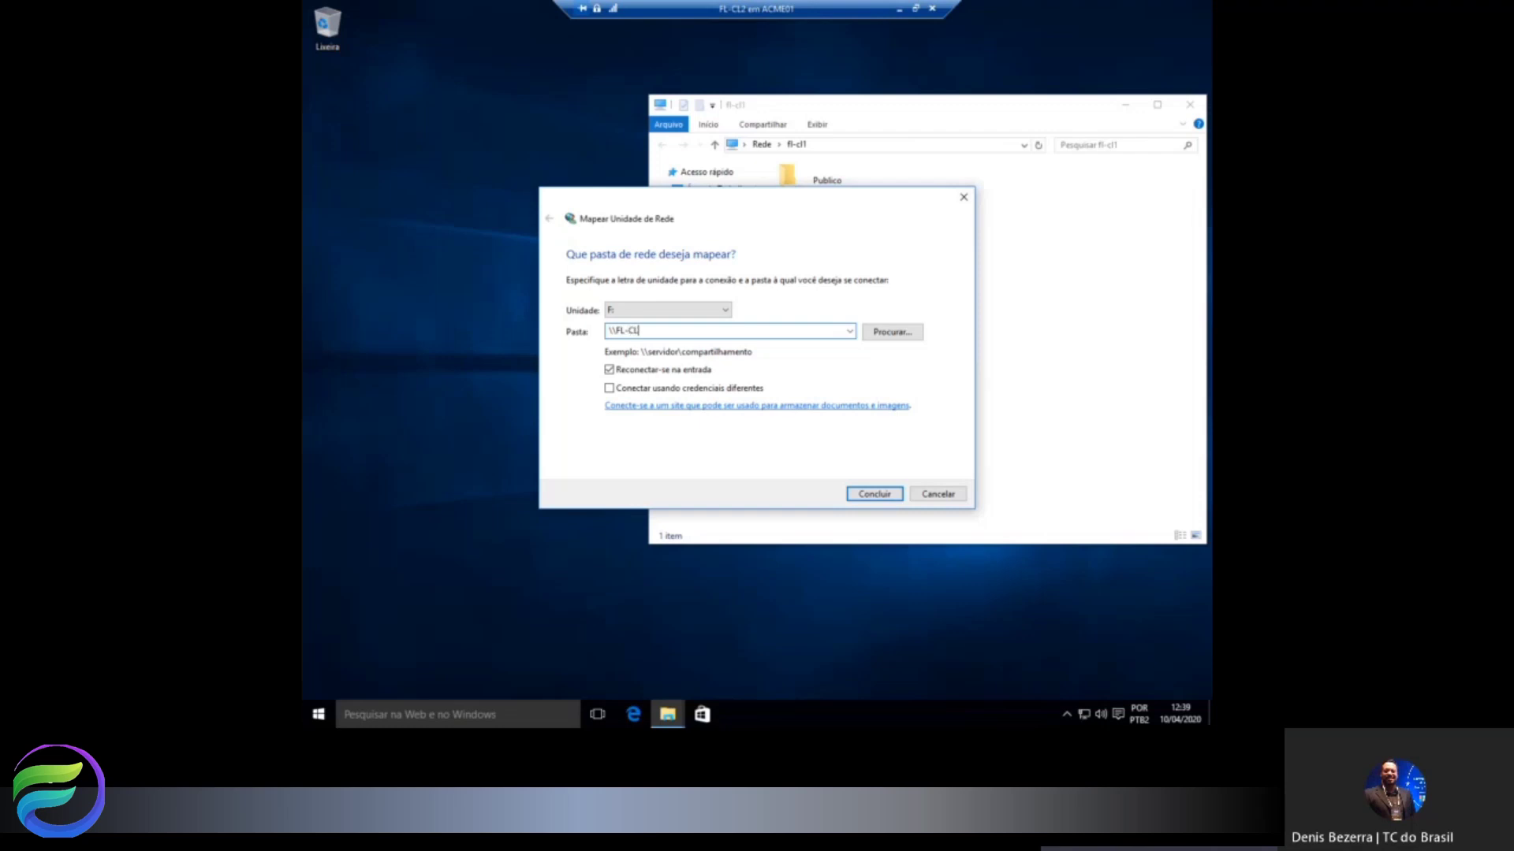
pyautogui.write('1\\Financeiro')
pyautogui.click(611, 388)
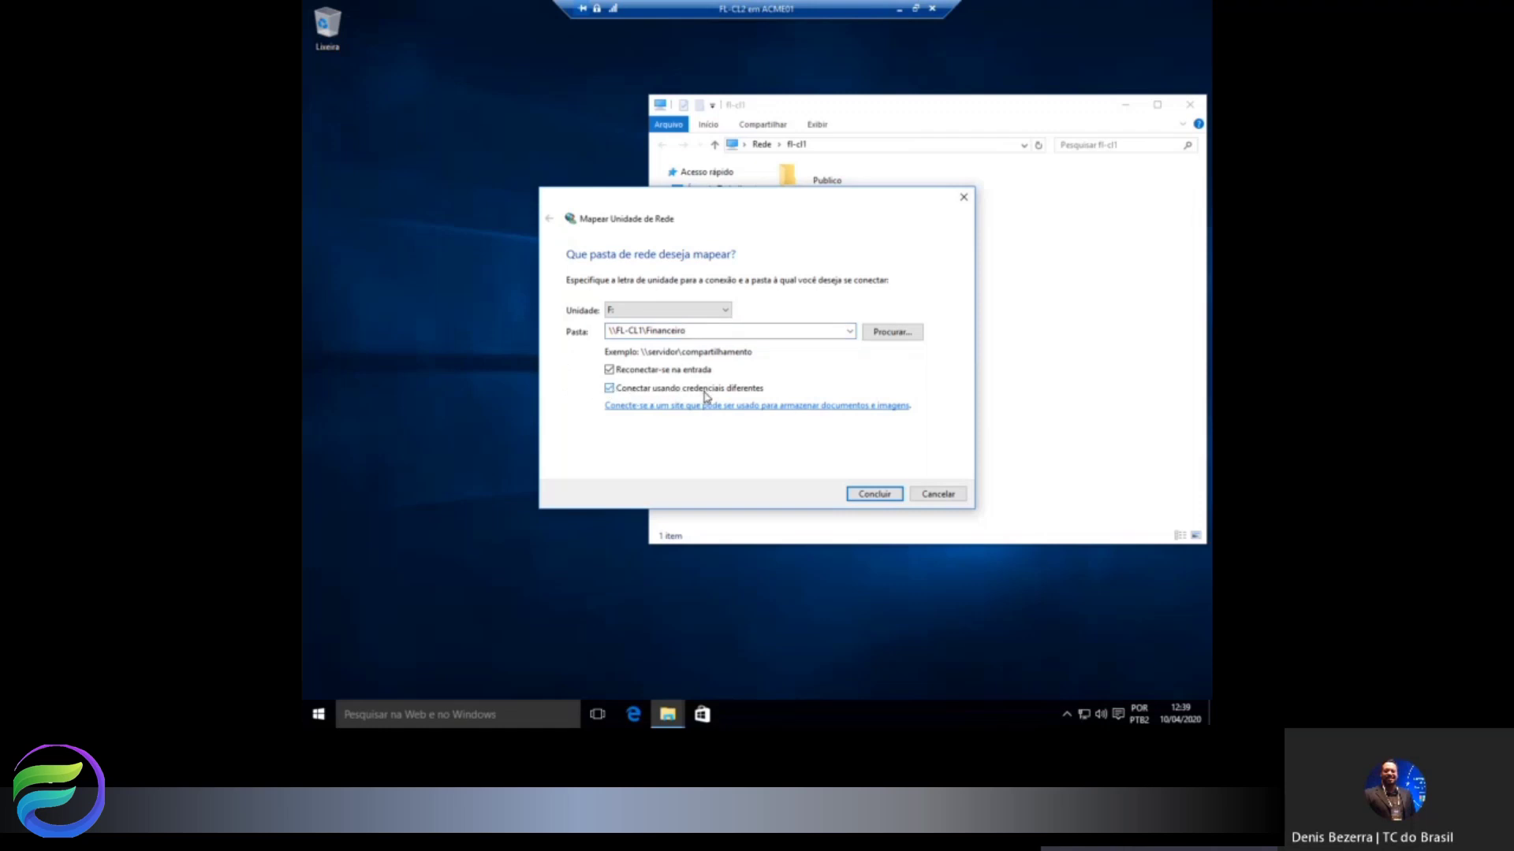
pyautogui.click(875, 494)
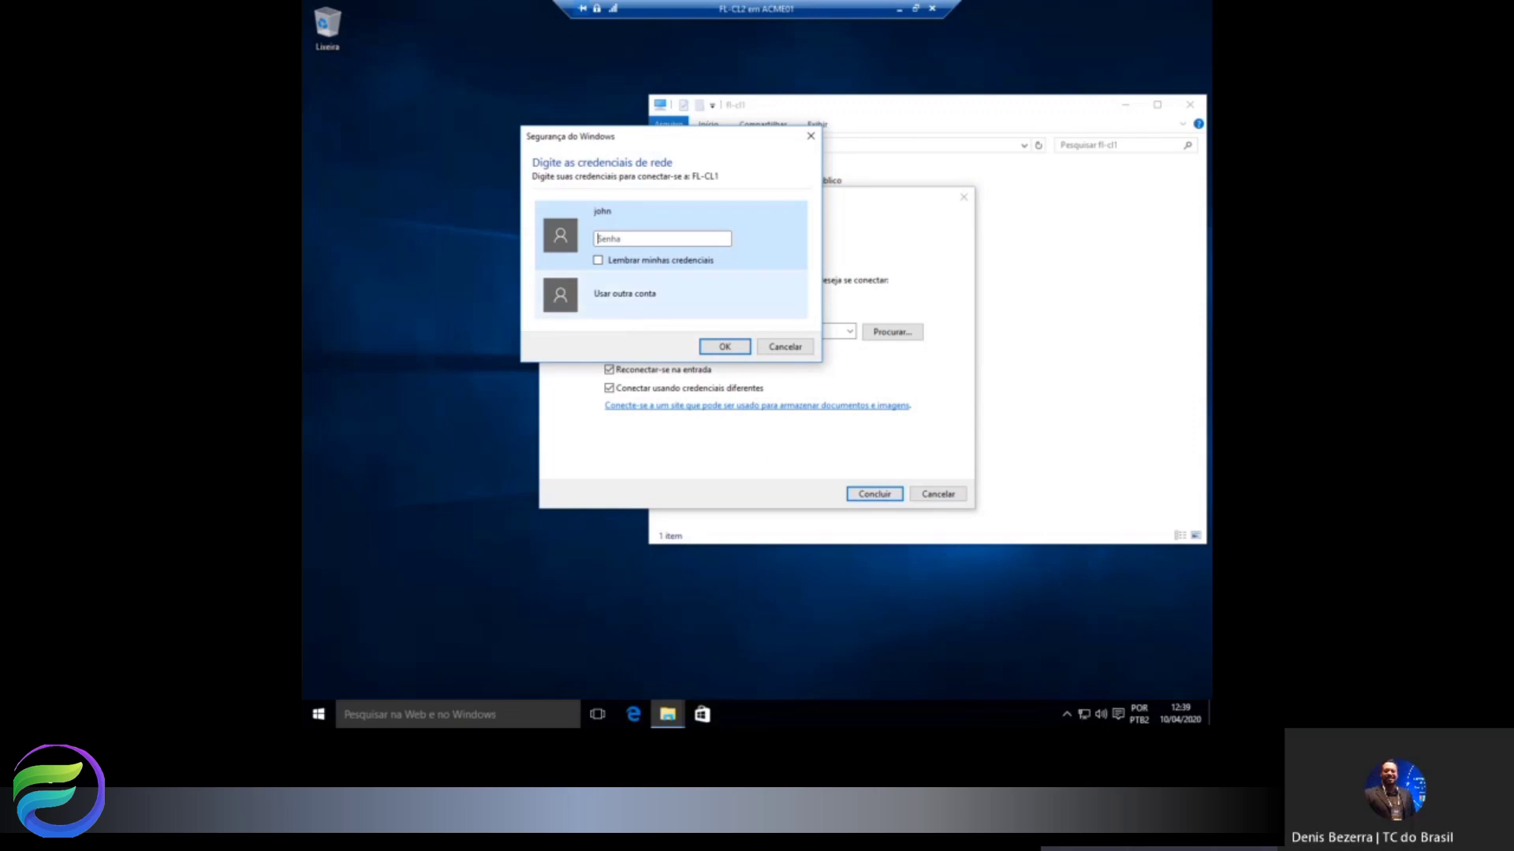
pyautogui.write('1234')
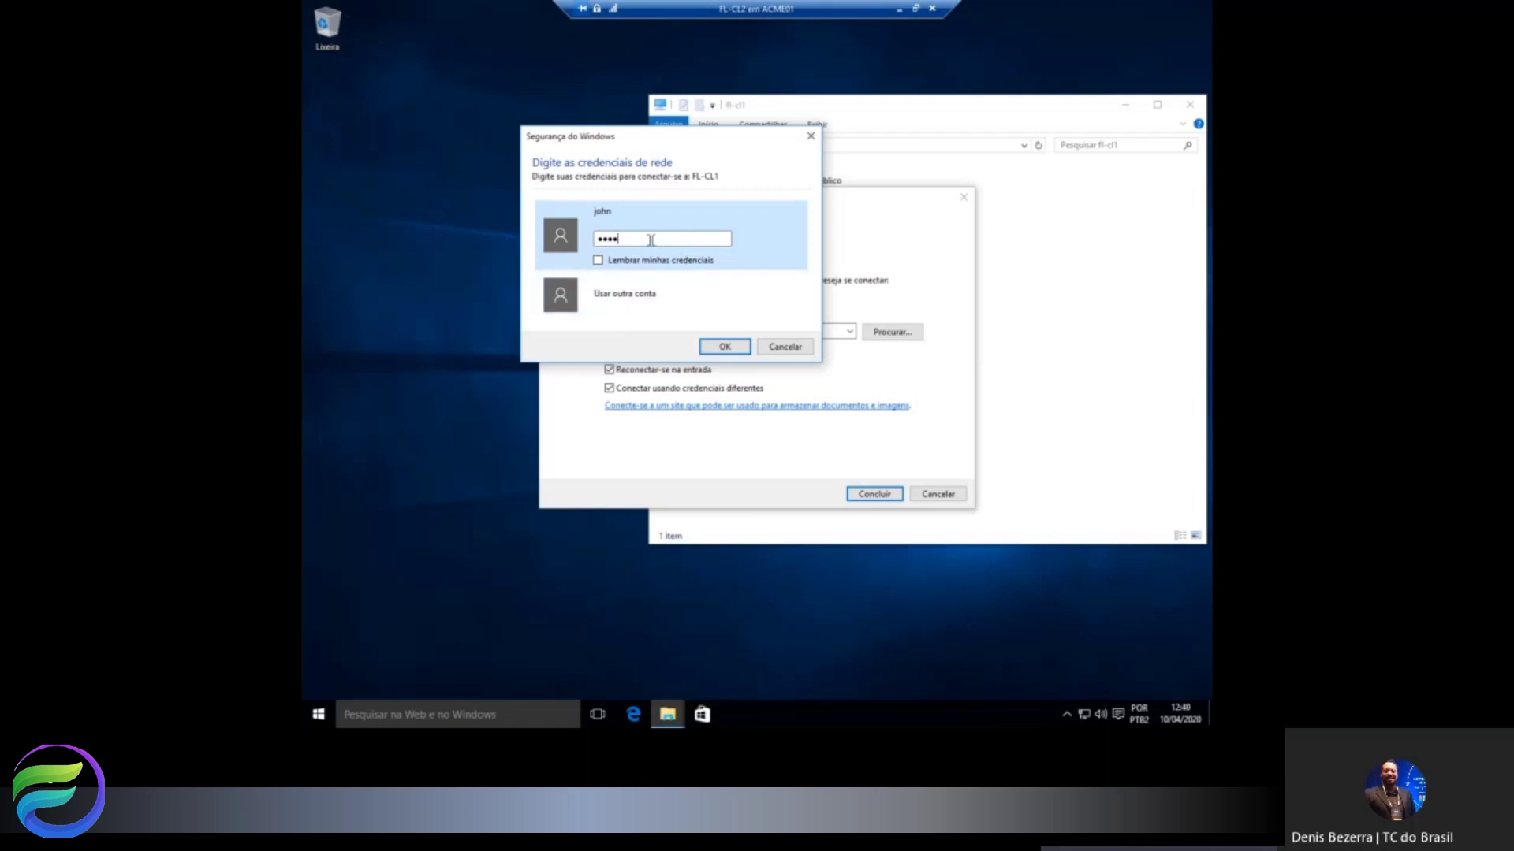
pyautogui.moveTo(652, 239); pyautogui.dragTo(593, 241)
pyautogui.write('•••••••••')
pyautogui.click(597, 260)
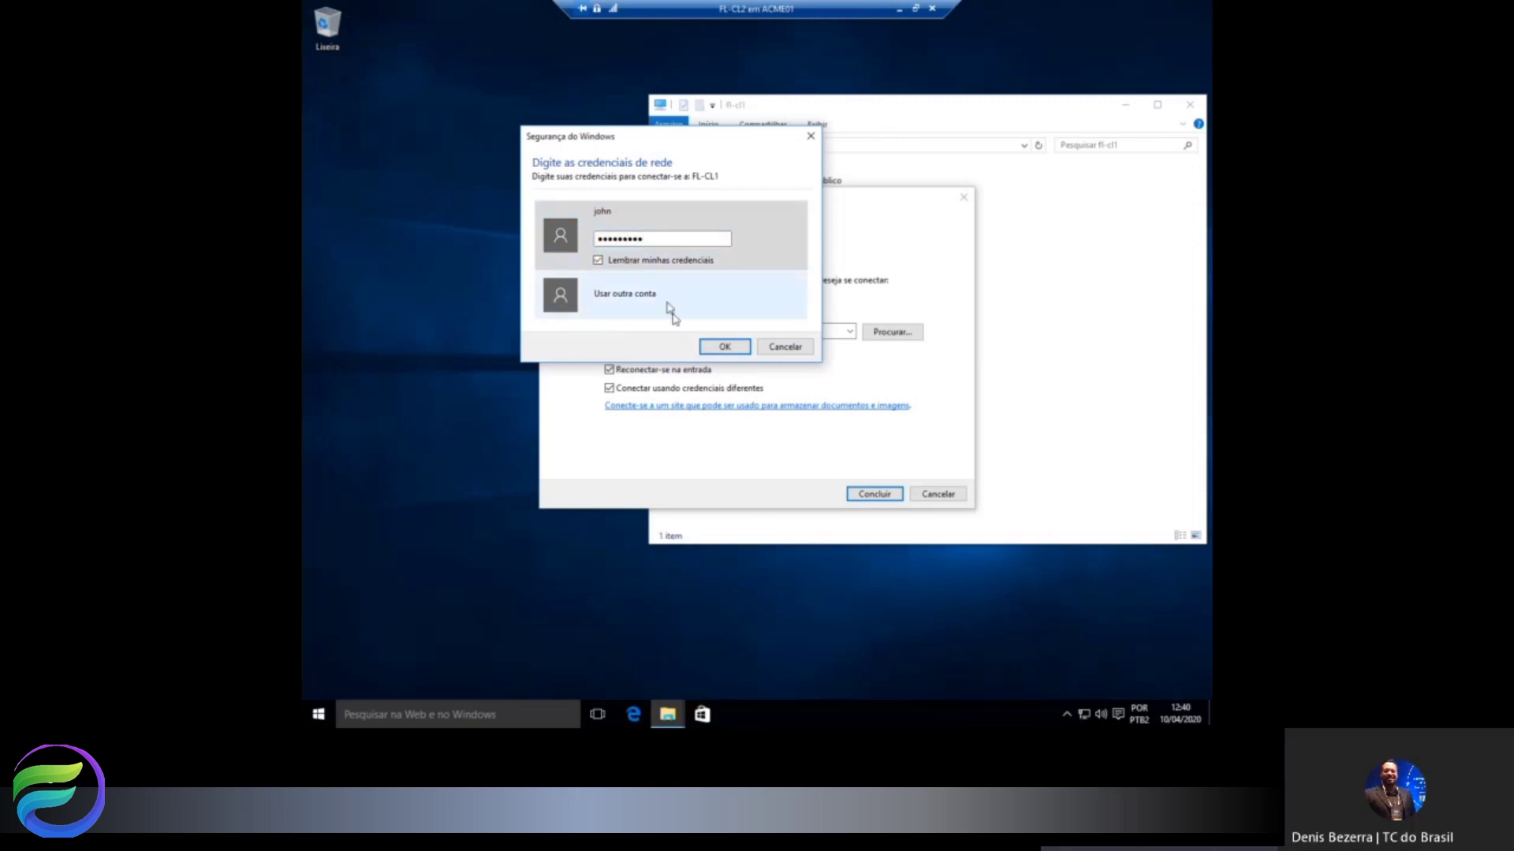
pyautogui.click(732, 354)
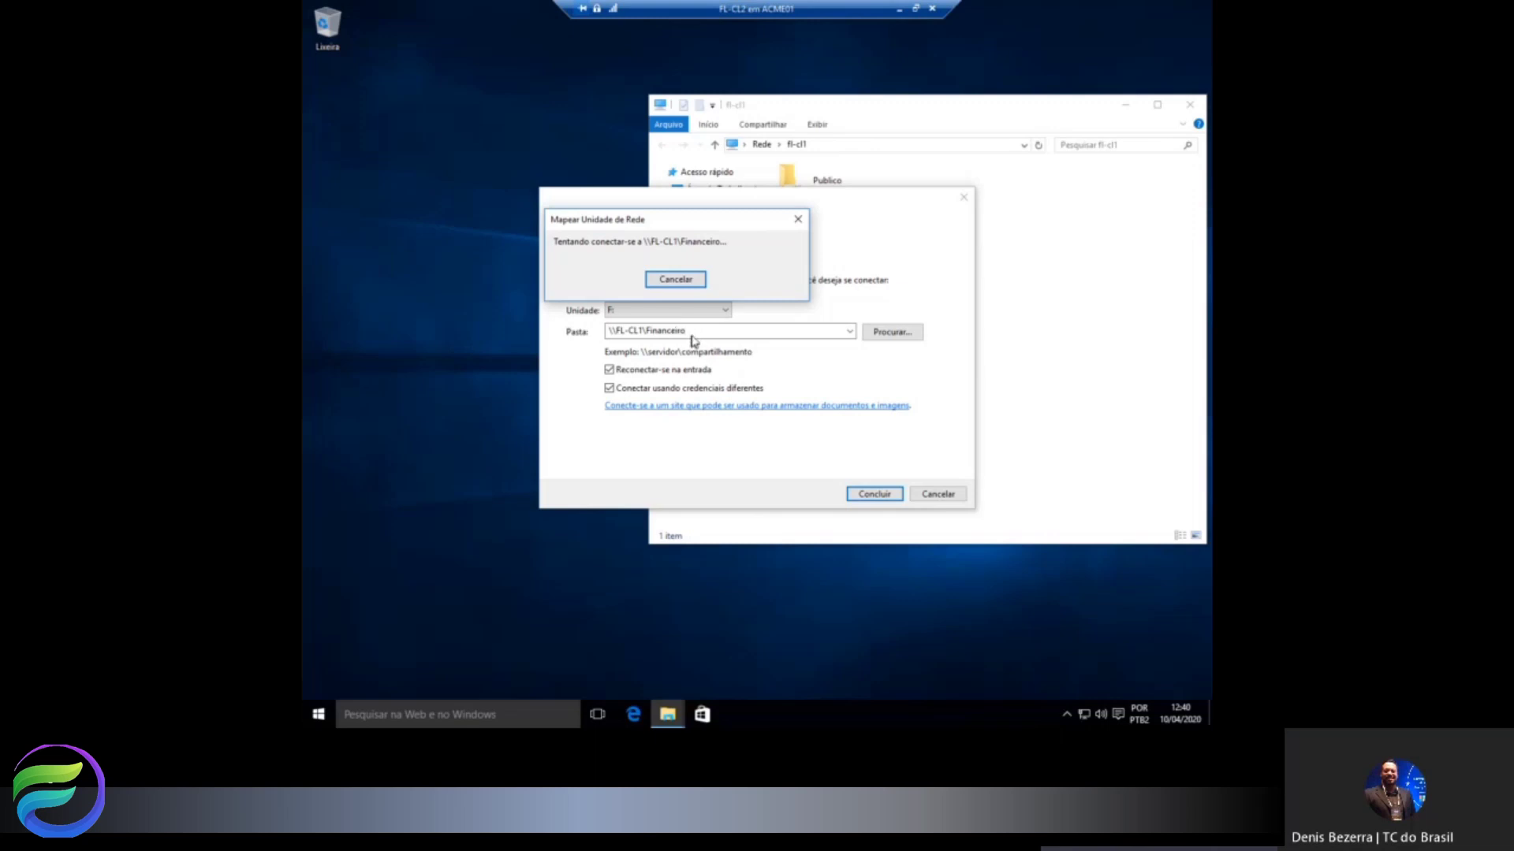
pyautogui.click(684, 281)
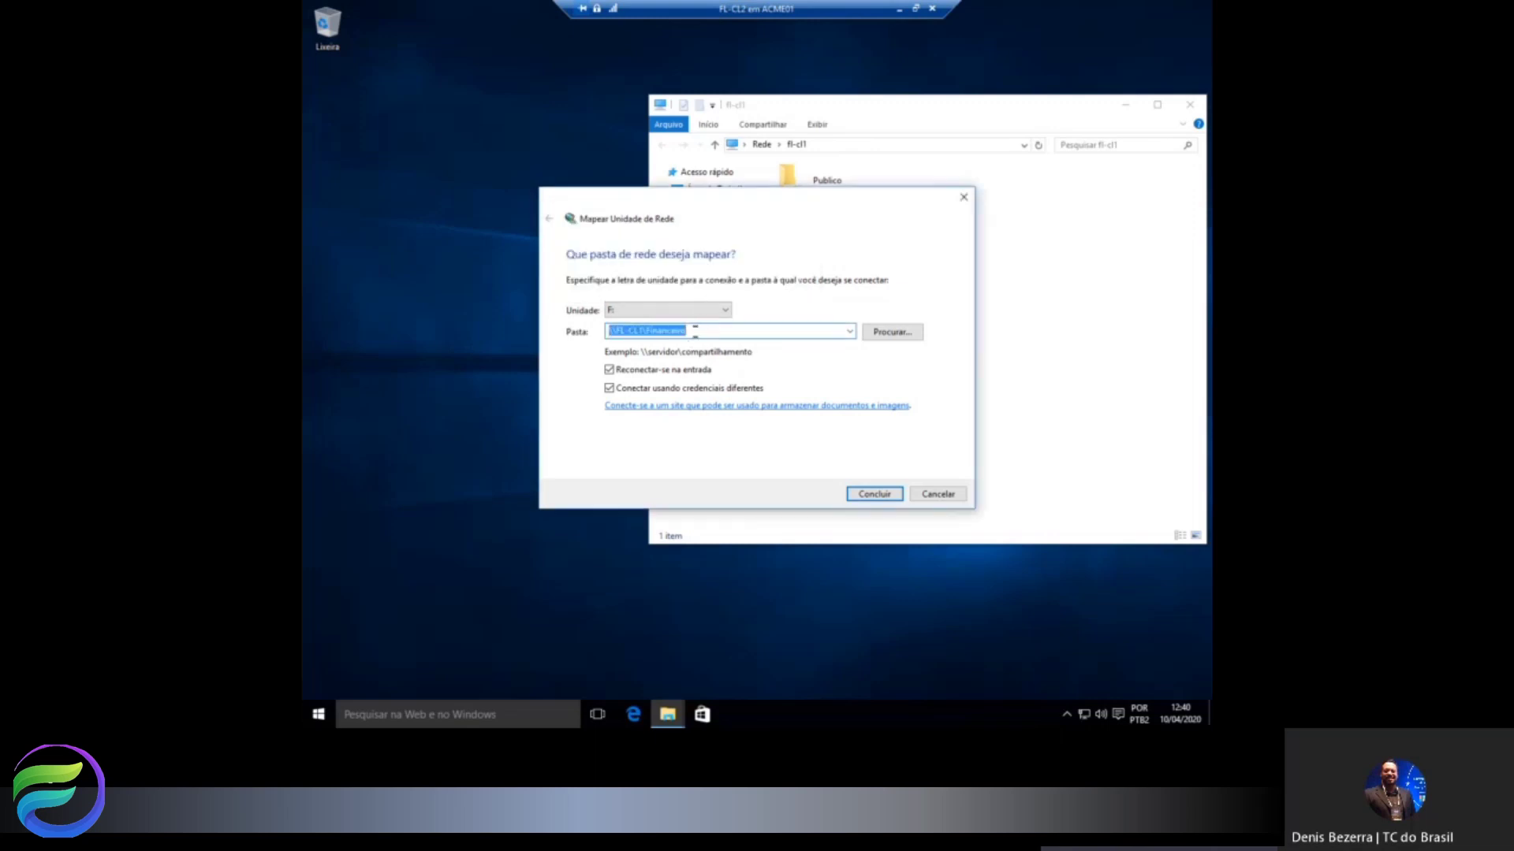
# Correct the path to \\FL-CL1\Financeiro$ and connect F: with the password, remembering the credentials.
pyautogui.click(695, 331)
pyautogui.write('$')
pyautogui.click(872, 495)
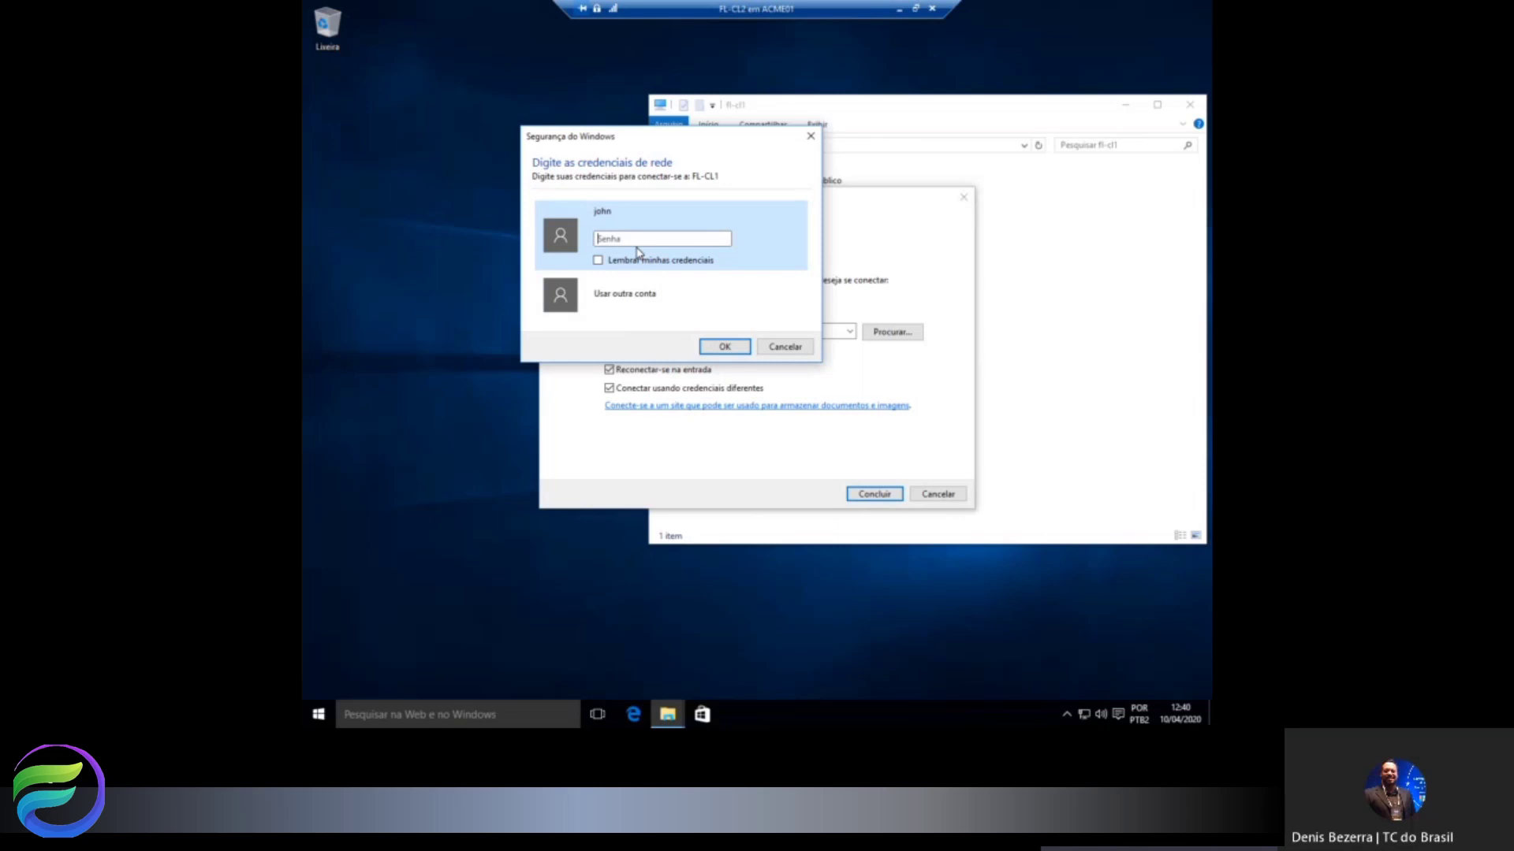
pyautogui.write('••••••')
pyautogui.press('BackSpace')
pyautogui.press('BackSpace')
pyautogui.press('BackSpace')
pyautogui.press('BackSpace')
pyautogui.press('BackSpace')
pyautogui.press('BackSpace')
pyautogui.press('BackSpace')
pyautogui.write('•••••••••')
pyautogui.click(628, 260)
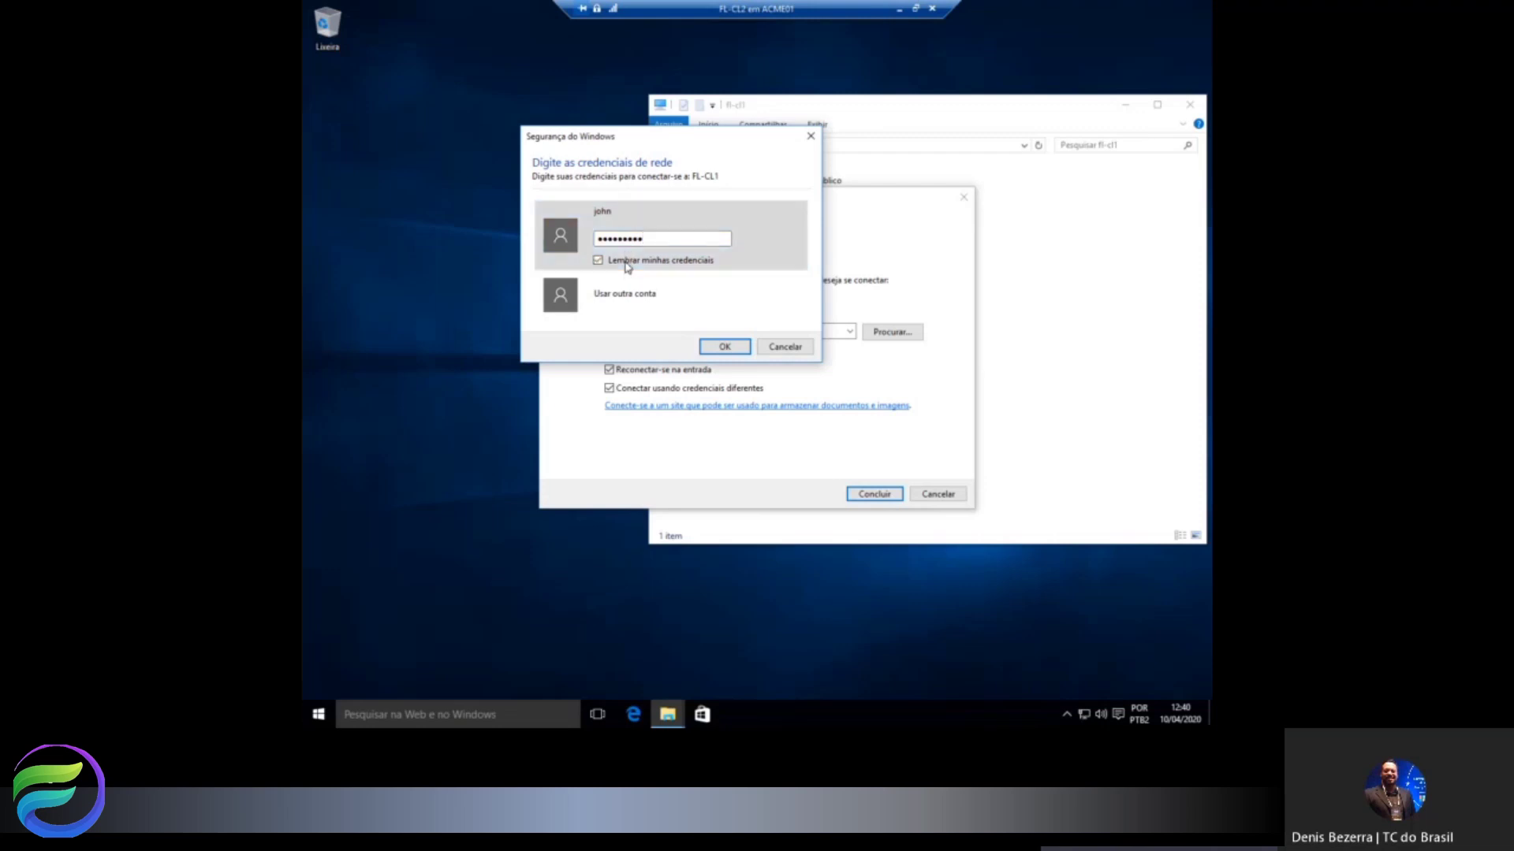
pyautogui.click(725, 347)
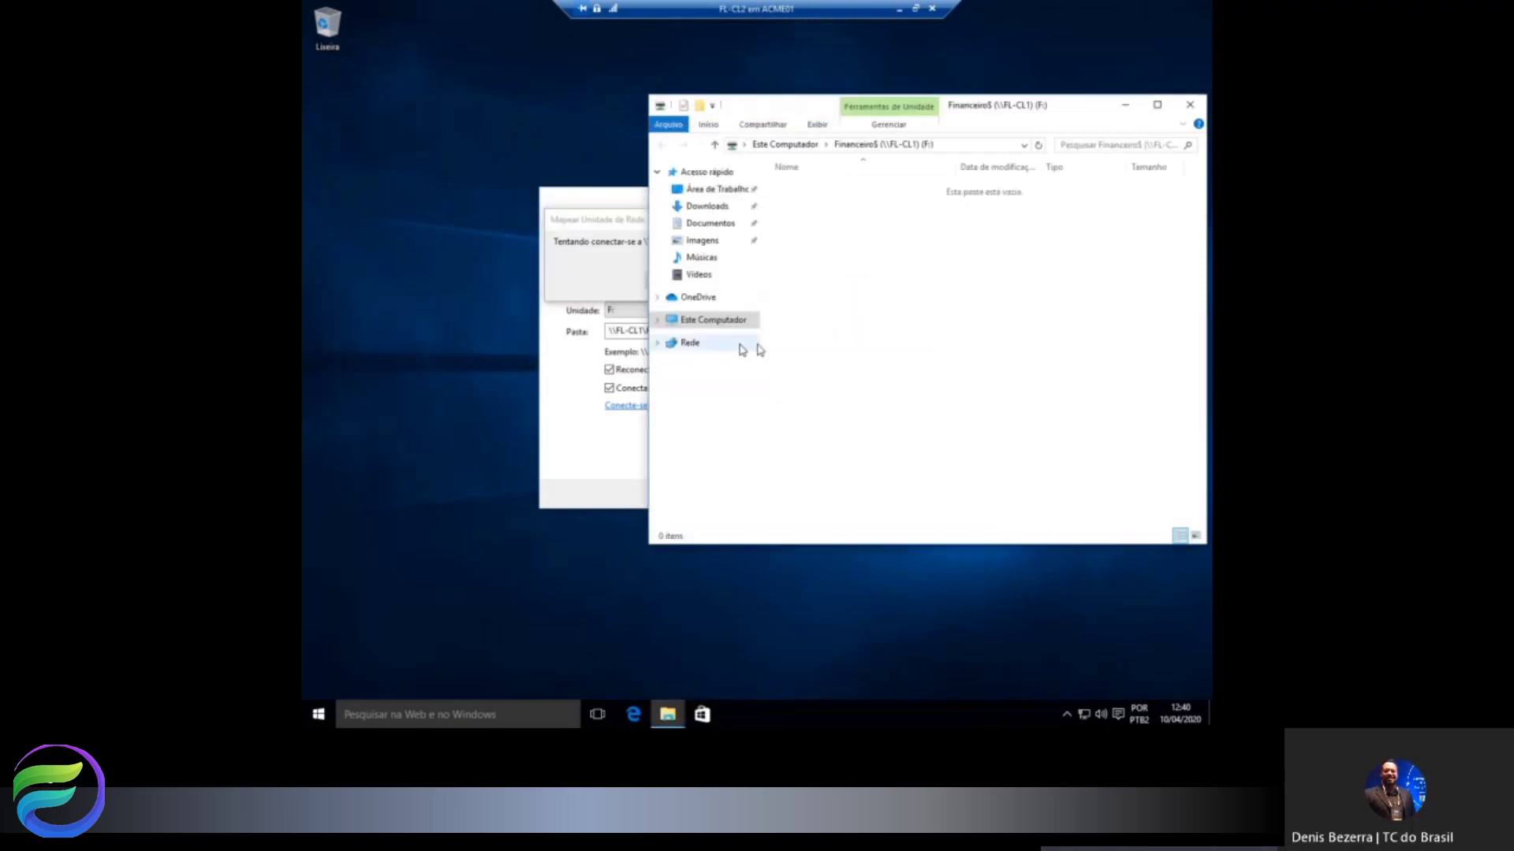
# Create a 'Folha de Pagamento' folder on mapped drive F:, then minimise the FL-CL2 window.
pyautogui.rightClick(855, 236)
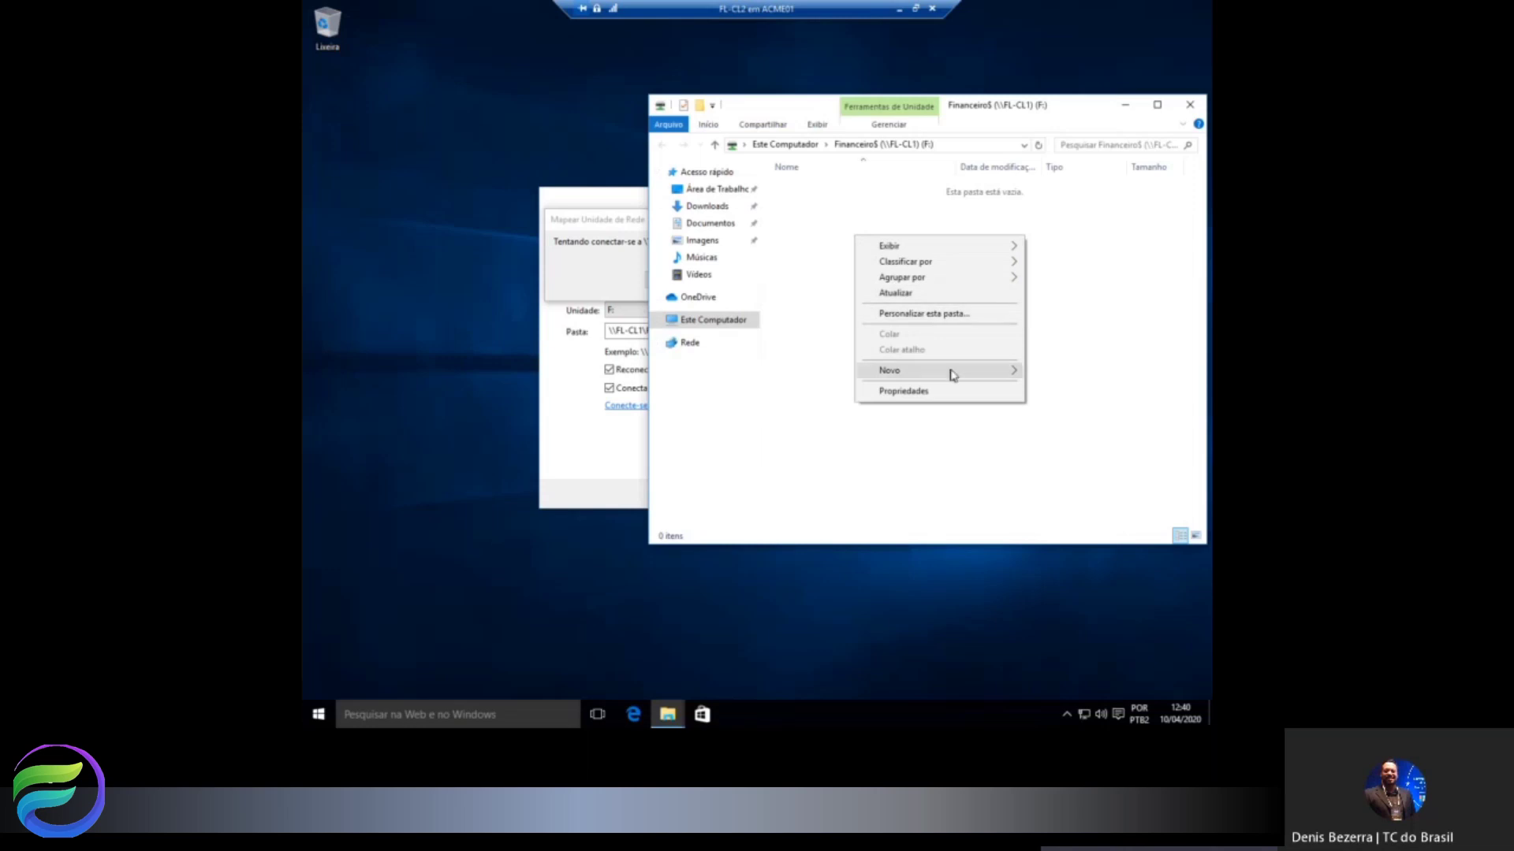
pyautogui.moveTo(981, 376)
pyautogui.click(1048, 373)
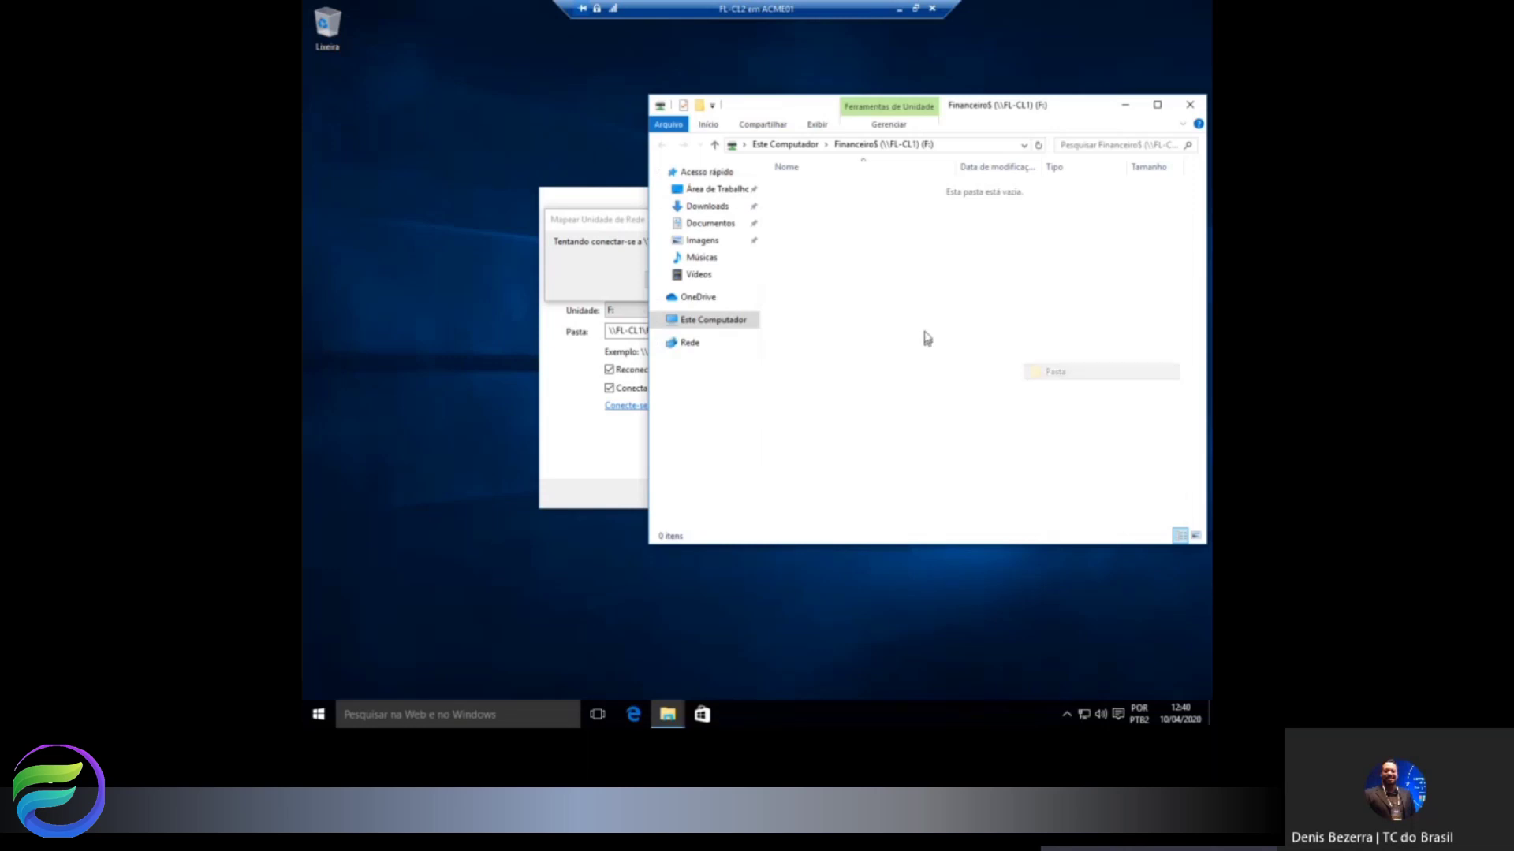
pyautogui.write('Fol')
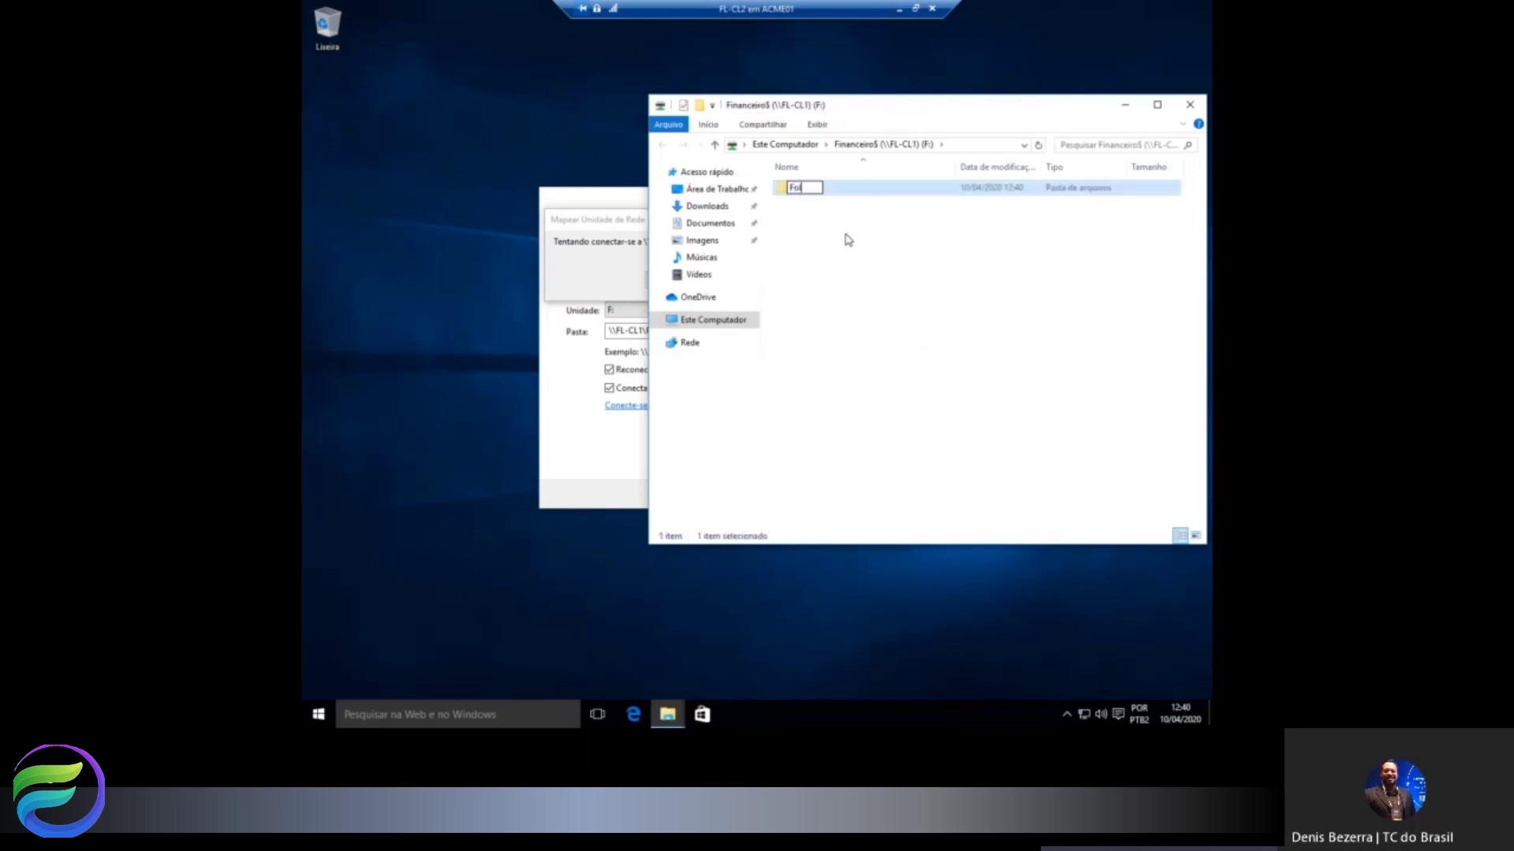
pyautogui.write('ha de Pagamento')
pyautogui.click(847, 239)
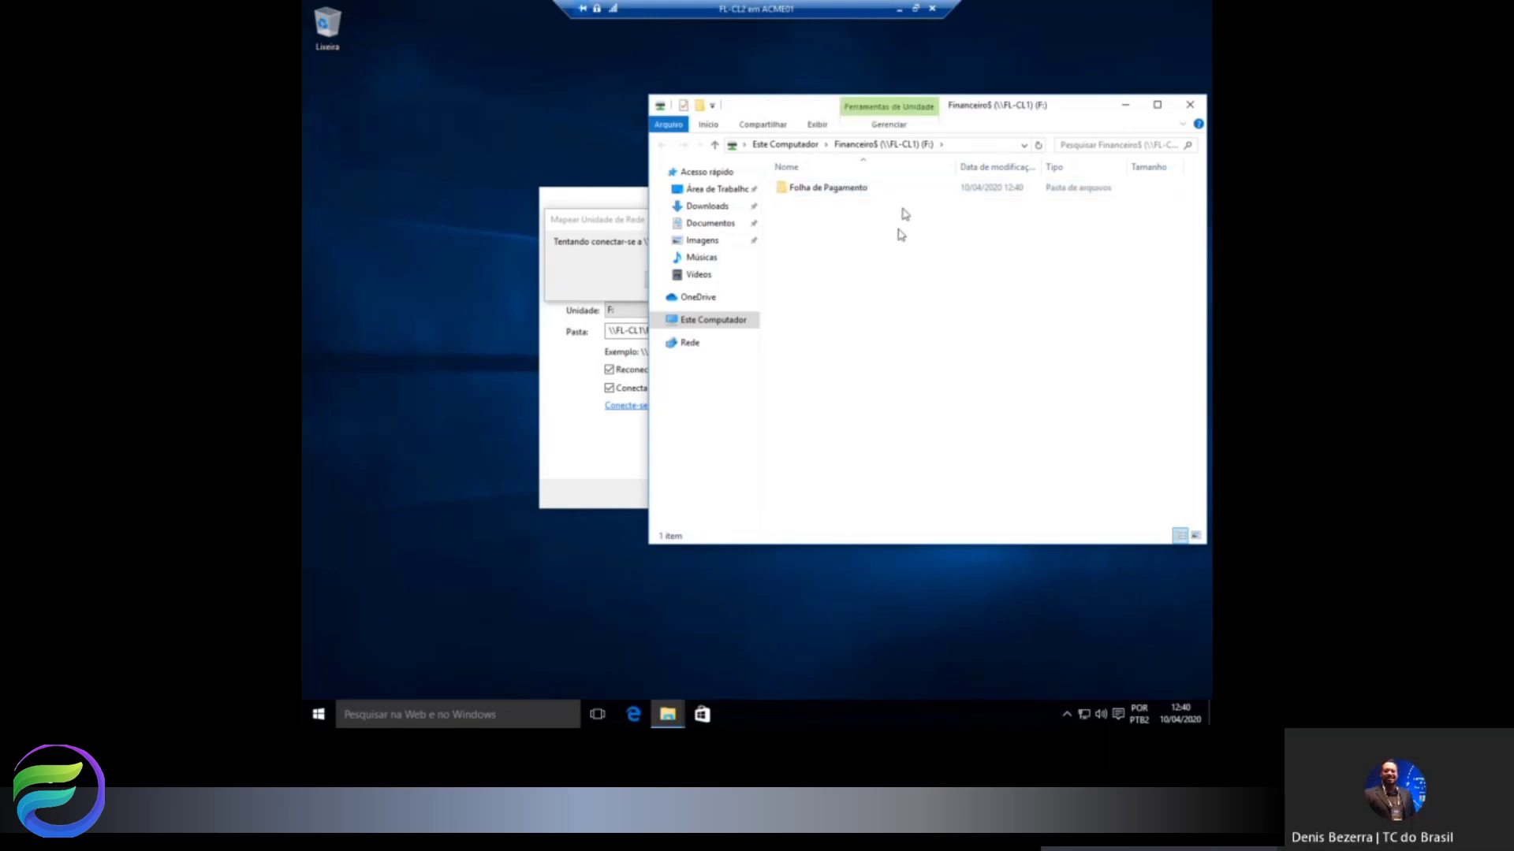
pyautogui.click(899, 10)
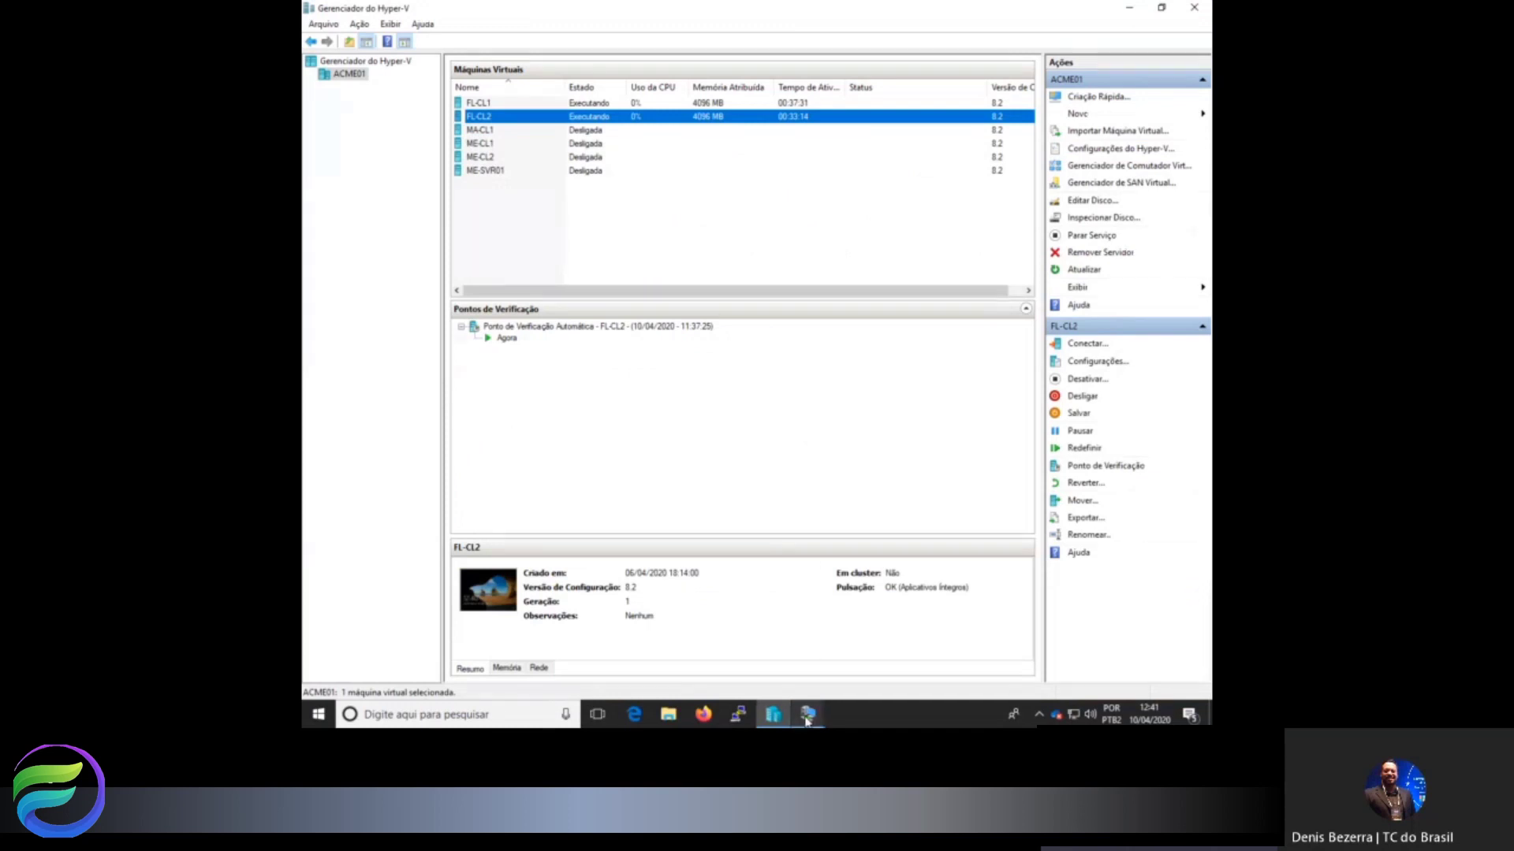
# On FL-CL1, open C:\Financeiro showing Folha de Pagamento and launch Computer Management from Este Computador.
pyautogui.moveTo(806, 719)
pyautogui.click(774, 615)
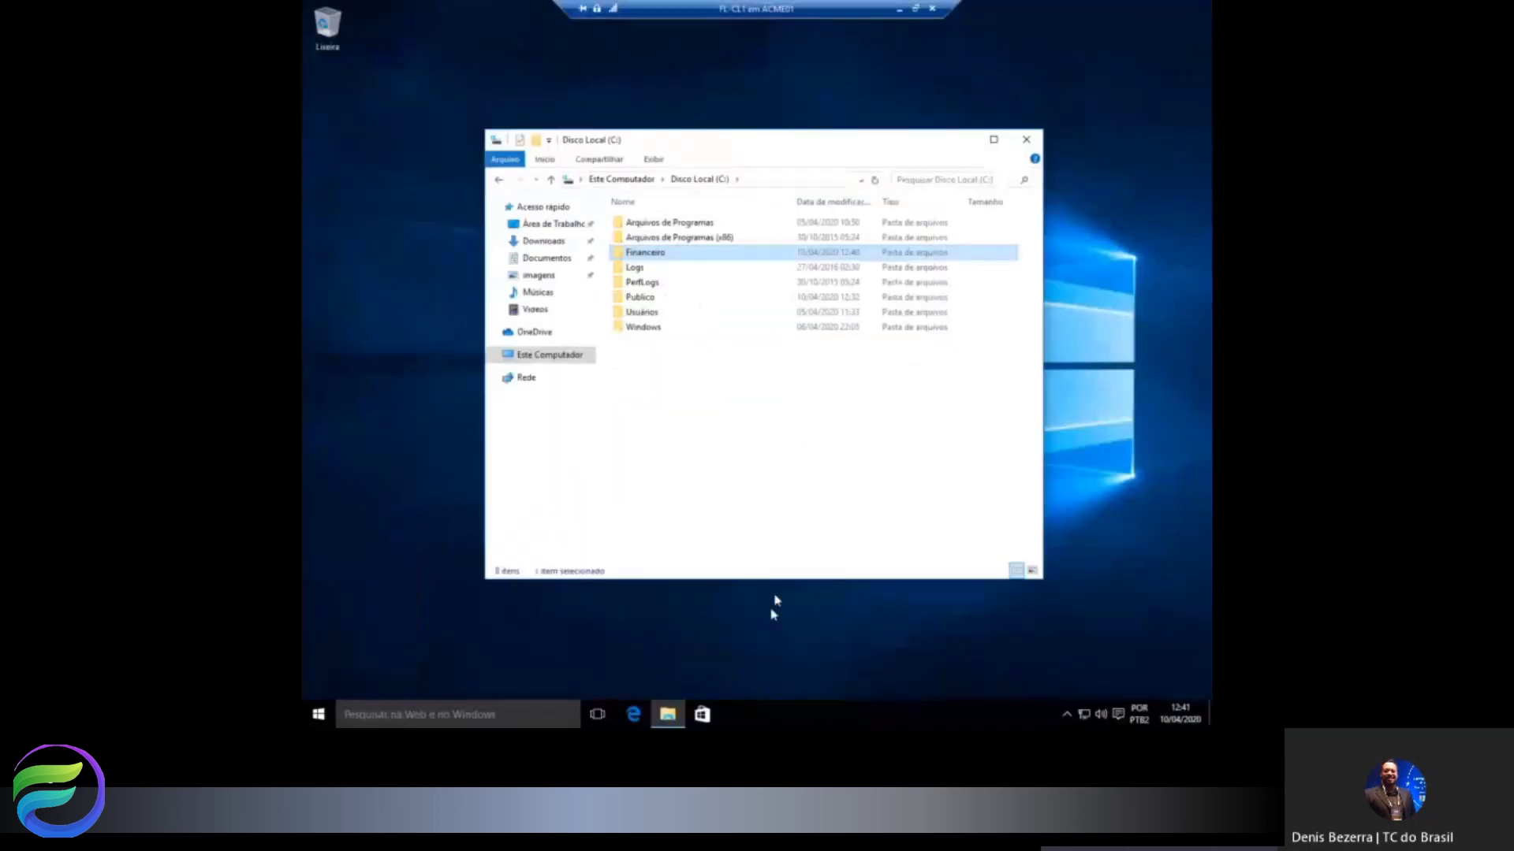
pyautogui.doubleClick(660, 257)
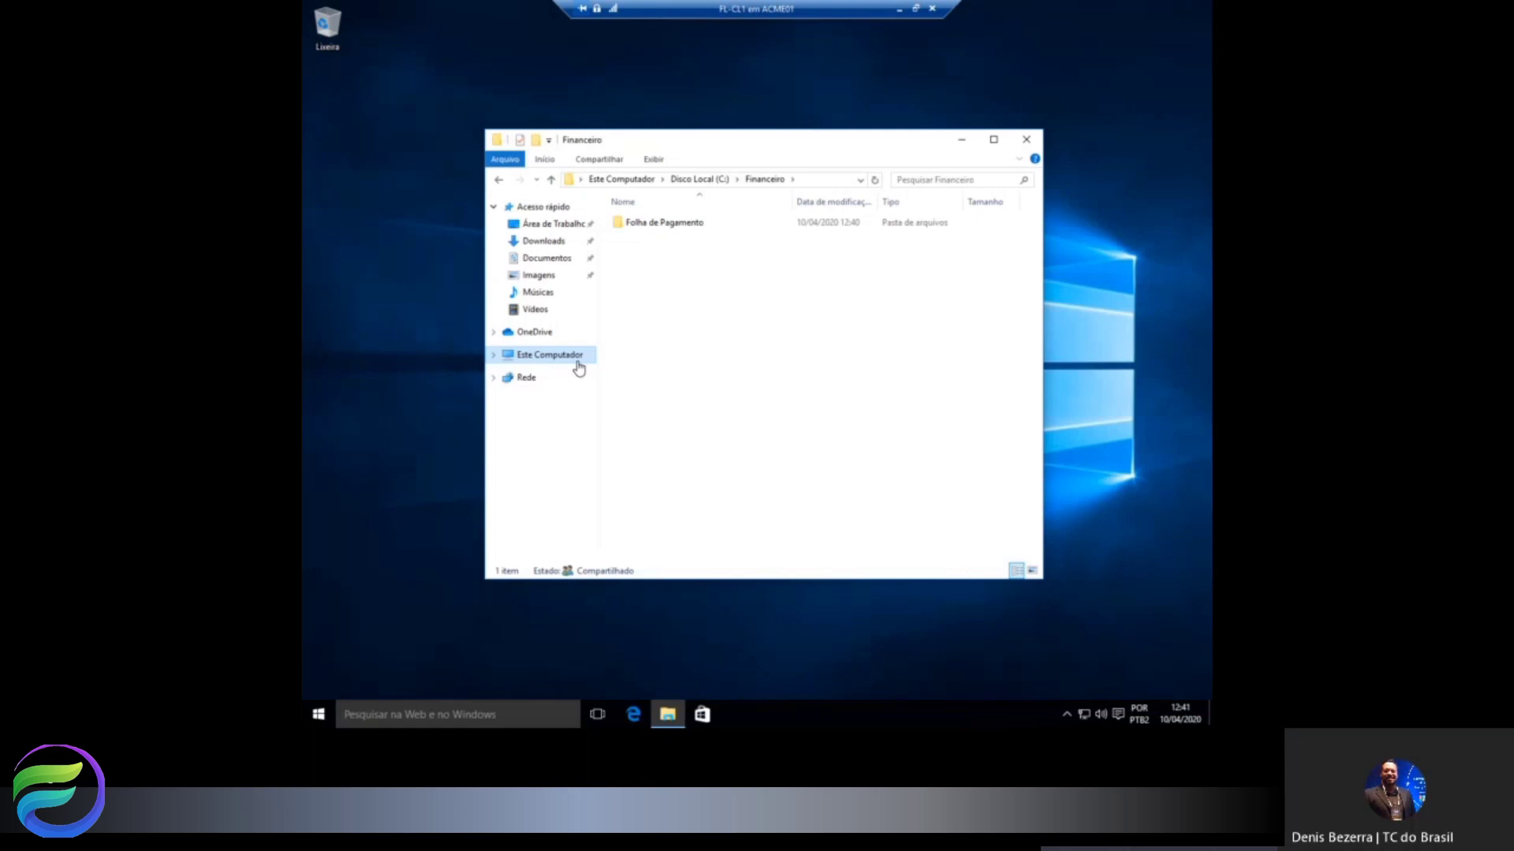
pyautogui.rightClick(554, 354)
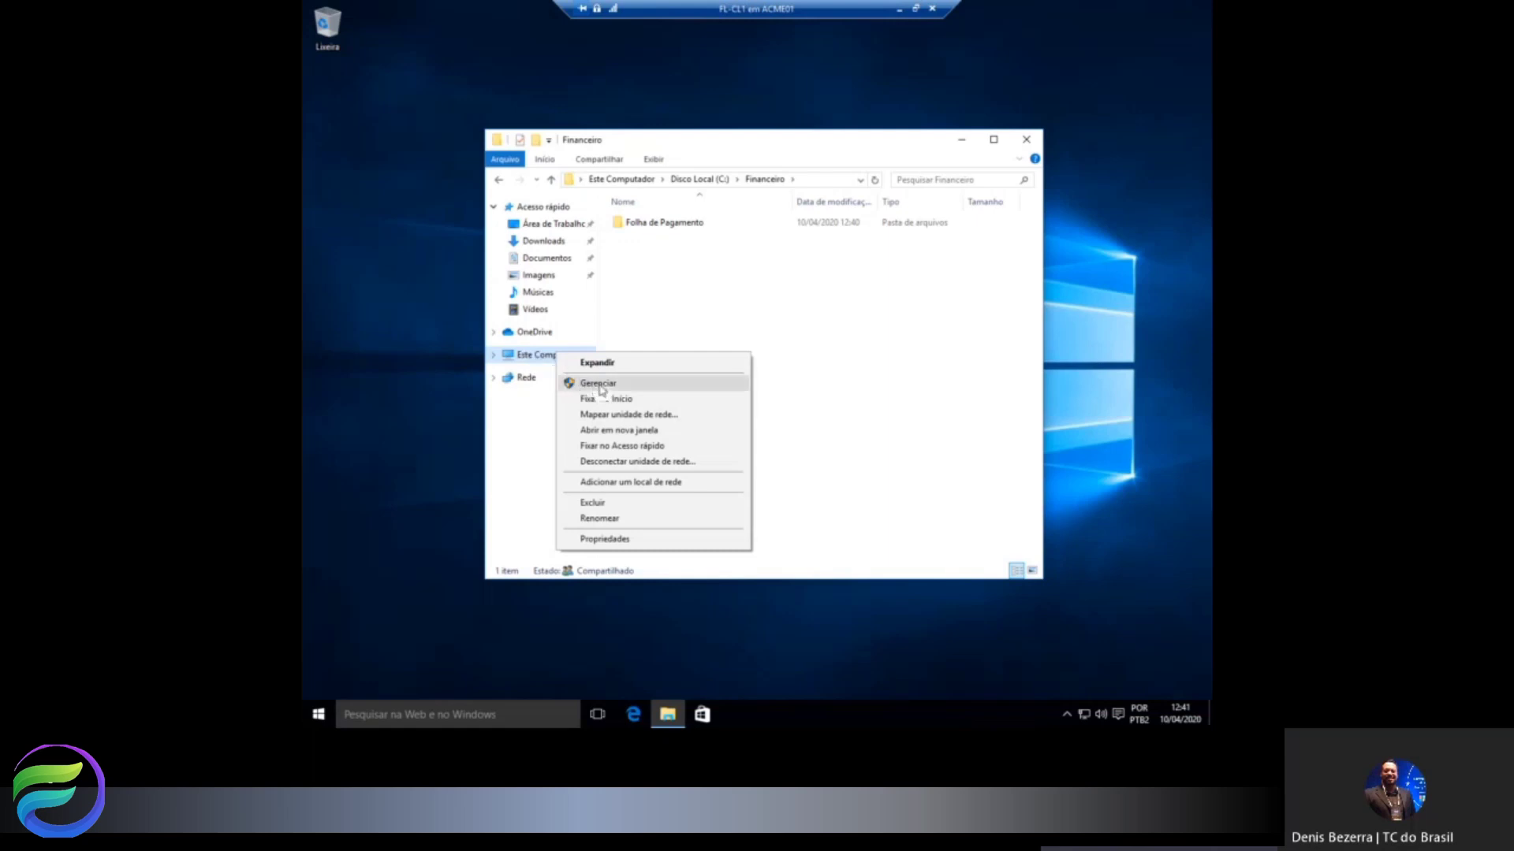
pyautogui.click(598, 386)
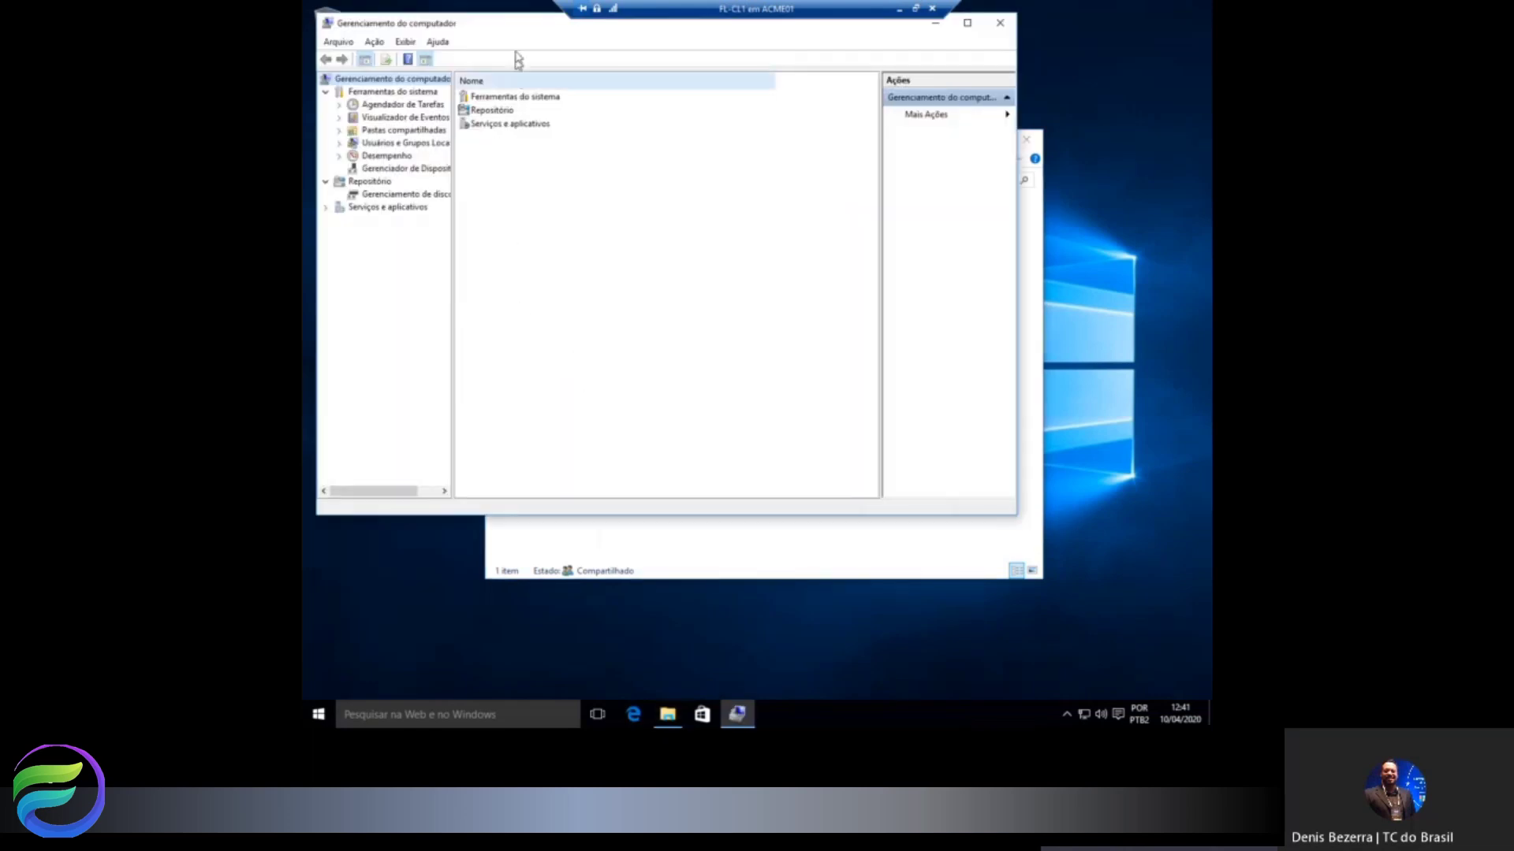
# Open a New User form from Usuários e Grupos Locais > Usuários.
pyautogui.moveTo(517, 23); pyautogui.dragTo(749, 77)
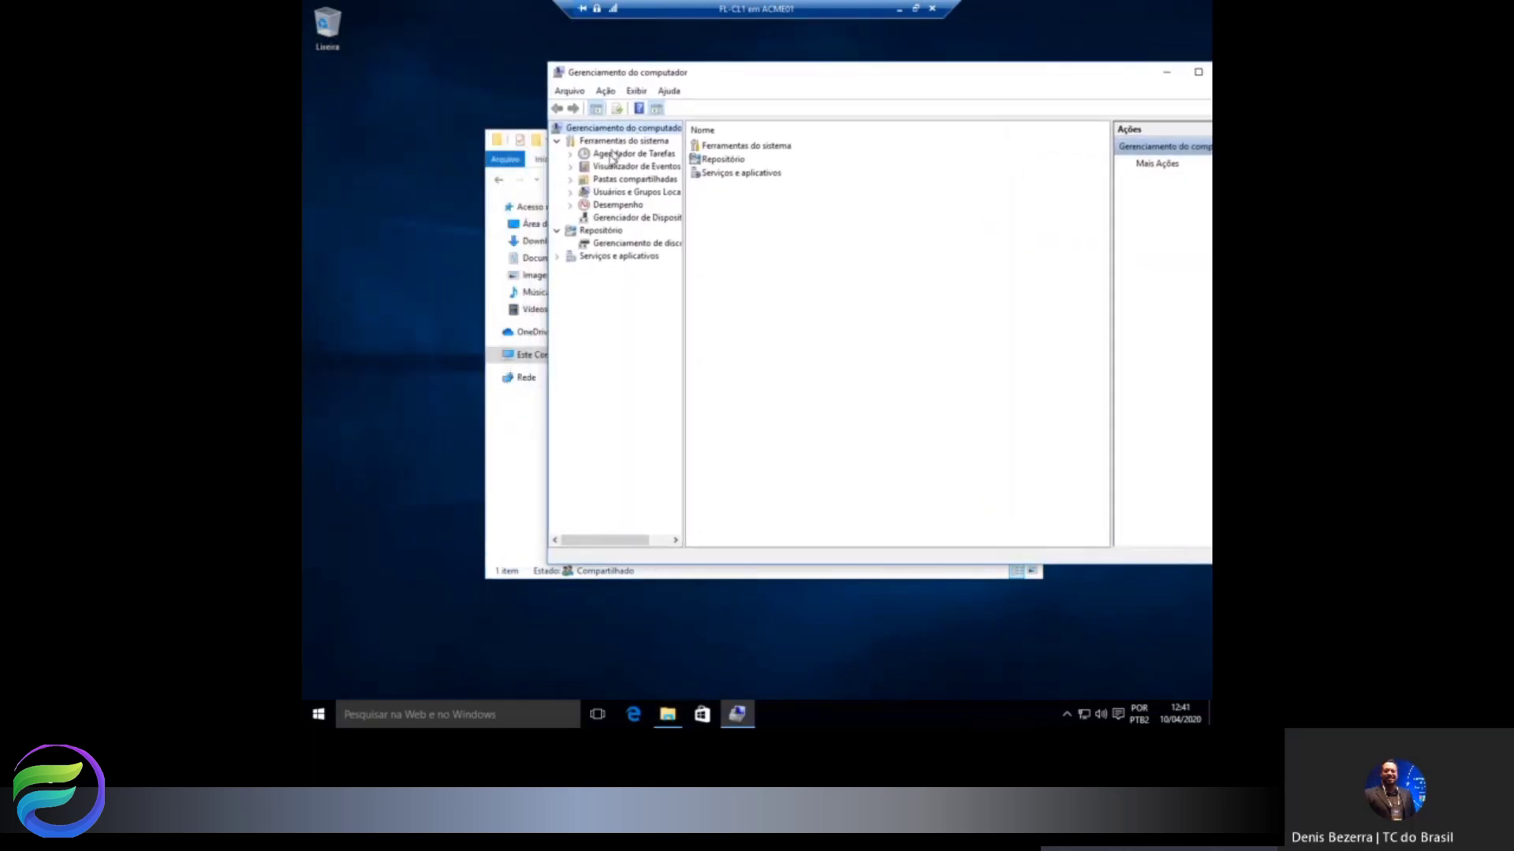
pyautogui.click(570, 192)
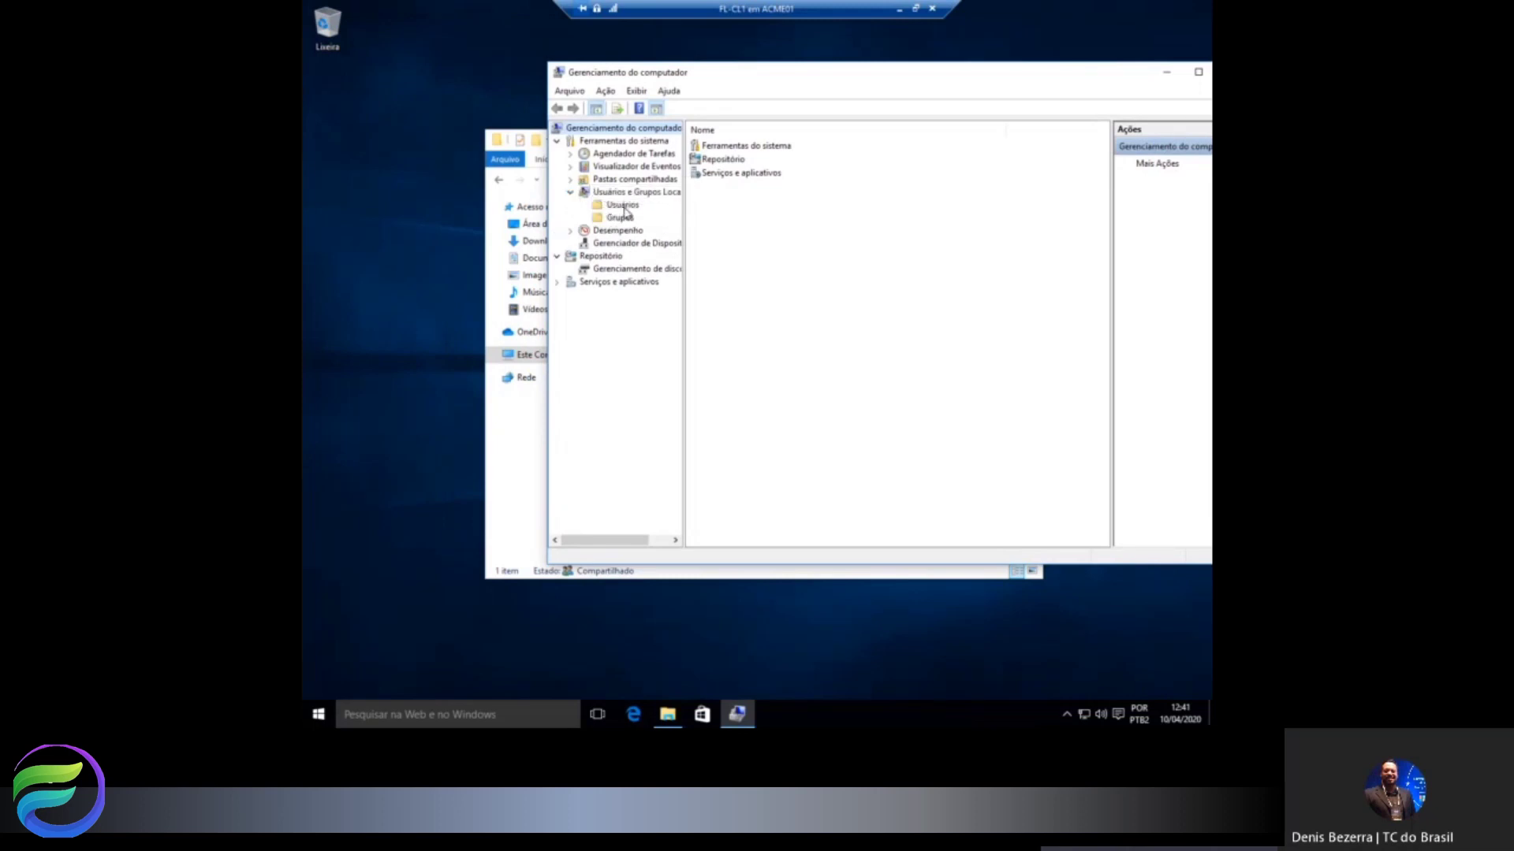
pyautogui.click(623, 207)
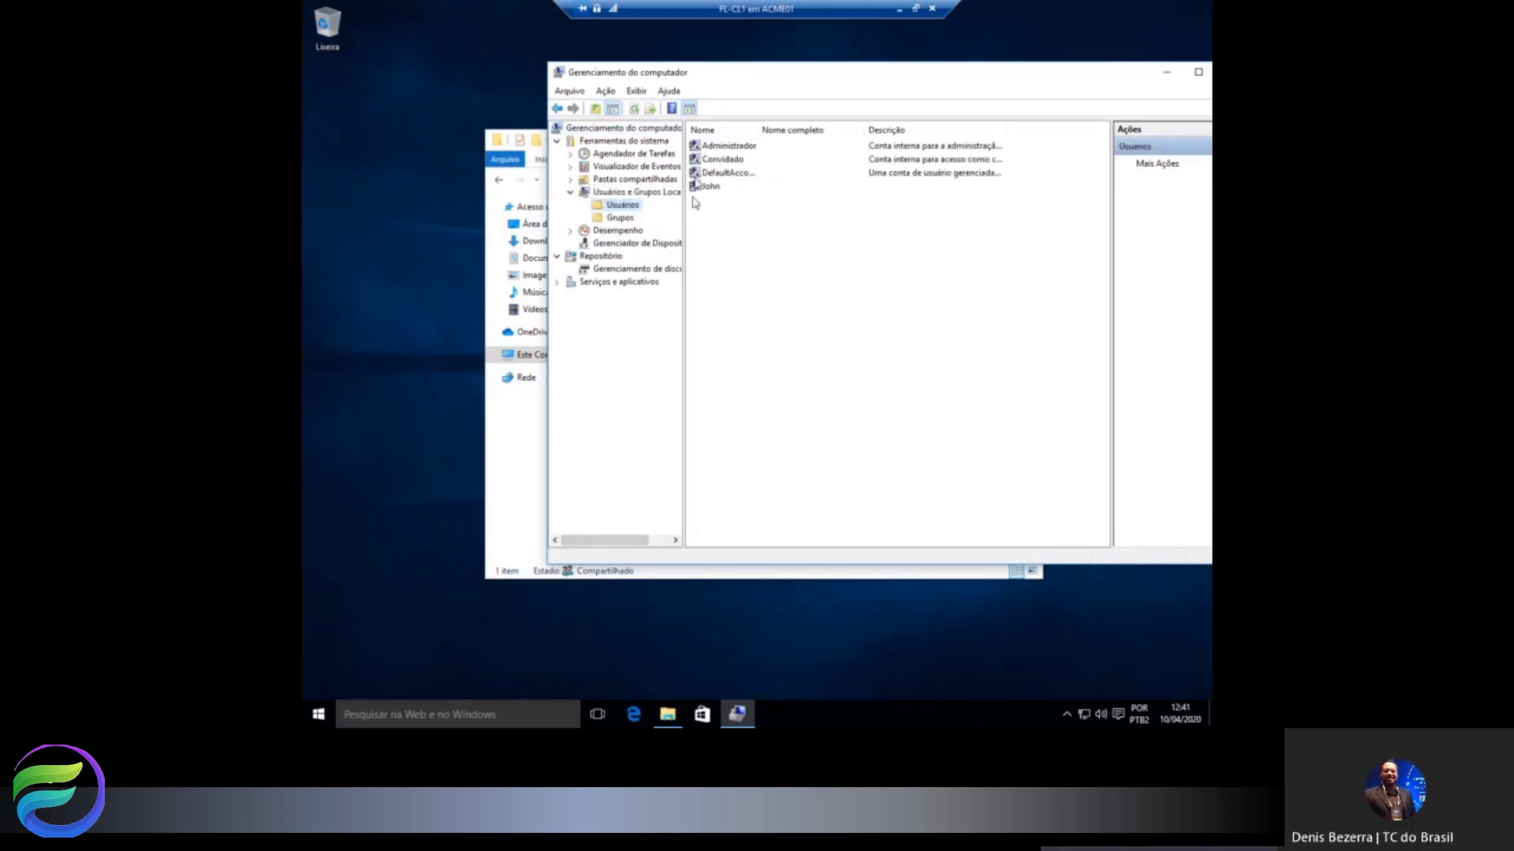
pyautogui.rightClick(712, 224)
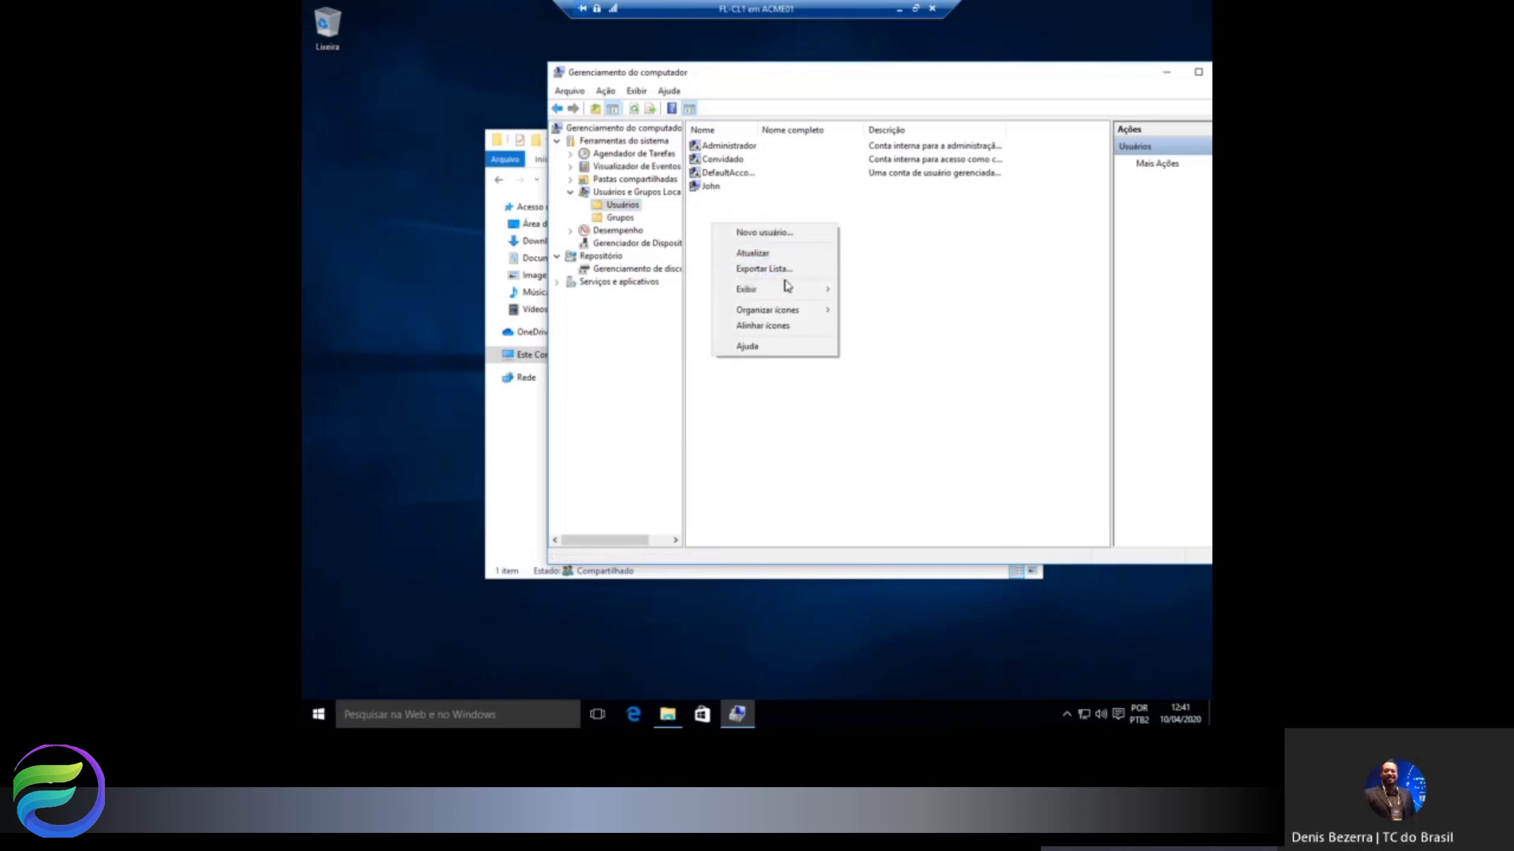
pyautogui.click(761, 234)
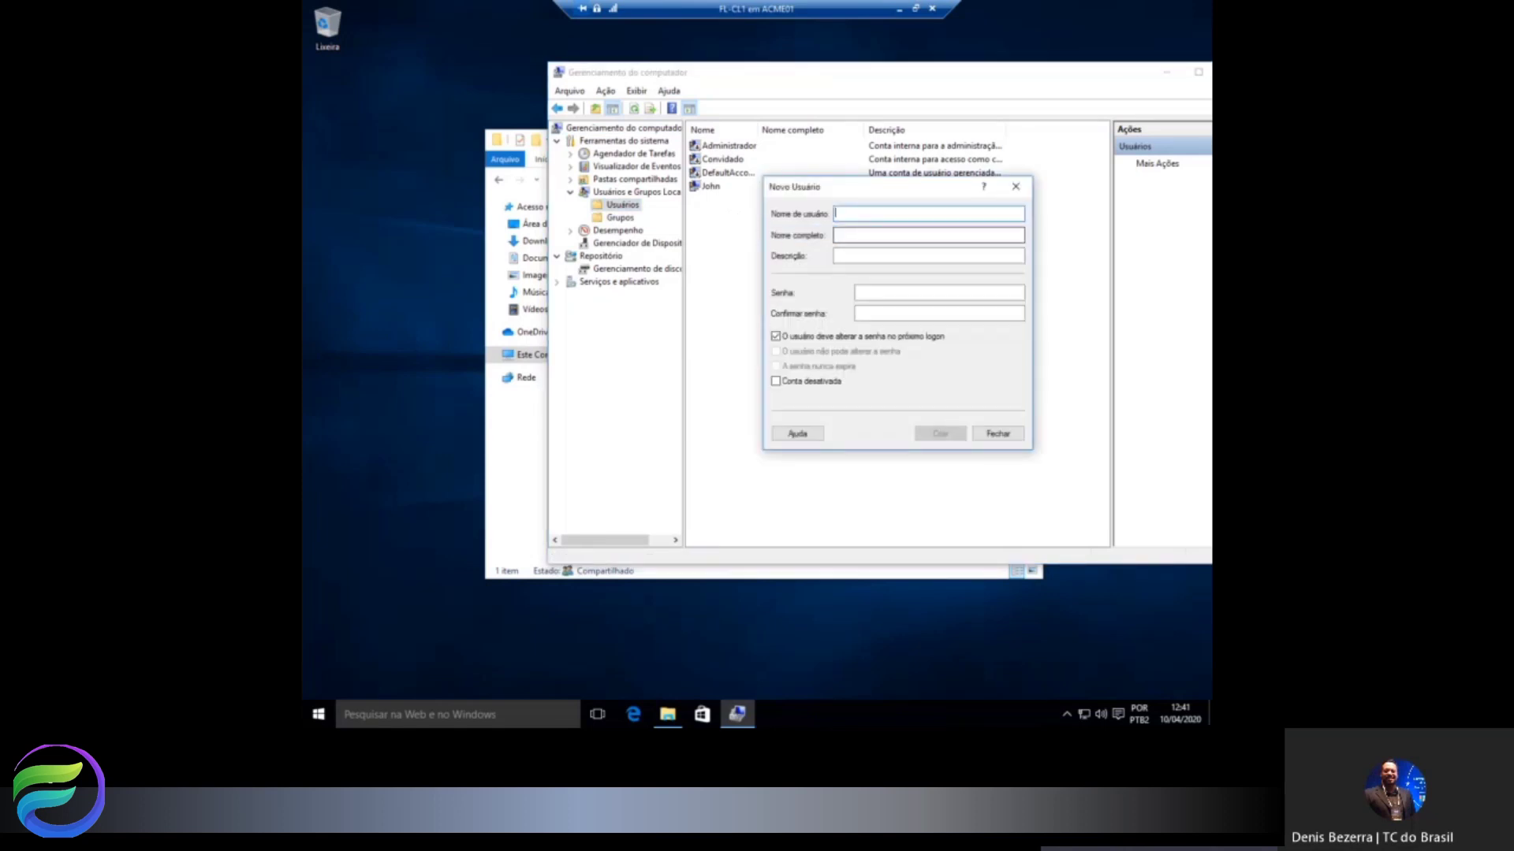
# Create the local user with its name, description and password, without forced password change at next logon.
pyautogui.write('M')
pyautogui.press('Tab')
pyautogui.press('Tab')
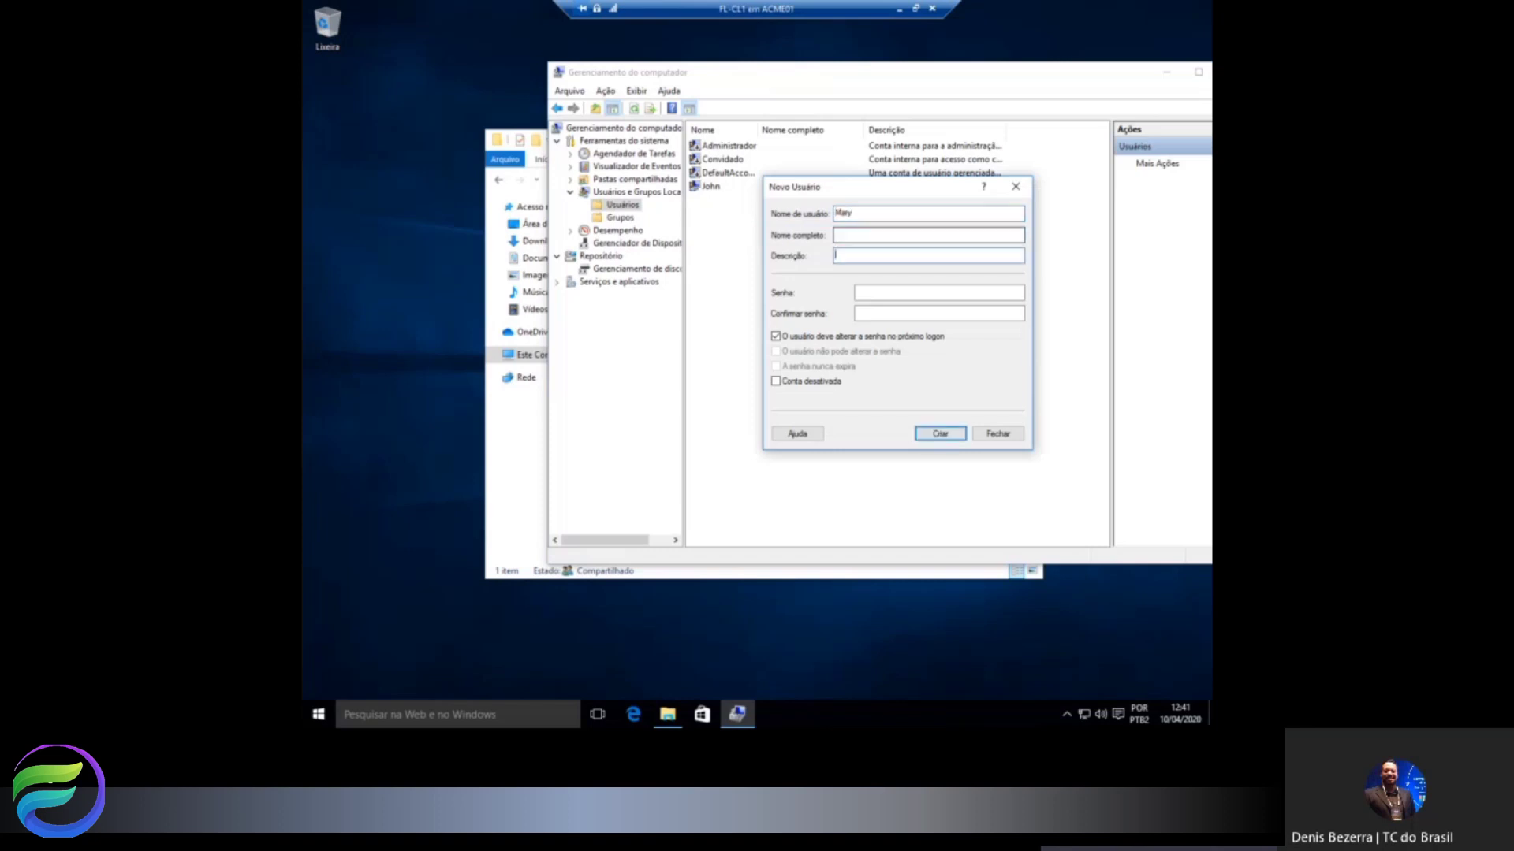
pyautogui.click(891, 235)
pyautogui.press('Tab')
pyautogui.write('Mary')
pyautogui.press('Tab')
pyautogui.press('Tab')
pyautogui.write('••')
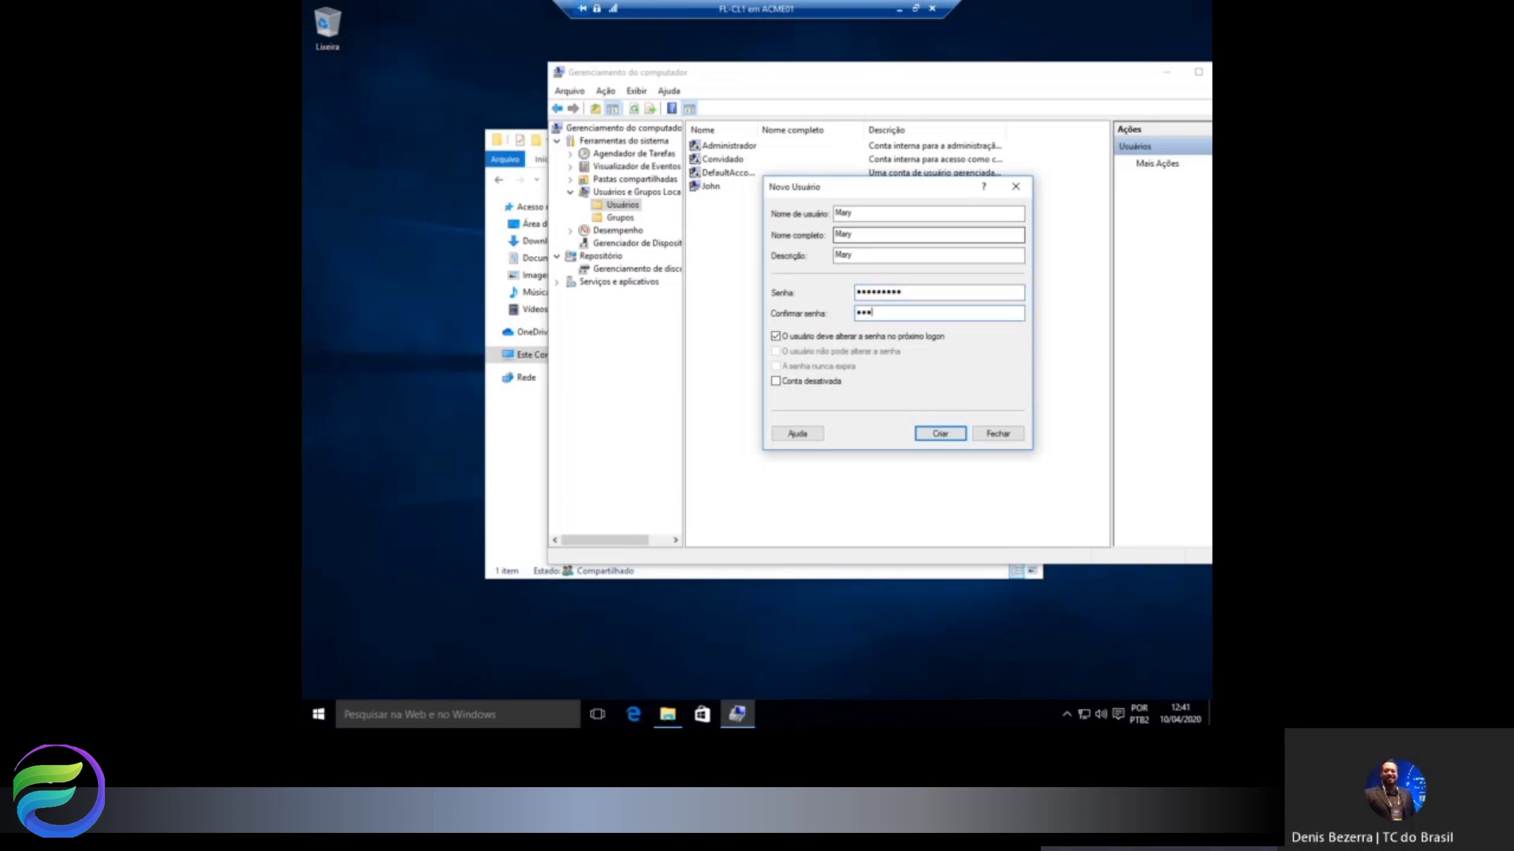
pyautogui.write('•••••••')
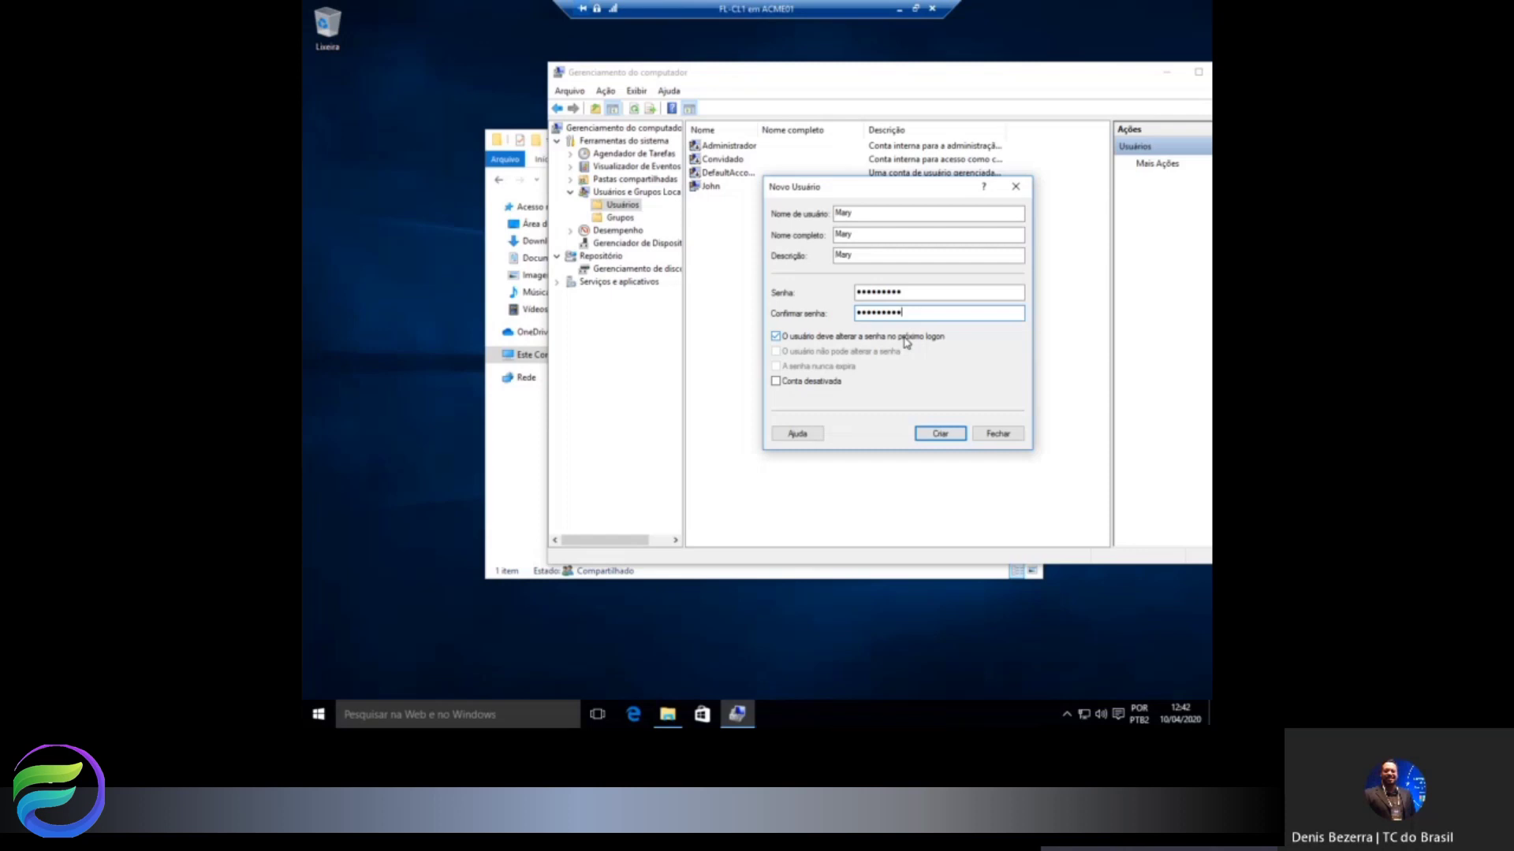
pyautogui.click(906, 338)
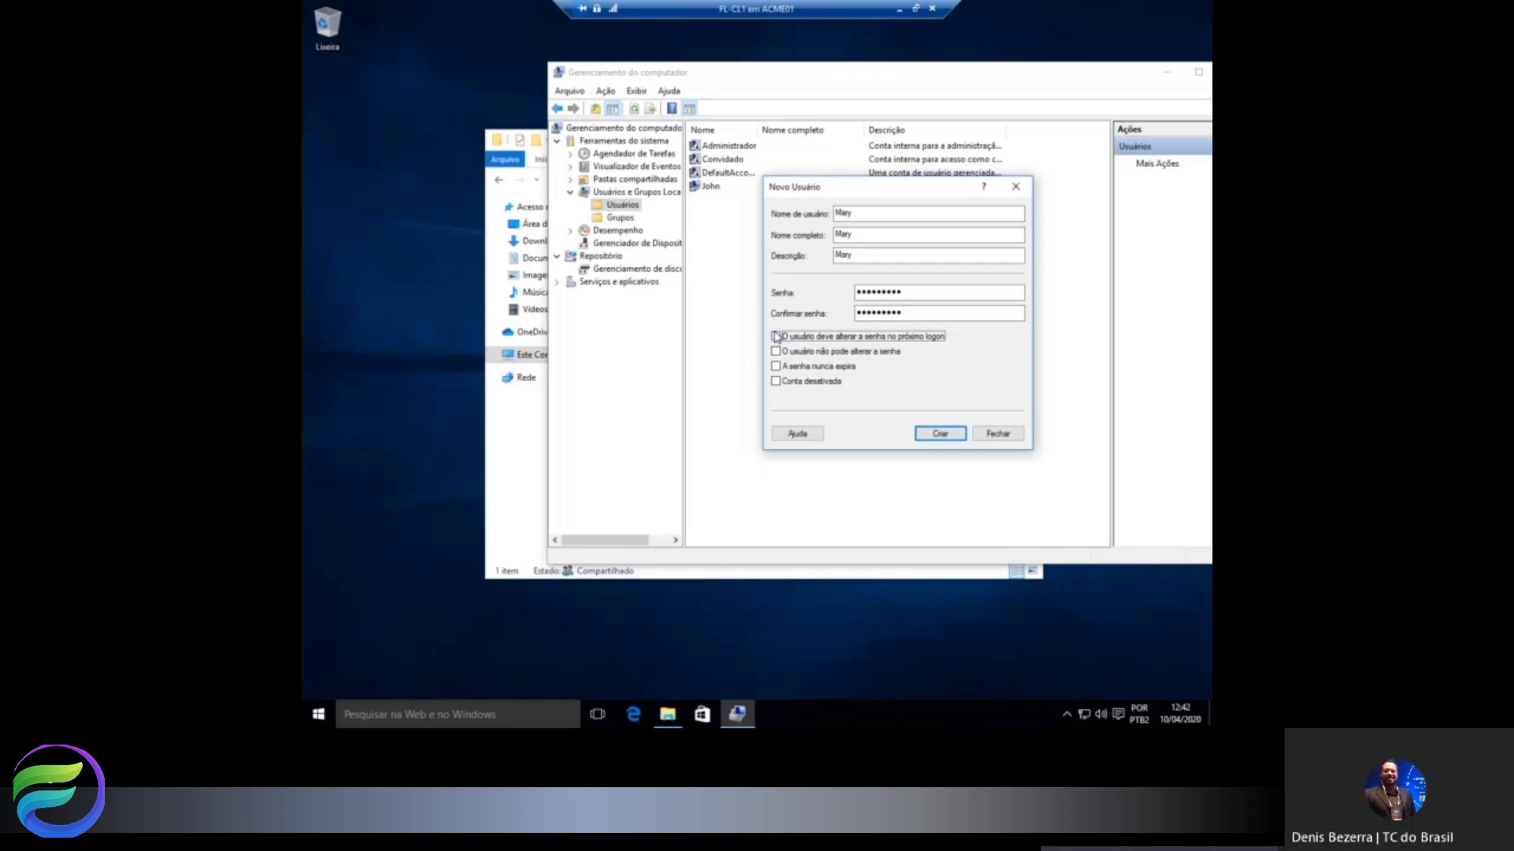
pyautogui.click(933, 437)
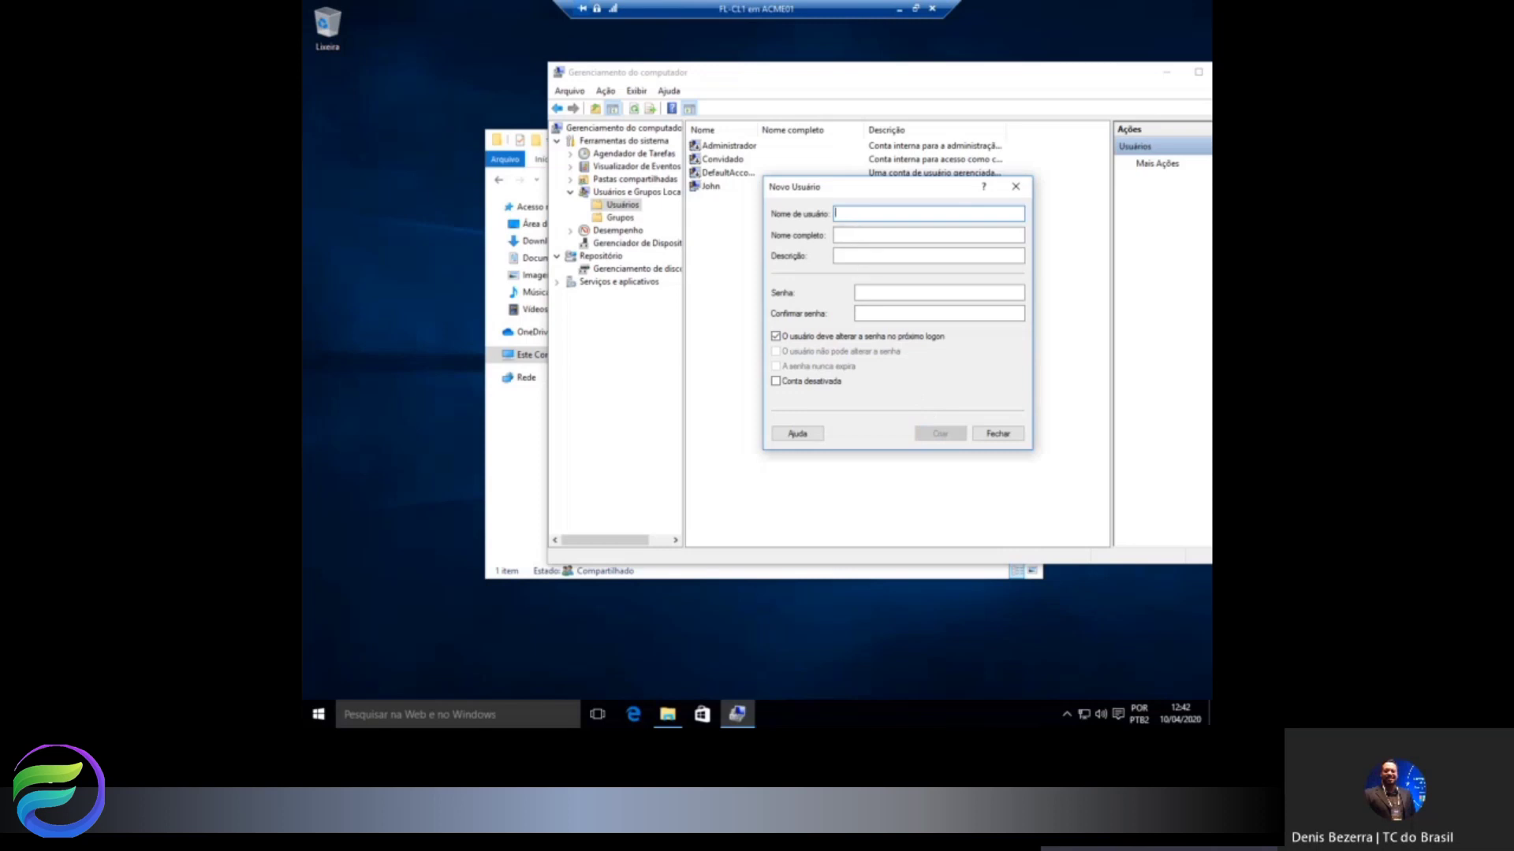
# Create a second local user with matching name, full name and description, a password, and no forced change.
pyautogui.write('Ana')
pyautogui.press('Tab')
pyautogui.write('Ana')
pyautogui.press('Tab')
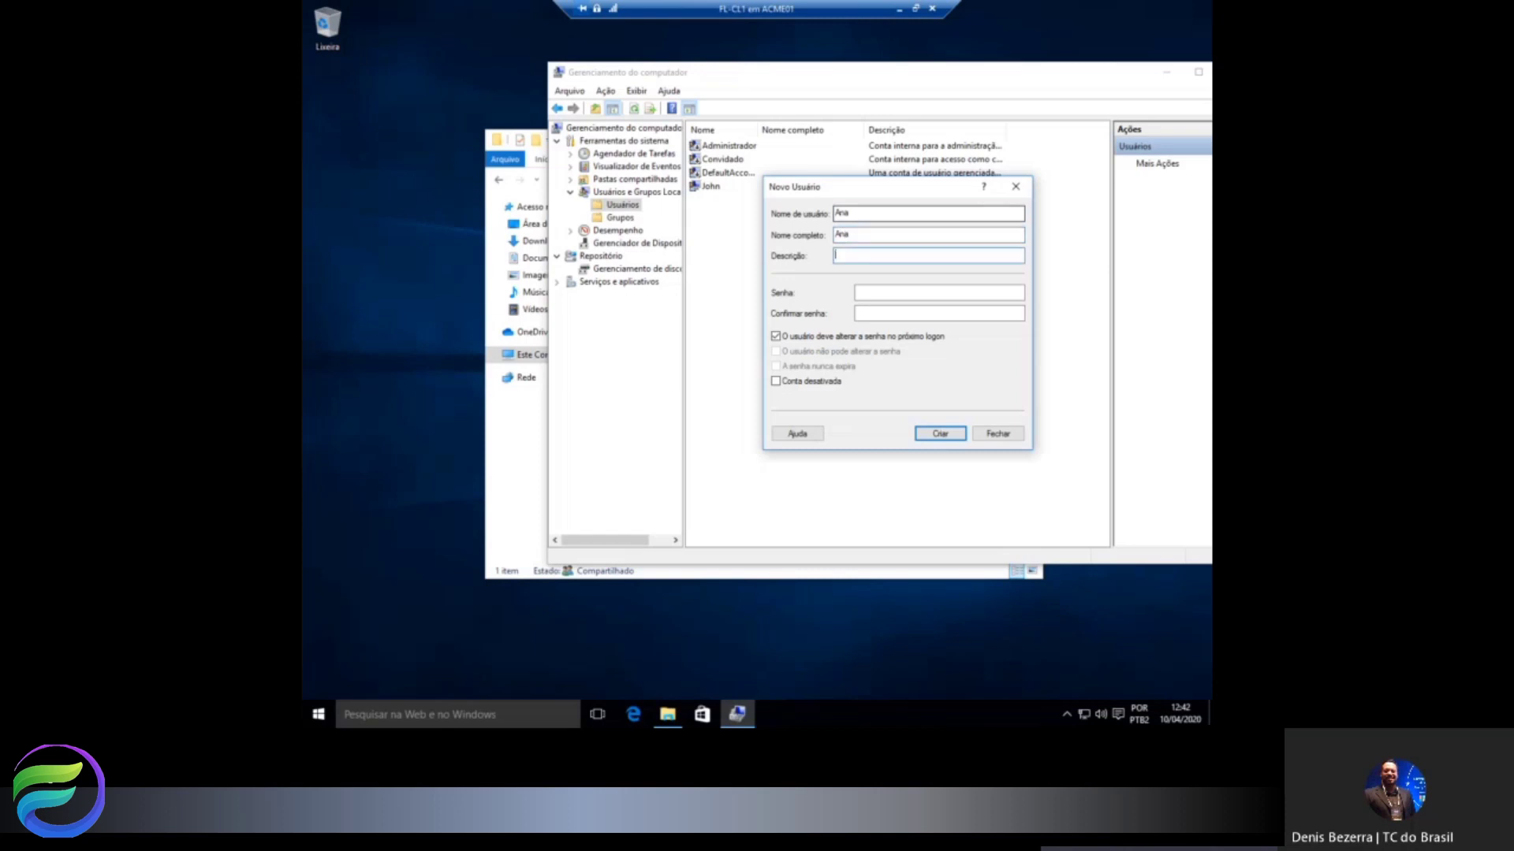
pyautogui.write('Ana')
pyautogui.press('Tab')
pyautogui.write('•••••••••')
pyautogui.press('Tab')
pyautogui.write('•••')
pyautogui.press('BackSpace')
pyautogui.press('BackSpace')
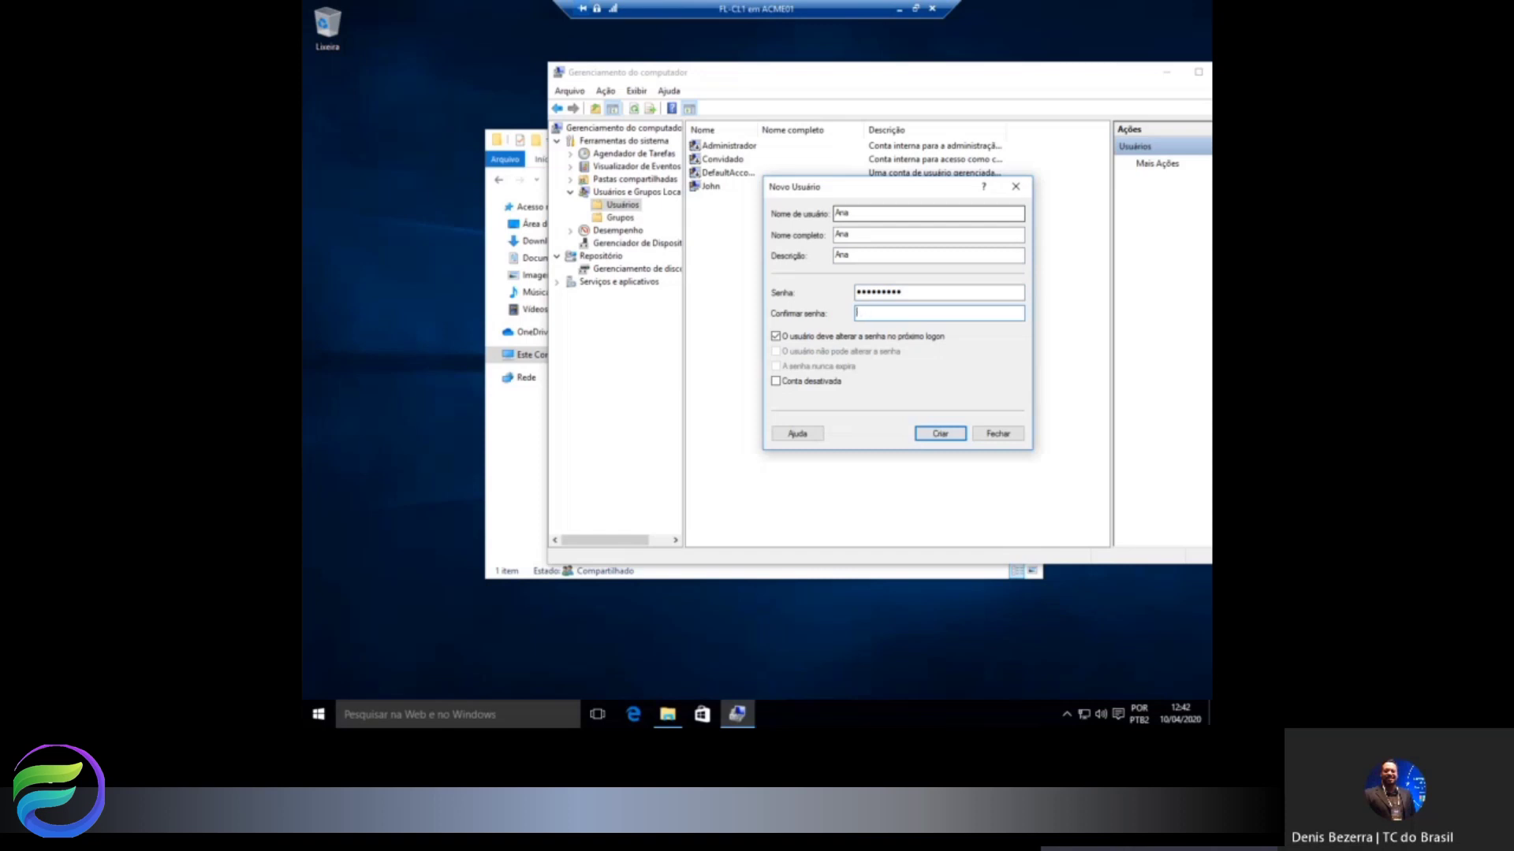
pyautogui.write('•••••••')
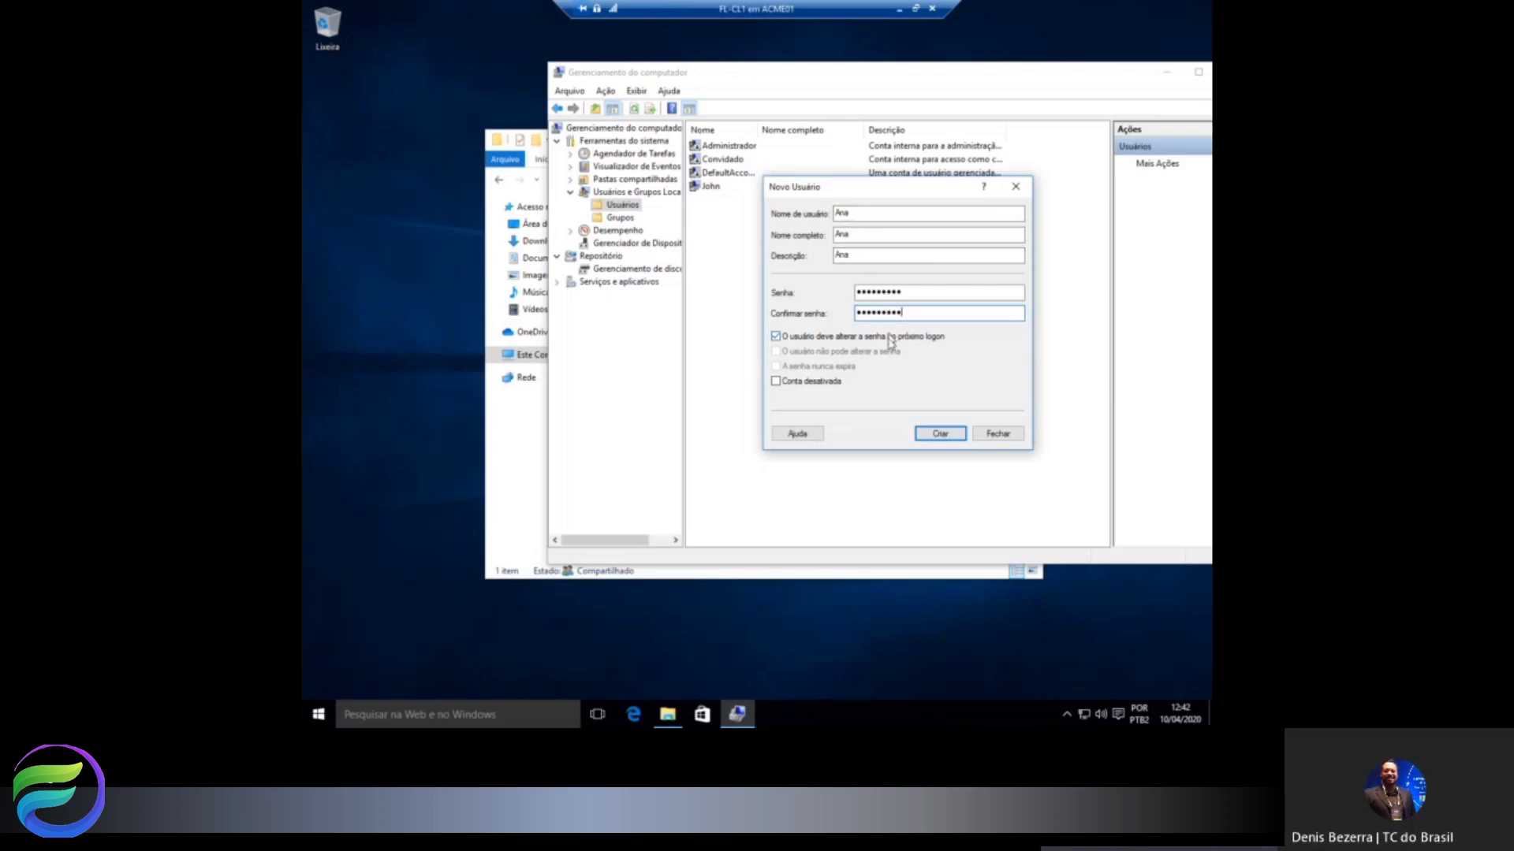
pyautogui.click(893, 339)
pyautogui.click(939, 435)
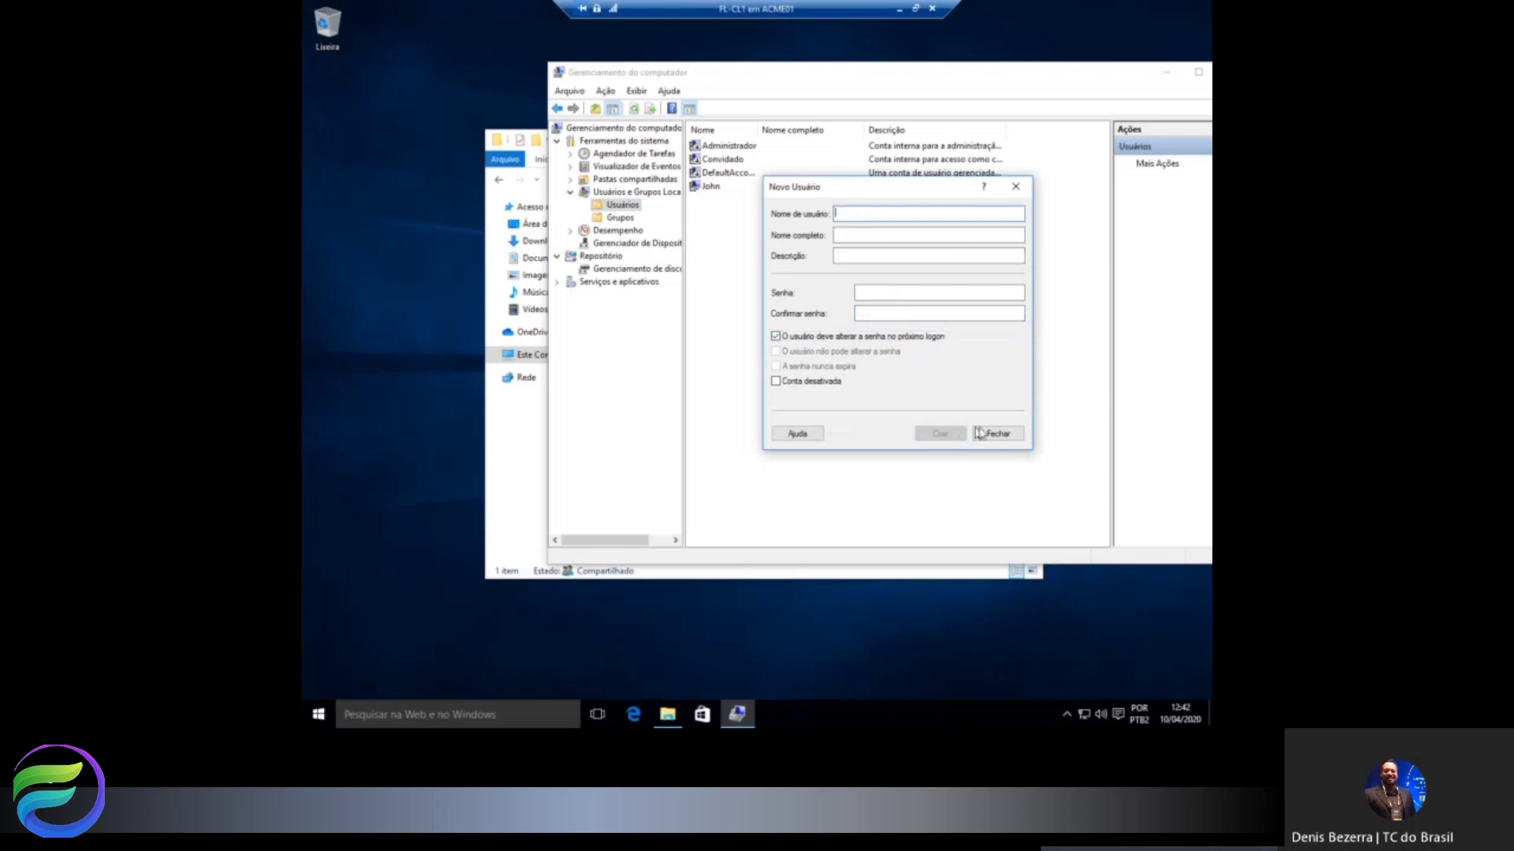
# Close the New User form, review the two local user accounts, and close Computer Management.
pyautogui.click(1000, 435)
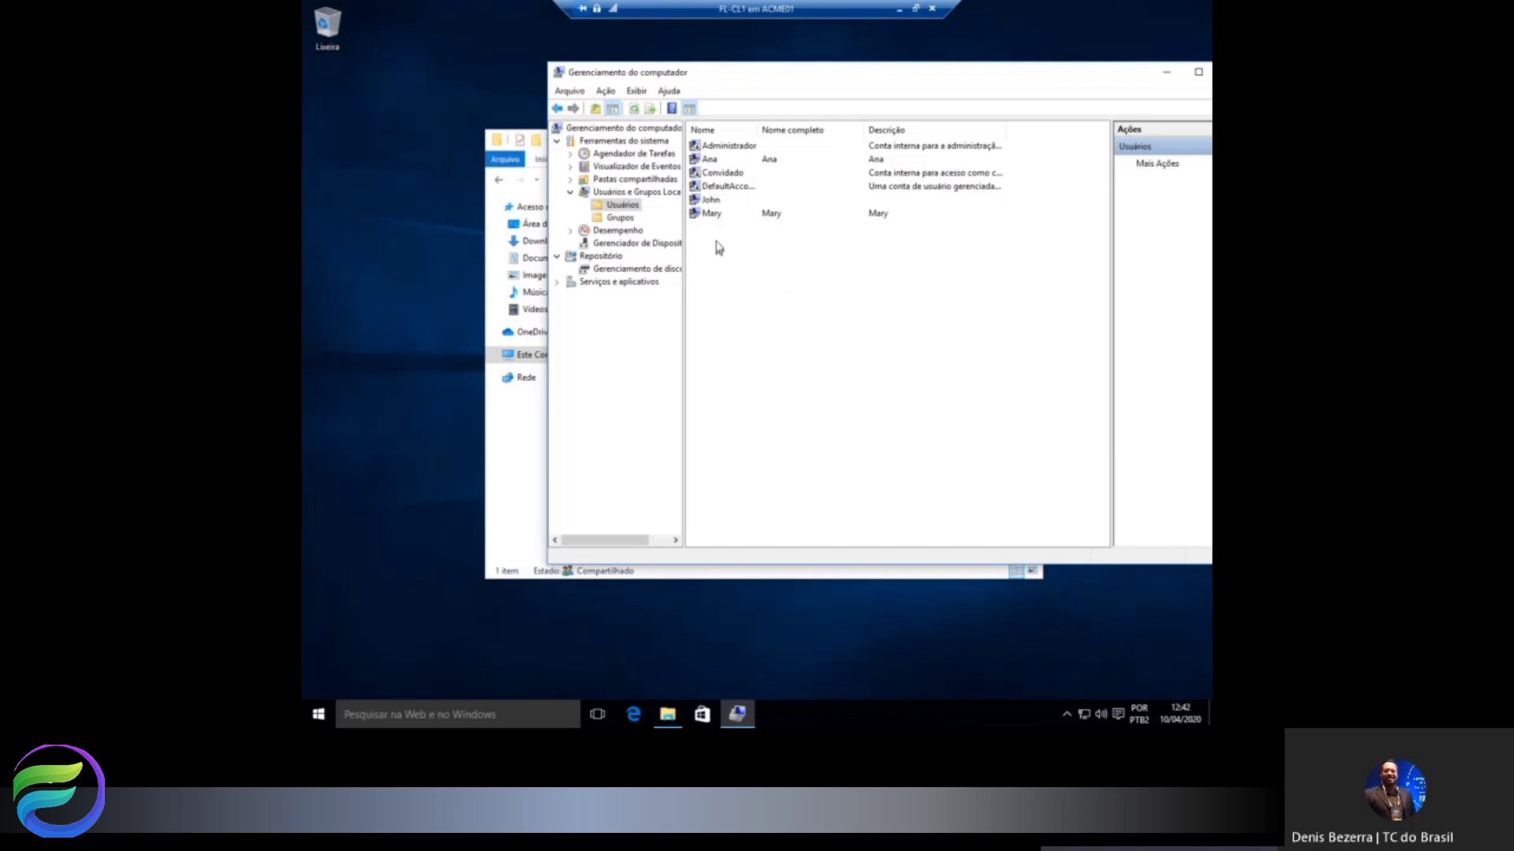
pyautogui.click(715, 160)
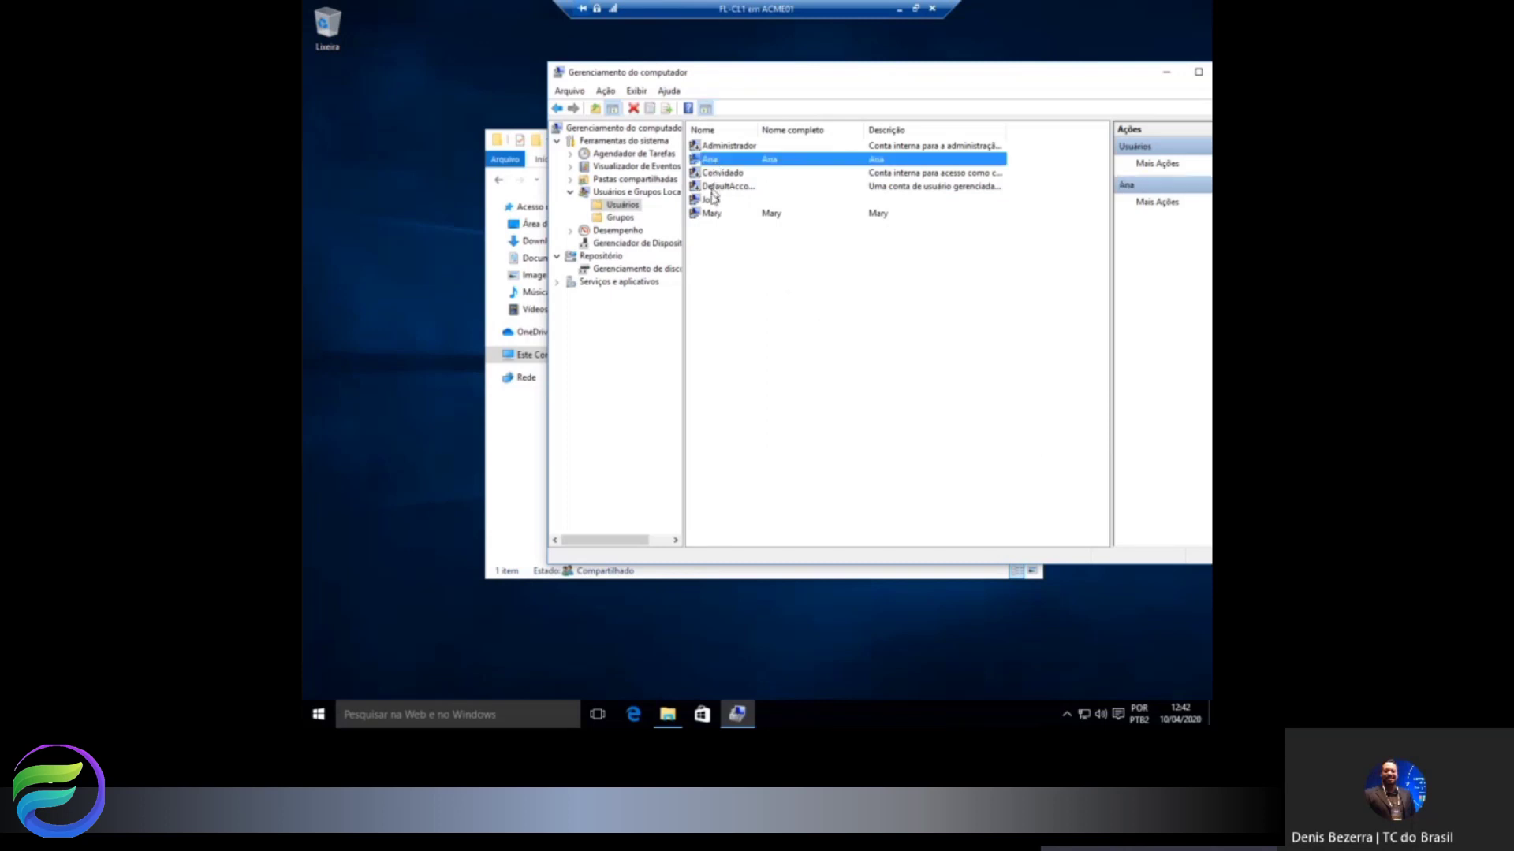
pyautogui.click(712, 215)
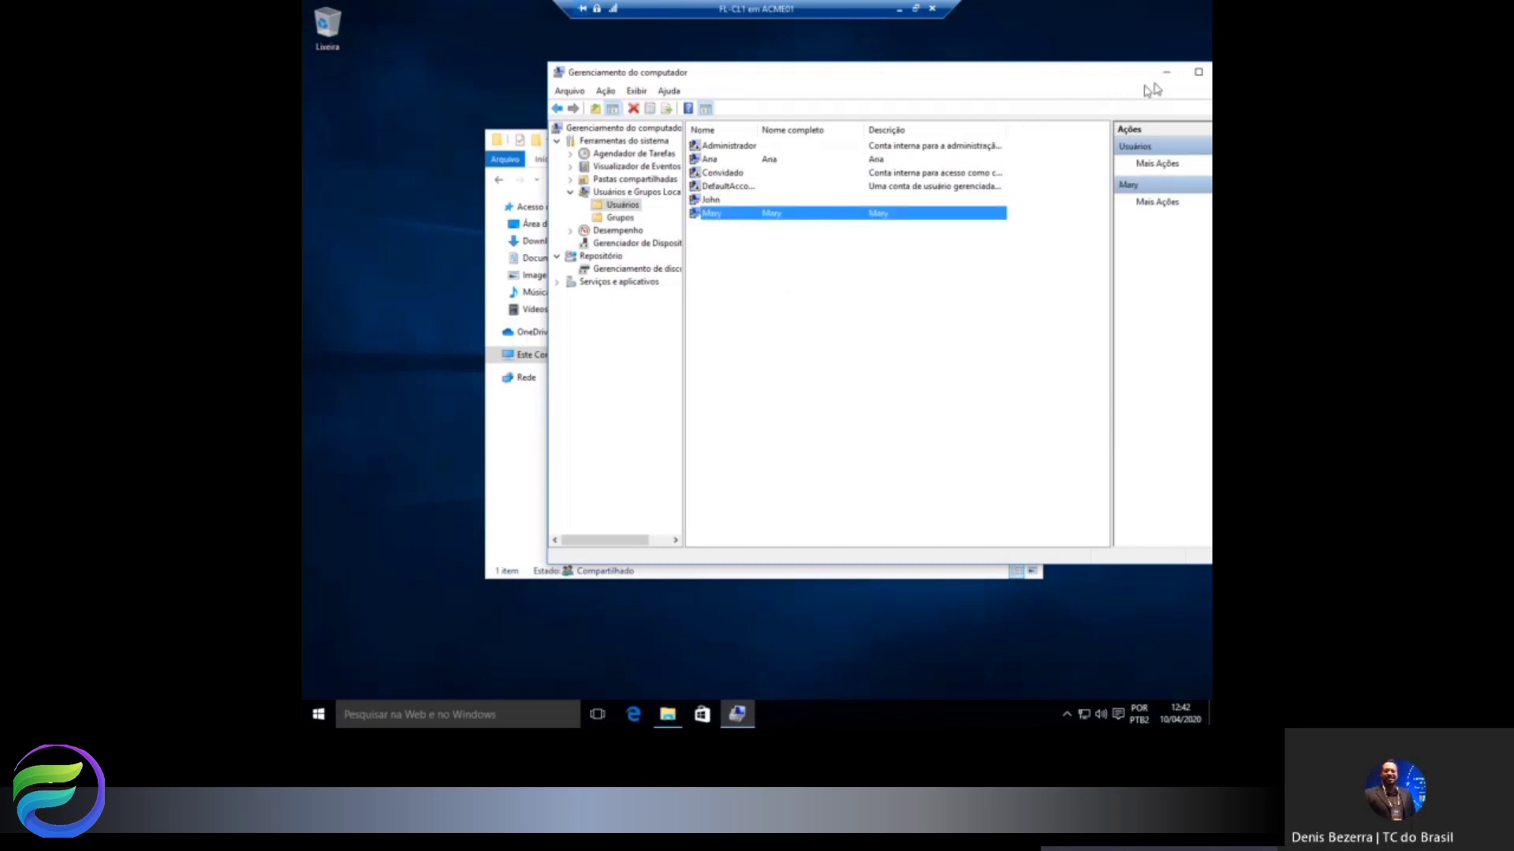
pyautogui.moveTo(1056, 78); pyautogui.dragTo(908, 78)
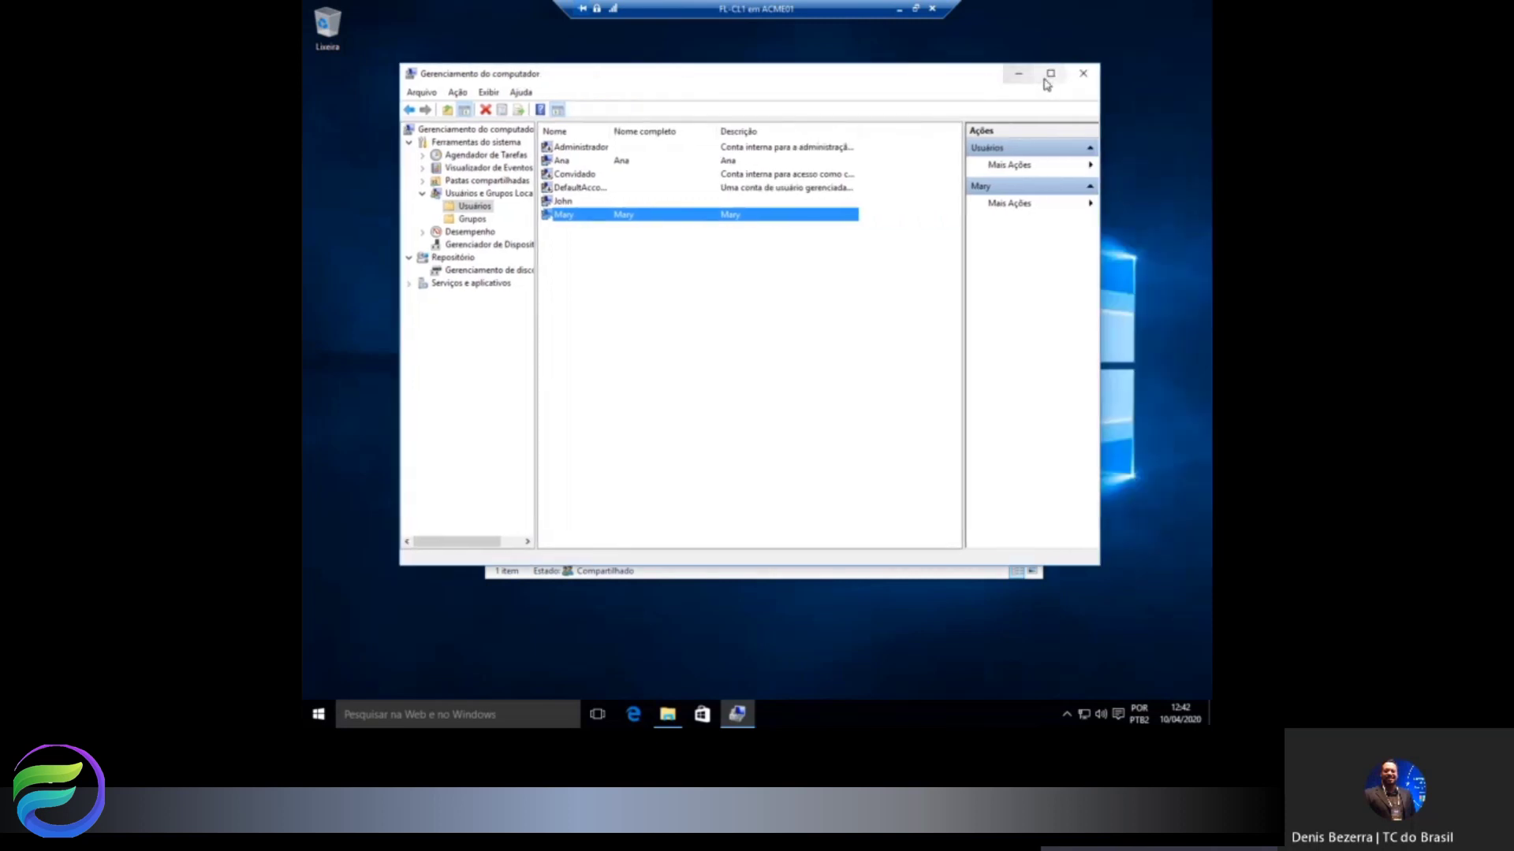
pyautogui.click(1078, 75)
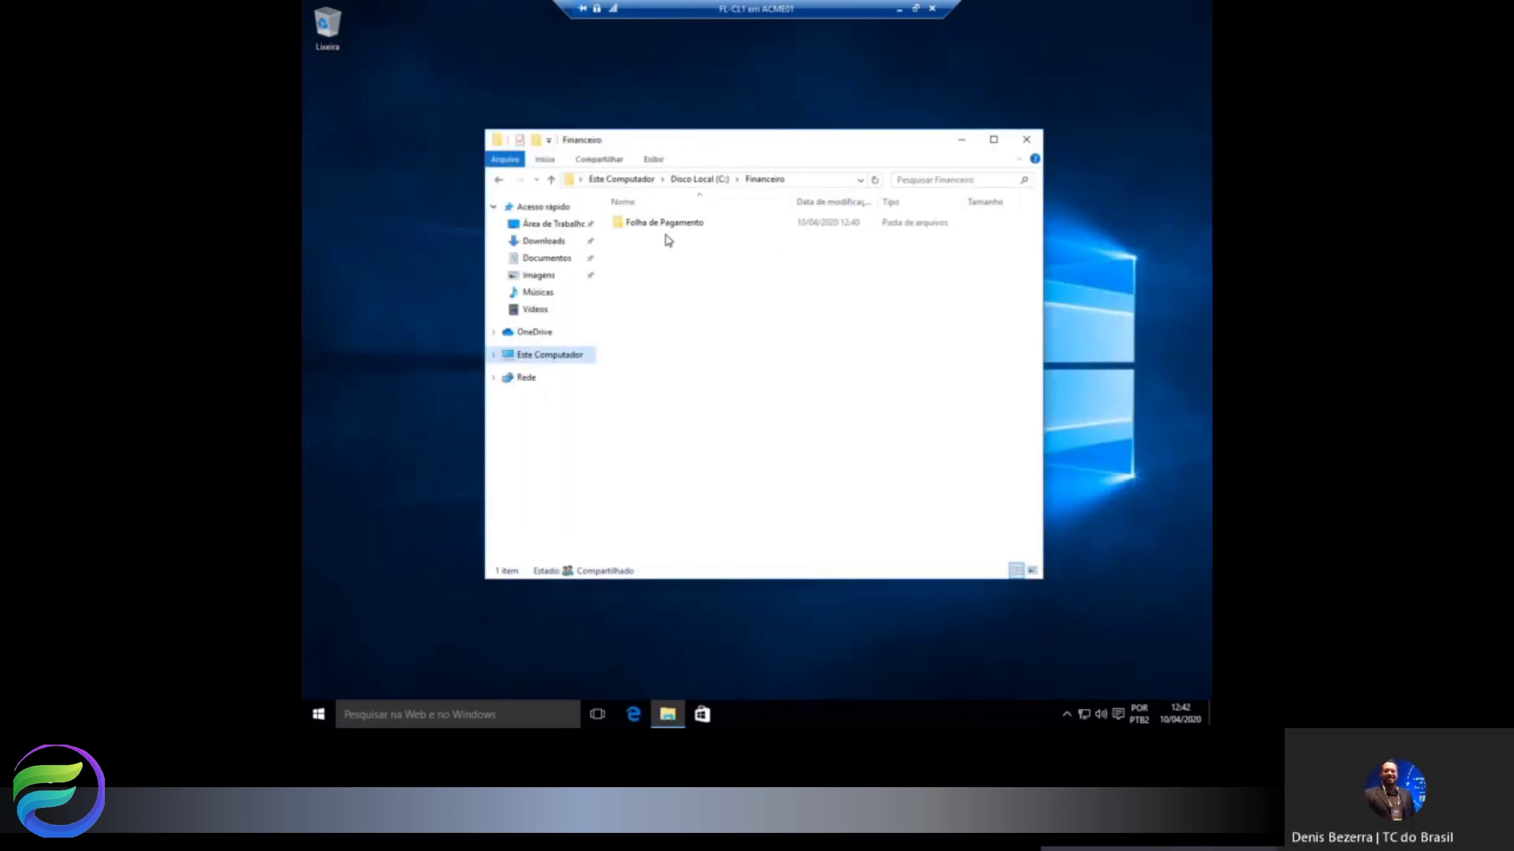
# Open the properties of the Financeiro folder on Disco Local (C:).
pyautogui.click(552, 361)
pyautogui.doubleClick(827, 386)
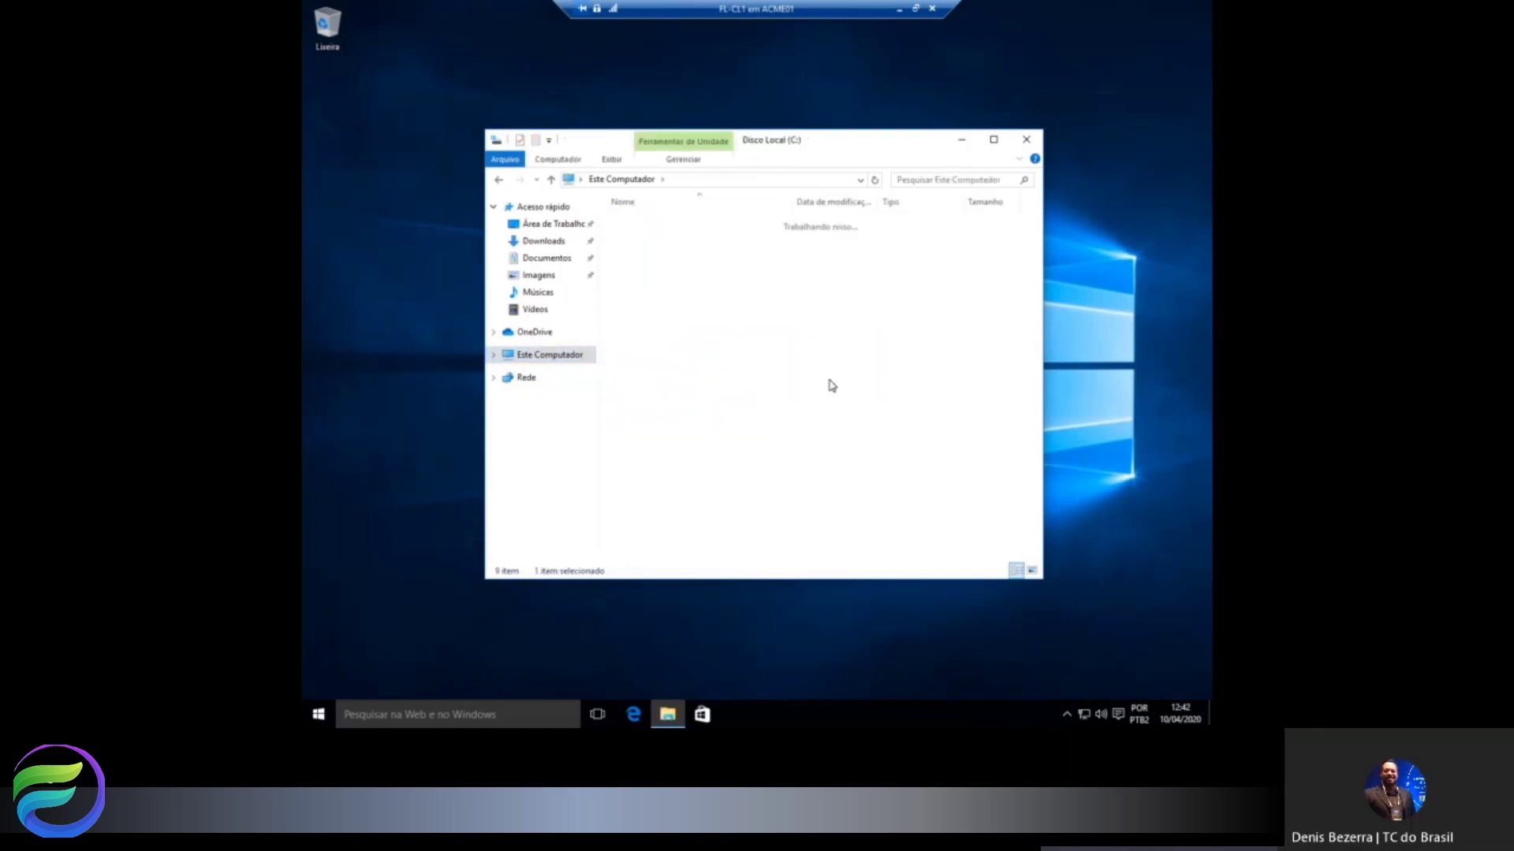
pyautogui.click(642, 254)
pyautogui.rightClick(643, 254)
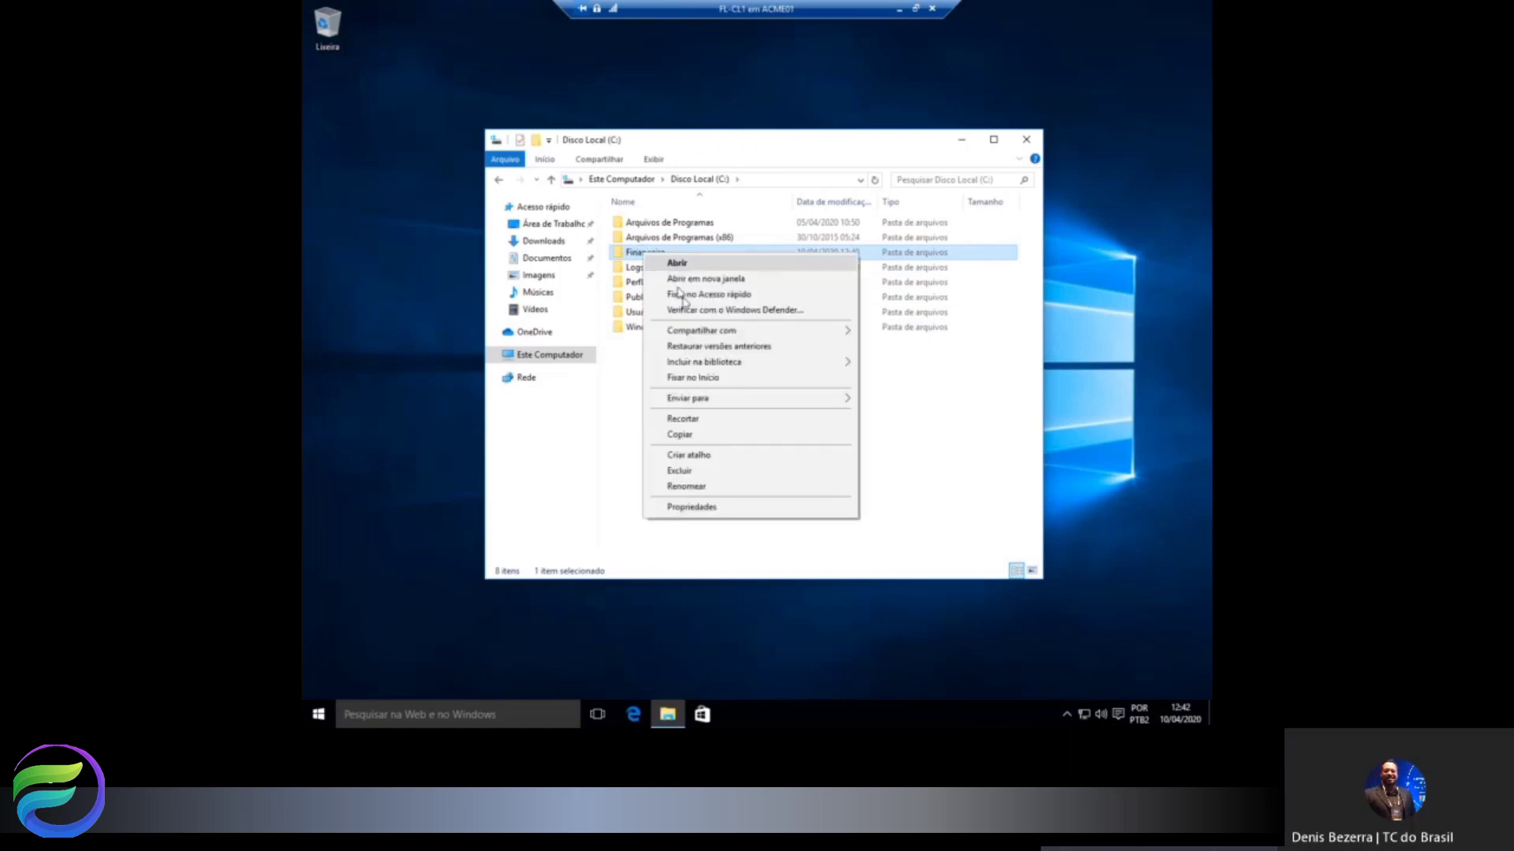
pyautogui.click(692, 507)
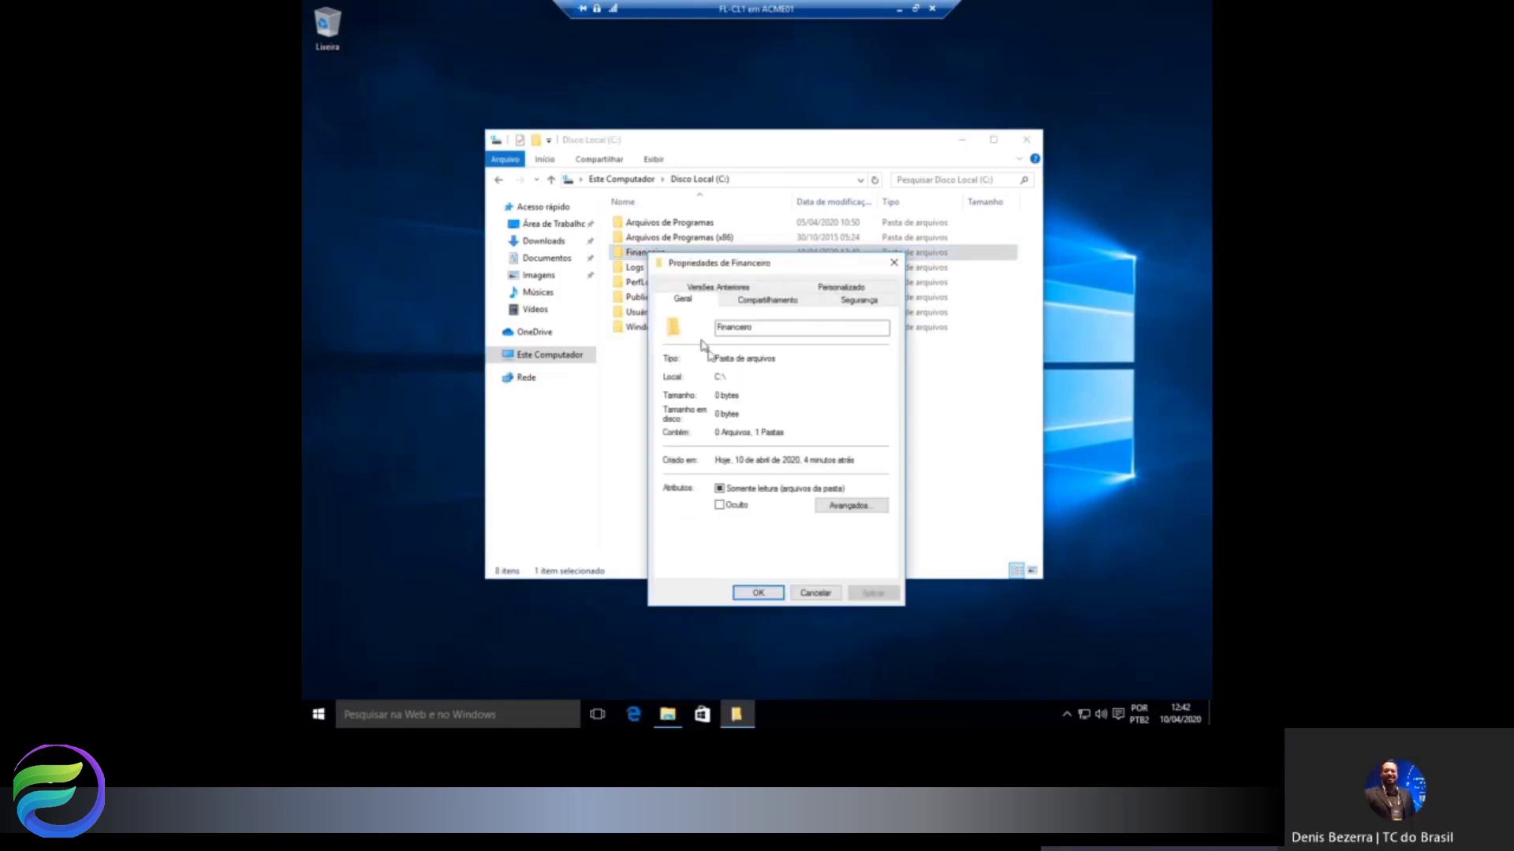
# Open the Financeiro$ share permissions through Compartilhamento Avançado.
pyautogui.moveTo(777, 266); pyautogui.dragTo(884, 180)
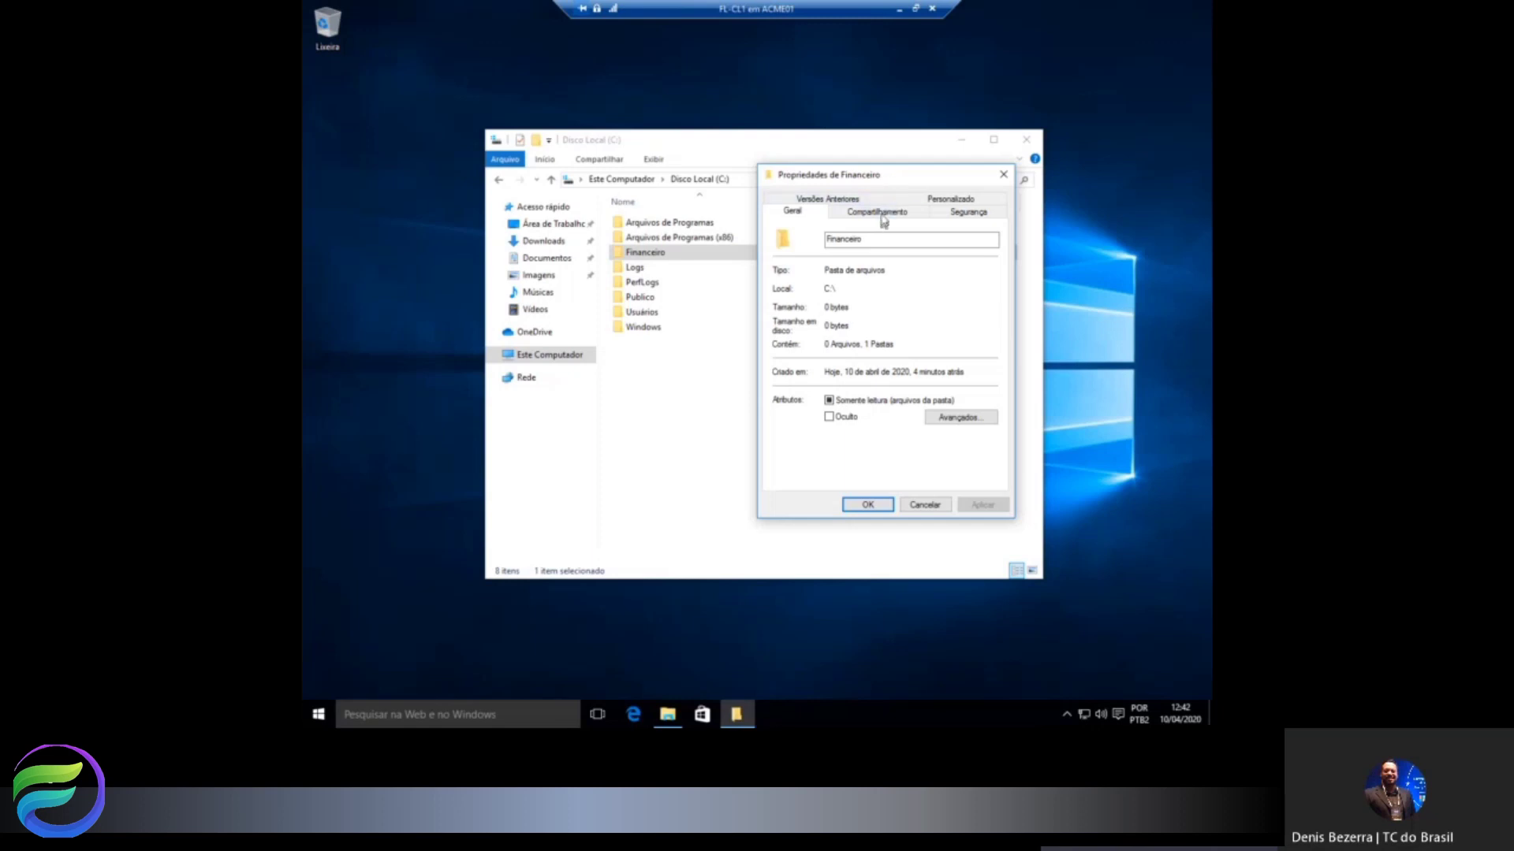
pyautogui.click(880, 213)
pyautogui.click(811, 386)
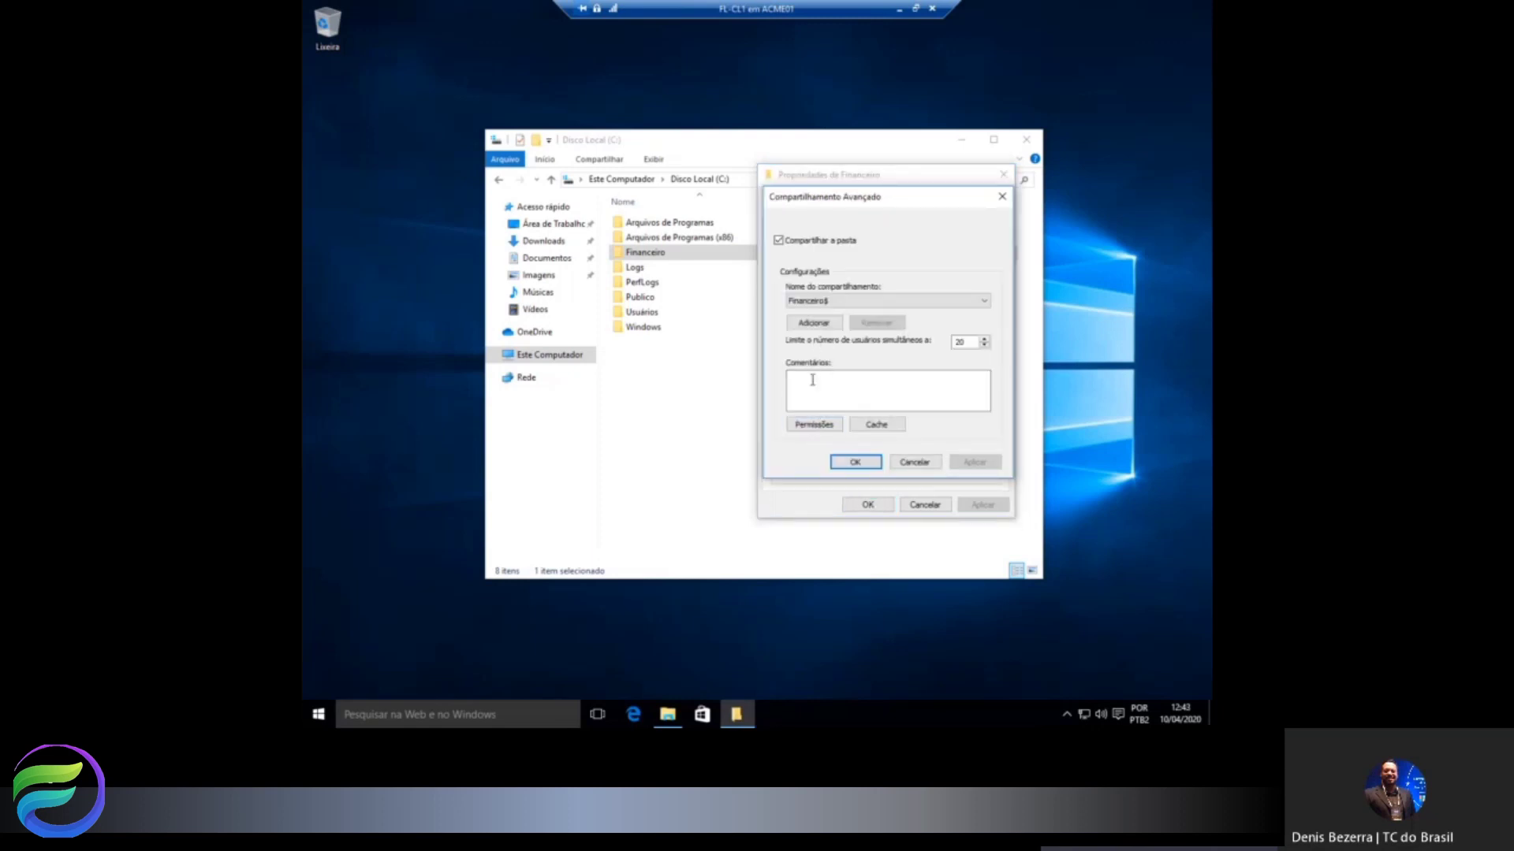
pyautogui.click(815, 425)
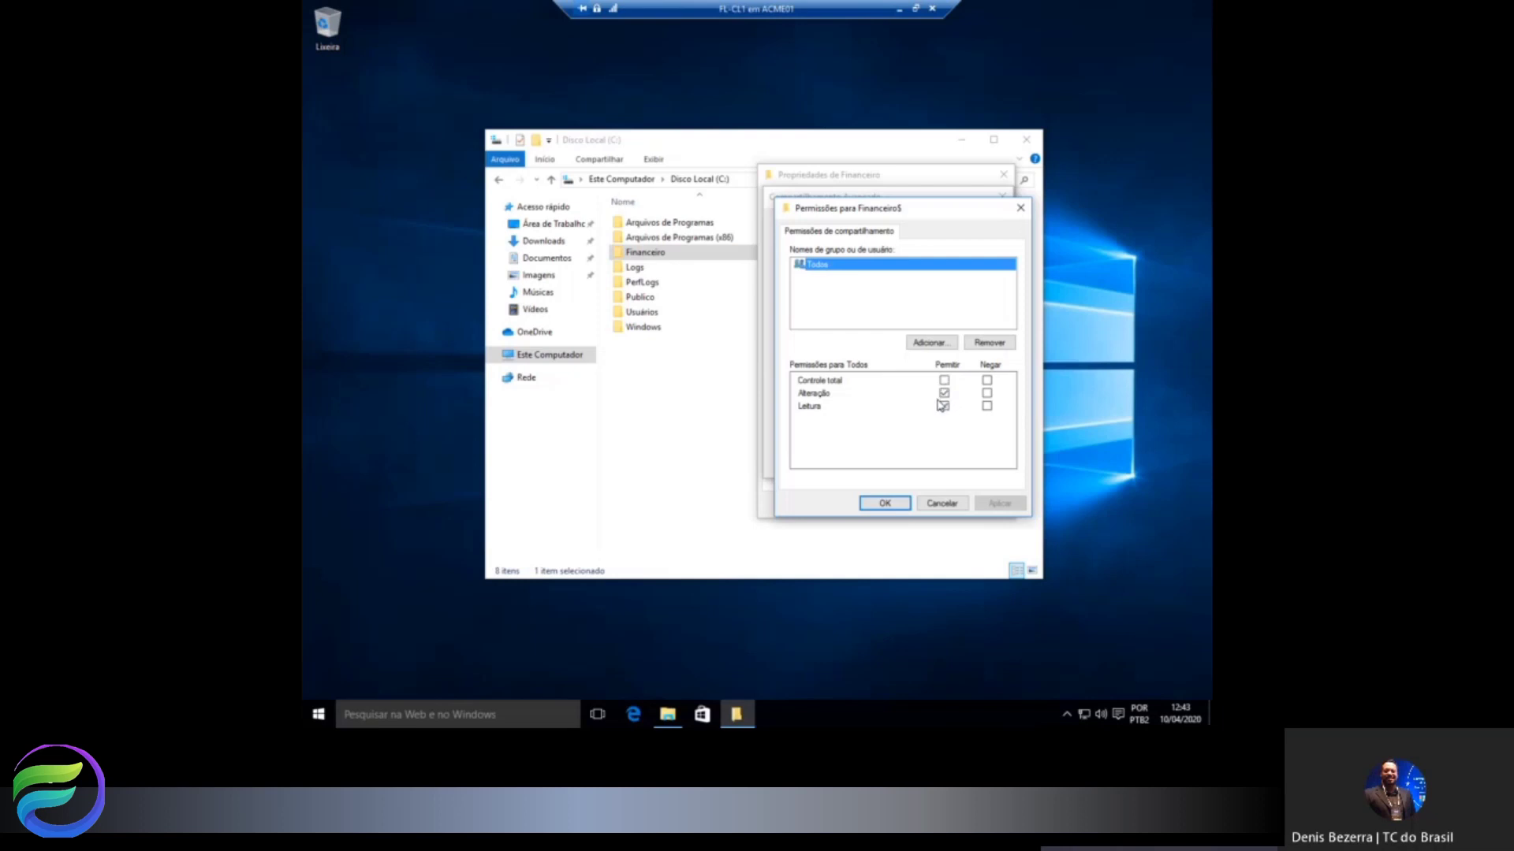
# Add the read-only local user to the Financeiro$ share permissions.
pyautogui.click(931, 342)
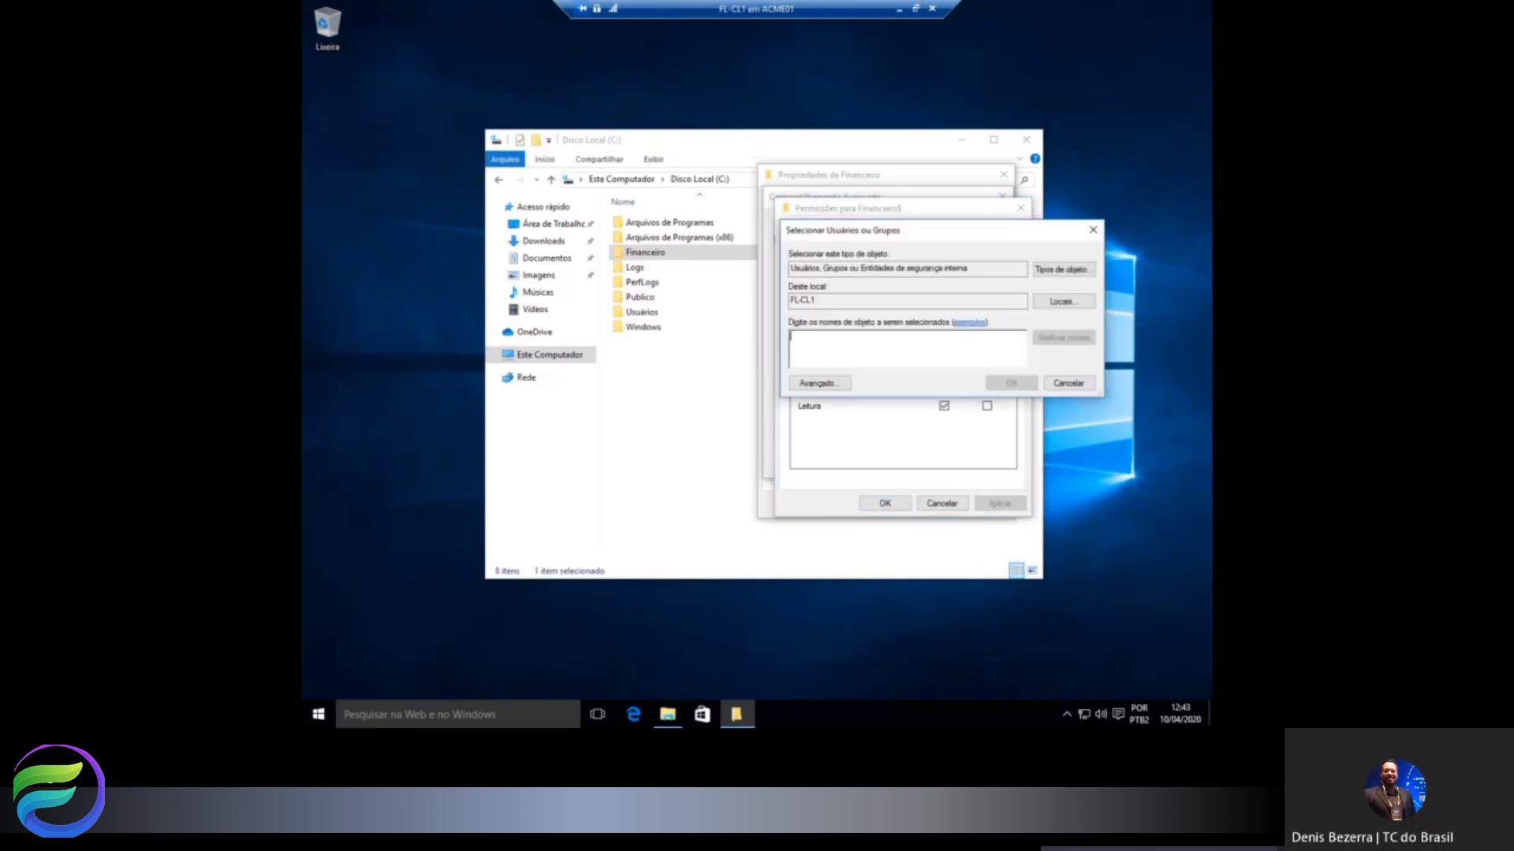
pyautogui.write('mary')
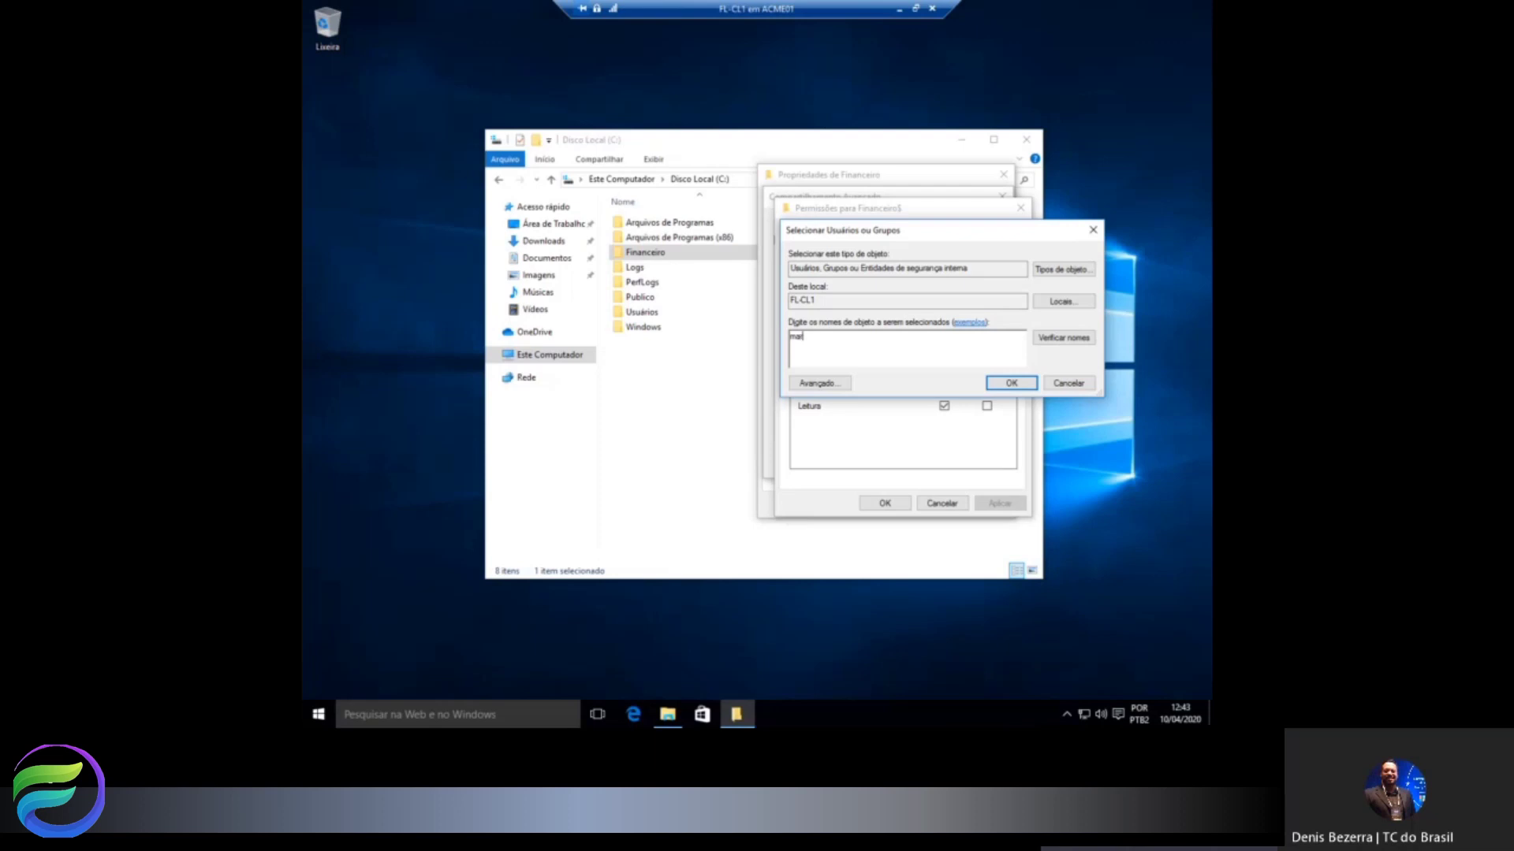
pyautogui.click(1048, 340)
pyautogui.click(1012, 384)
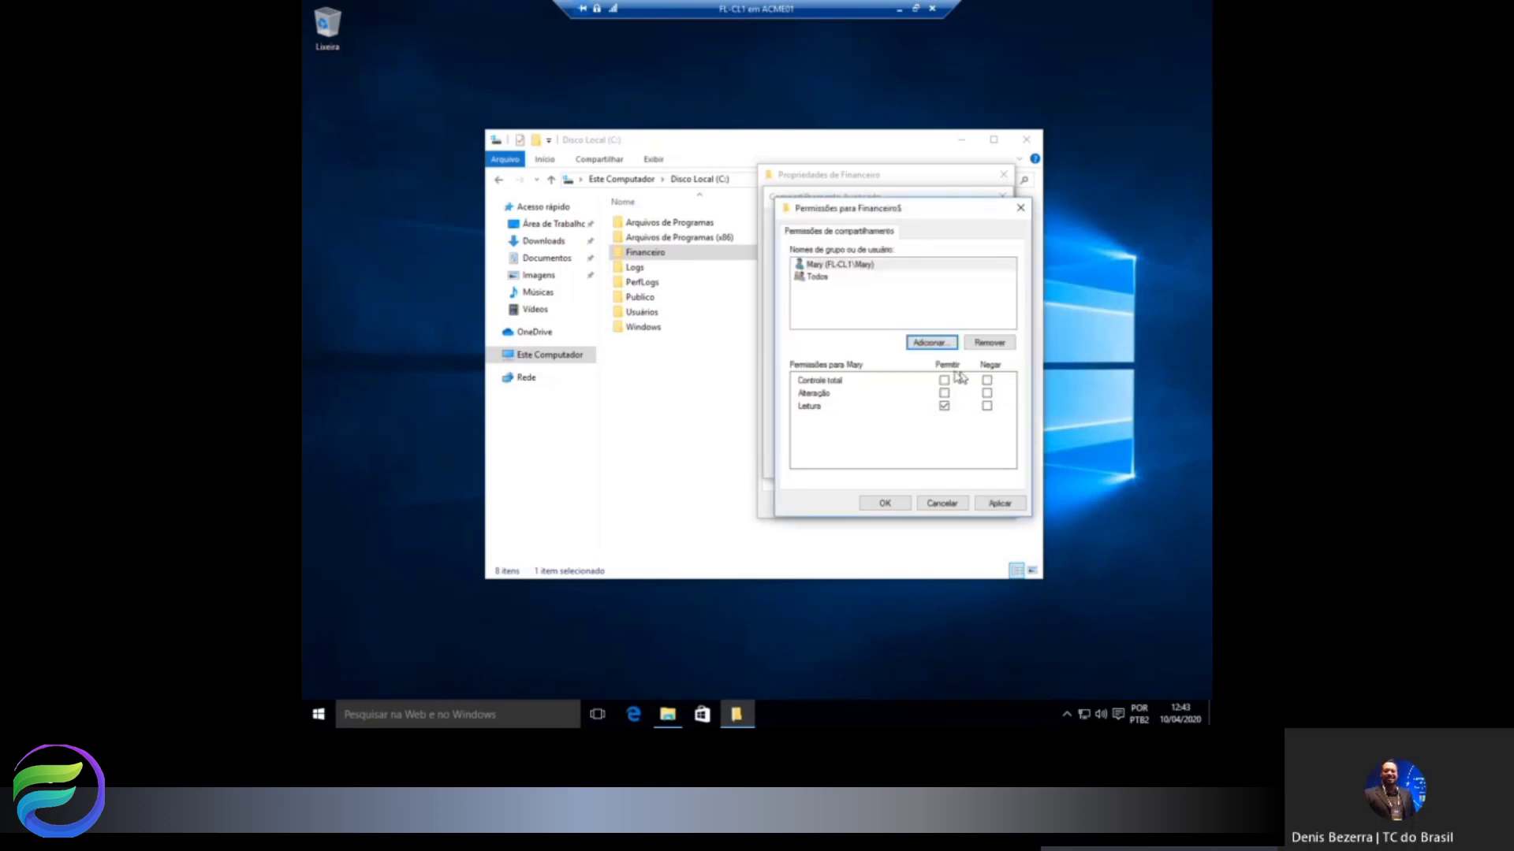
# Clear that user's Negar boxes so only Leitura is allowed, then select Todos.
pyautogui.click(987, 407)
pyautogui.click(988, 408)
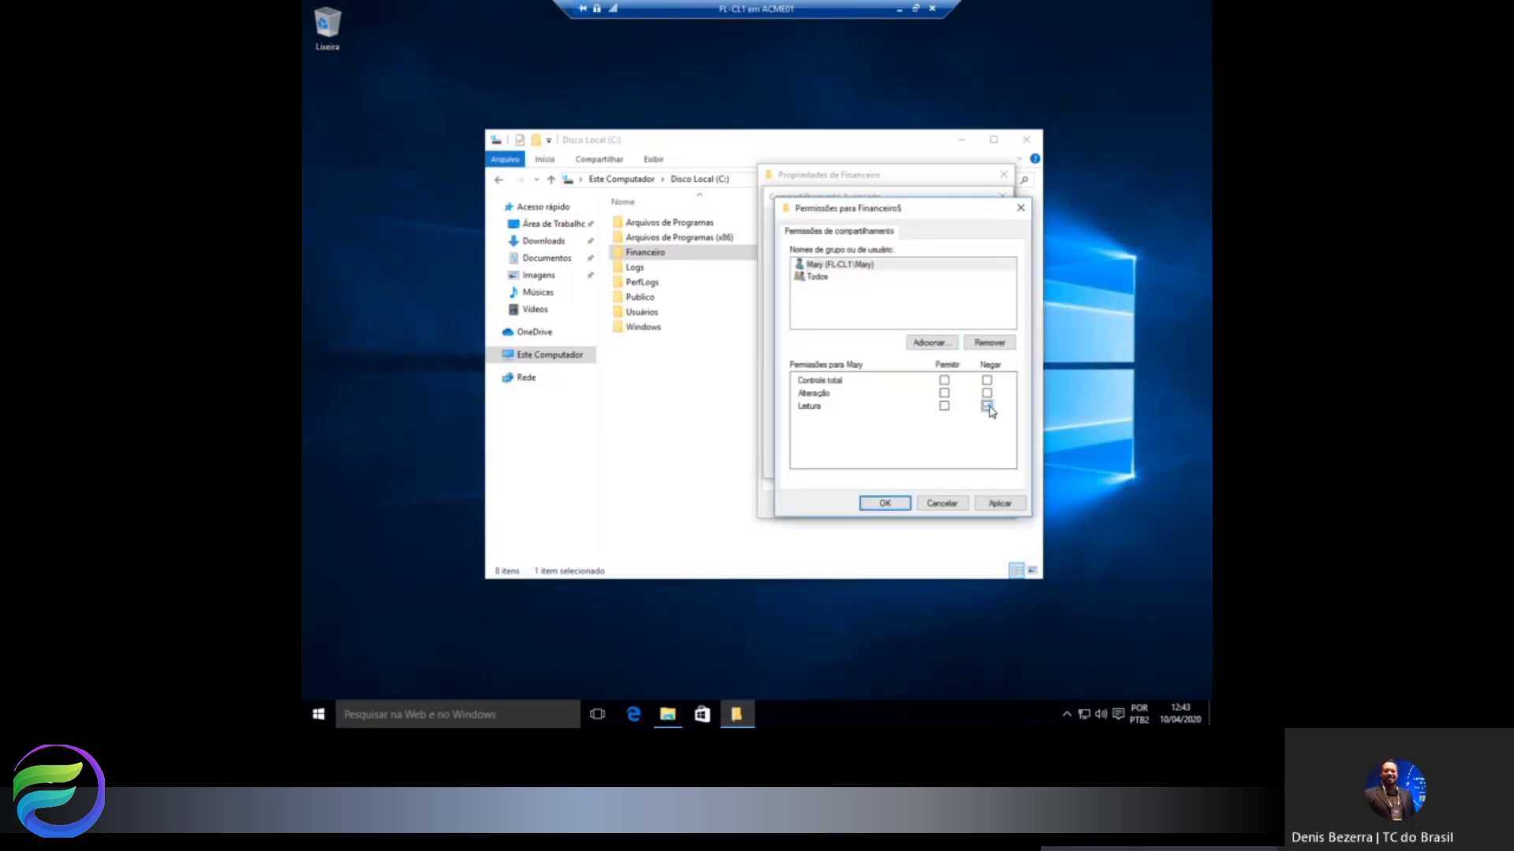
pyautogui.click(988, 395)
pyautogui.click(989, 407)
pyautogui.click(987, 393)
pyautogui.click(986, 405)
pyautogui.click(816, 278)
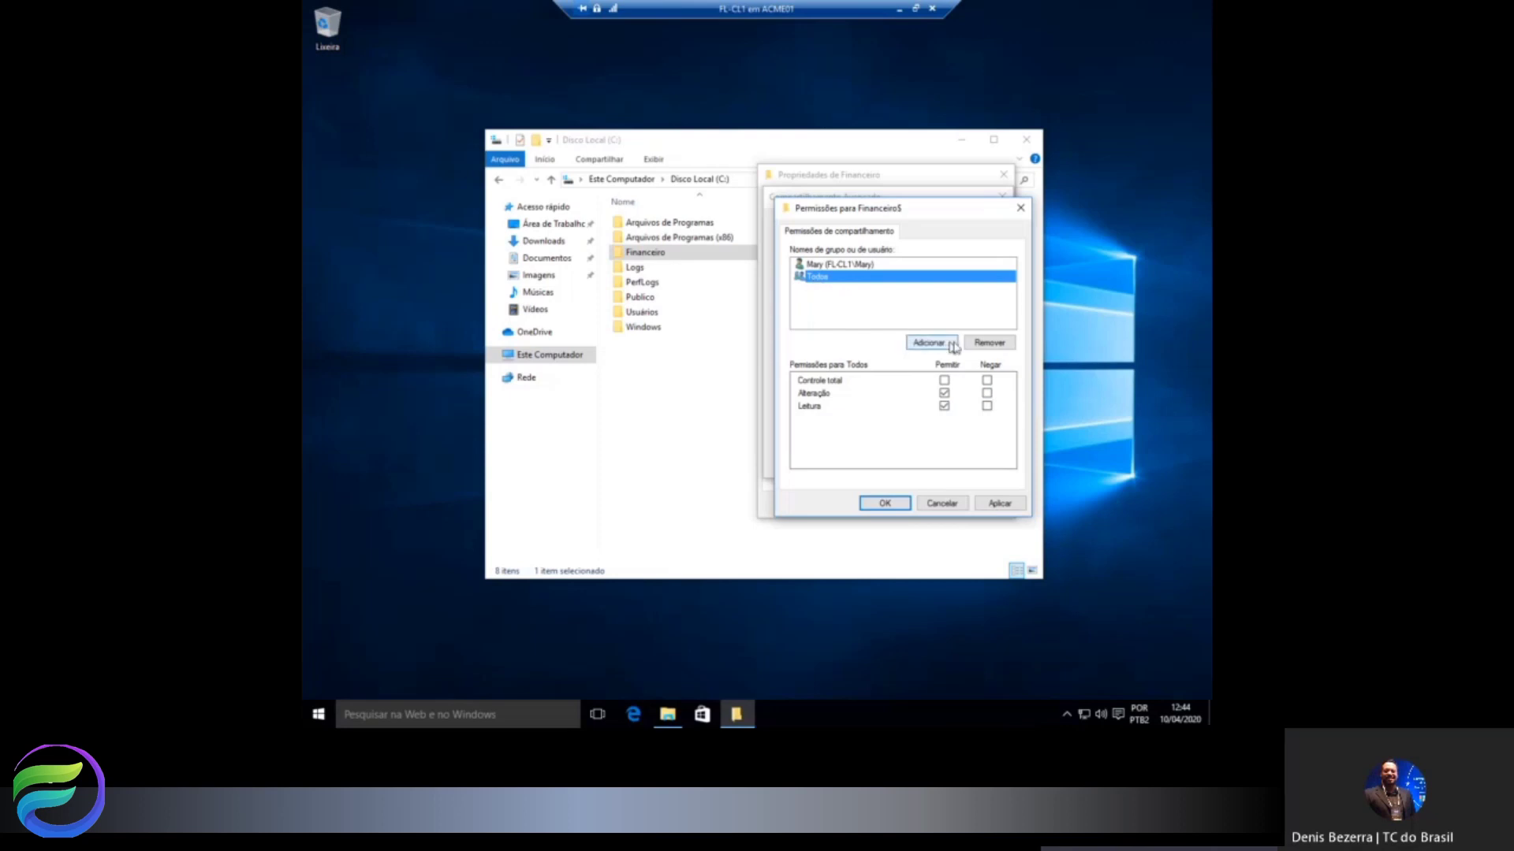
# Remove Todos from the Financeiro$ share and add another local user with Alteração allowed.
pyautogui.click(989, 342)
pyautogui.click(929, 342)
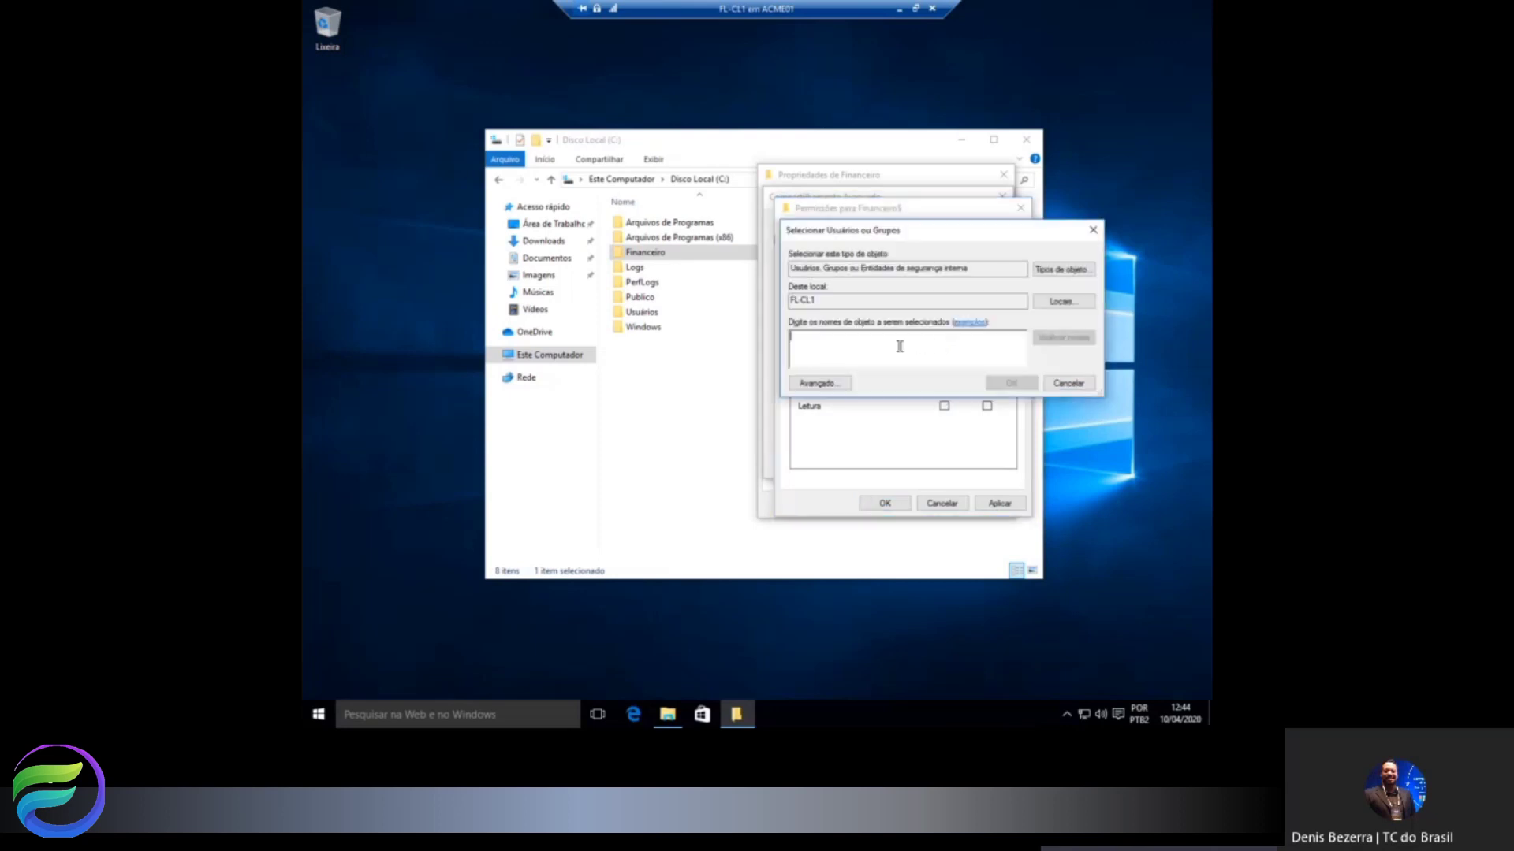
pyautogui.write('g')
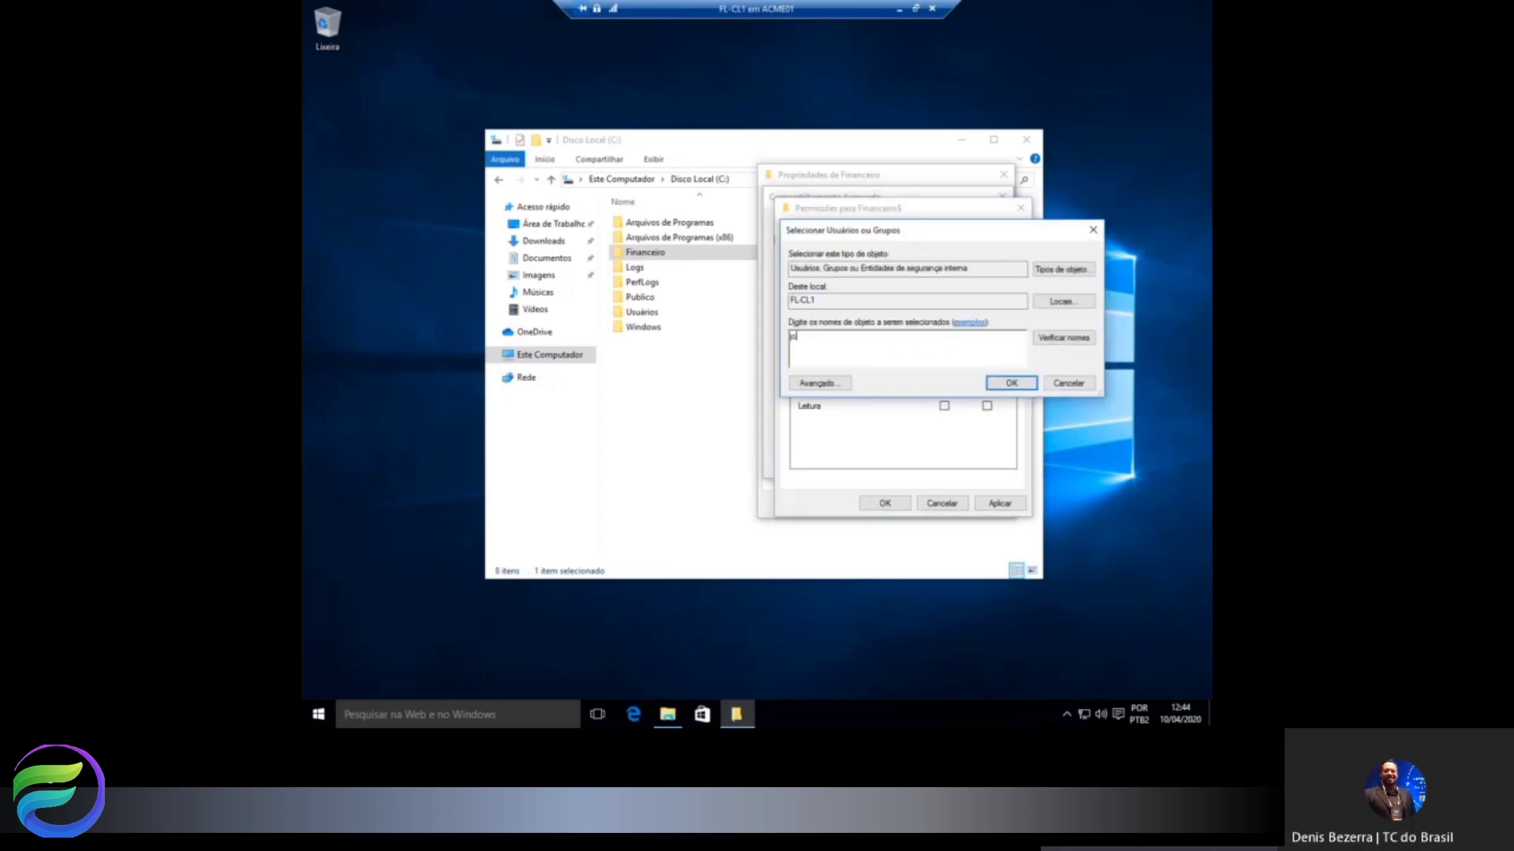
pyautogui.write('o')
pyautogui.press('Return')
pyautogui.press('Escape')
pyautogui.click(1058, 339)
pyautogui.click(1011, 385)
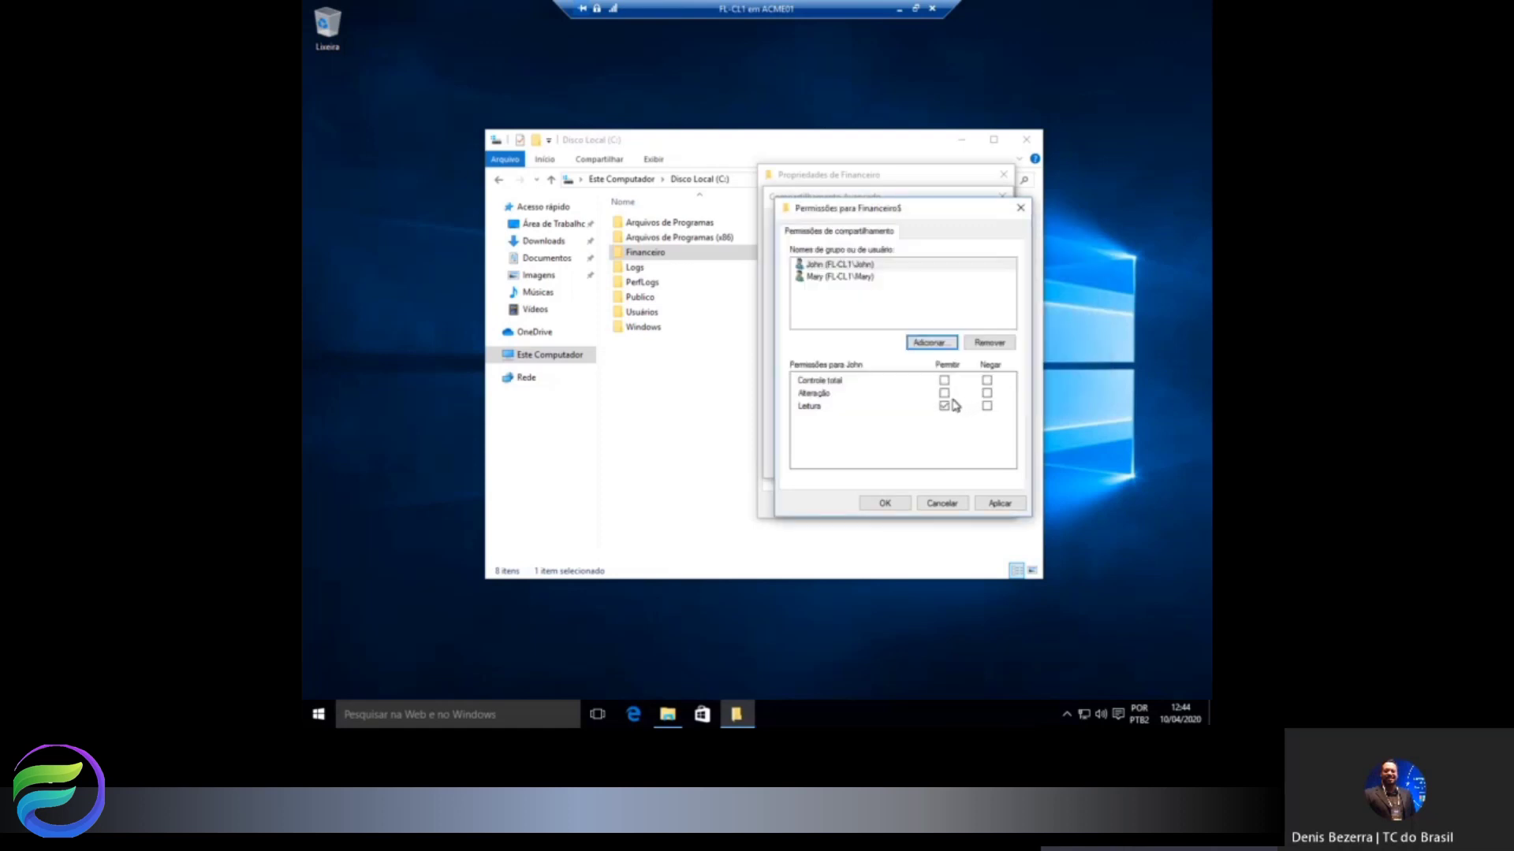
pyautogui.click(944, 393)
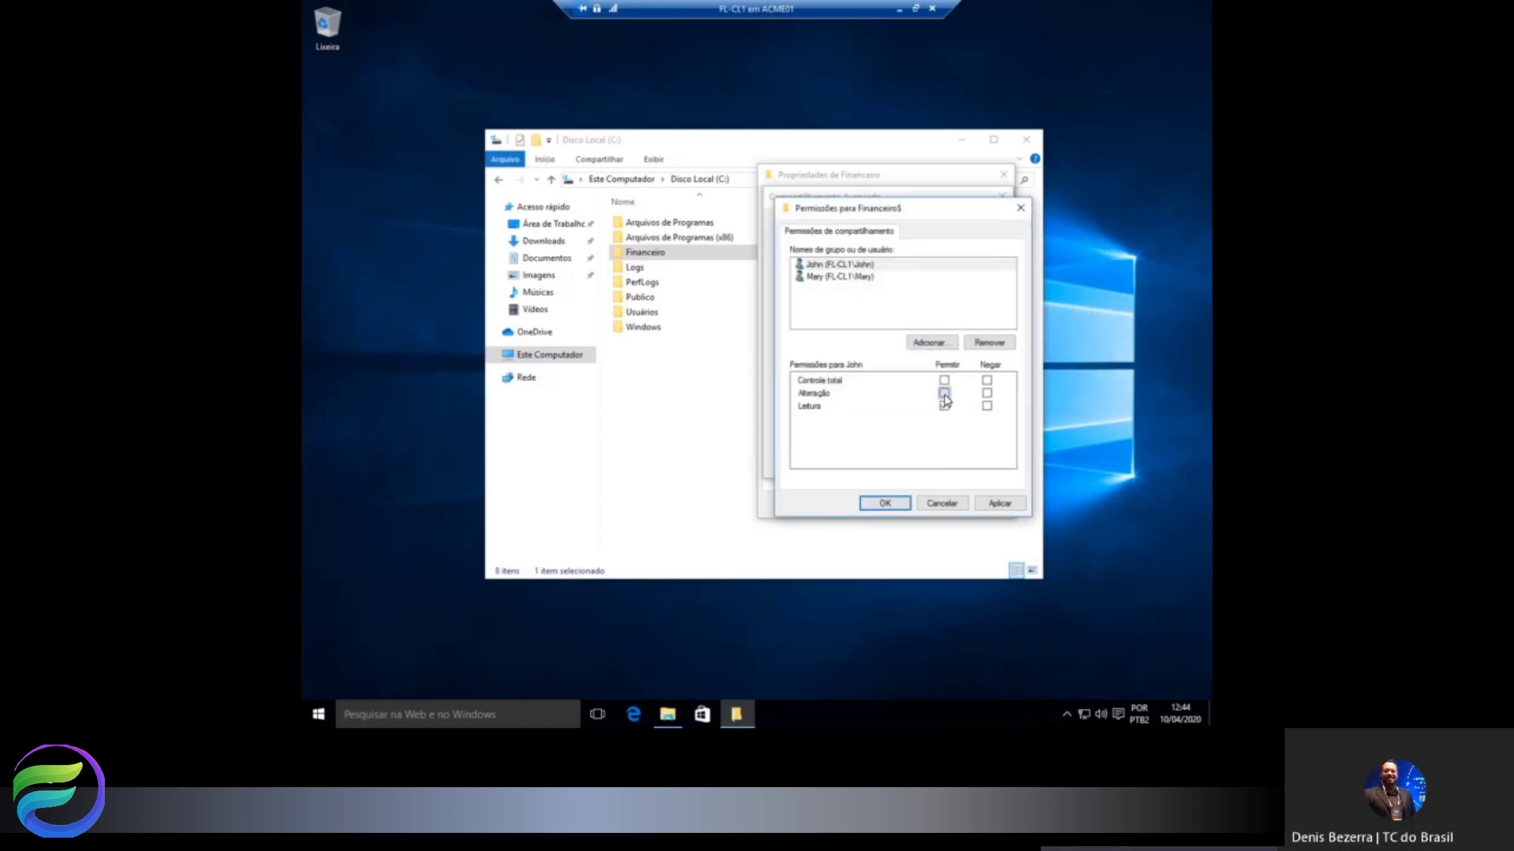
# Add a third local user to the share with Alteração allowed.
pyautogui.click(930, 342)
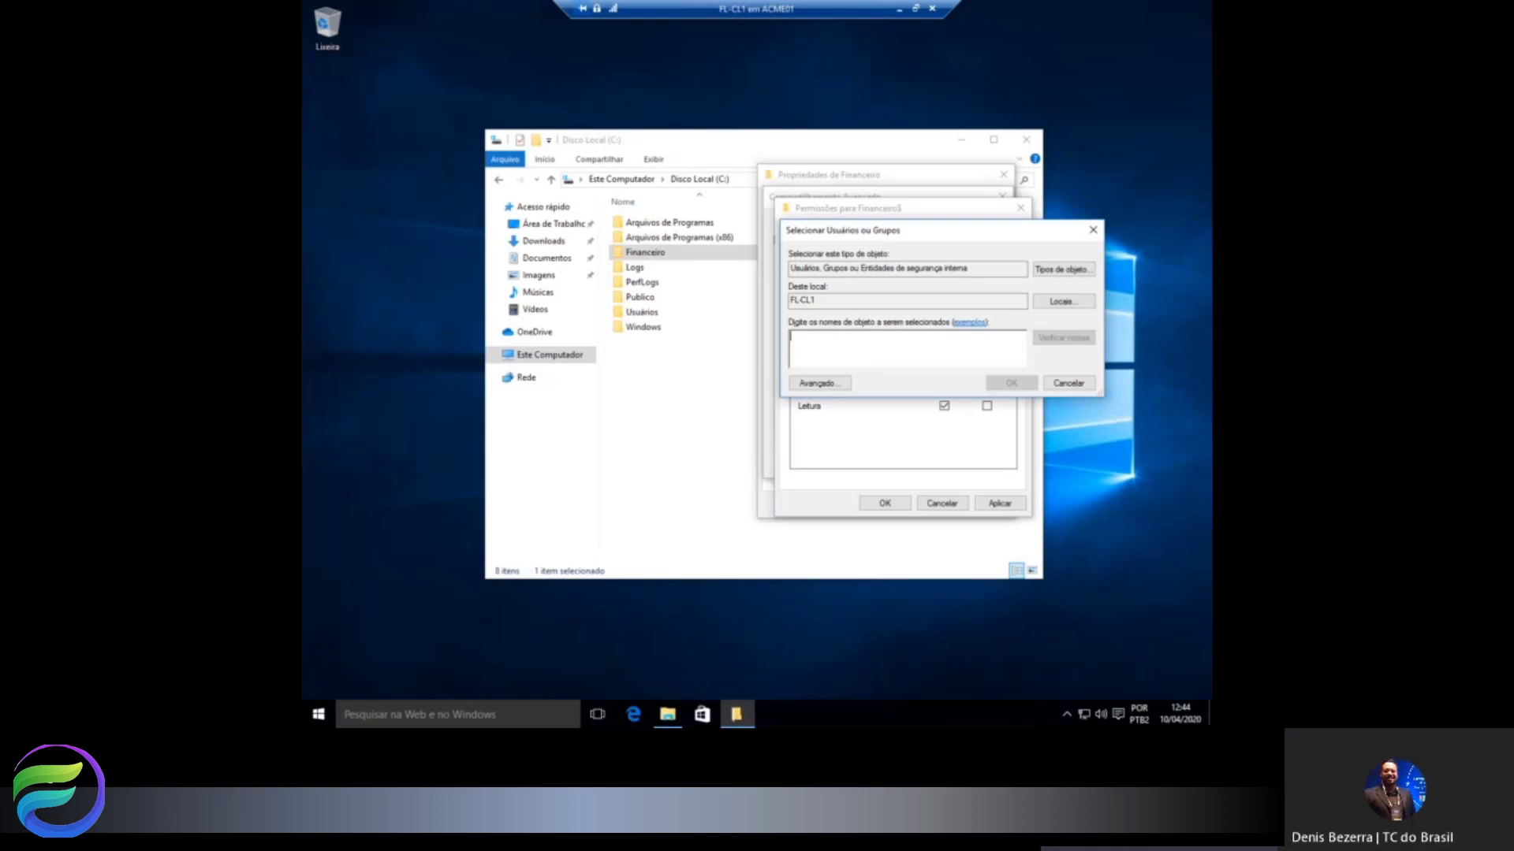
pyautogui.write('ana')
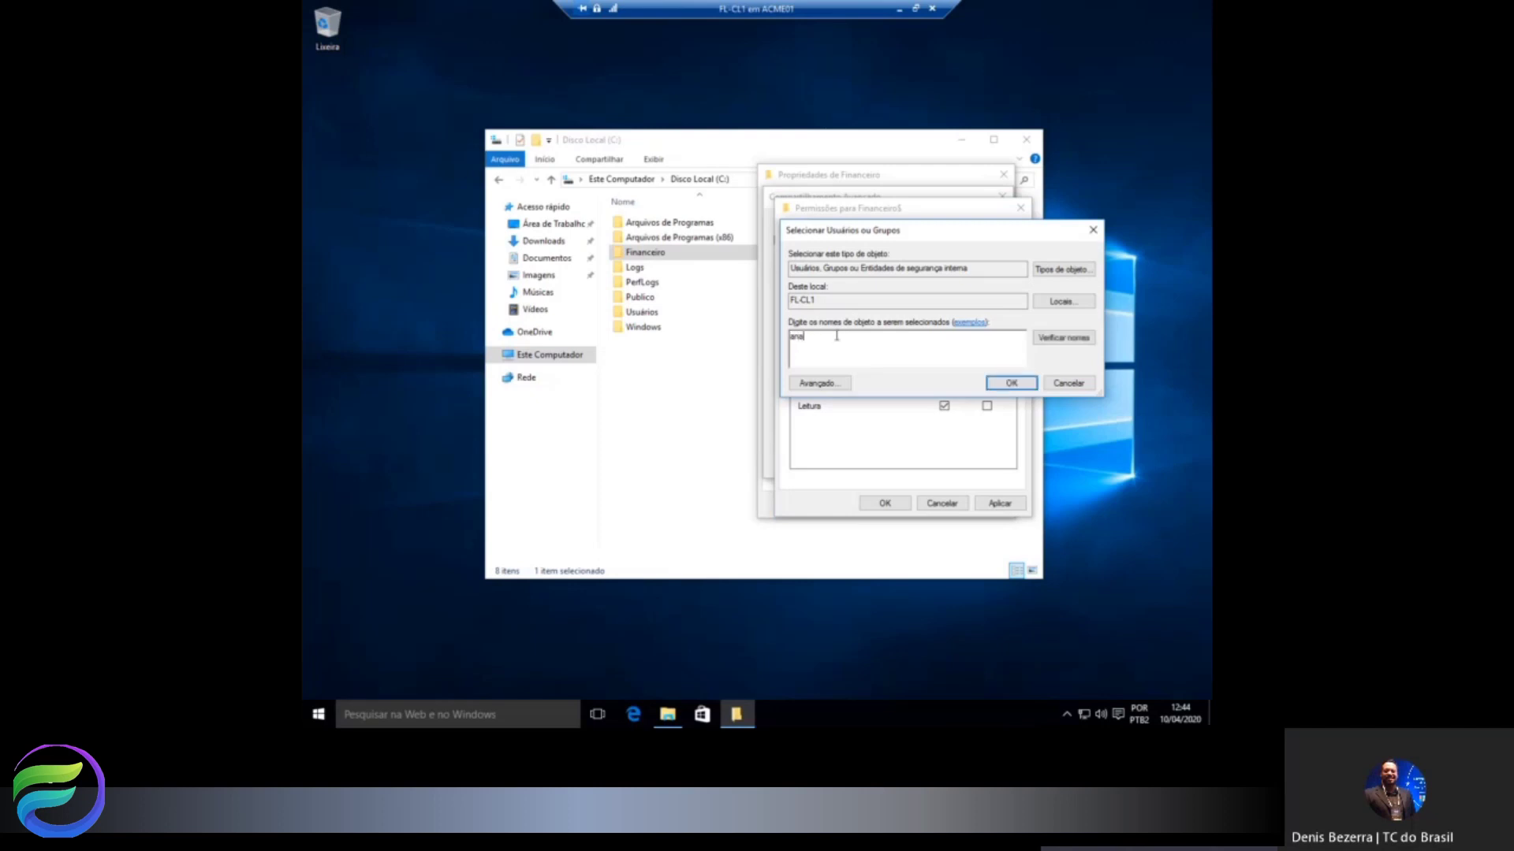
pyautogui.click(1060, 337)
pyautogui.click(1009, 383)
pyautogui.click(944, 393)
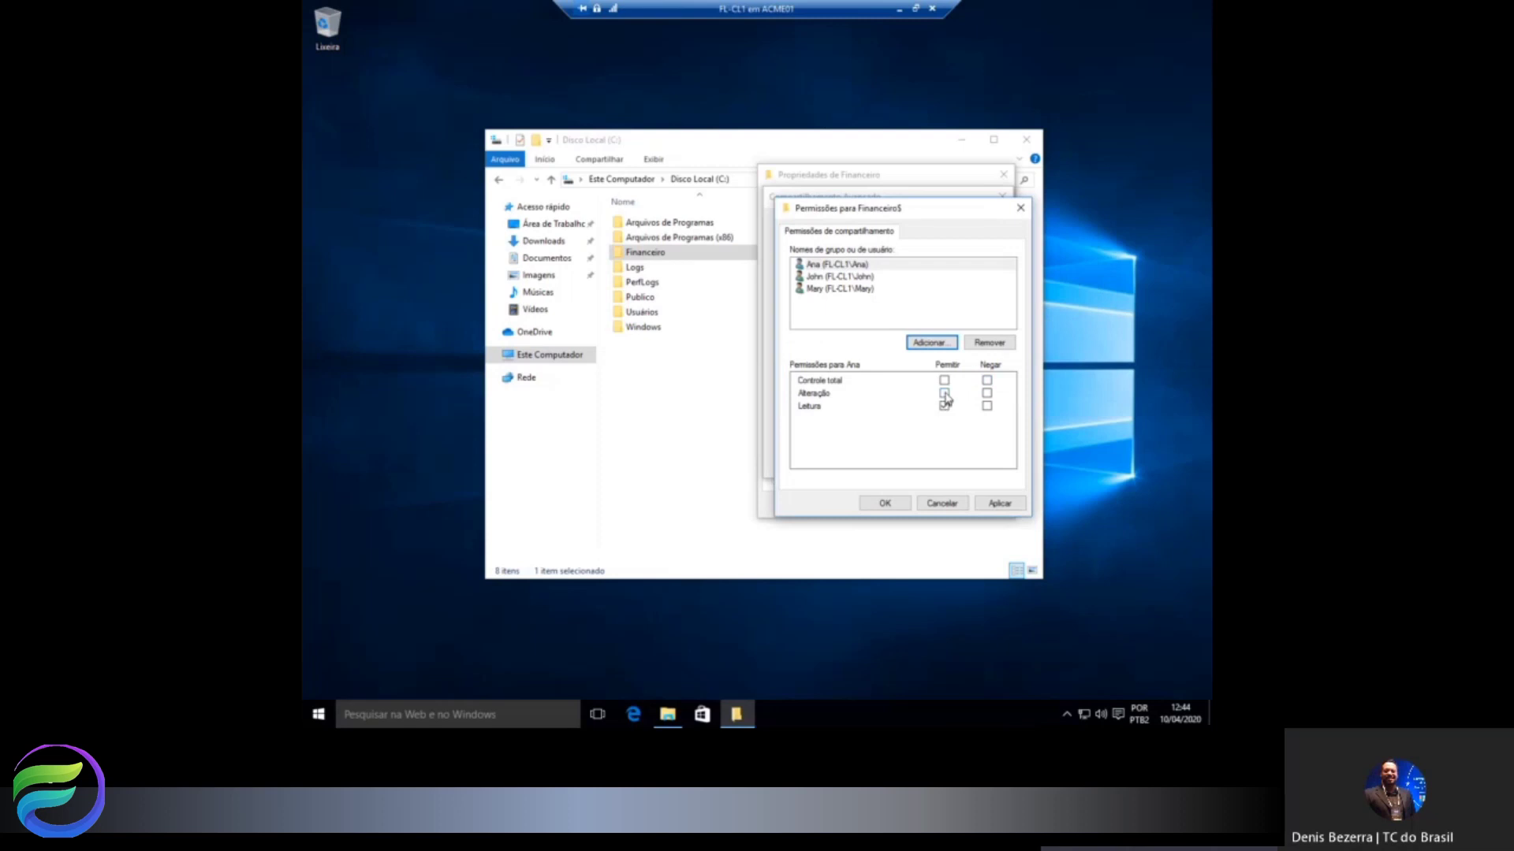
# Keep Leitura allowed for the read-only user, then apply and confirm the share permissions.
pyautogui.click(839, 289)
pyautogui.click(944, 406)
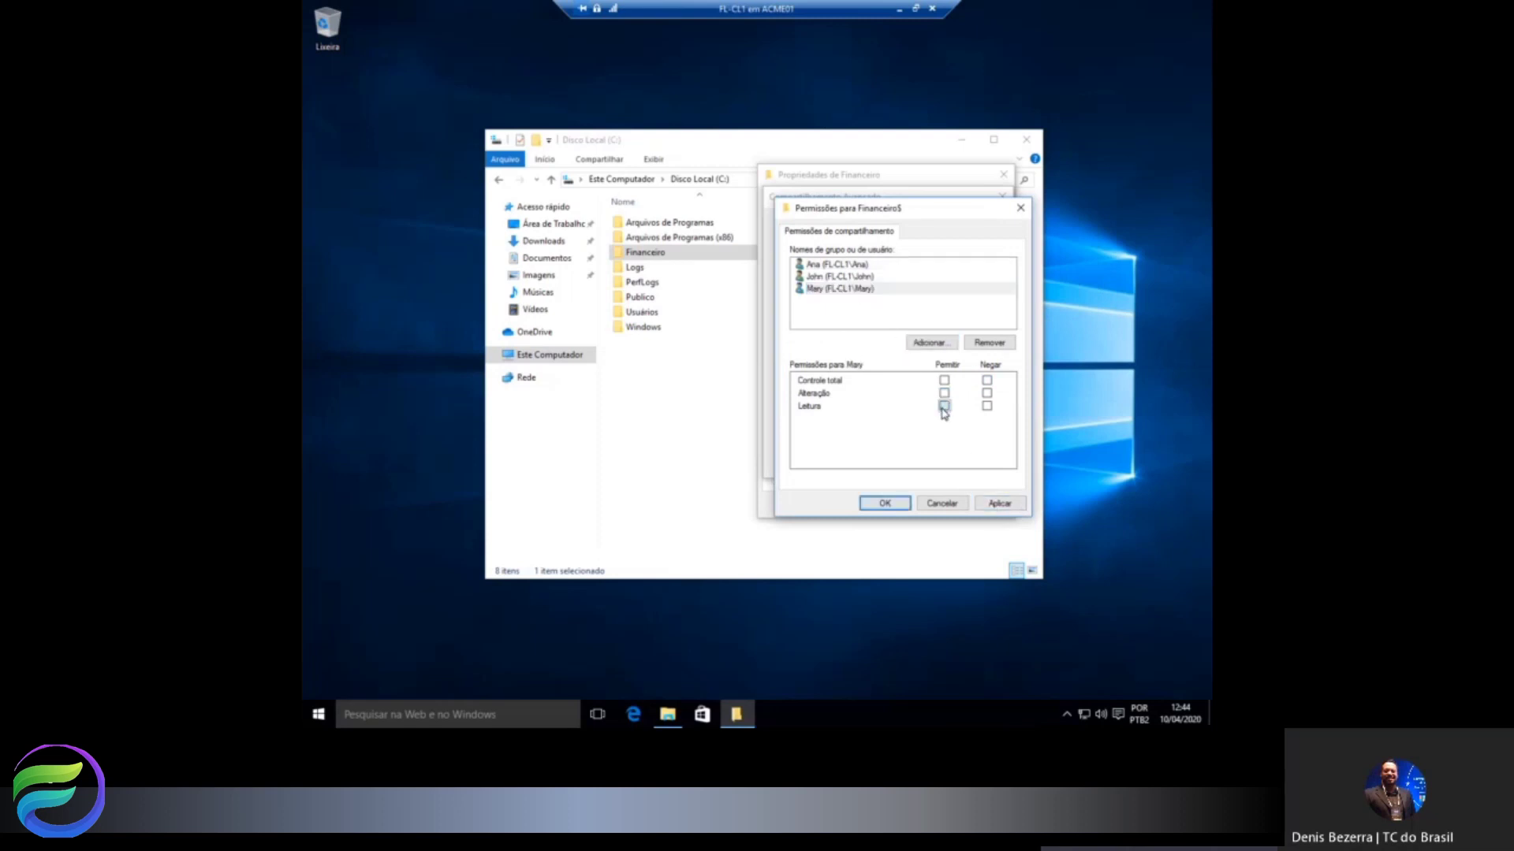
pyautogui.click(943, 407)
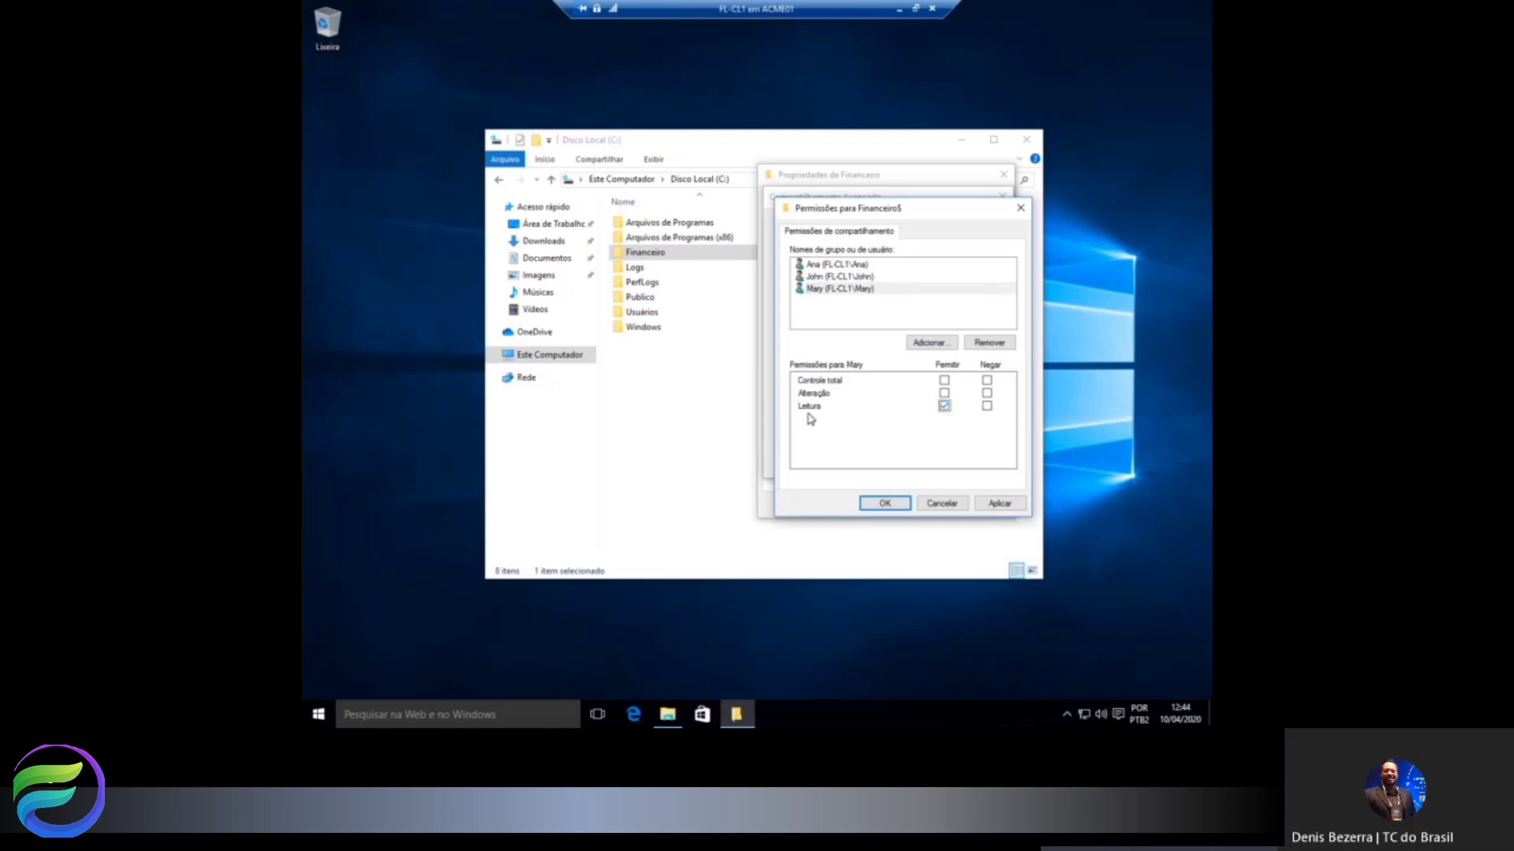
pyautogui.click(1000, 503)
pyautogui.click(885, 504)
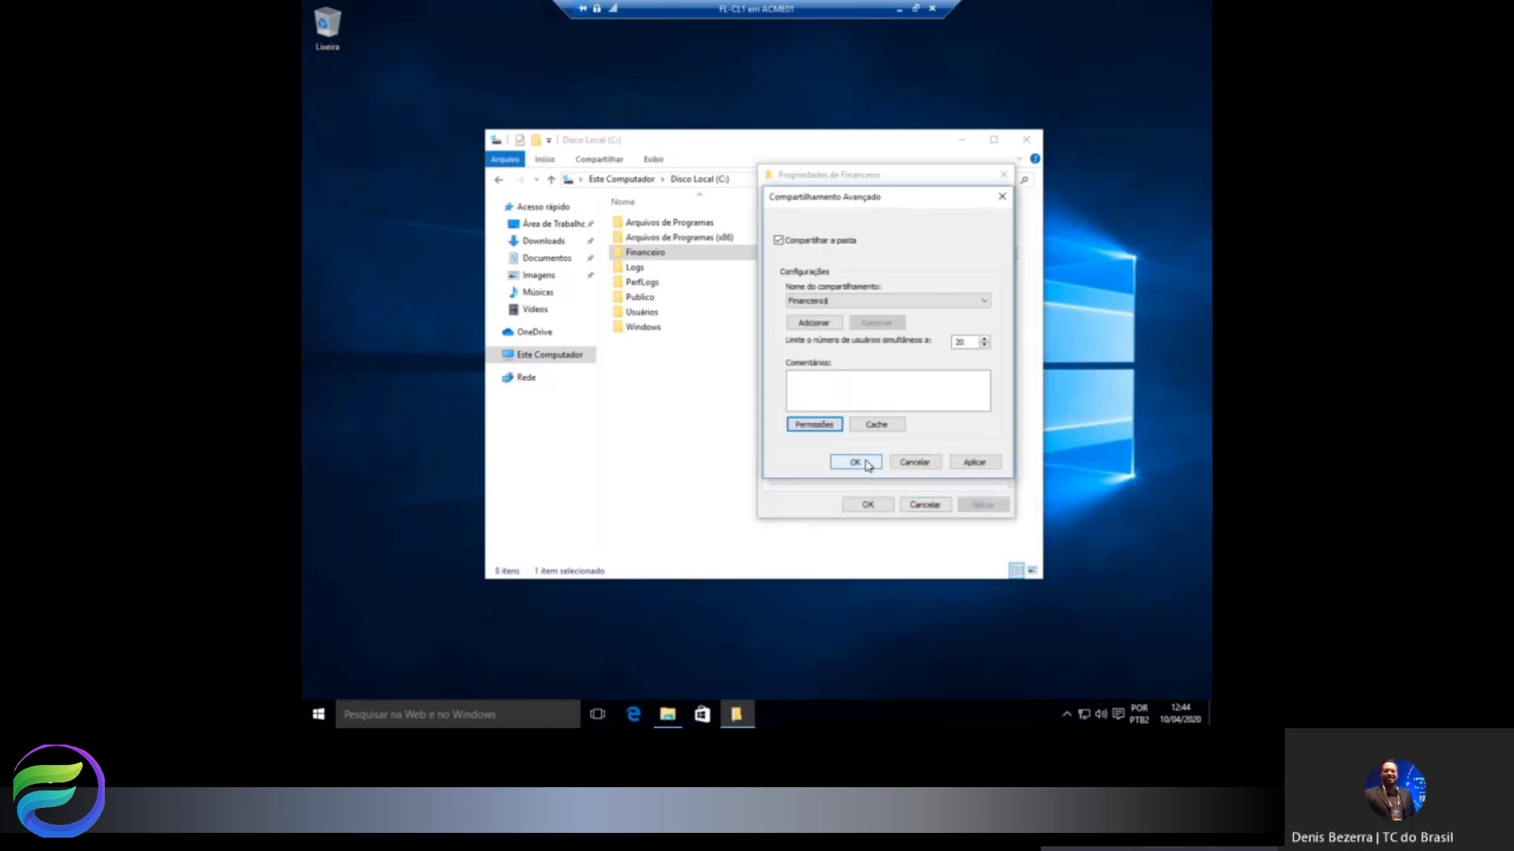
# Confirm Compartilhamento Avançado and close Financeiro's properties, returning to the C: folder list.
pyautogui.click(866, 464)
pyautogui.click(867, 504)
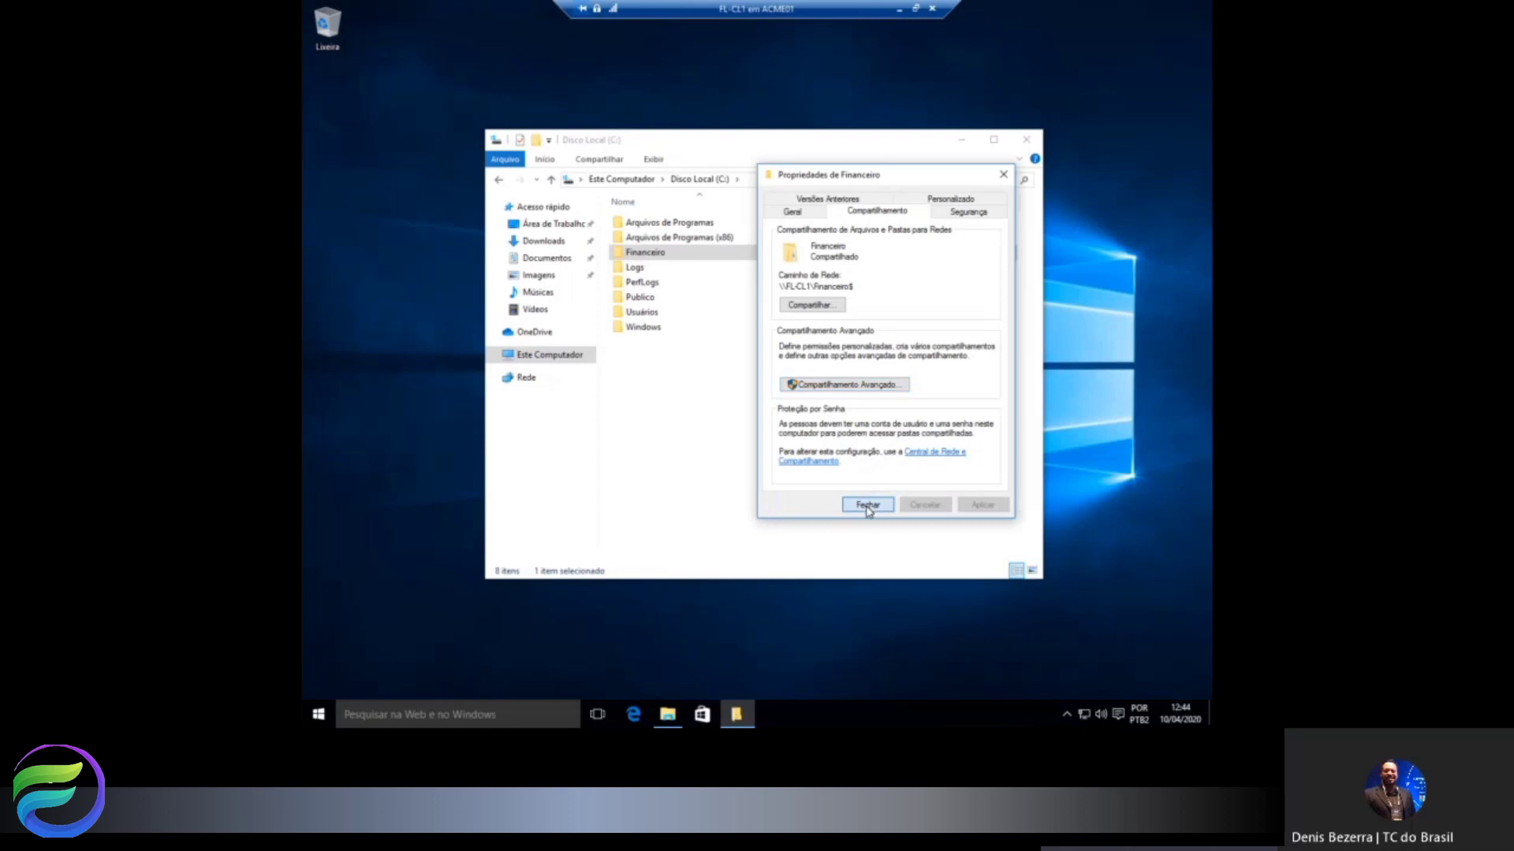
pyautogui.click(701, 424)
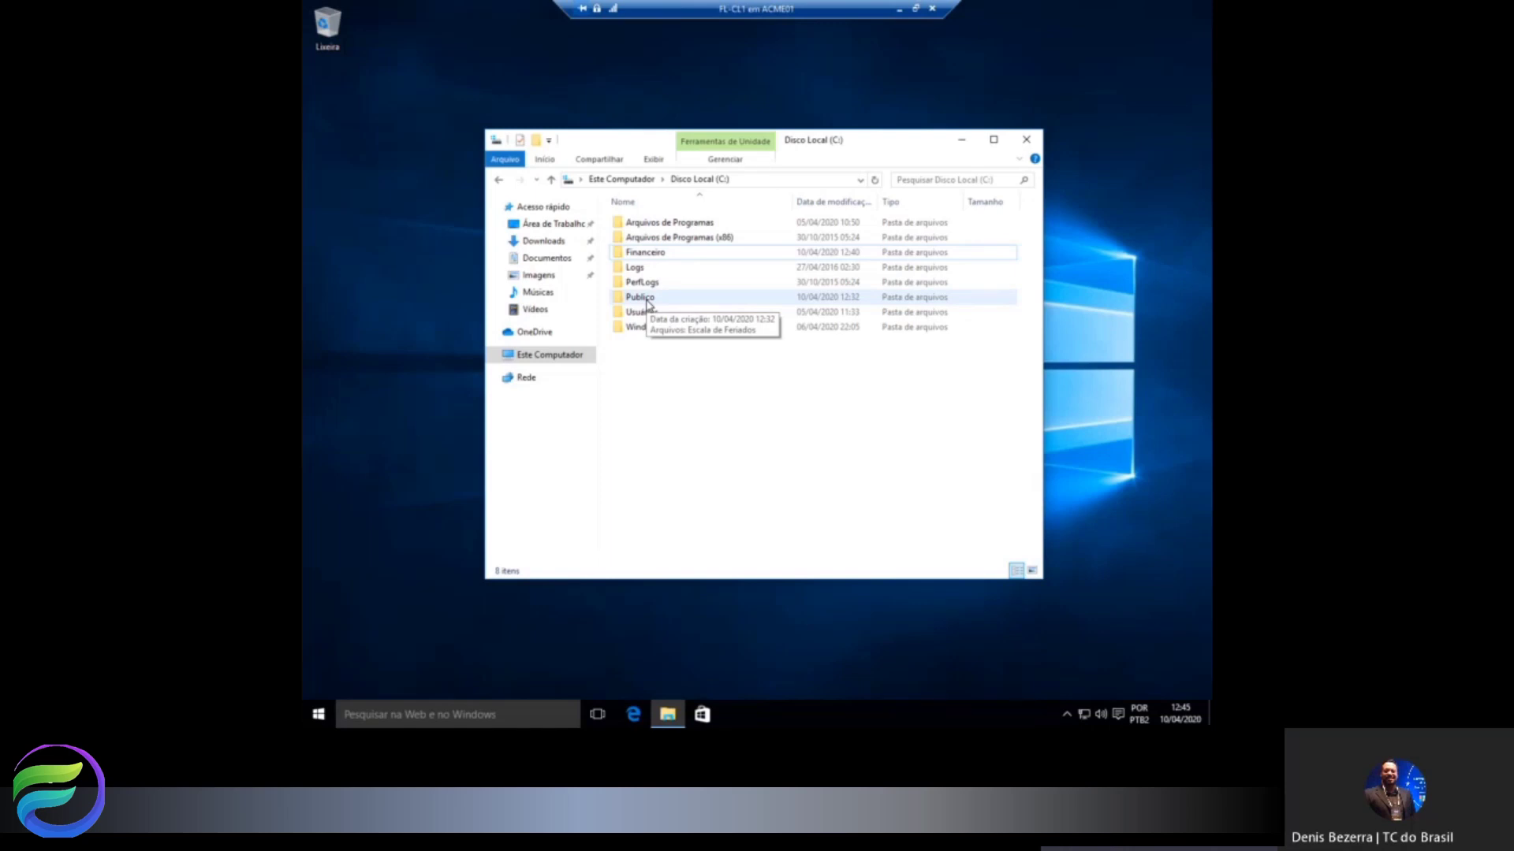
# Reopen Computer Management and start a new user under Local Users and Groups > Users.
pyautogui.rightClick(555, 358)
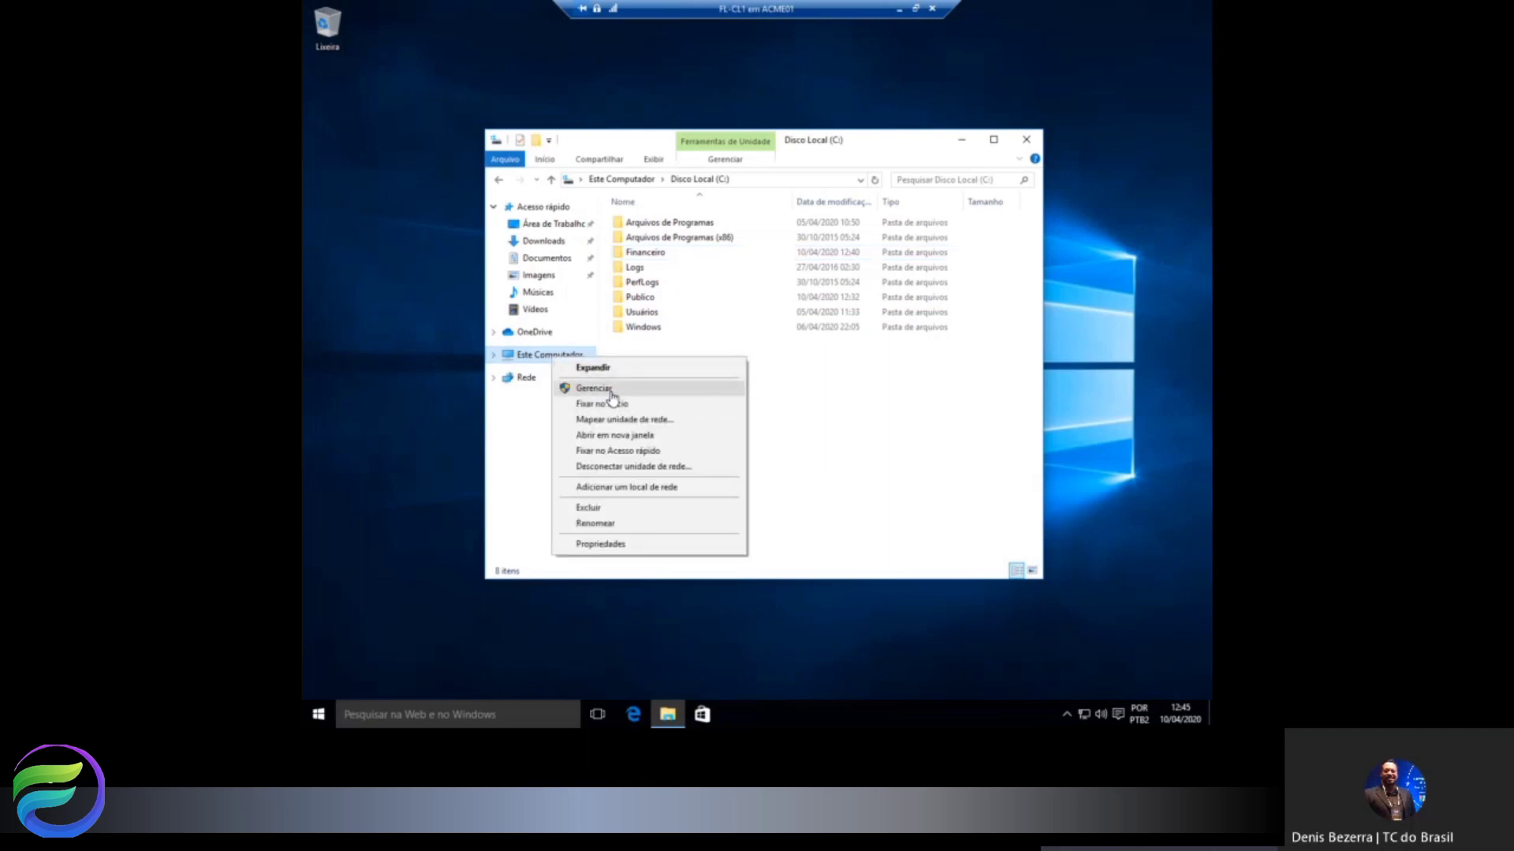
pyautogui.click(606, 389)
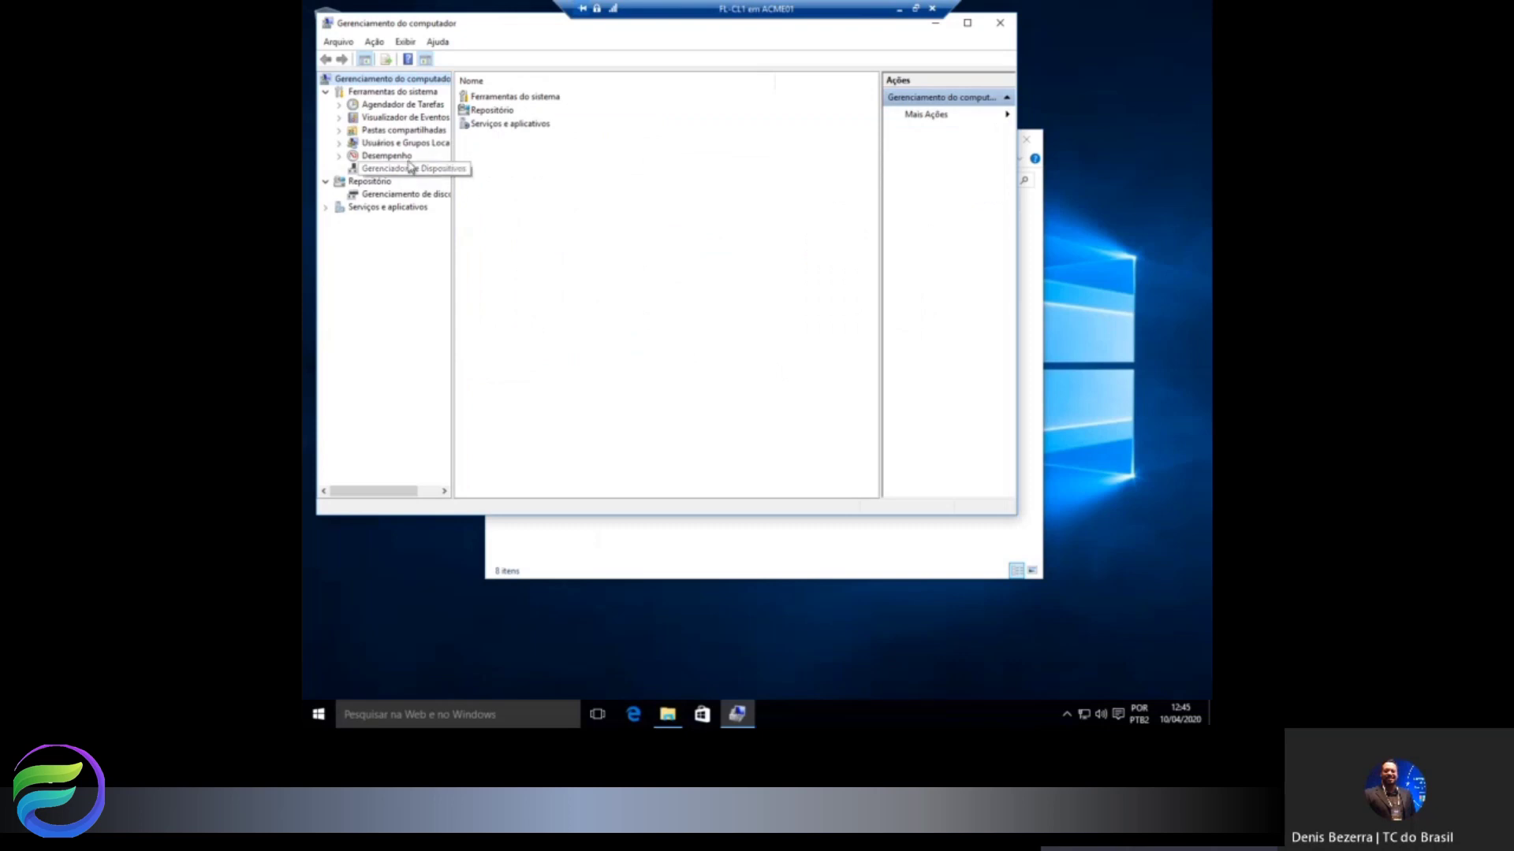
pyautogui.doubleClick(404, 150)
pyautogui.doubleClick(483, 99)
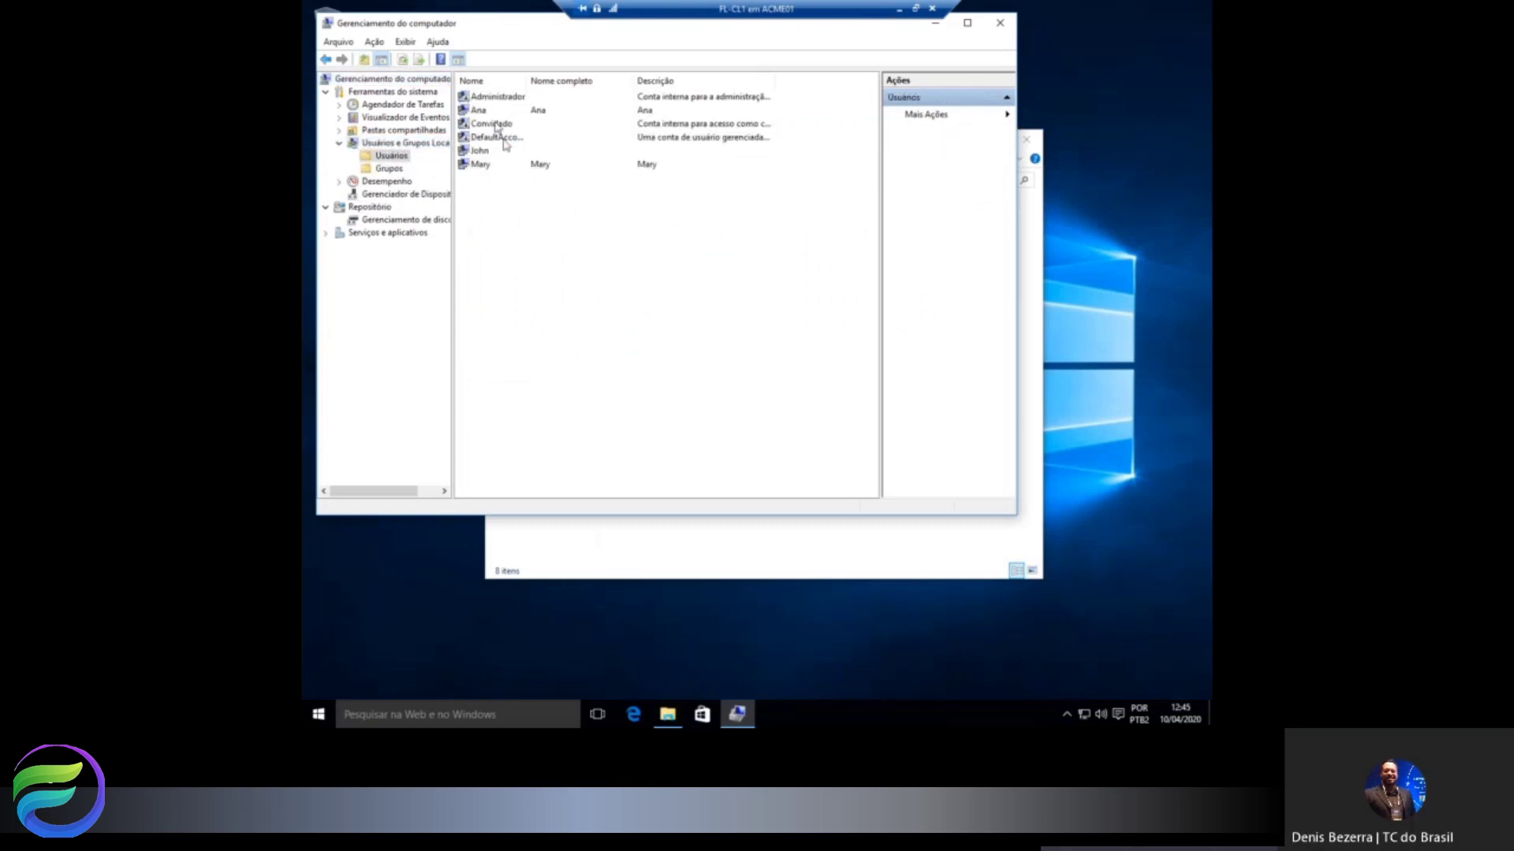
pyautogui.rightClick(499, 233)
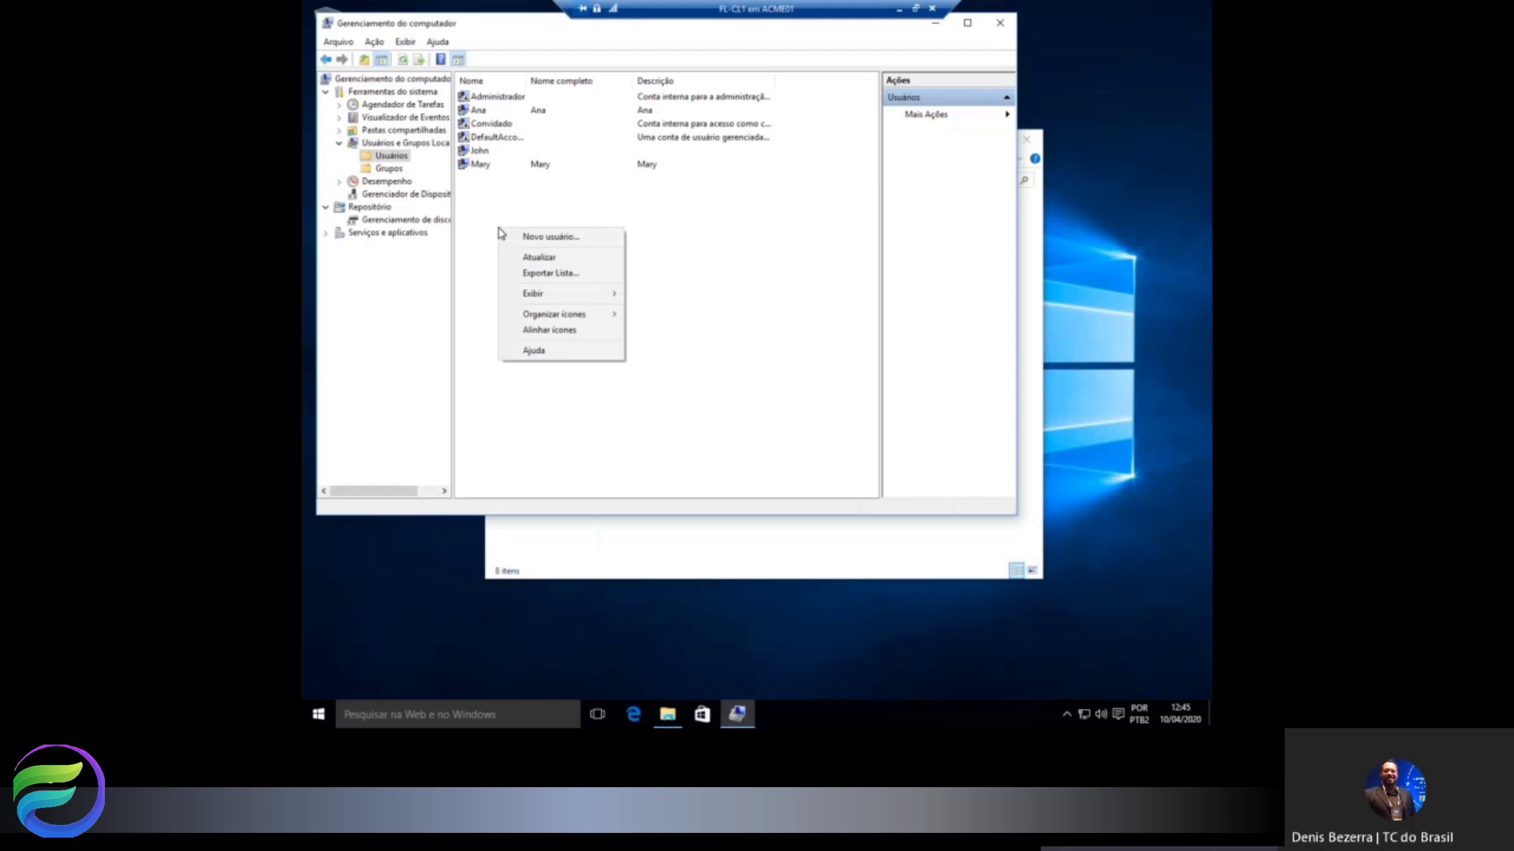
pyautogui.click(536, 236)
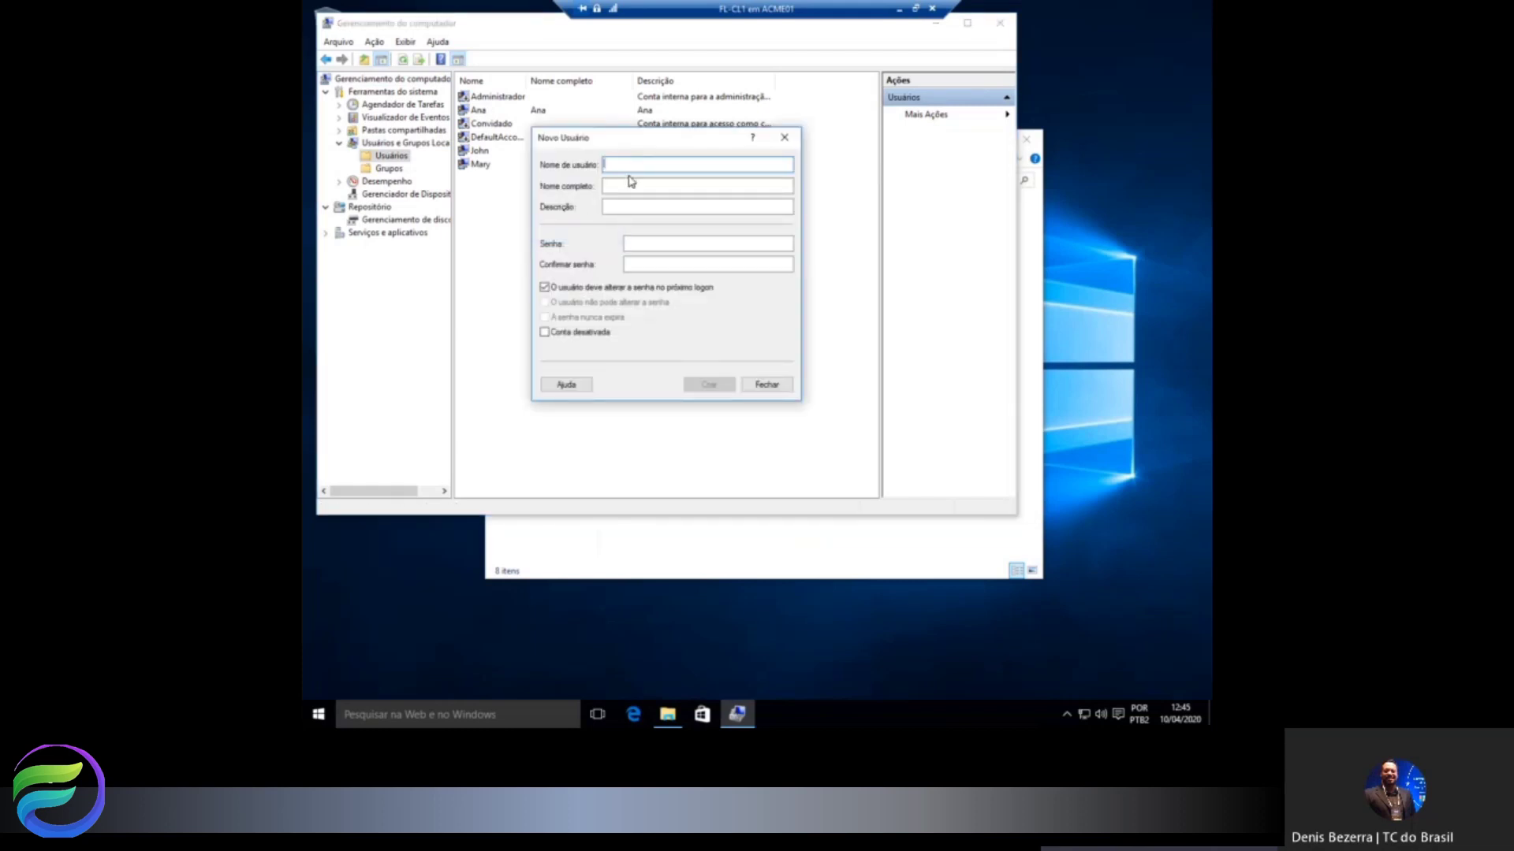
# Enter Leitura as user name, full name and description, plus the account password.
pyautogui.write('L')
pyautogui.hotkey('shift', 'Left')
pyautogui.hotkey('shift', 'Left')
pyautogui.hotkey('shift', 'Left')
pyautogui.hotkey('shift', 'Left')
pyautogui.hotkey('shift', 'Left')
pyautogui.hotkey('shift', 'Left')
pyautogui.hotkey('ctrl', 'c')
pyautogui.press('Tab')
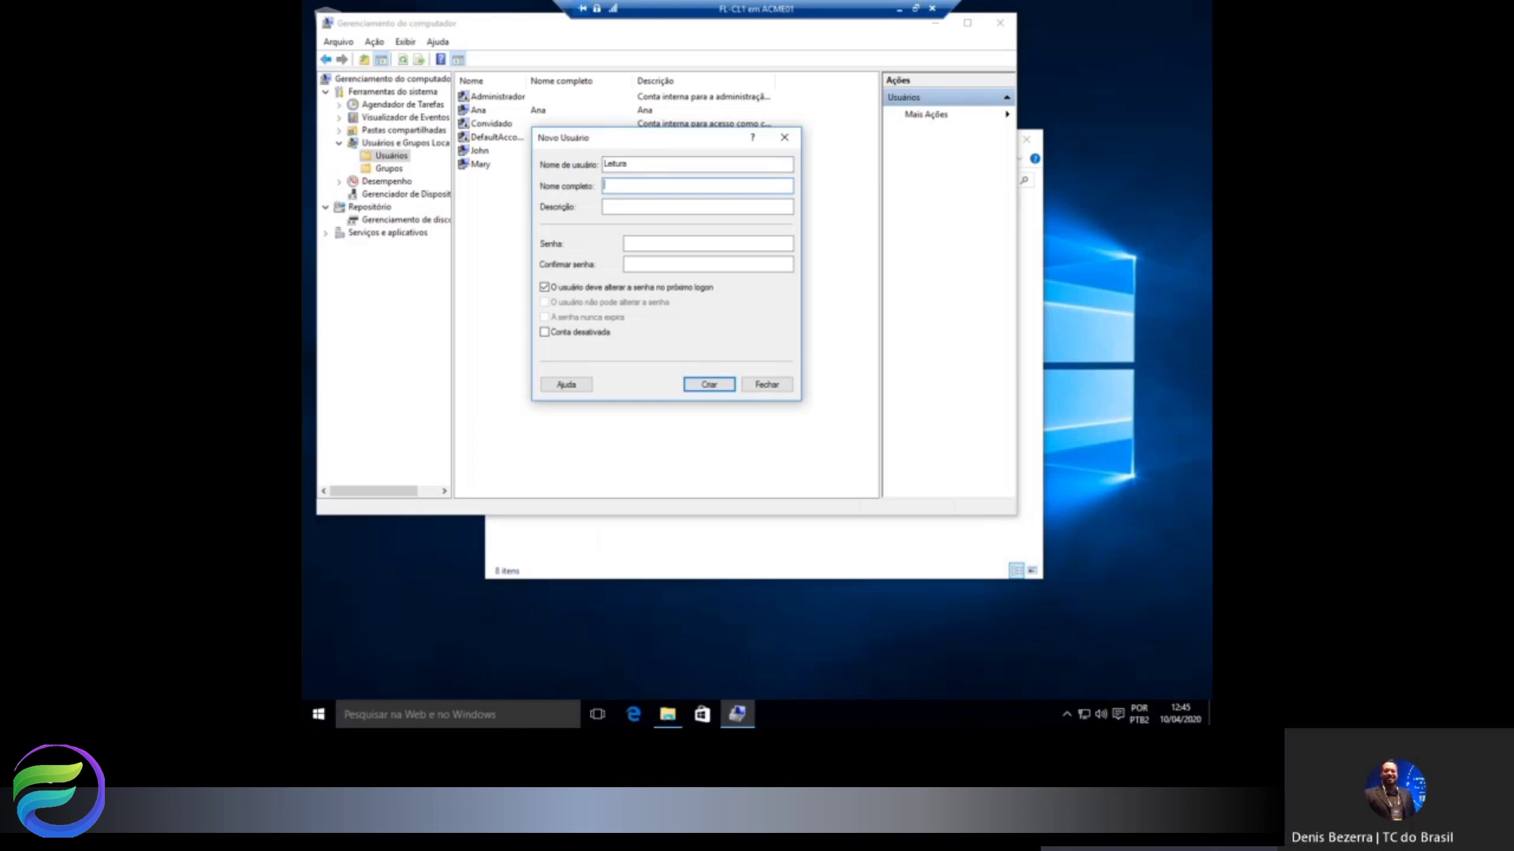
pyautogui.hotkey('ctrl', 'v')
pyautogui.press('Tab')
pyautogui.hotkey('ctrl', 'v')
pyautogui.press('Tab')
pyautogui.write('1234')
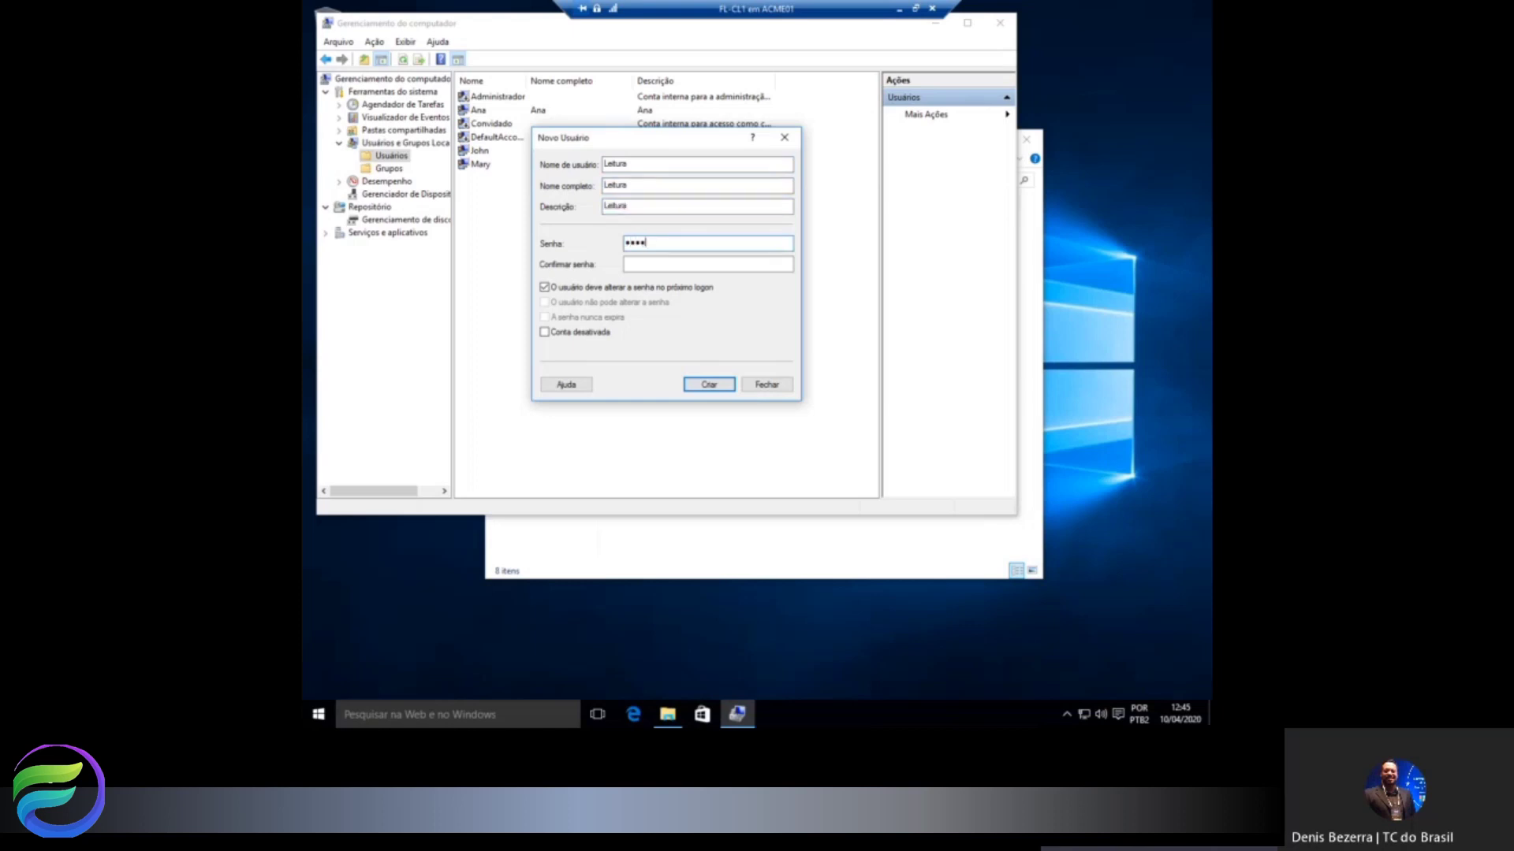
pyautogui.write('56789')
pyautogui.press('Tab')
pyautogui.write('123456789')
# Create the Leitura account without a forced password change and close the form.
pyautogui.click(601, 287)
pyautogui.click(702, 386)
pyautogui.click(766, 385)
pyautogui.rightClick(477, 215)
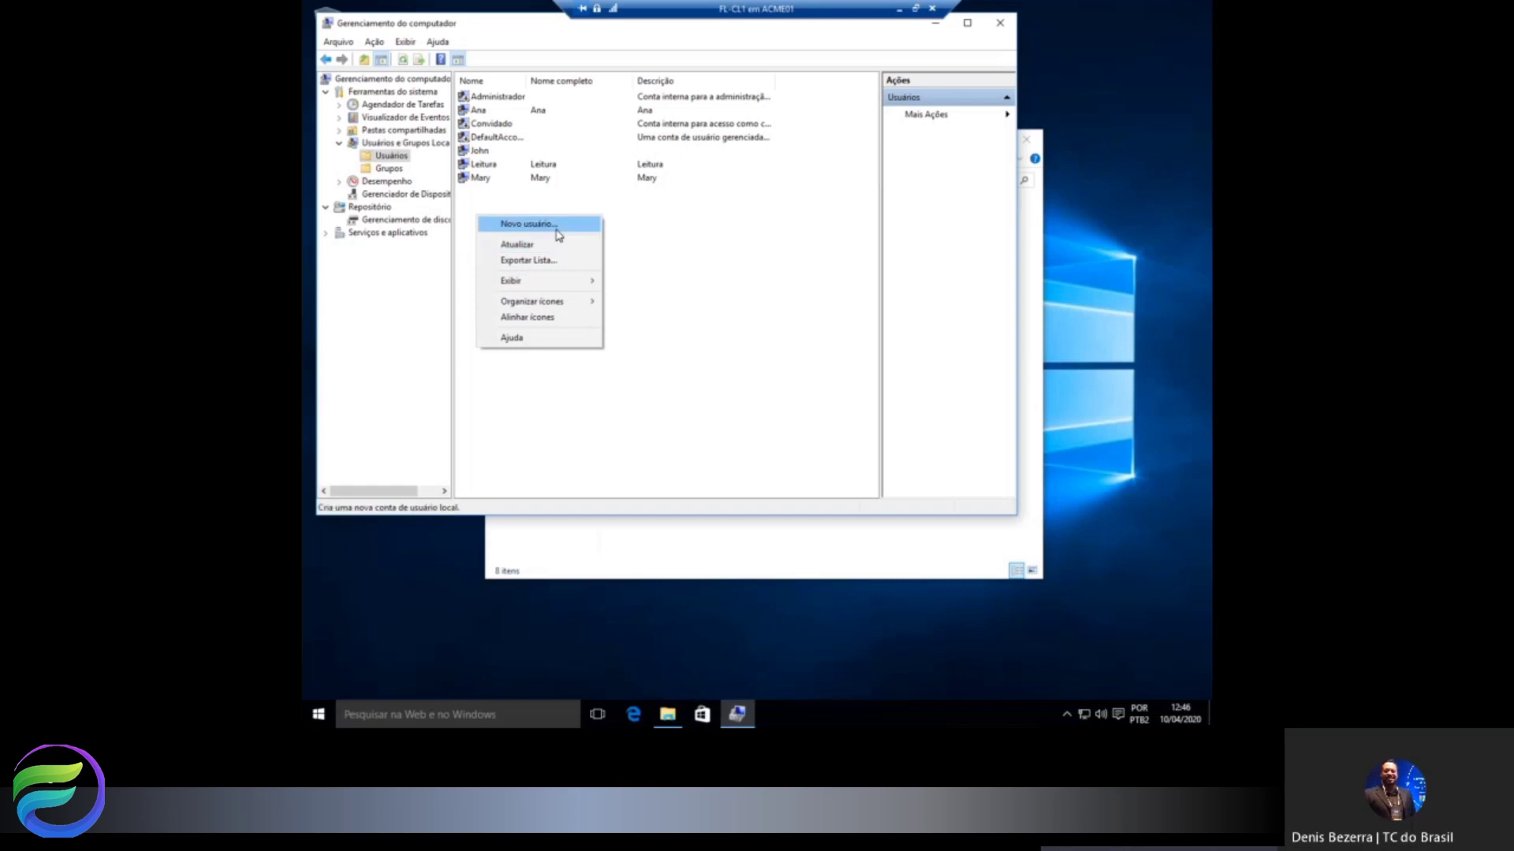
# Start a new user Gravacao, reusing Gravacao for full name and description, and set its password.
pyautogui.click(544, 224)
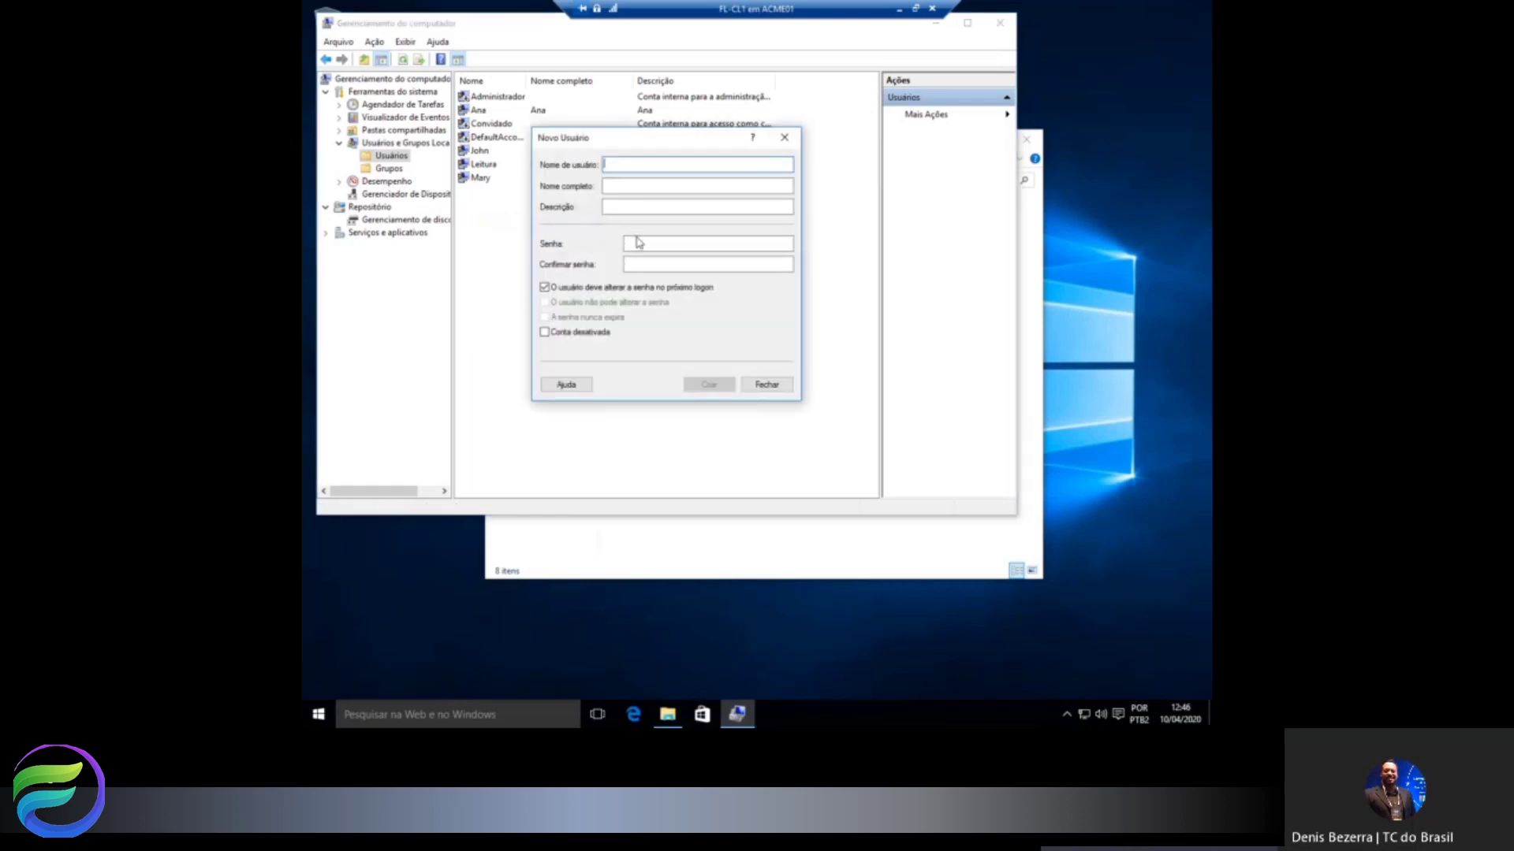
pyautogui.write('Gravacao')
pyautogui.hotkey('shift', 'Home')
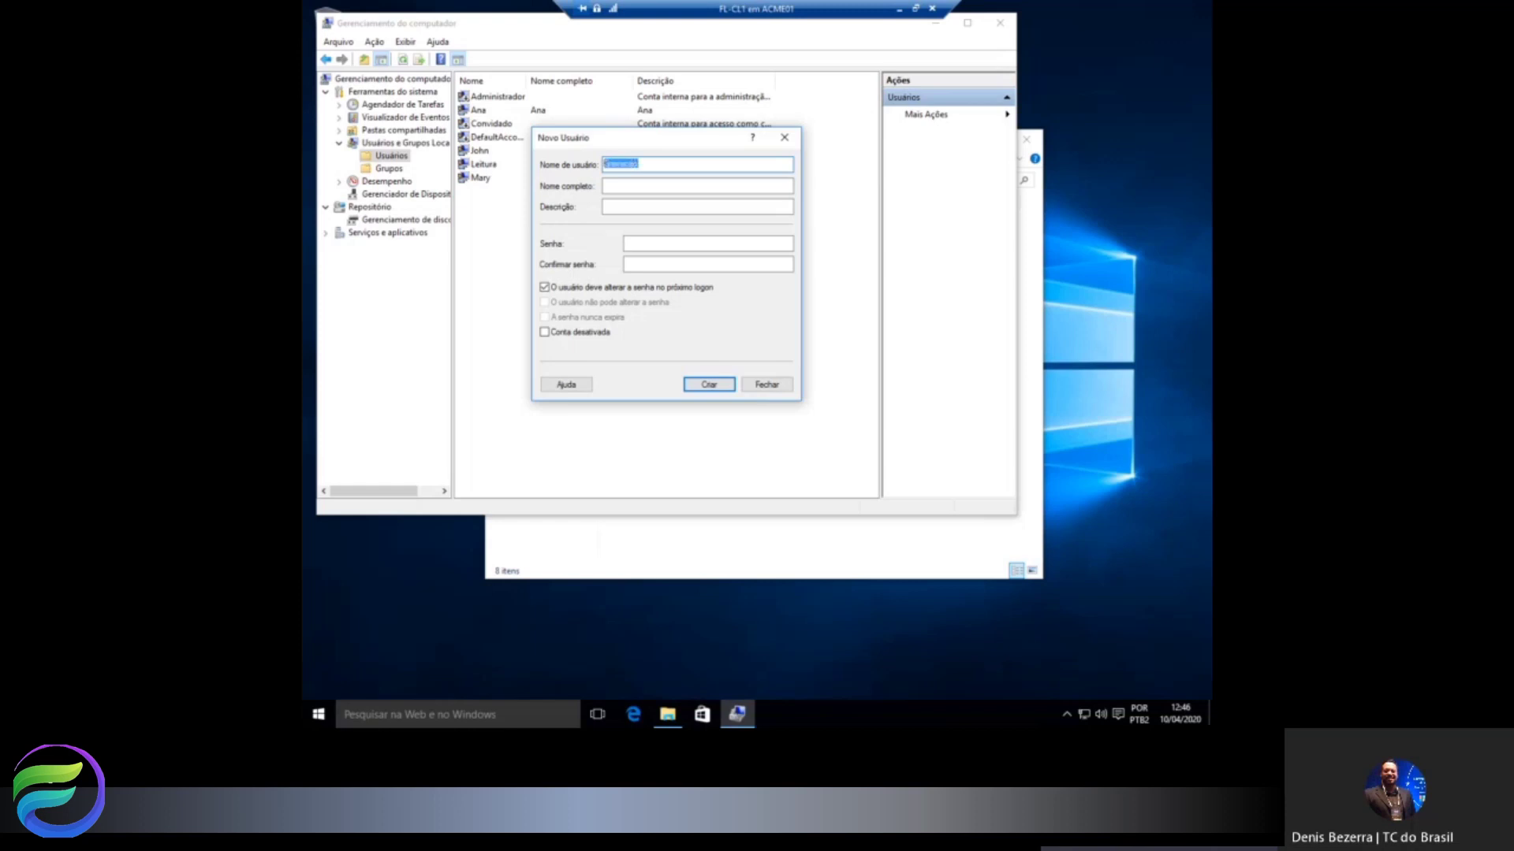
pyautogui.hotkey('ctrl', 'c')
pyautogui.press('Tab')
pyautogui.hotkey('ctrl', 'v')
pyautogui.press('Tab')
pyautogui.hotkey('ctrl', 'v')
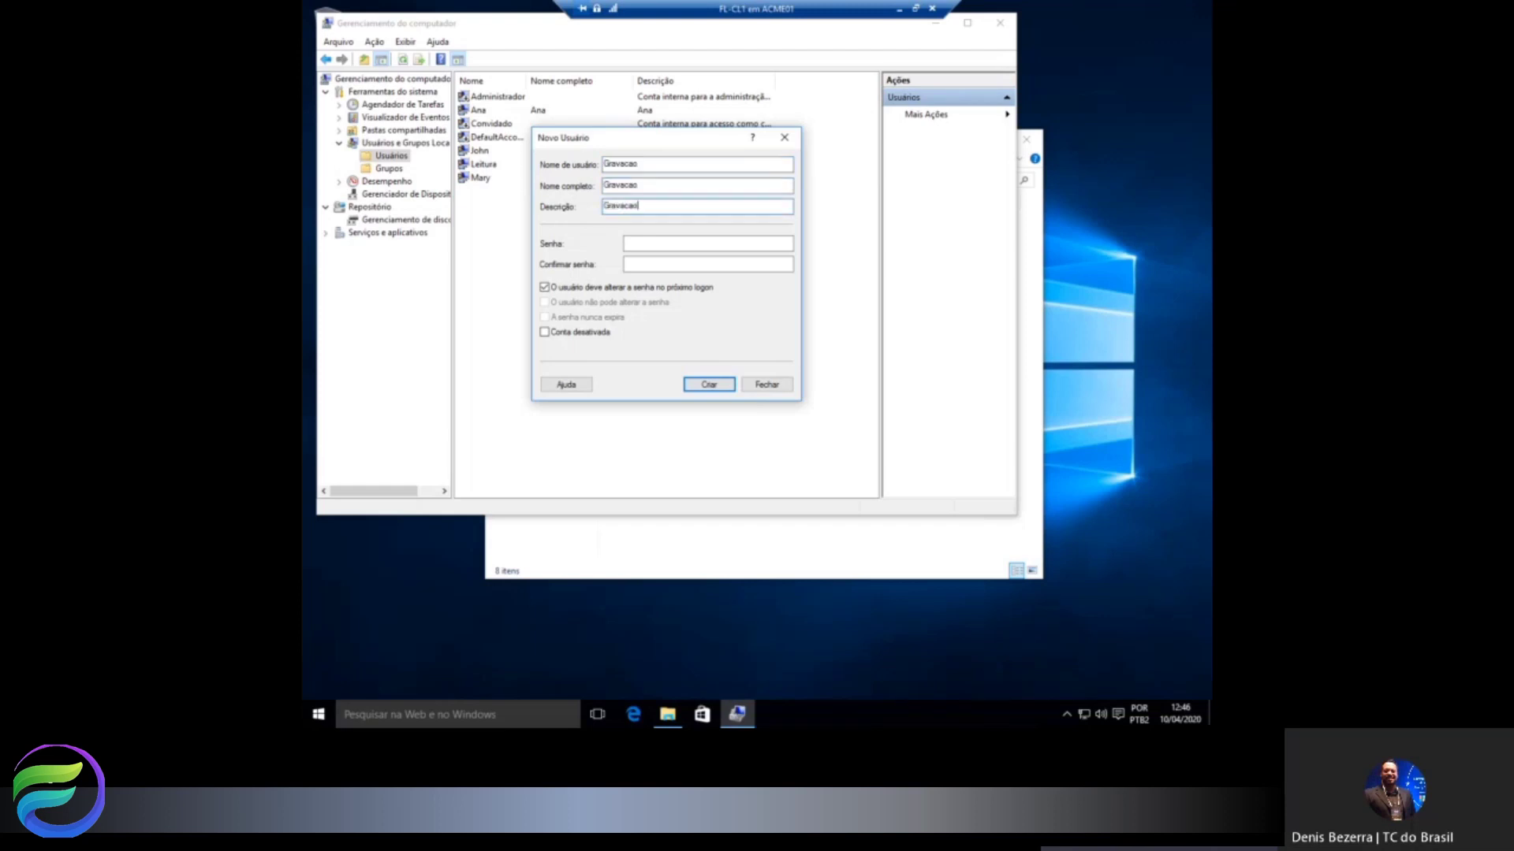
pyautogui.press('Tab')
pyautogui.write('Pa$0r')
pyautogui.hotkey('ctrl', 'a')
pyautogui.write('Pa')
# Create the Gravacao account without a forced password change and minimise Computer Management.
pyautogui.click(603, 289)
pyautogui.click(709, 384)
pyautogui.click(766, 385)
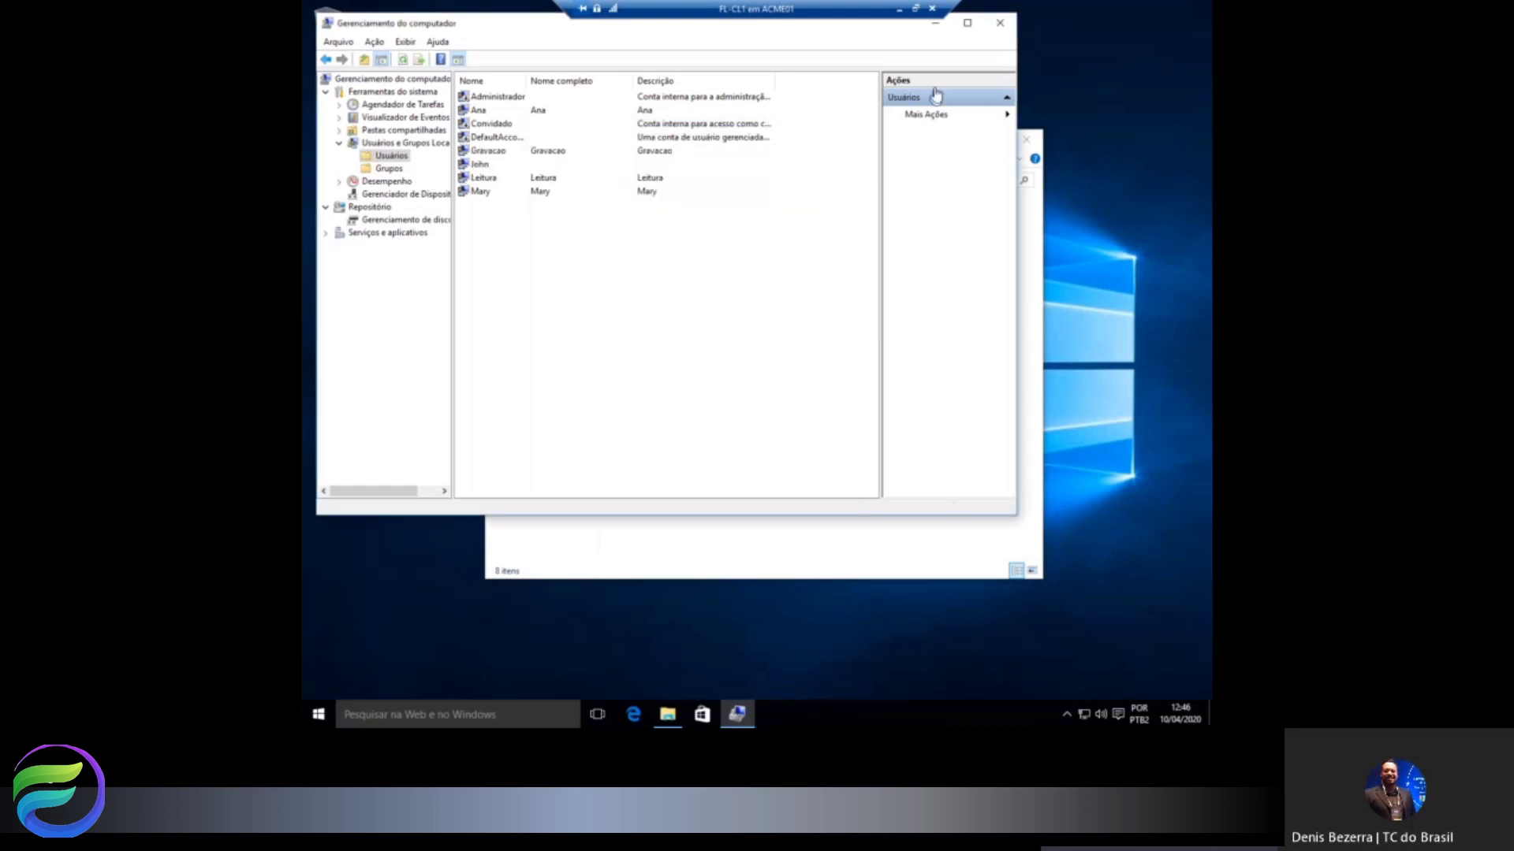
pyautogui.click(936, 23)
# Open the Financeiro$ share permissions and add the Leitura account.
pyautogui.rightClick(652, 253)
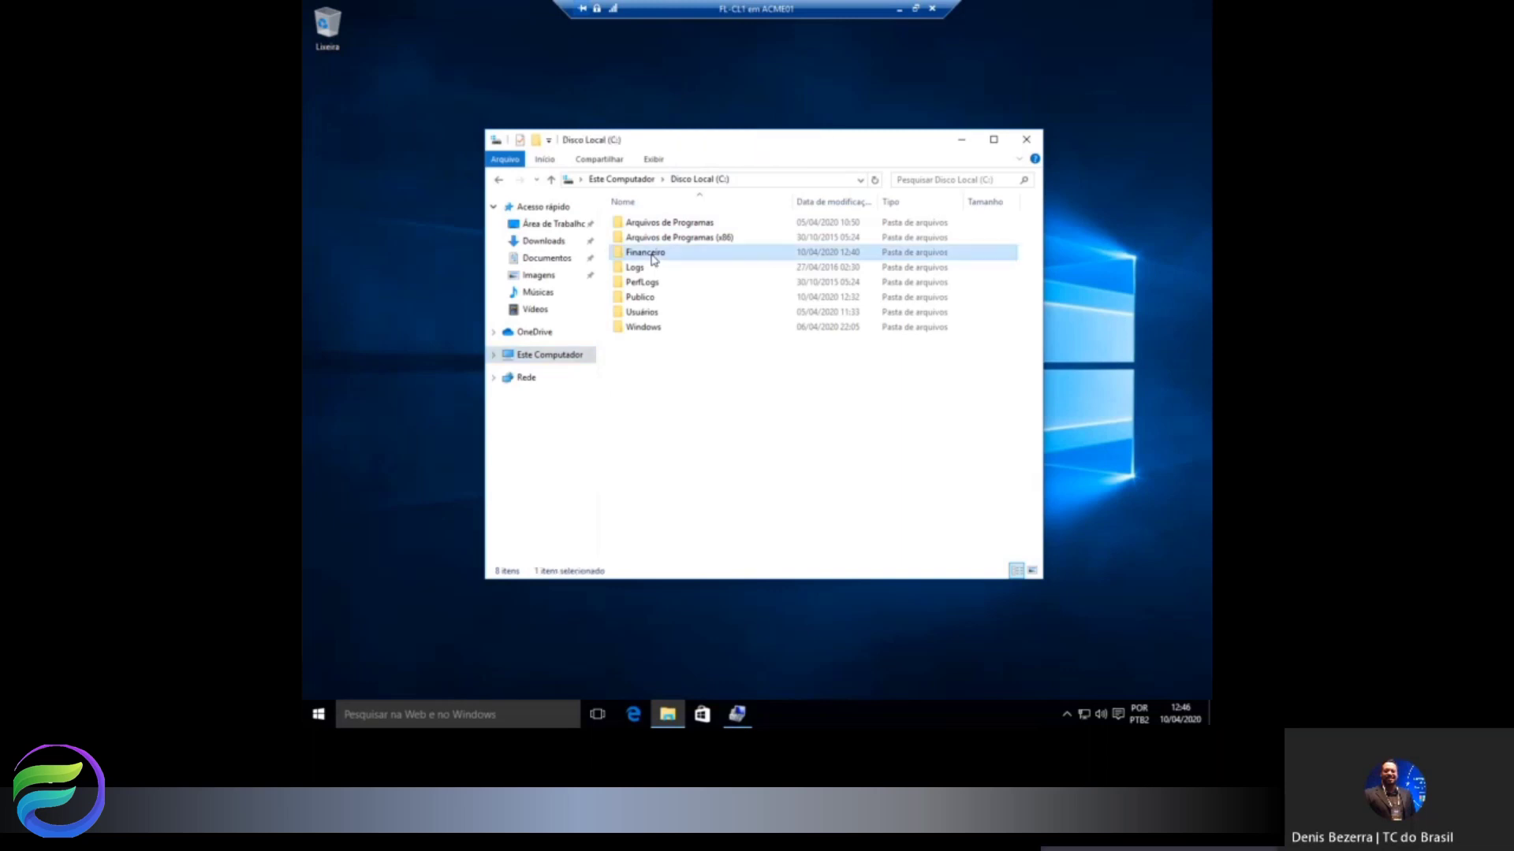
pyautogui.click(713, 510)
pyautogui.click(784, 303)
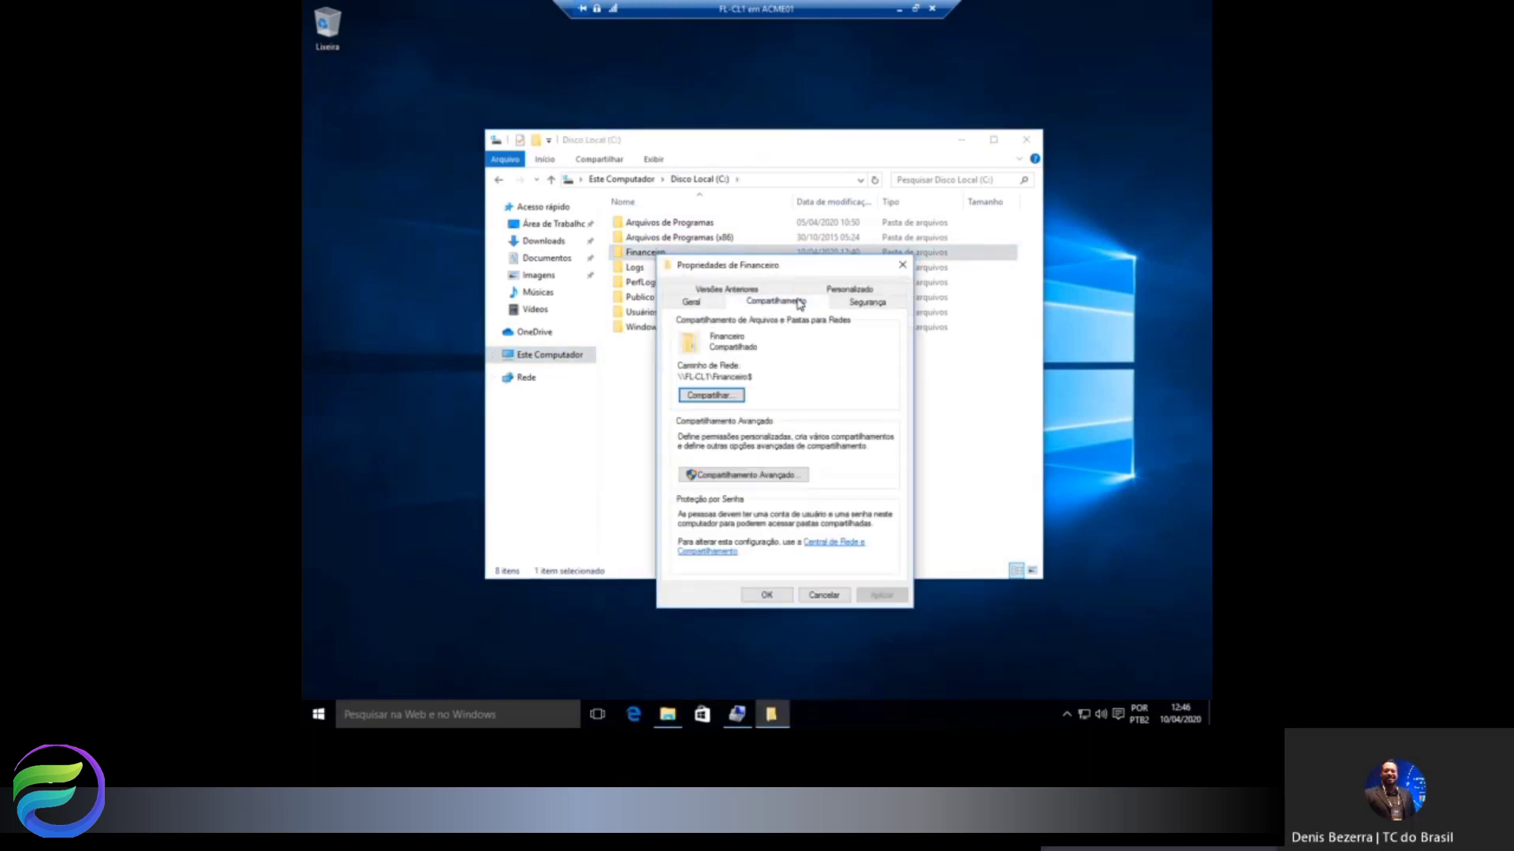
pyautogui.click(741, 475)
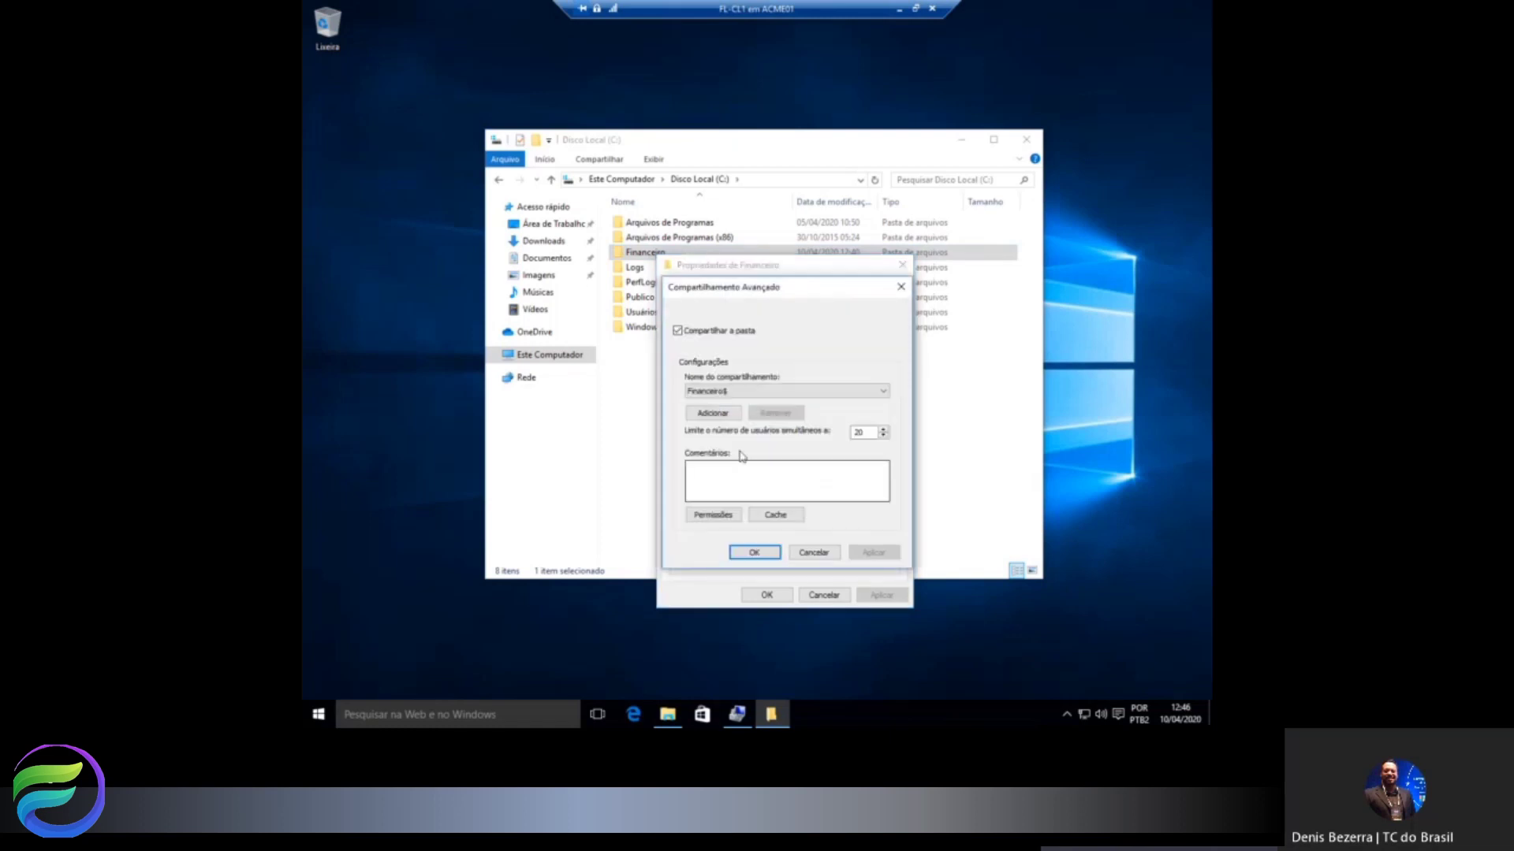
pyautogui.click(717, 516)
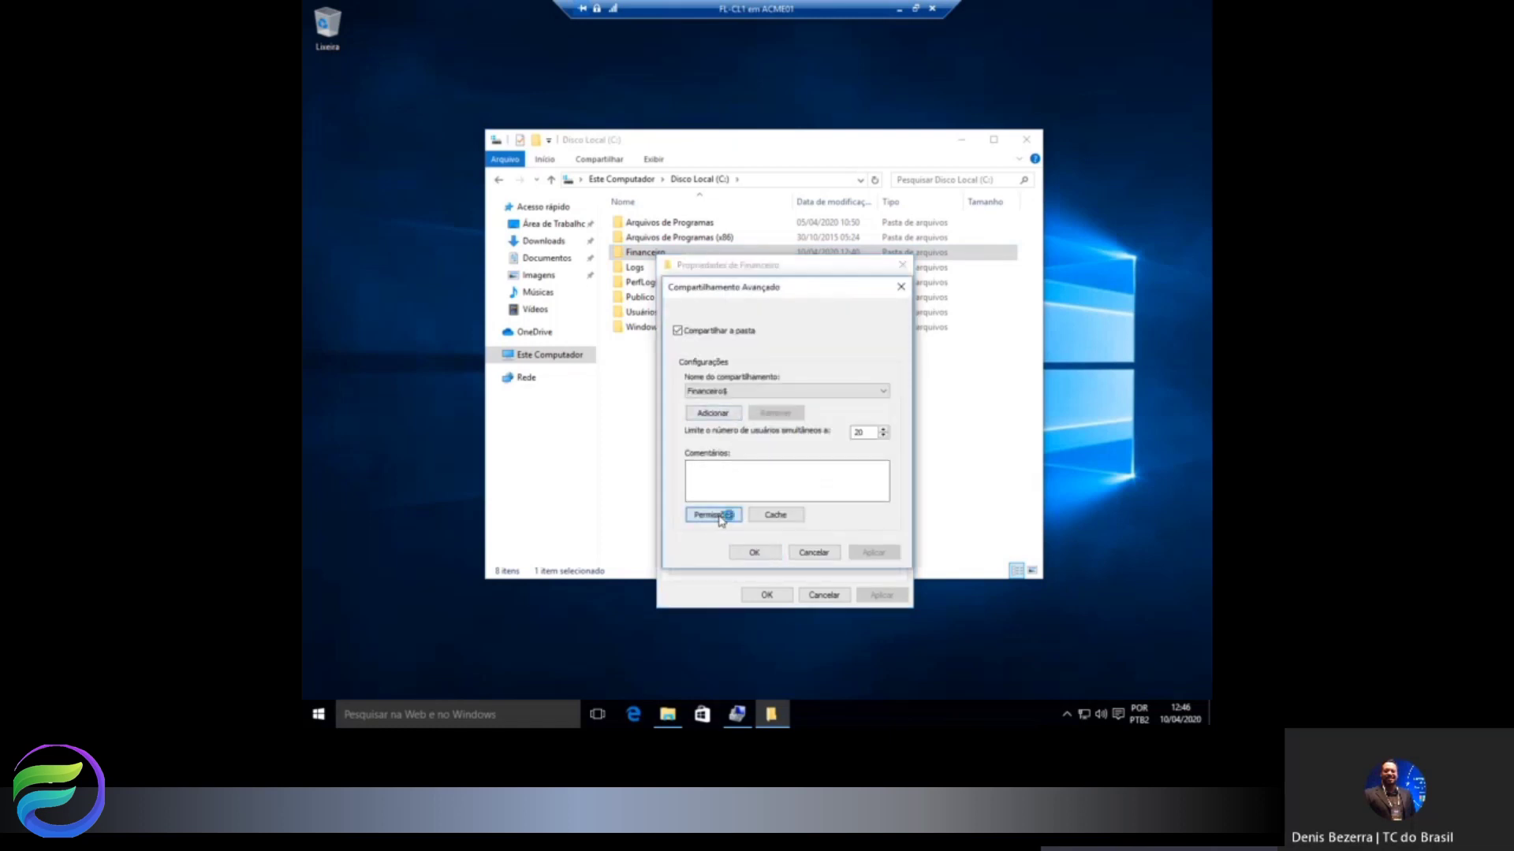
pyautogui.click(828, 432)
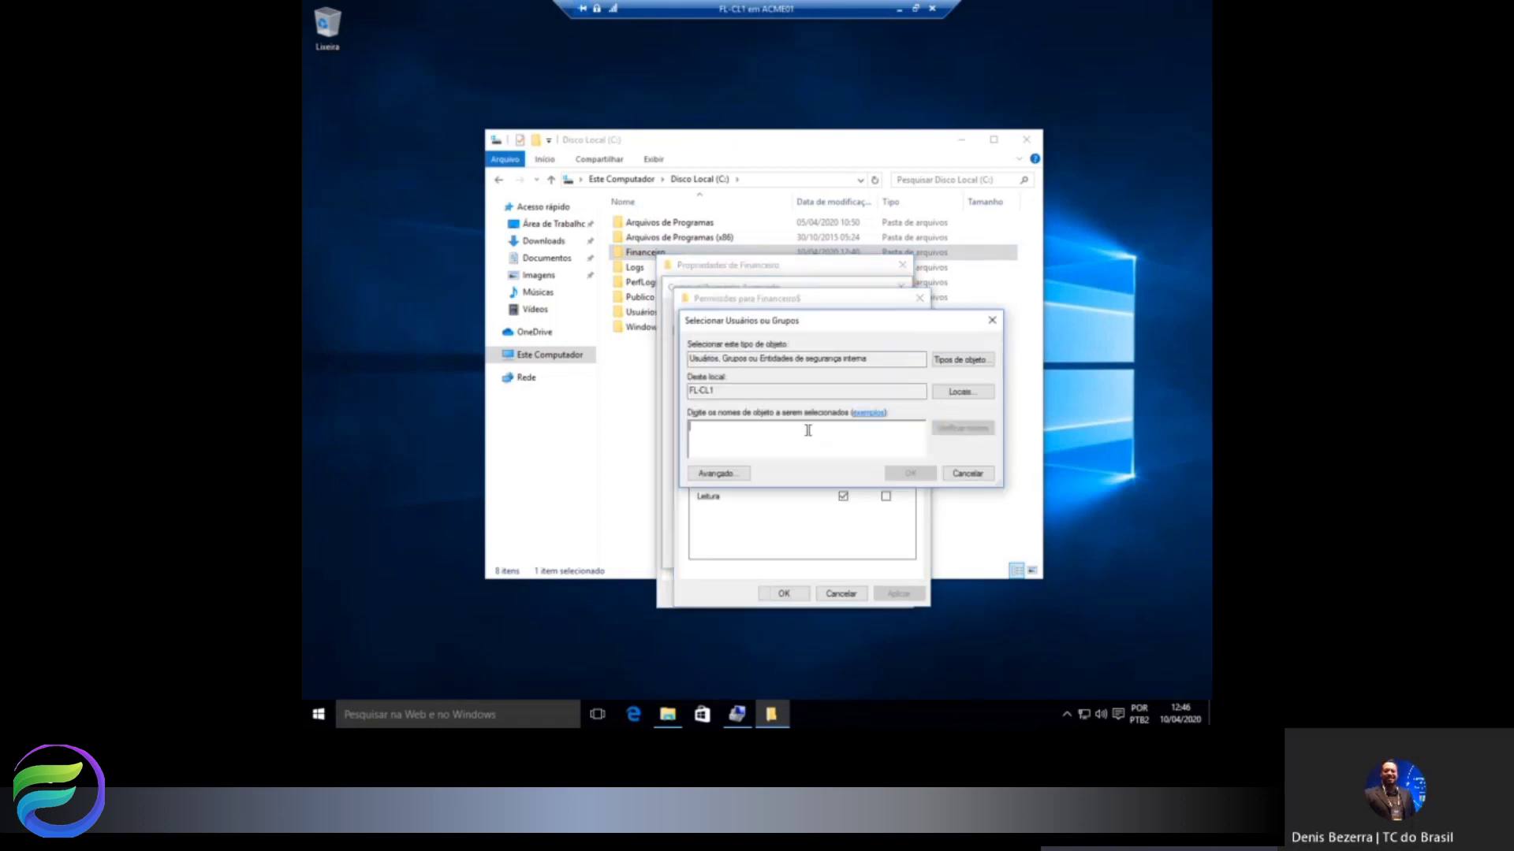
pyautogui.write('f')
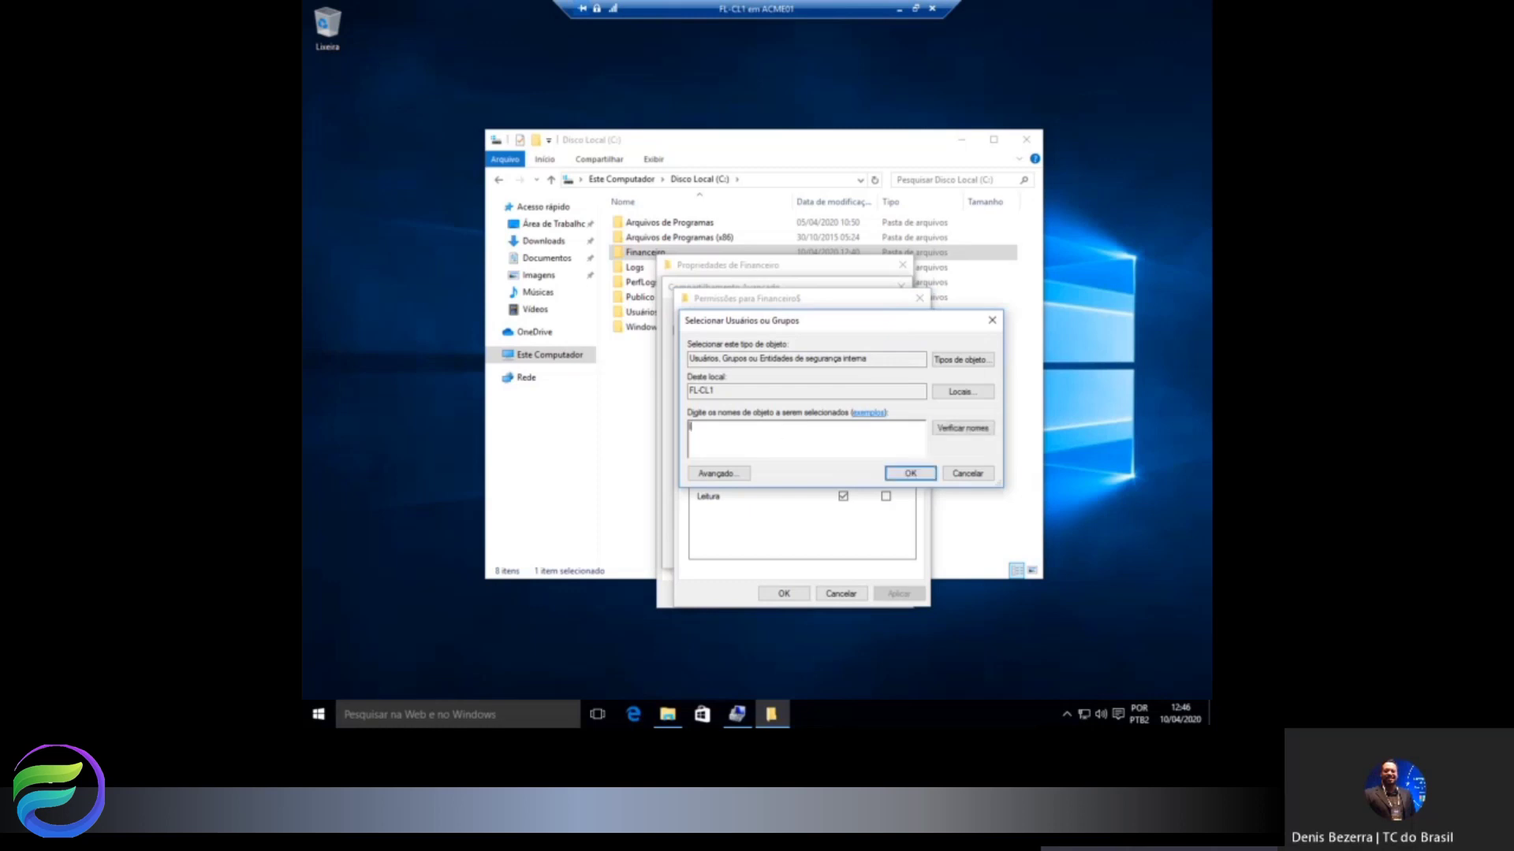
pyautogui.hotkey('ctrl', 'k')
pyautogui.click(909, 474)
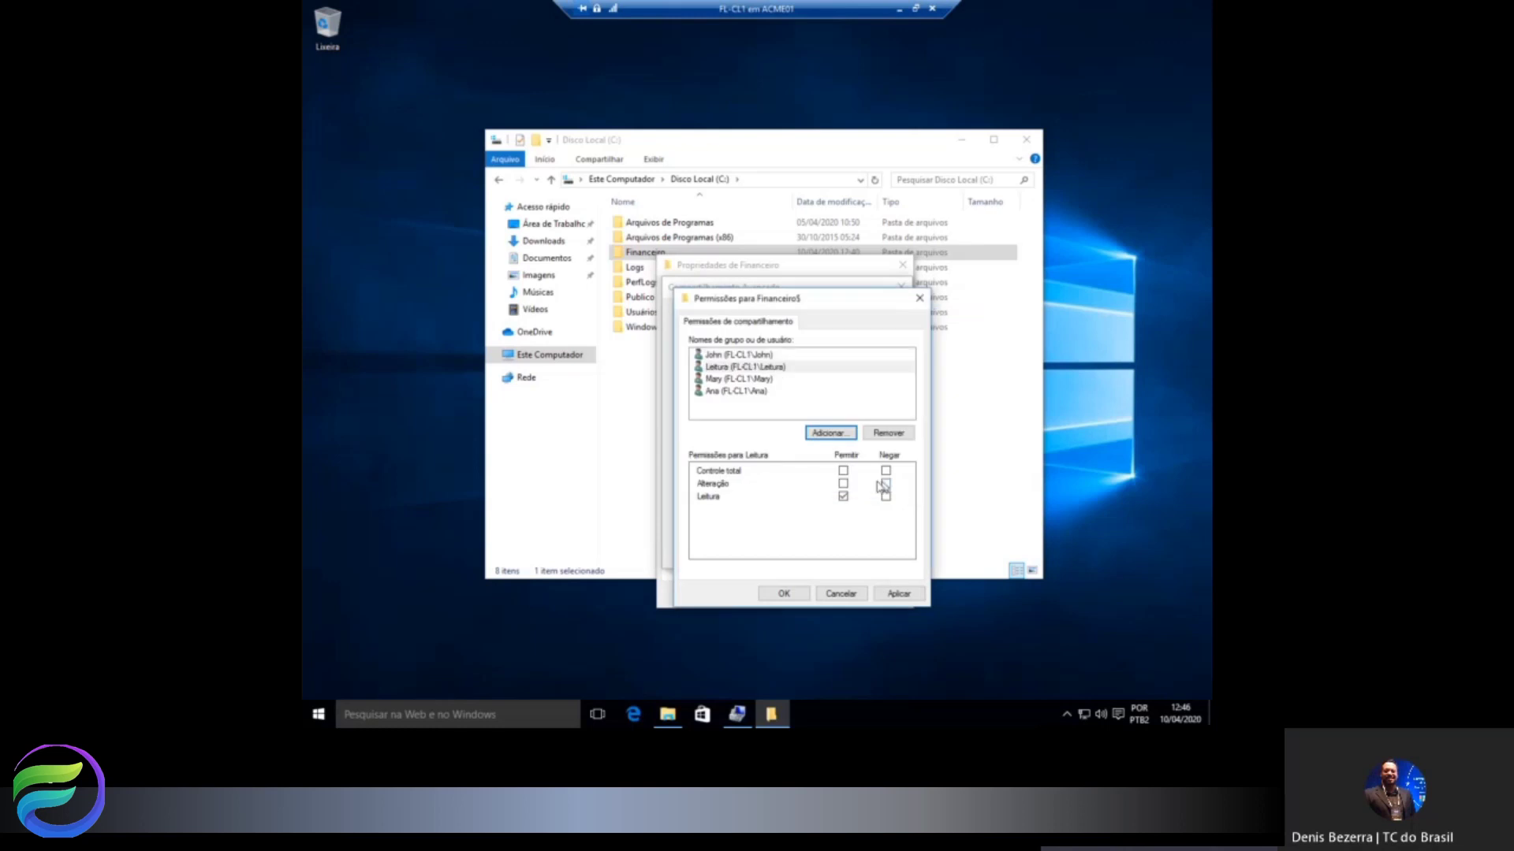
# Add Gravacao with Change permission and confirm all the sharing dialogs.
pyautogui.click(830, 433)
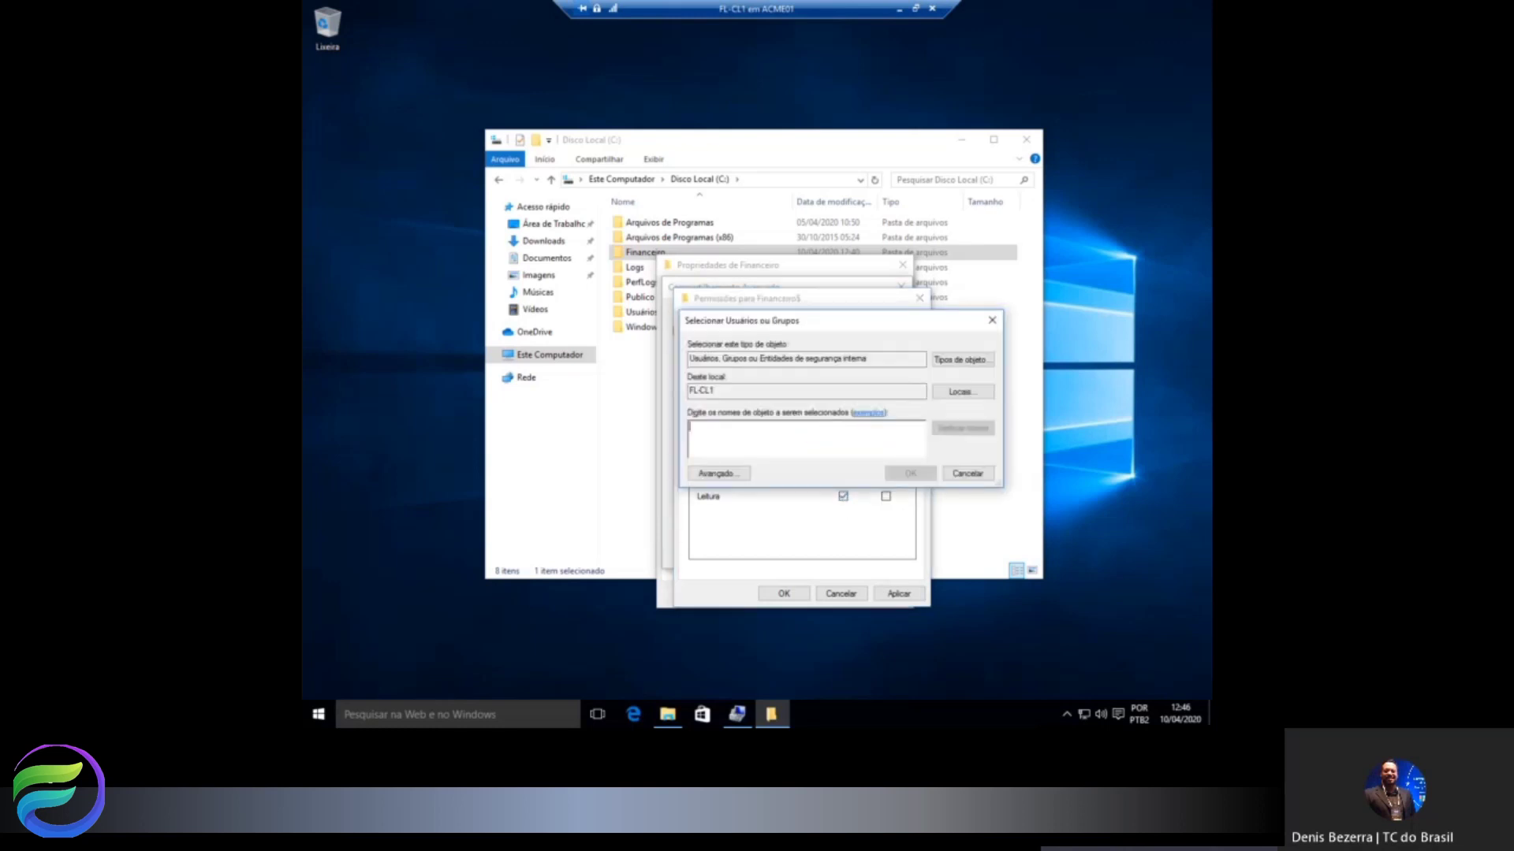
pyautogui.write('Gravacao')
pyautogui.click(947, 429)
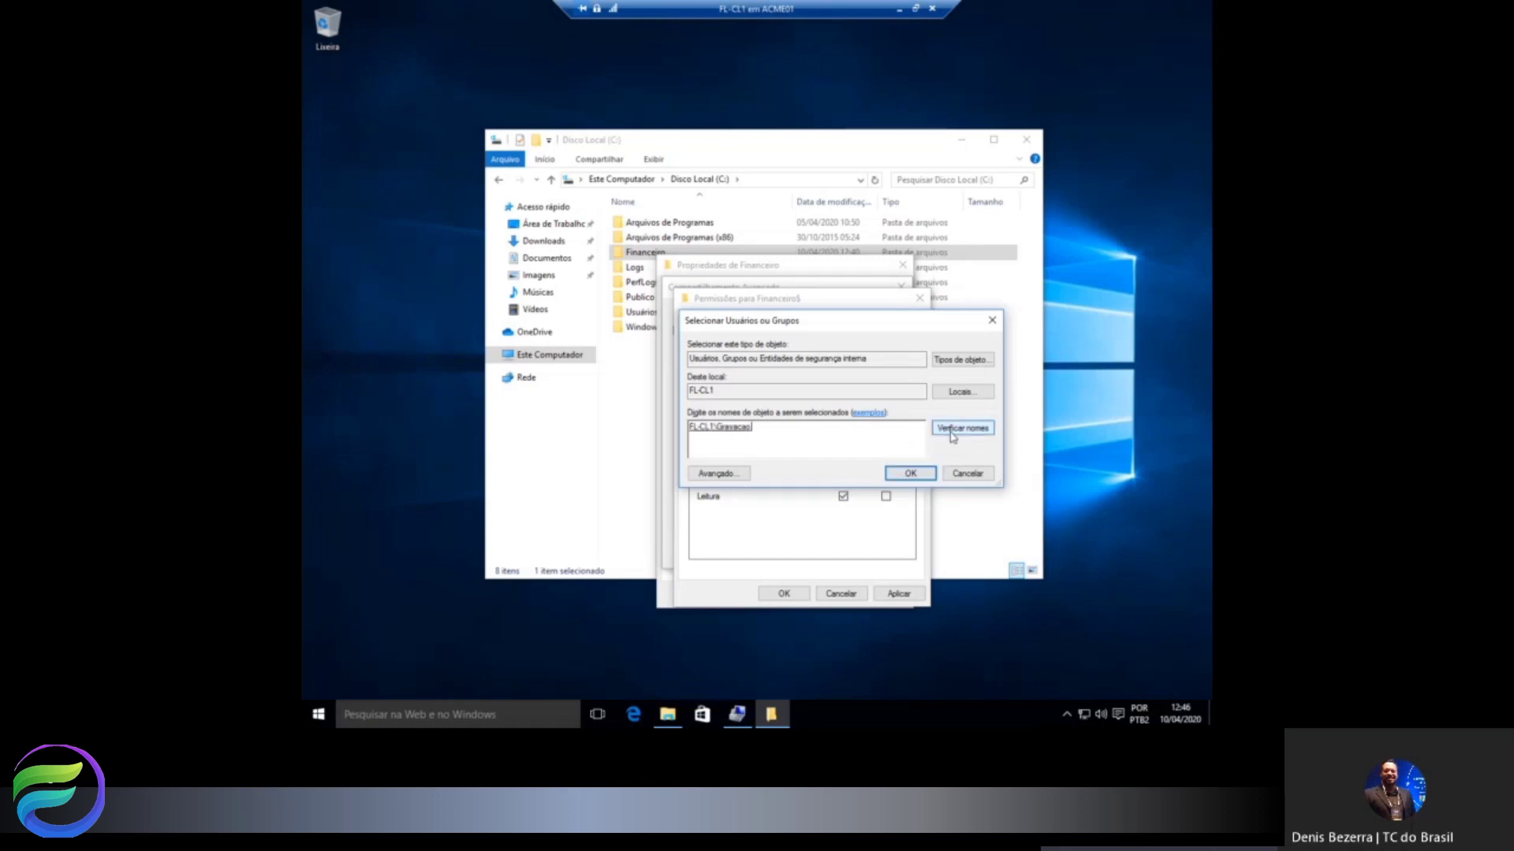
pyautogui.click(909, 473)
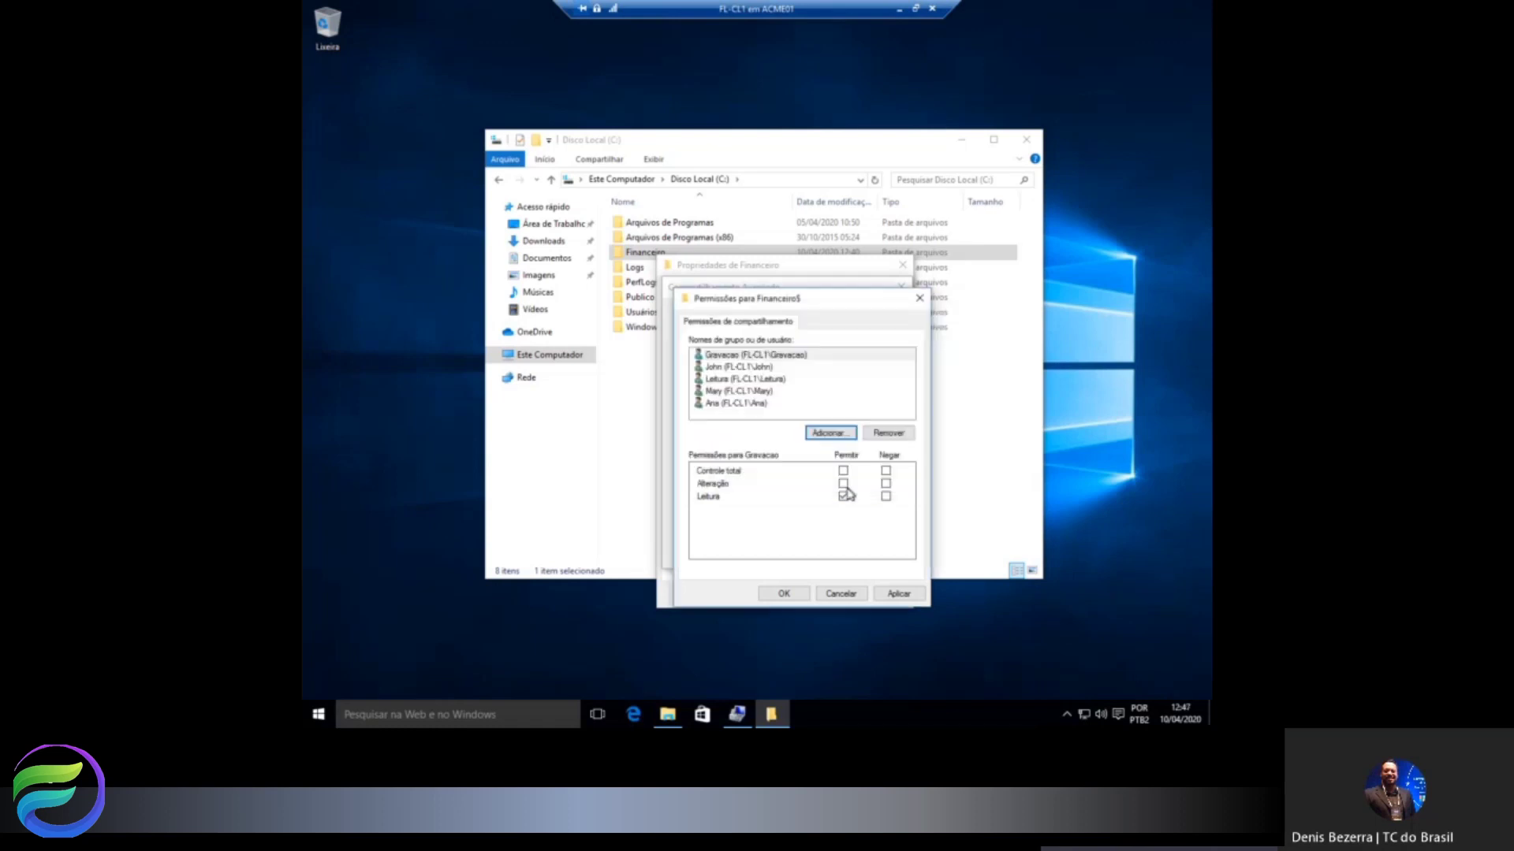
pyautogui.click(842, 483)
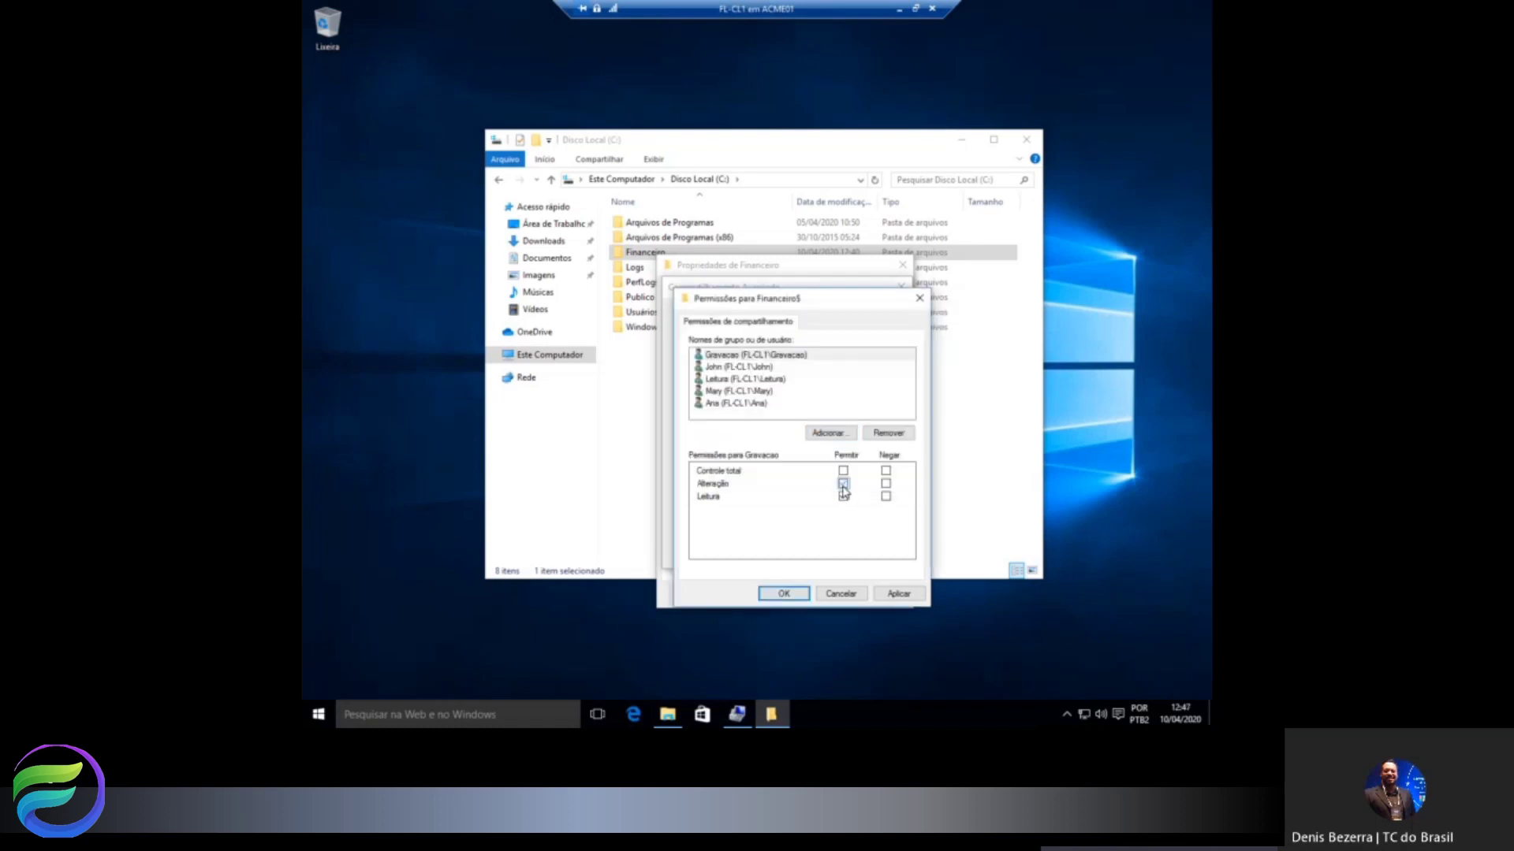
pyautogui.click(783, 593)
pyautogui.click(755, 554)
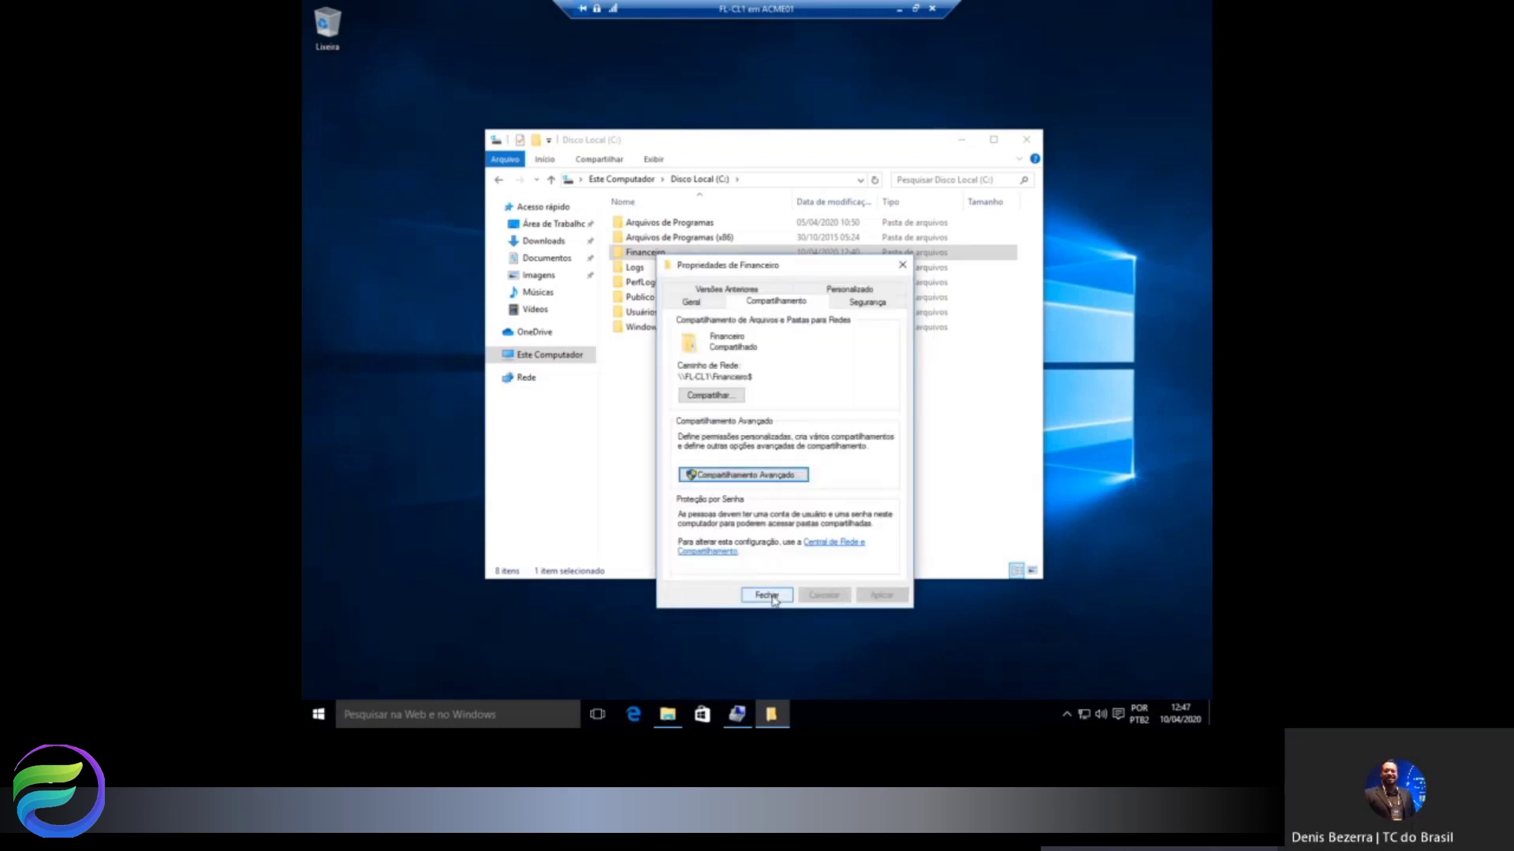
pyautogui.click(766, 595)
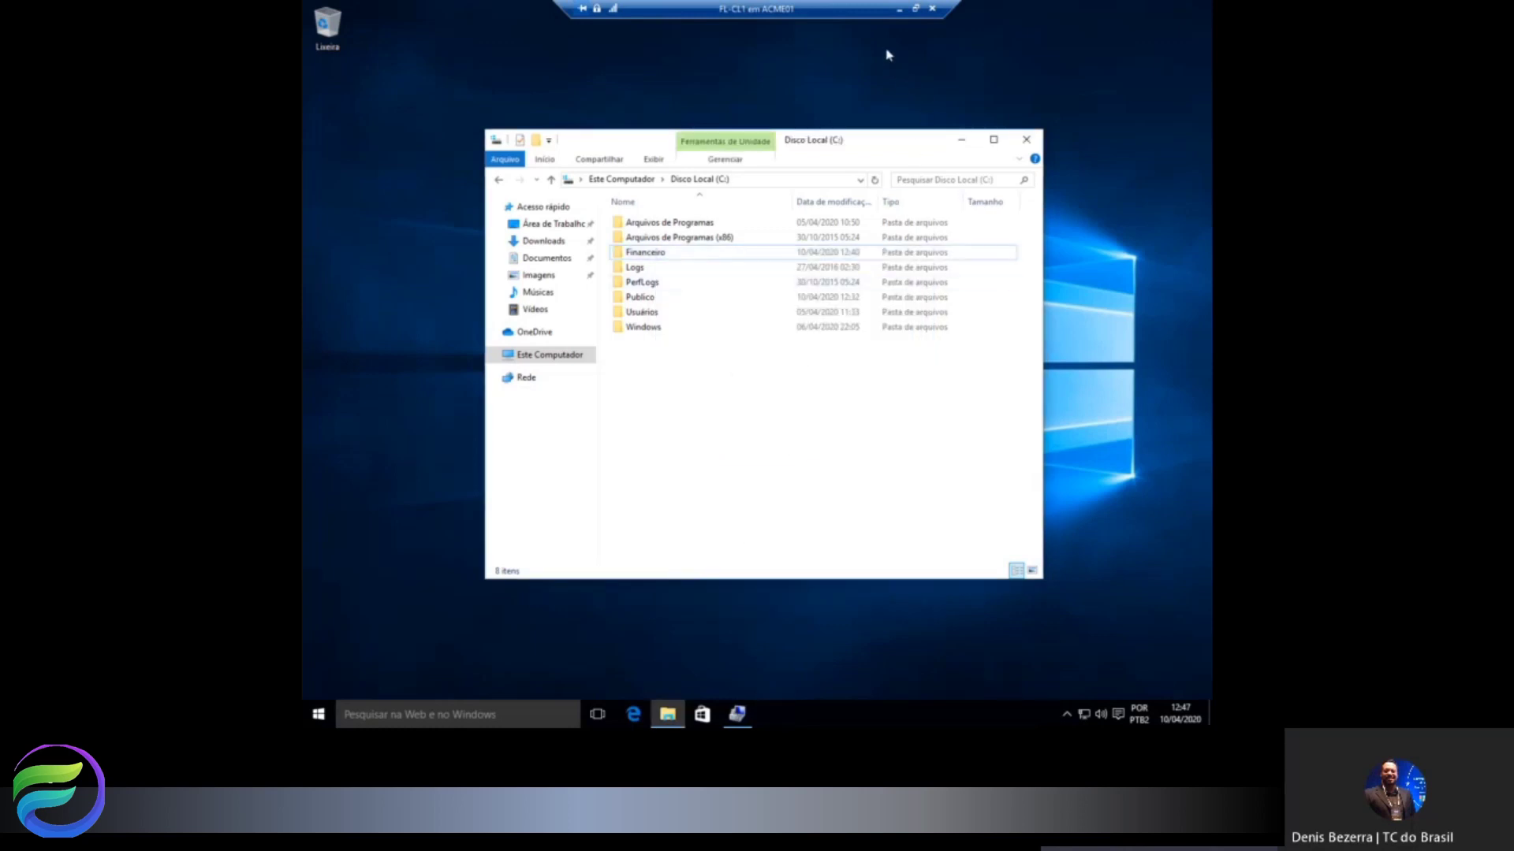
# Switch to FL-CL2, close the leftover F: window, message and map-drive form, and show This PC.
pyautogui.click(899, 9)
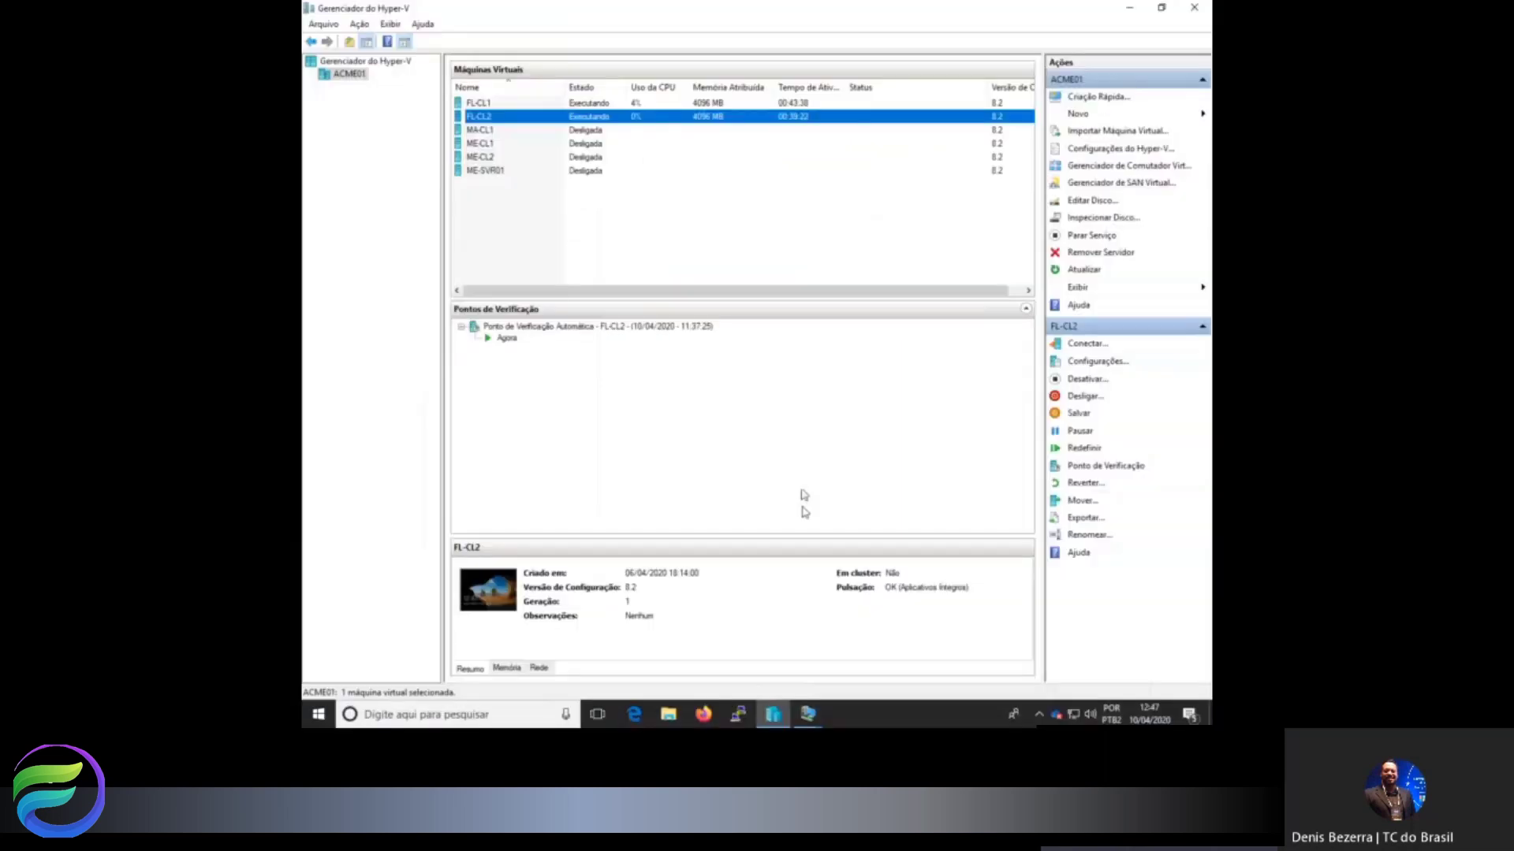
pyautogui.moveTo(824, 715)
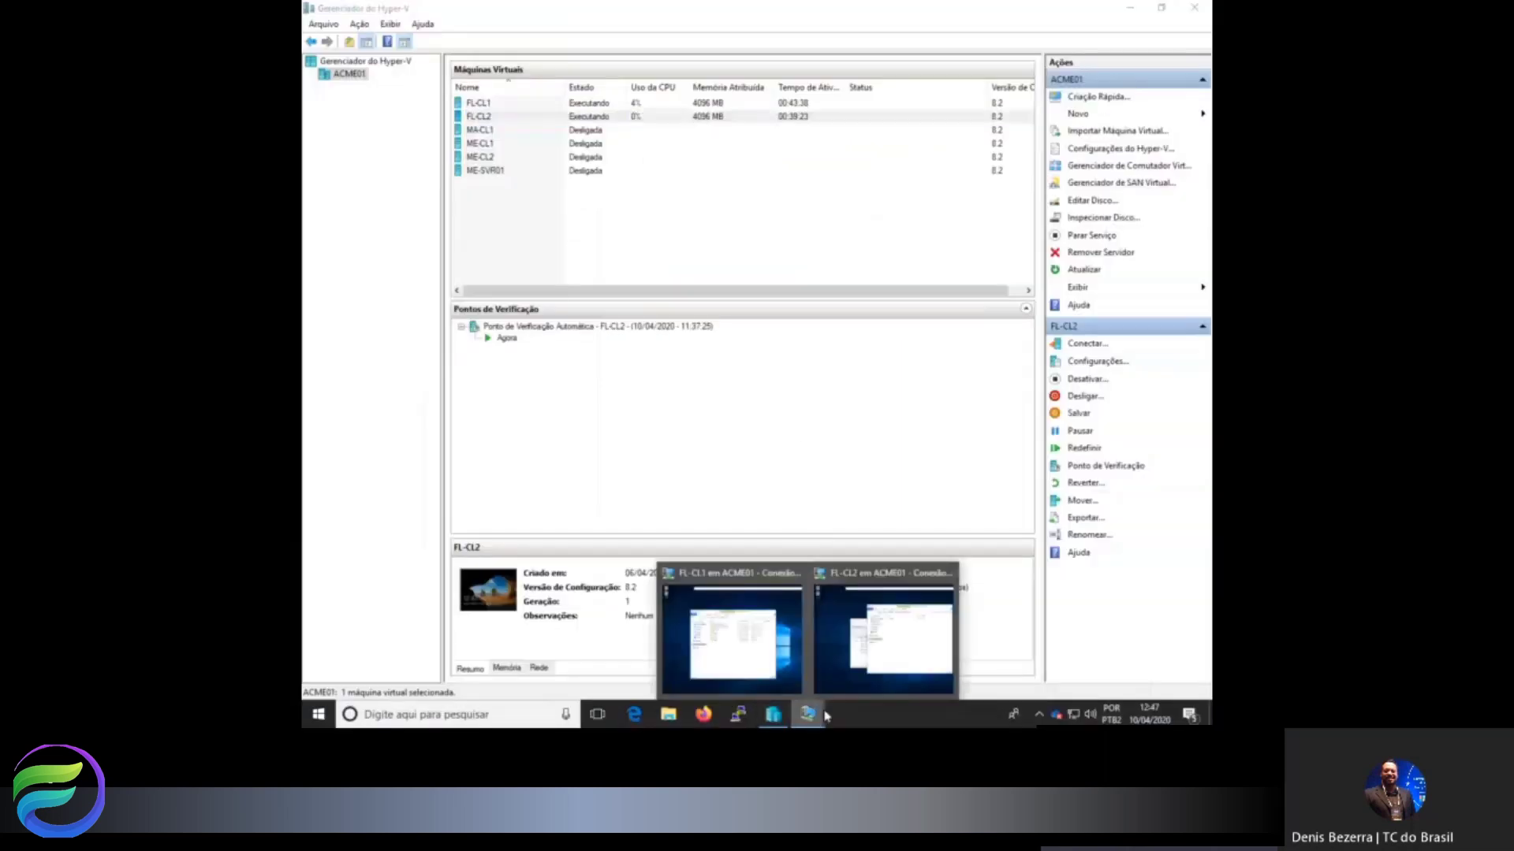
pyautogui.click(883, 660)
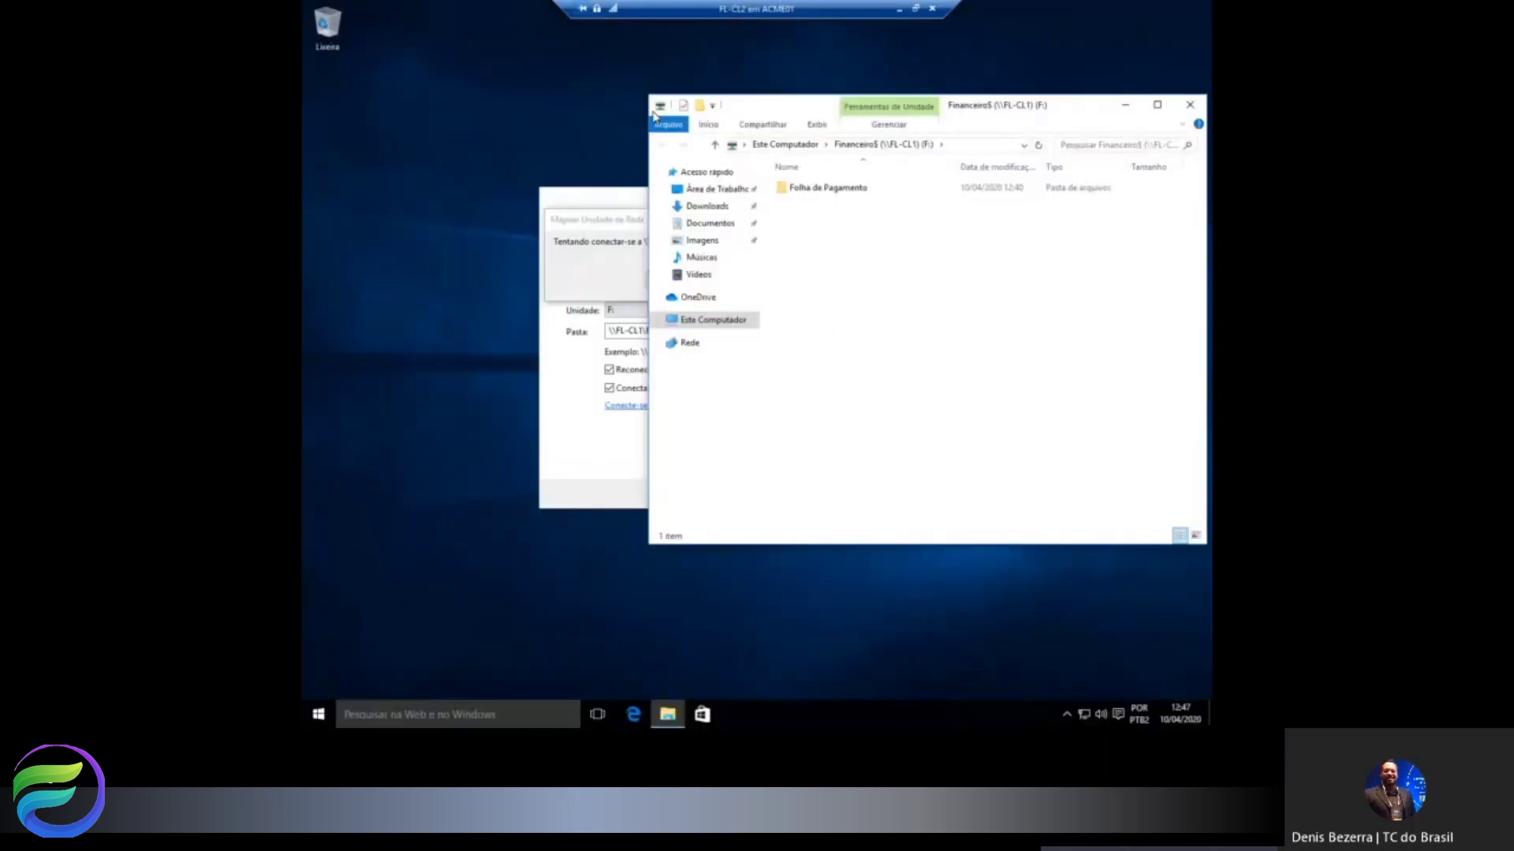
pyautogui.doubleClick(659, 107)
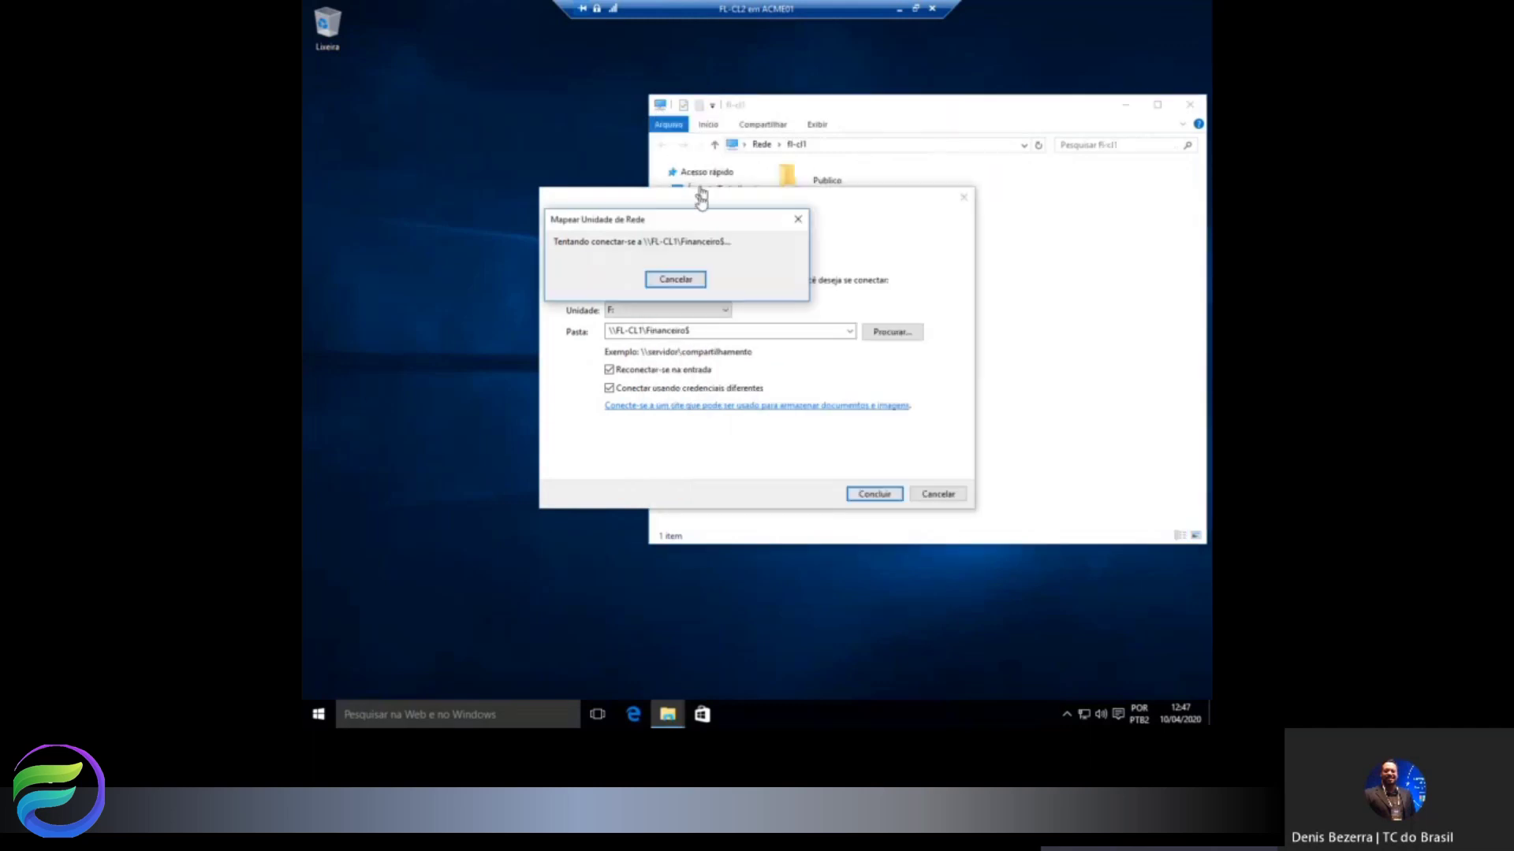
pyautogui.click(798, 225)
pyautogui.click(965, 202)
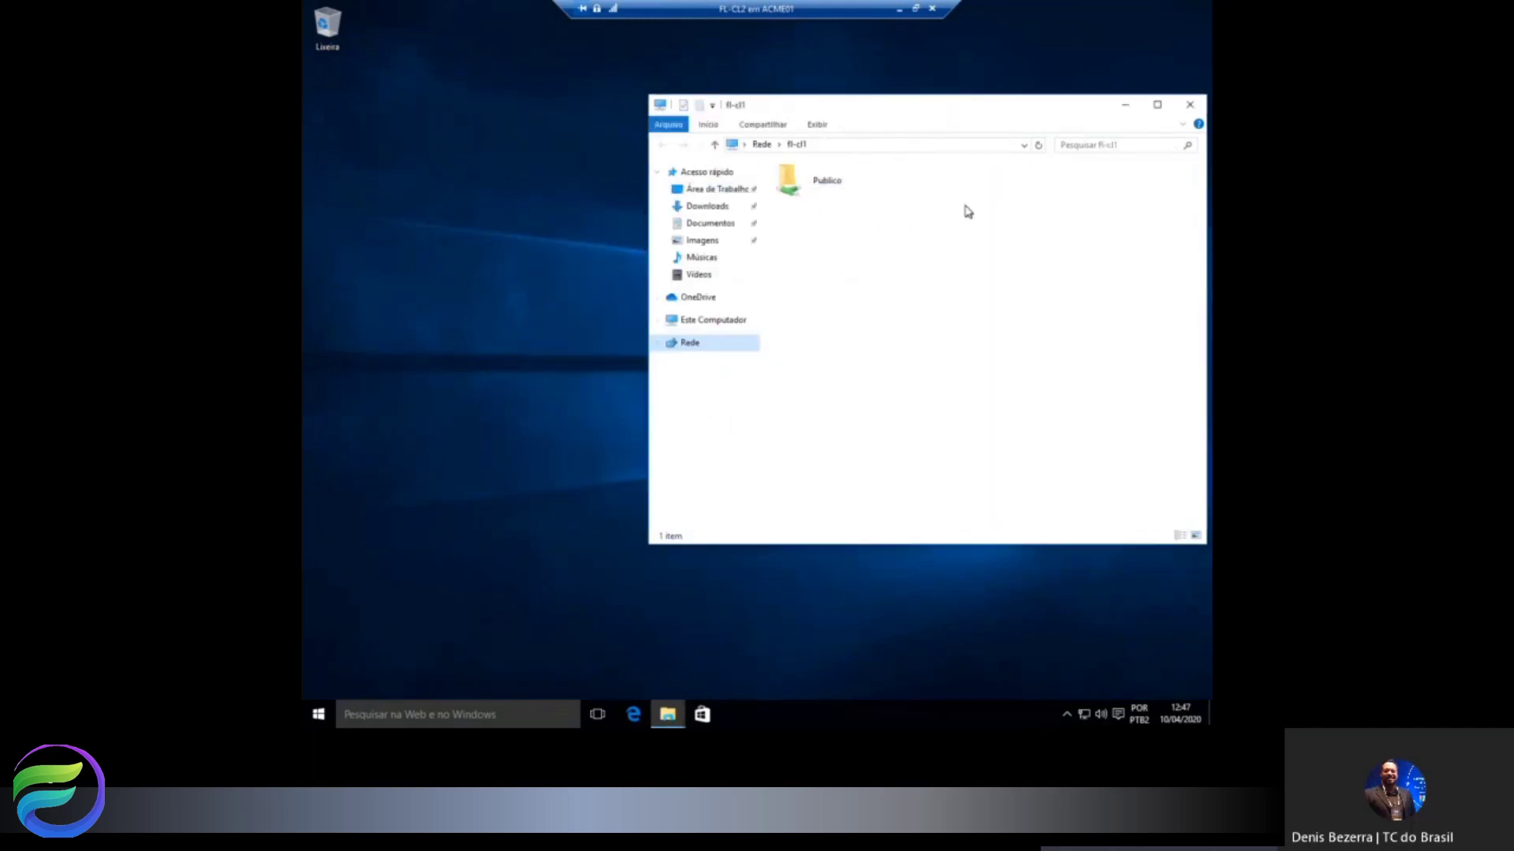
pyautogui.click(720, 325)
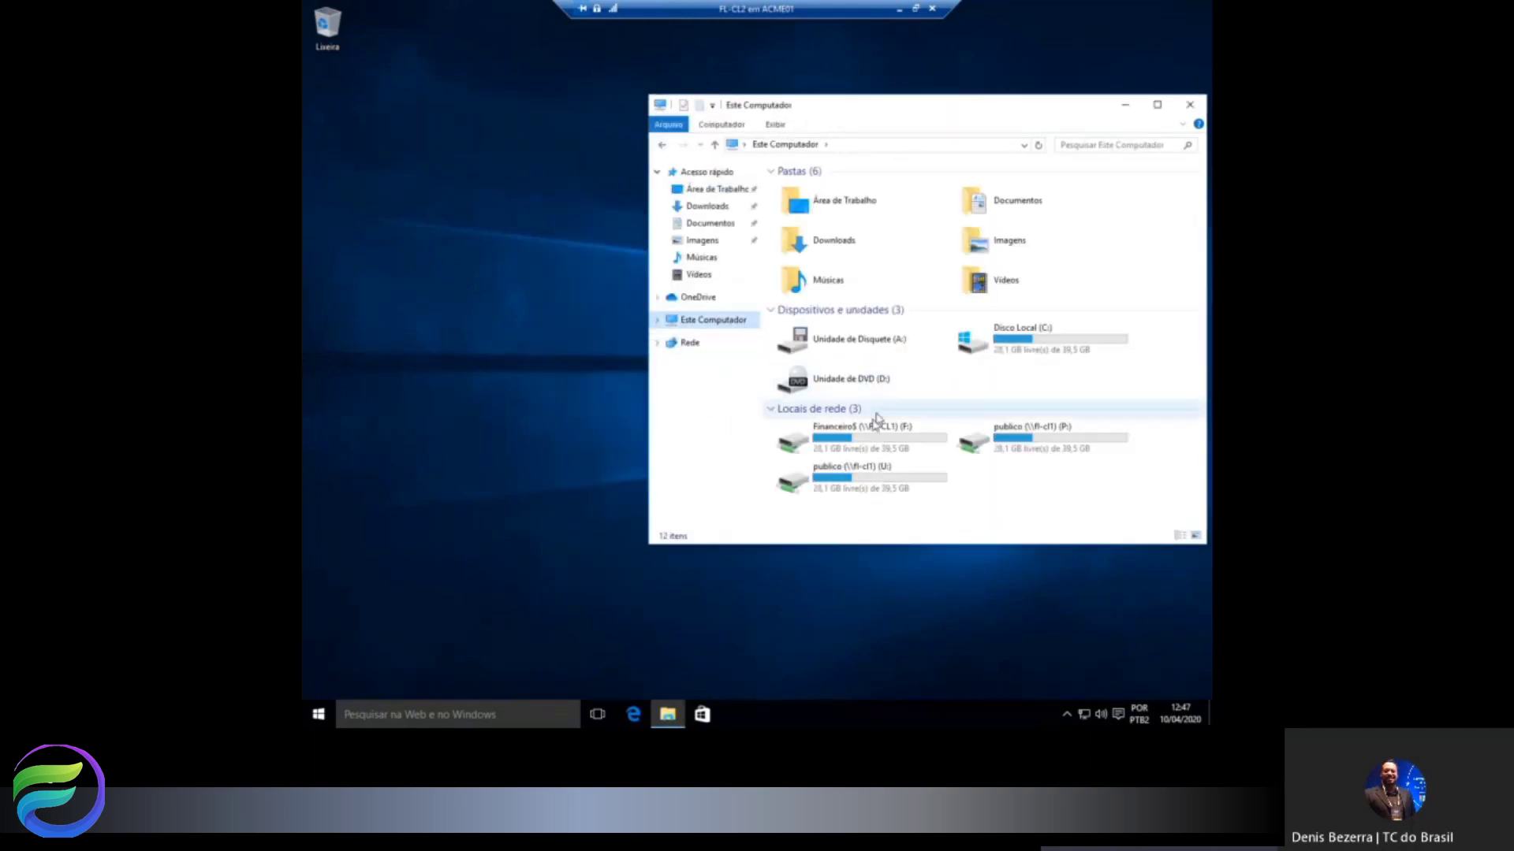
# Disconnect the publico (U:) and Financeiro$ (F:) network drives.
pyautogui.click(836, 486)
pyautogui.rightClick(836, 487)
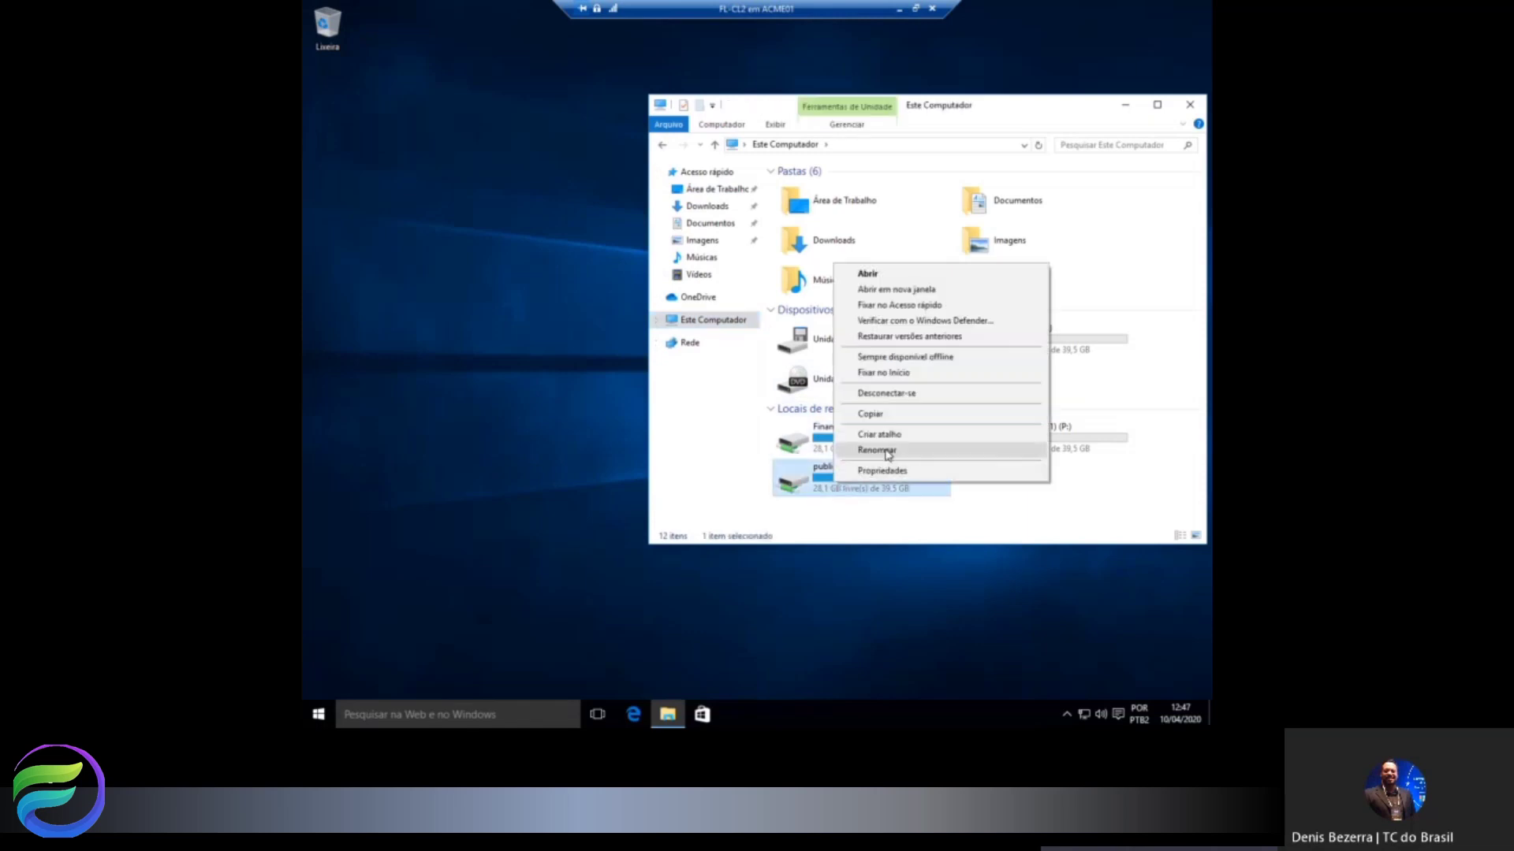
pyautogui.click(887, 392)
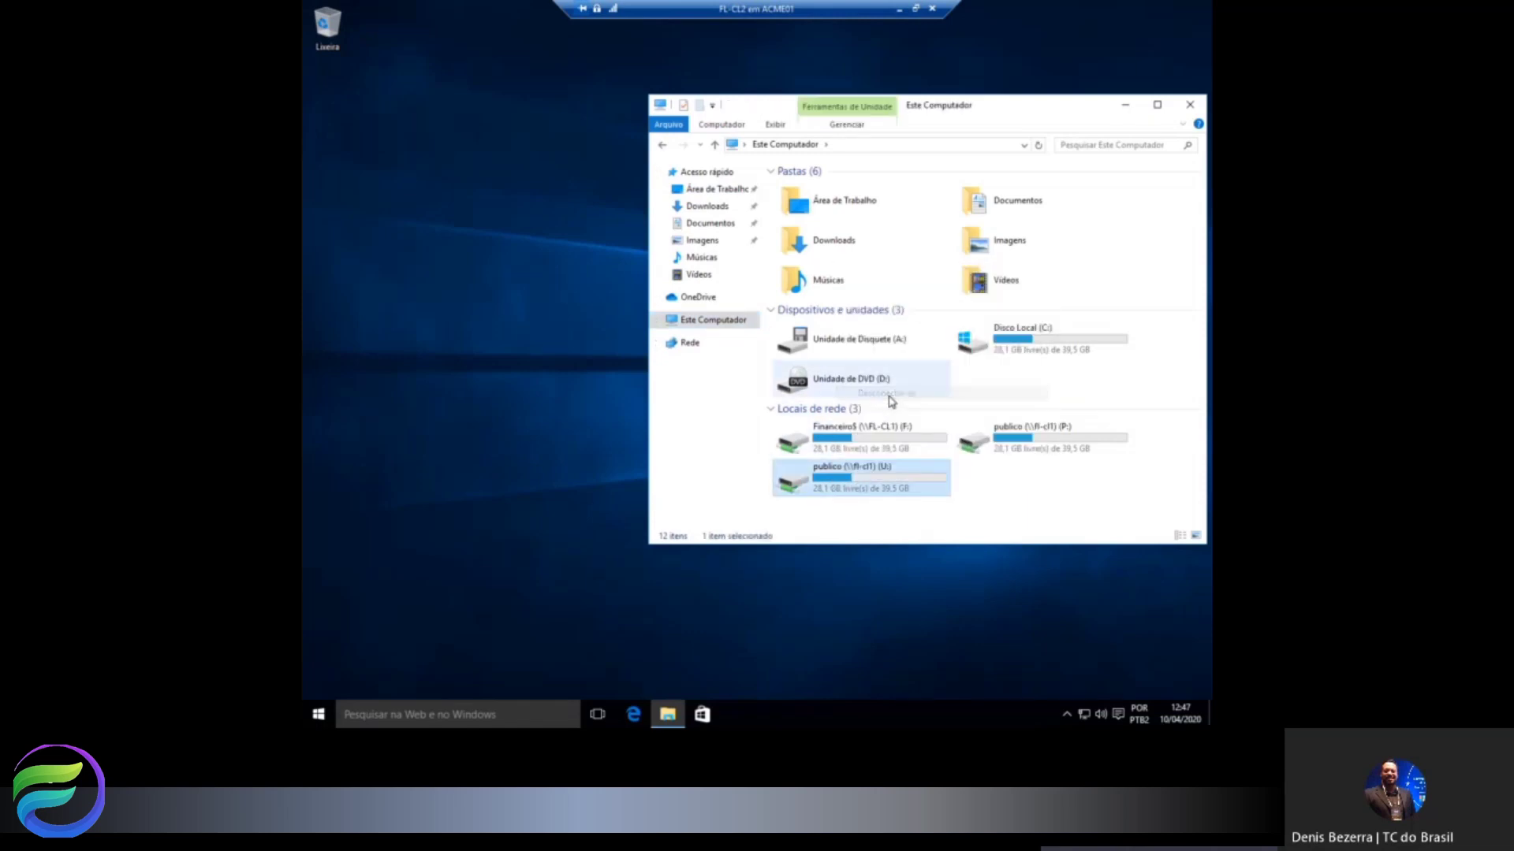
pyautogui.click(865, 436)
pyautogui.rightClick(866, 436)
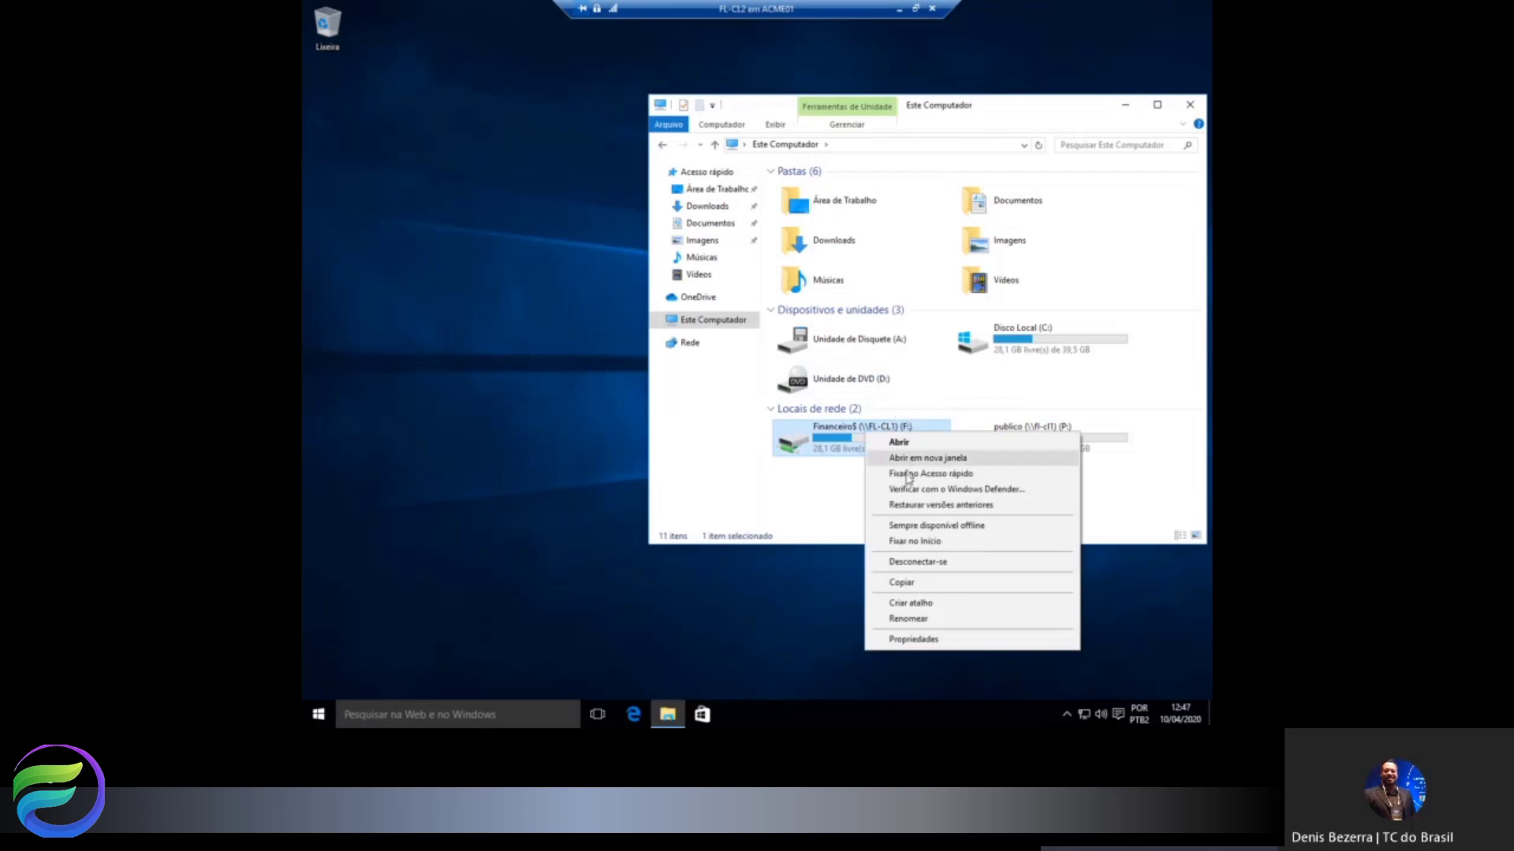
pyautogui.click(910, 564)
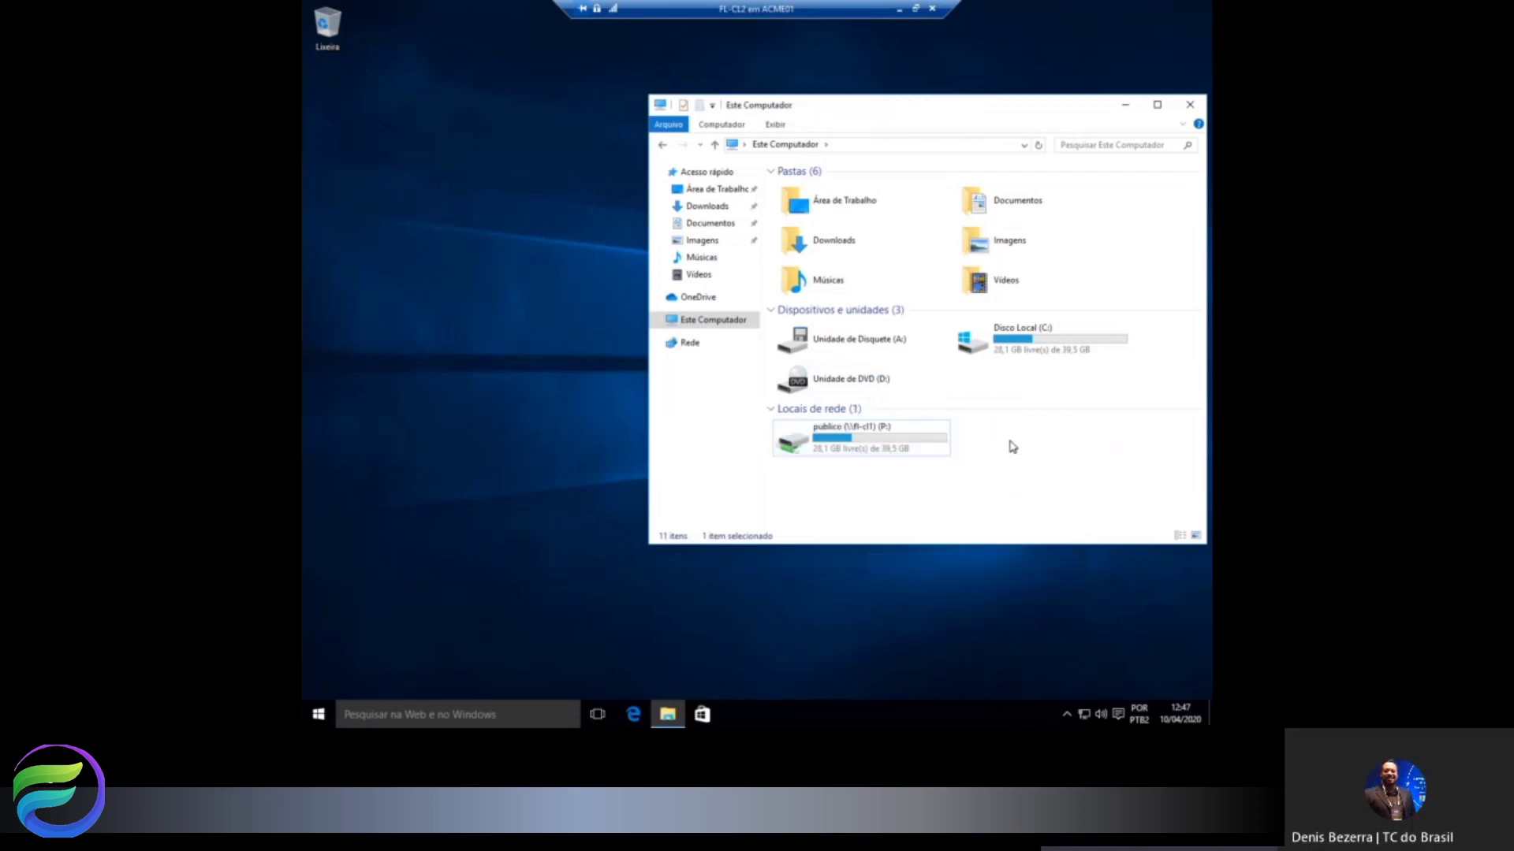
# Disconnect the remaining publico (P:) network drive.
pyautogui.rightClick(1009, 443)
pyautogui.click(887, 443)
pyautogui.rightClick(887, 443)
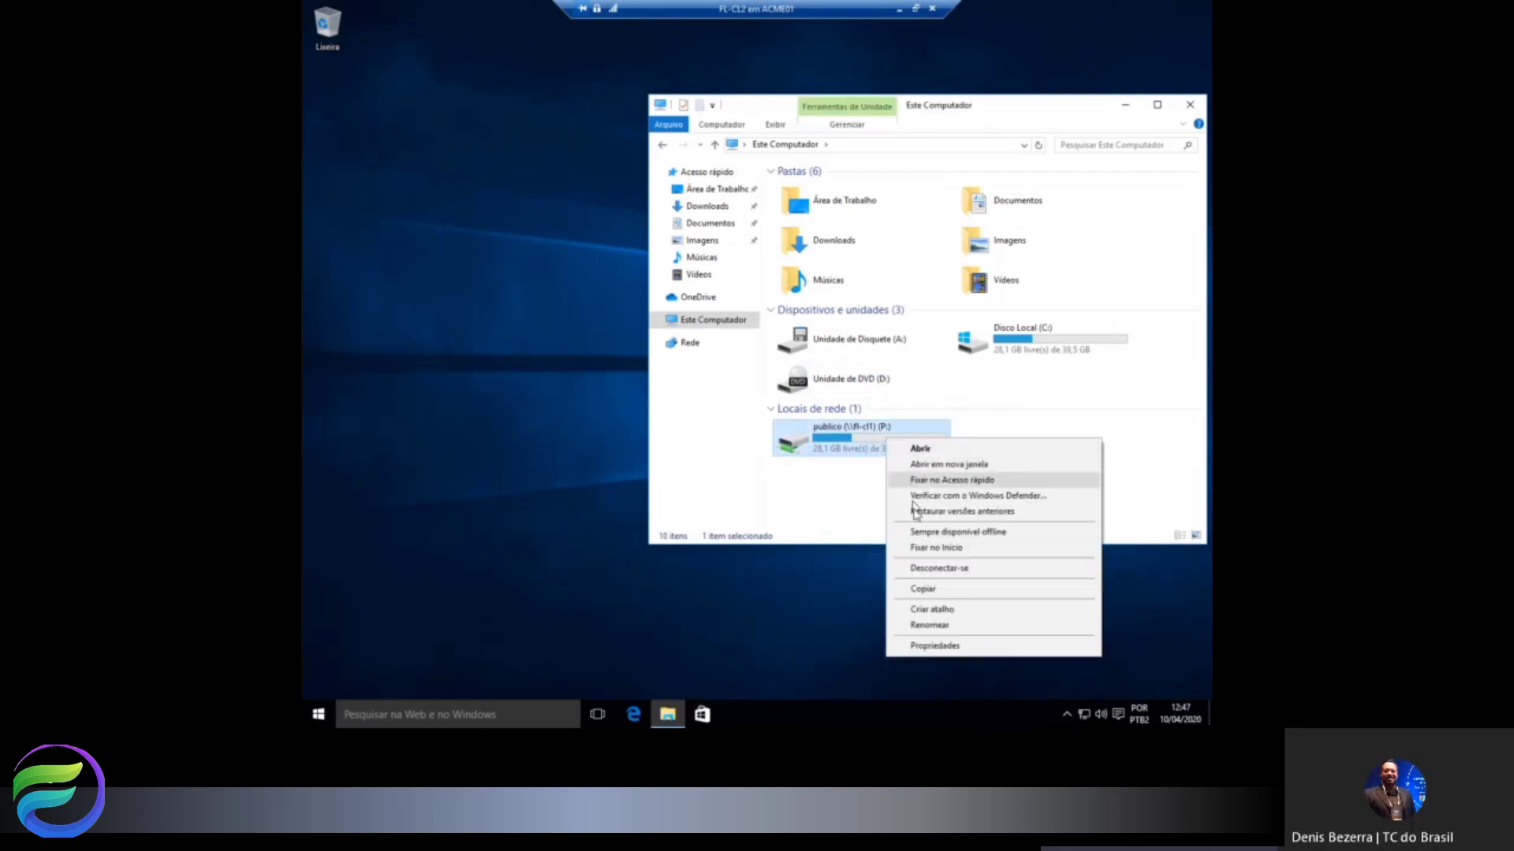
pyautogui.click(914, 569)
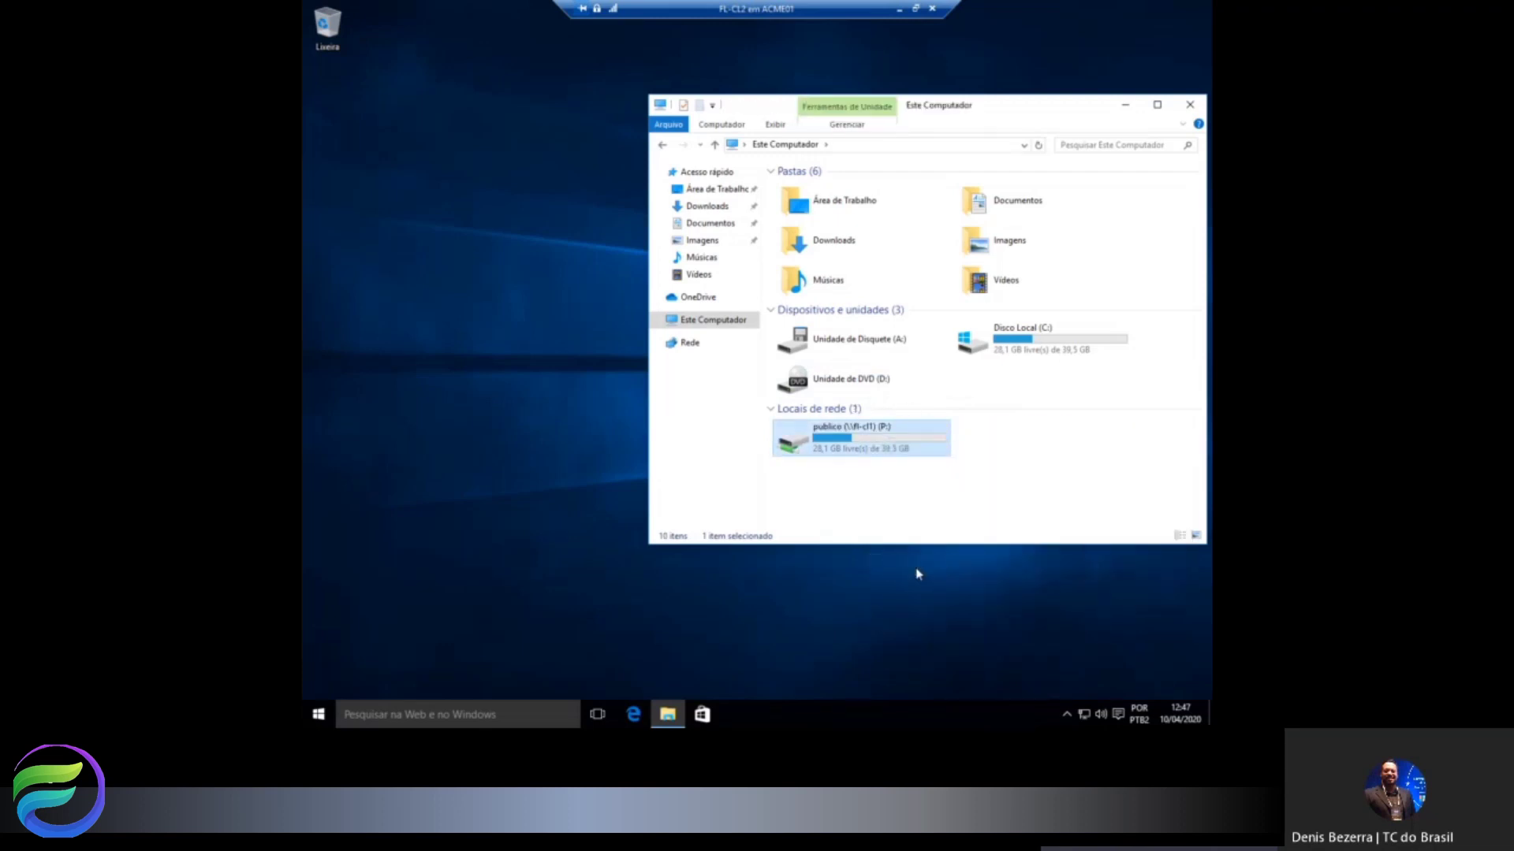
# Restart FL-CL2 via the Start button's Desligar ou sair > Reiniciar.
pyautogui.rightClick(318, 715)
pyautogui.moveTo(433, 670)
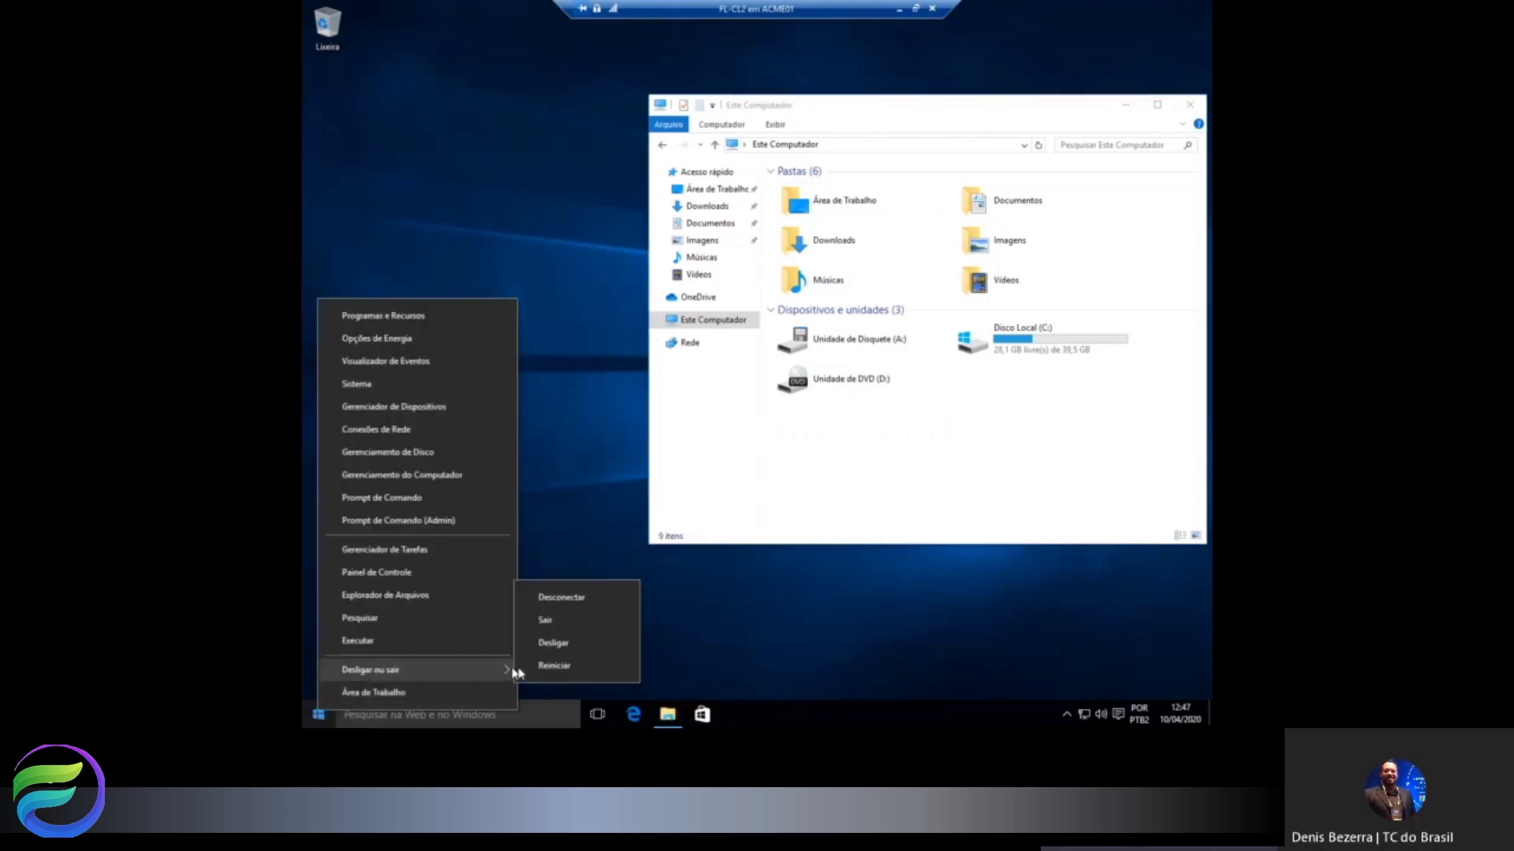
pyautogui.click(554, 666)
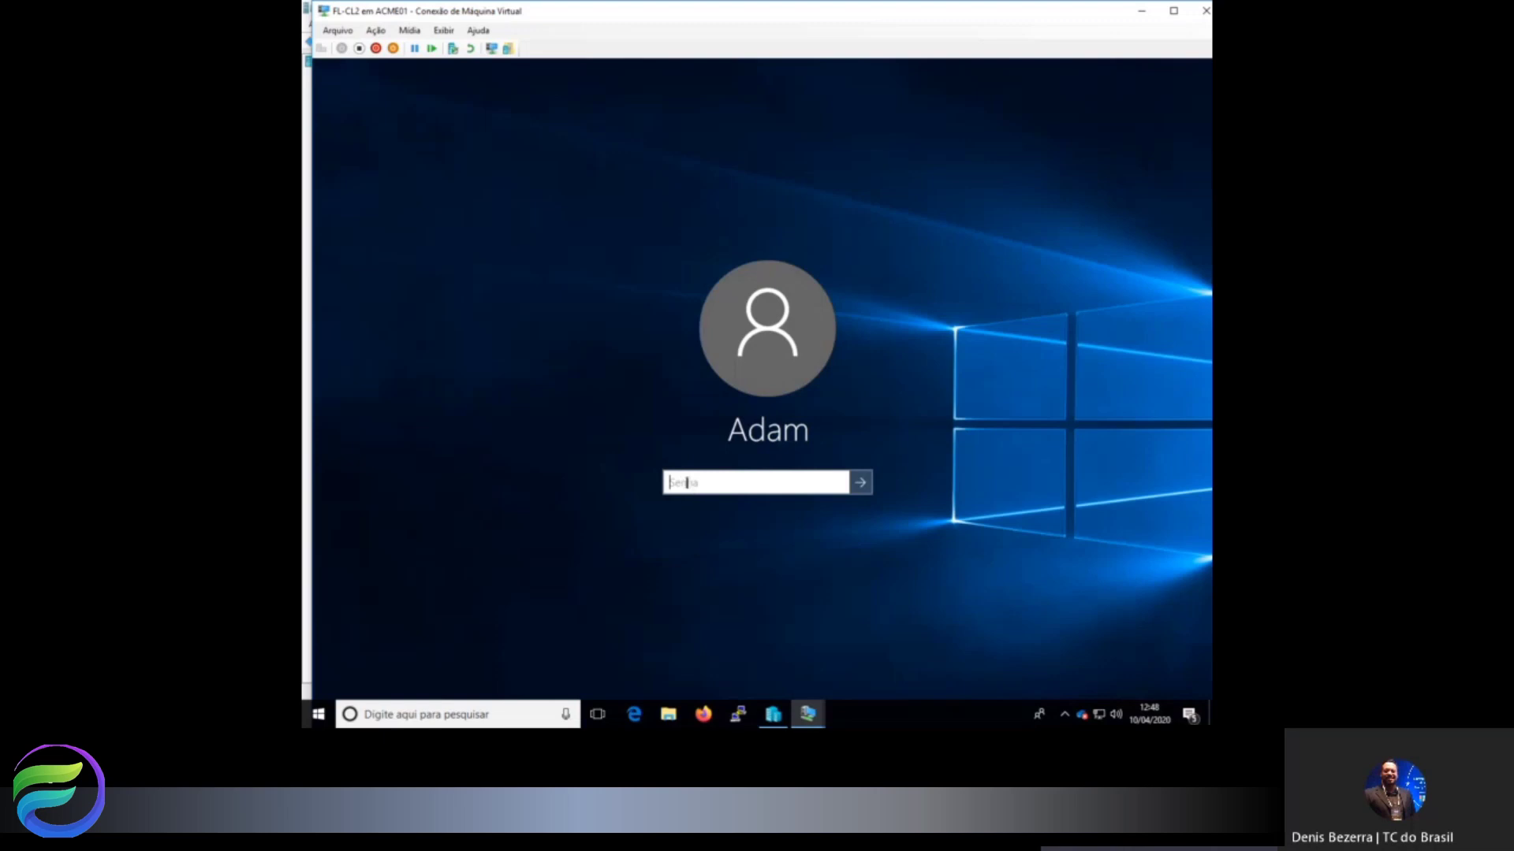
# Sign back in with the account password and make the connection window full screen.
pyautogui.write('Pa55w.rd12')
pyautogui.press('Return')
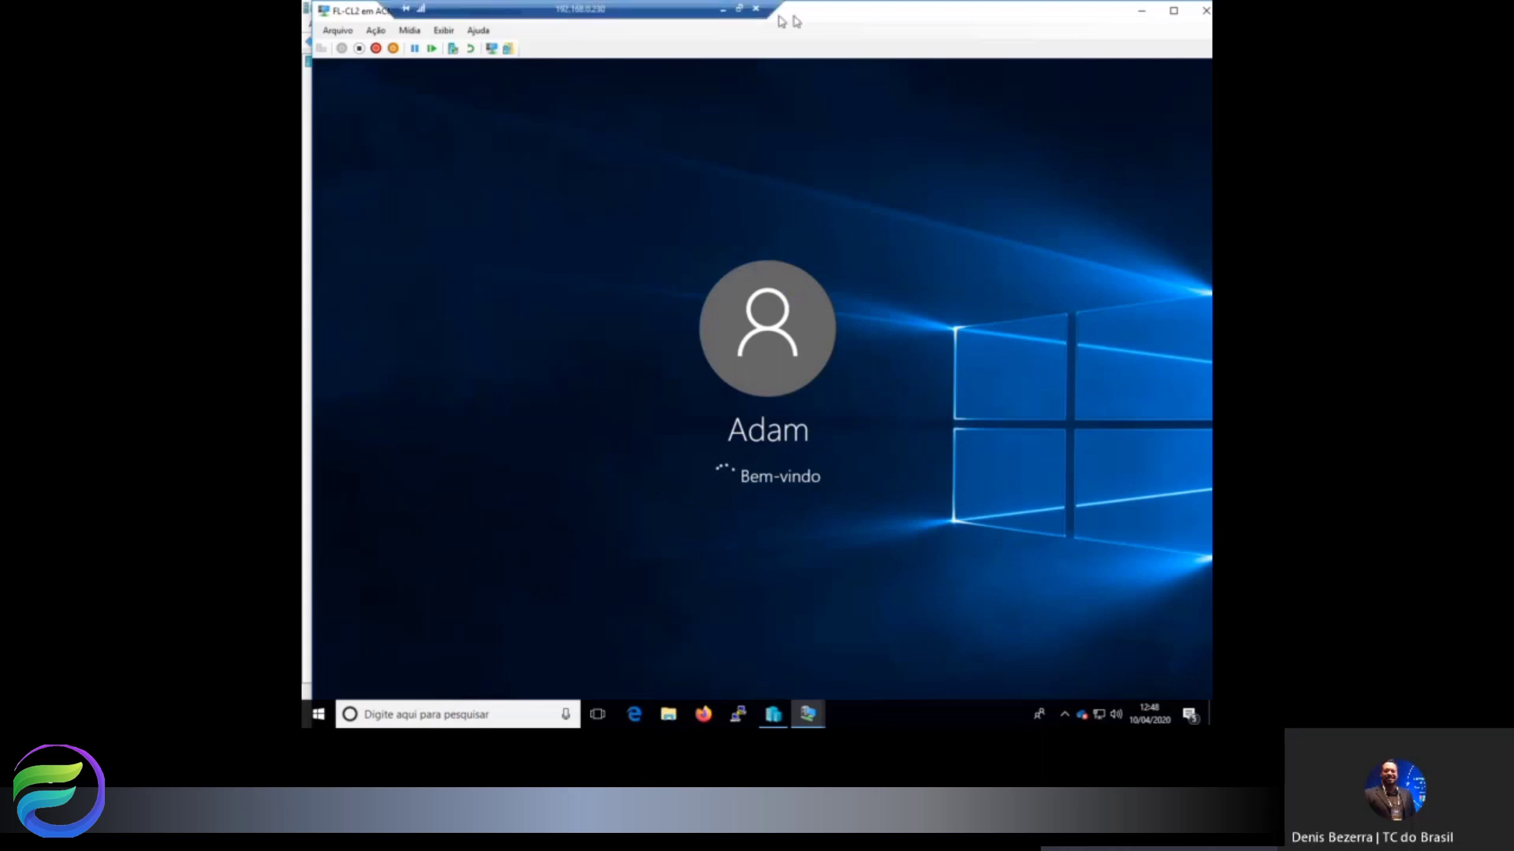
pyautogui.doubleClick(836, 20)
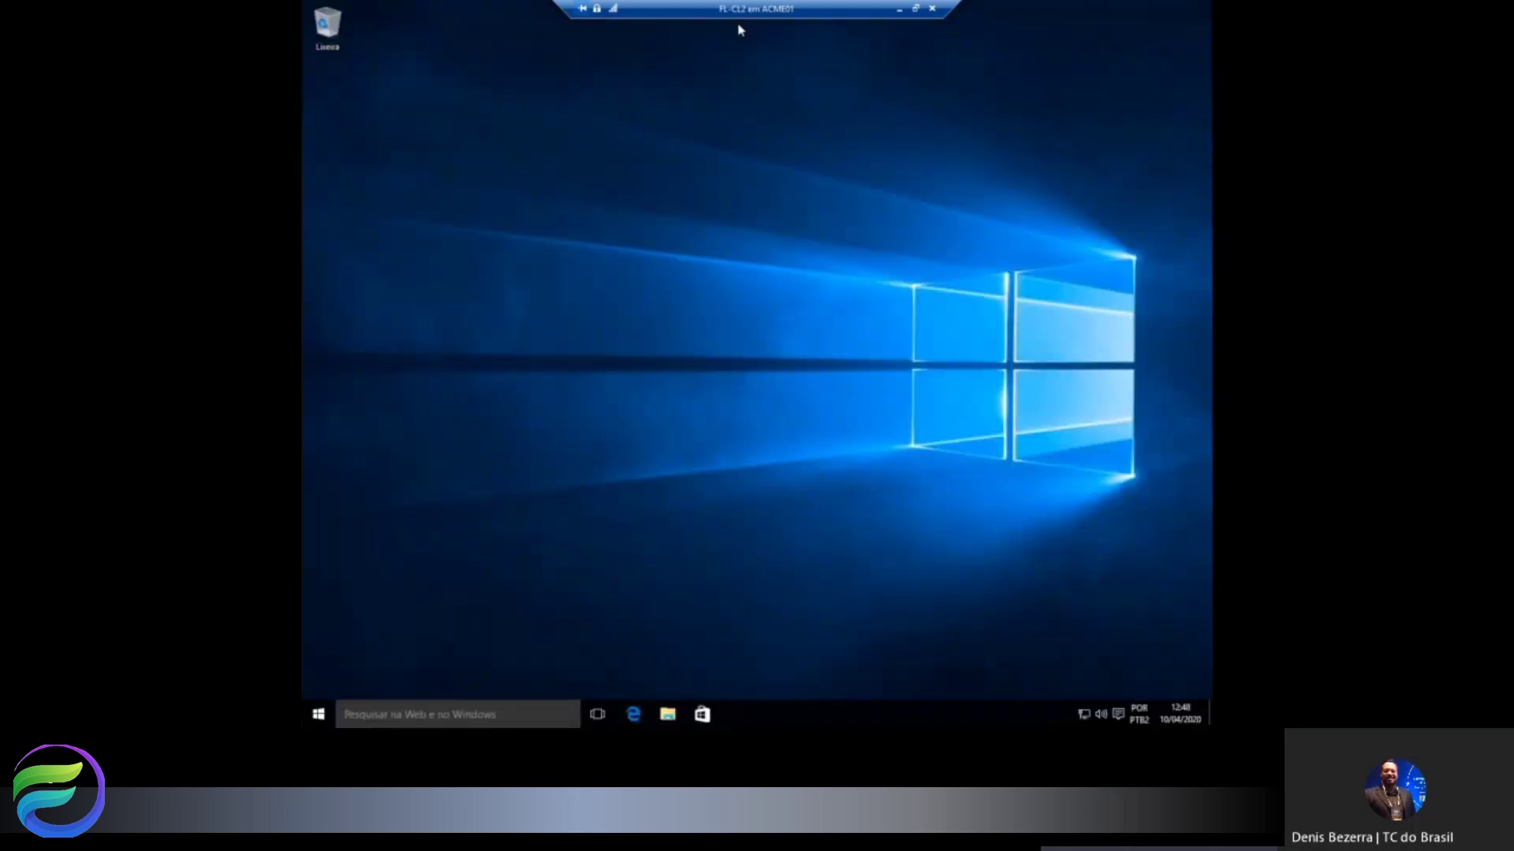
# Map \\fl-cl1\financeiro$ to drive F:, connecting with different credentials.
pyautogui.click(667, 715)
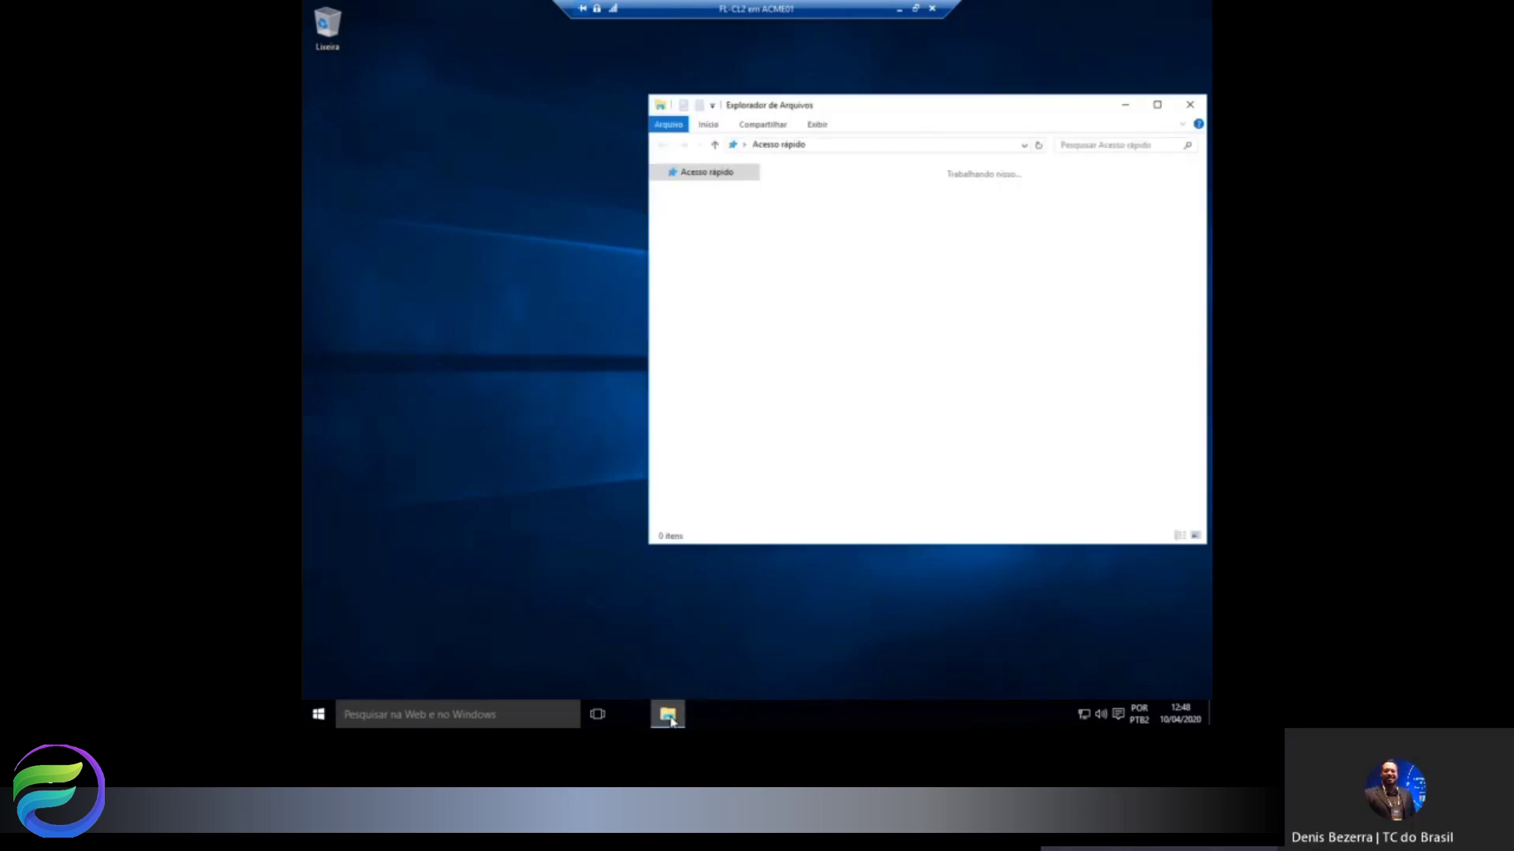
pyautogui.rightClick(723, 324)
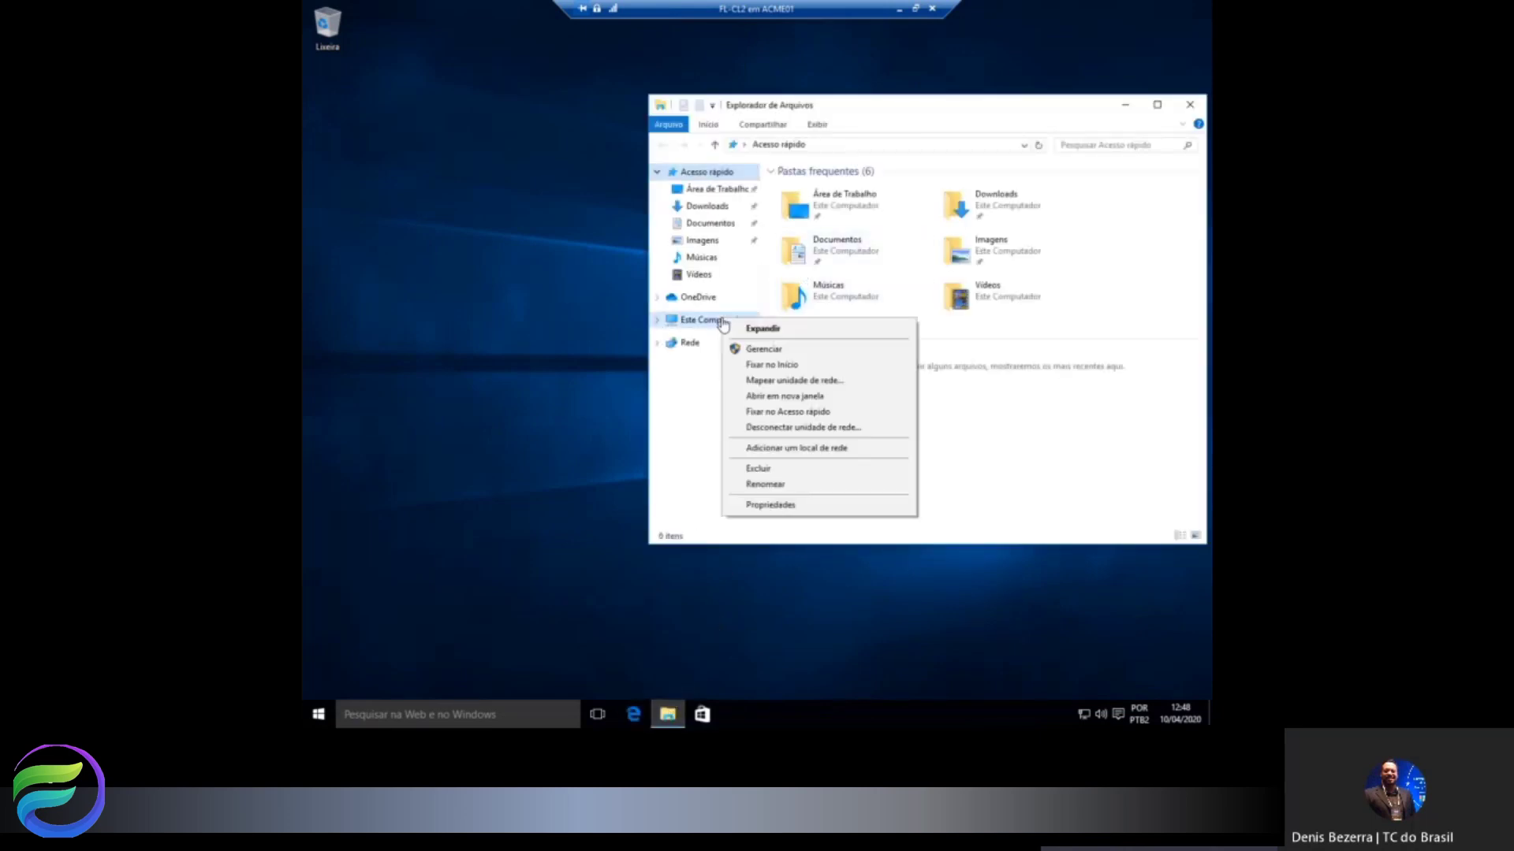
pyautogui.click(784, 383)
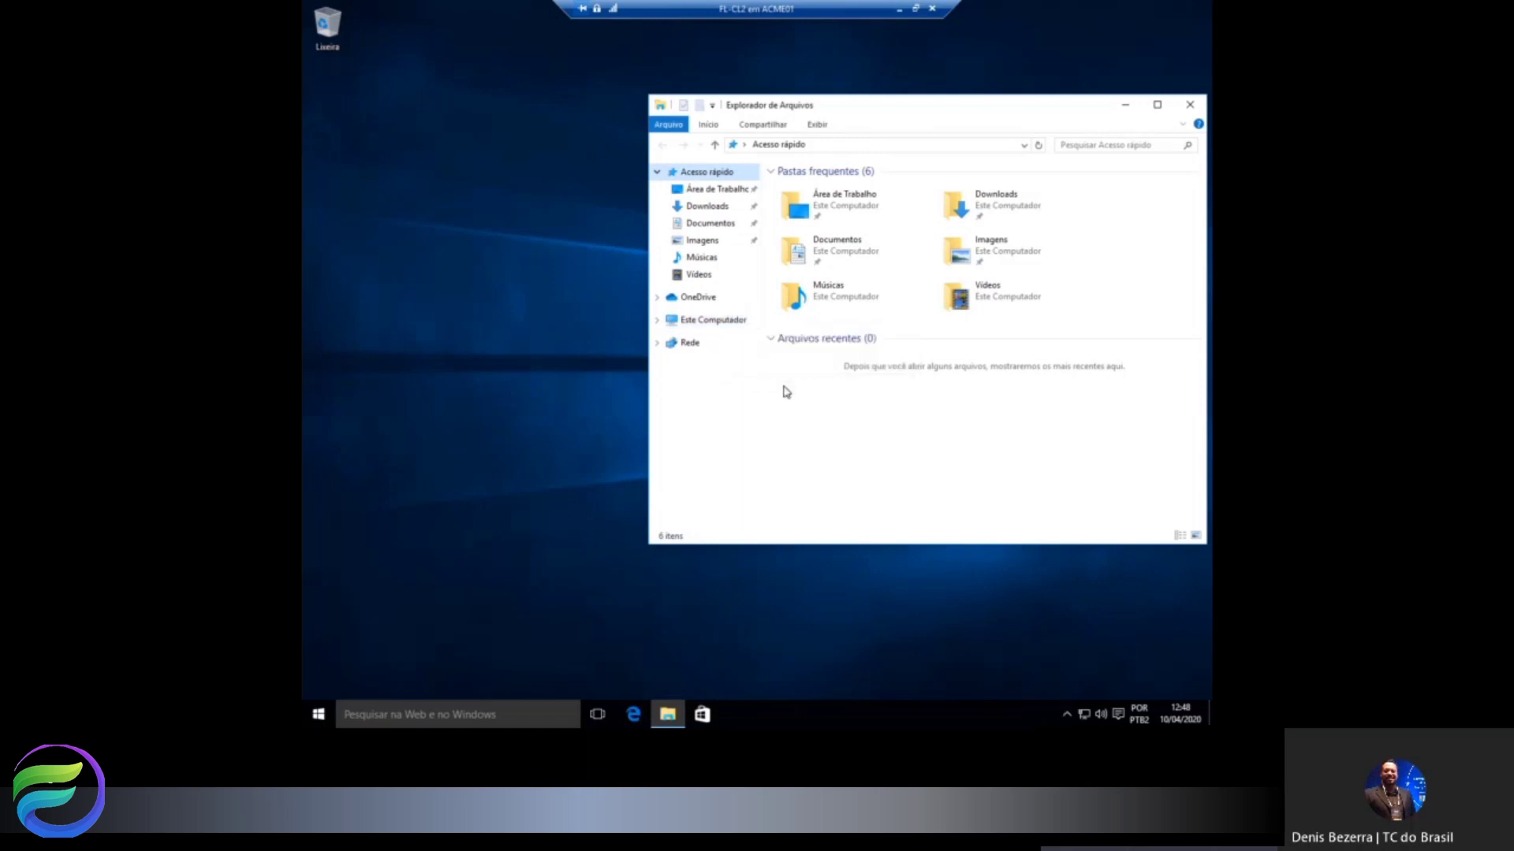
pyautogui.click(725, 312)
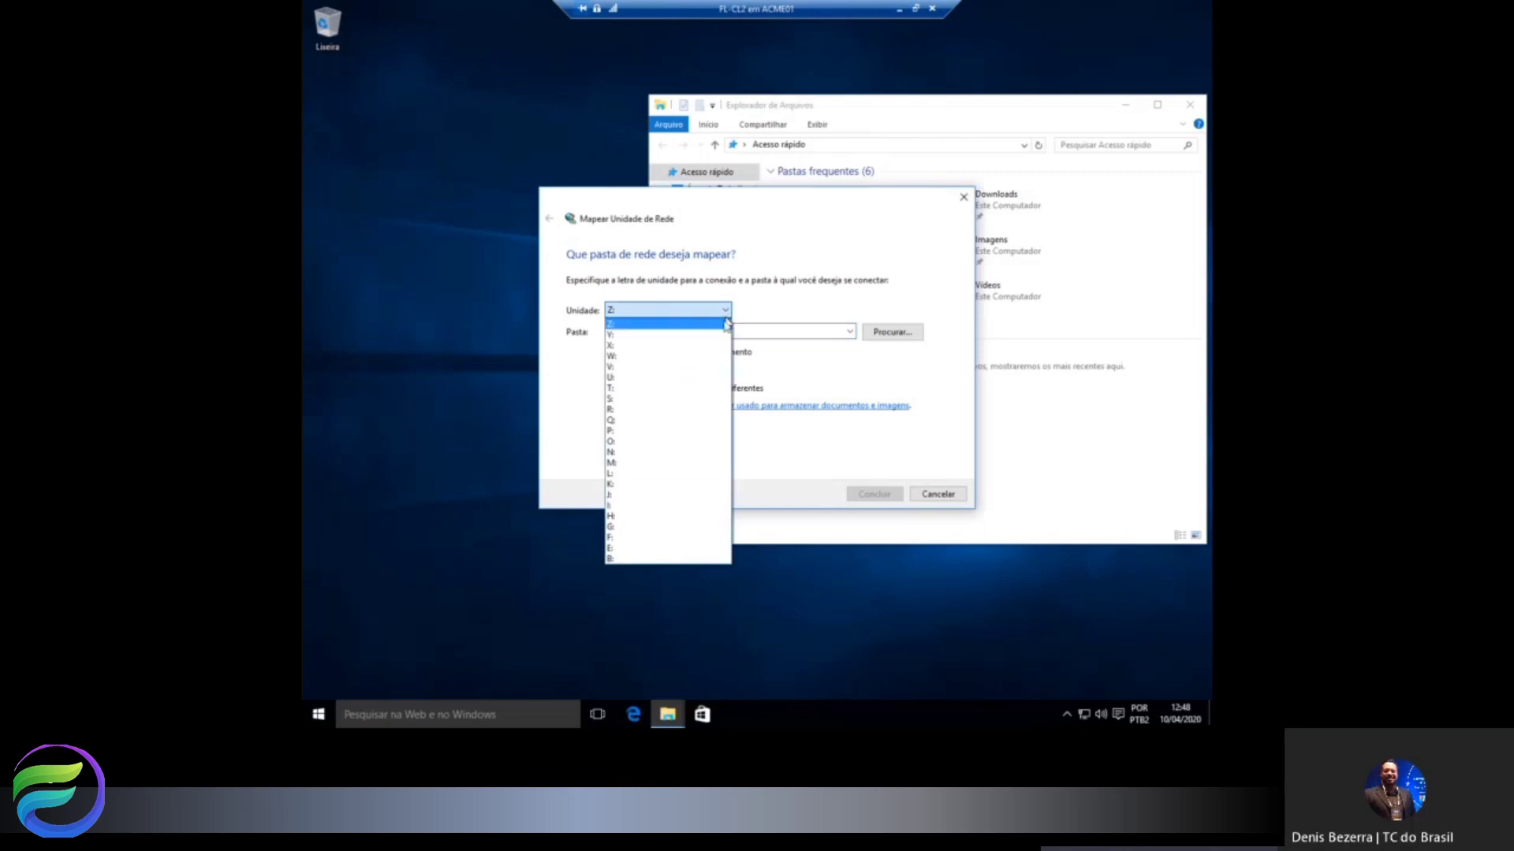
pyautogui.click(622, 539)
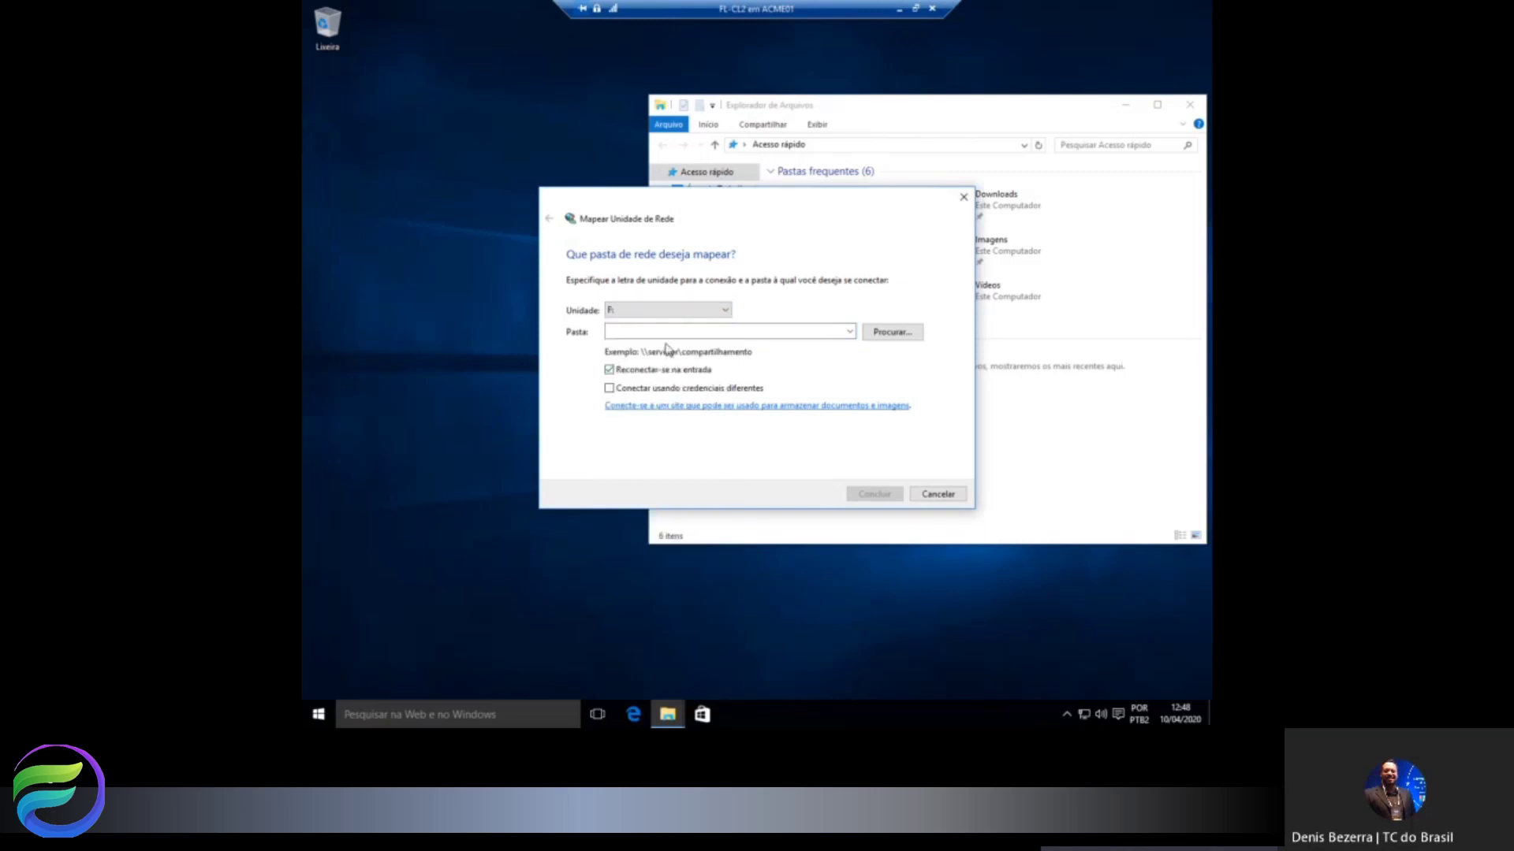
pyautogui.write('\\\\fl-cl1\\financeiro$')
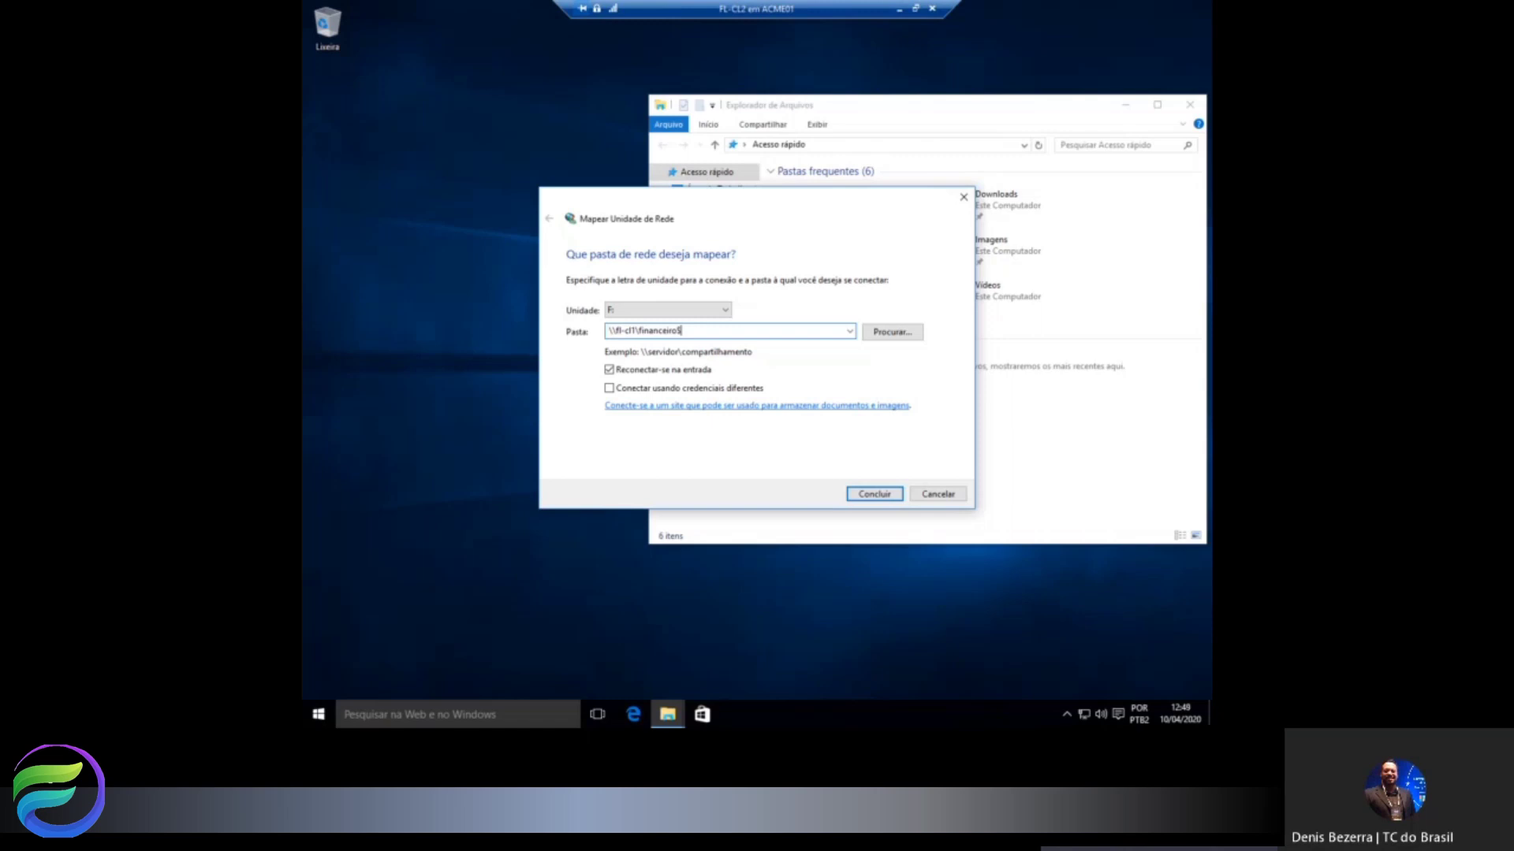
pyautogui.click(630, 389)
pyautogui.click(880, 495)
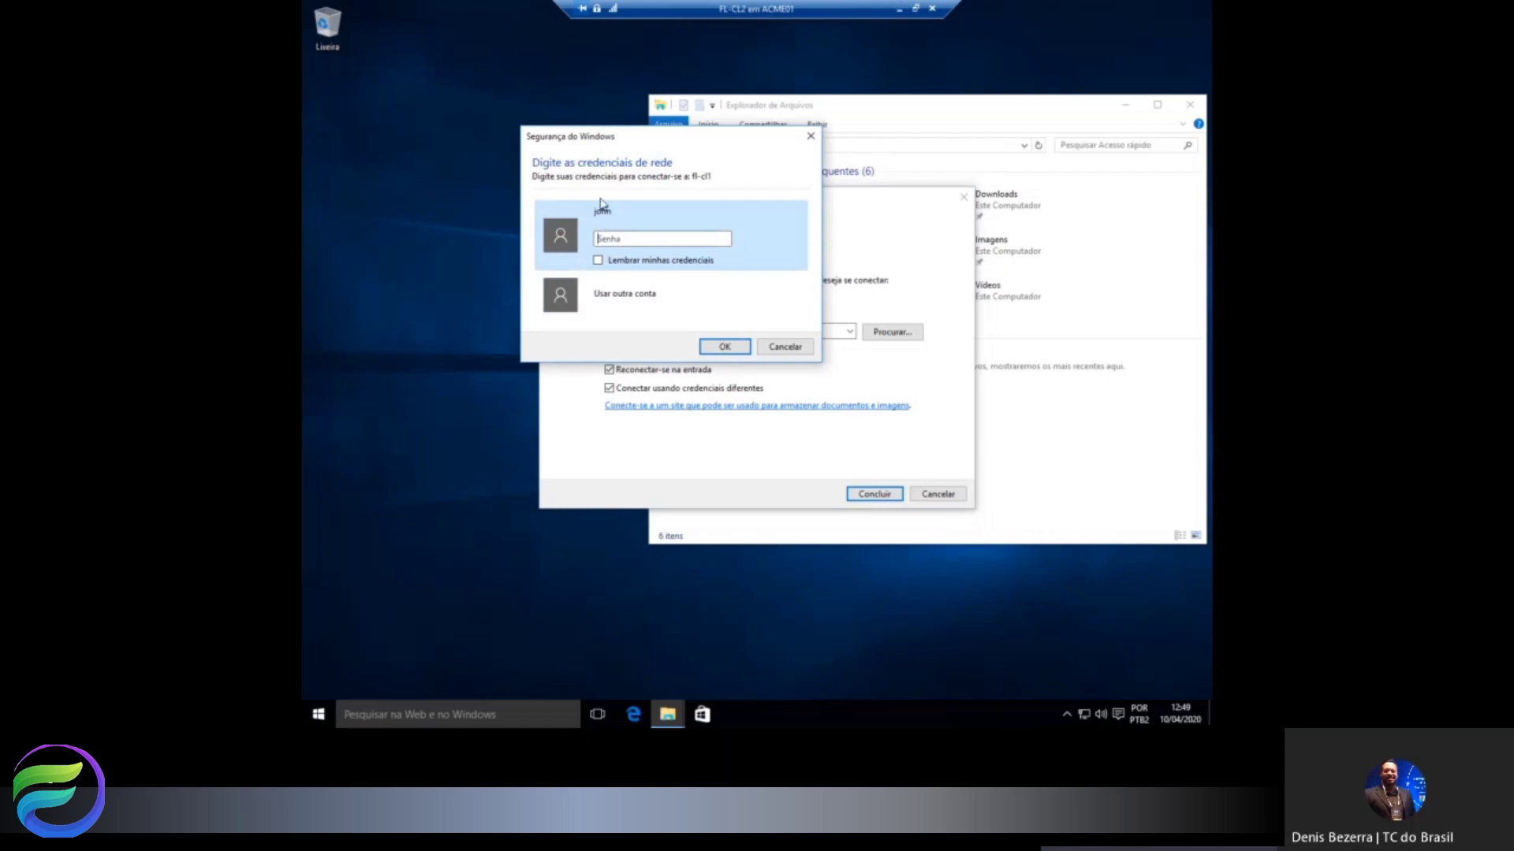
# Enter and remember the read-only Leitura user's credentials to connect the drive.
pyautogui.click(624, 296)
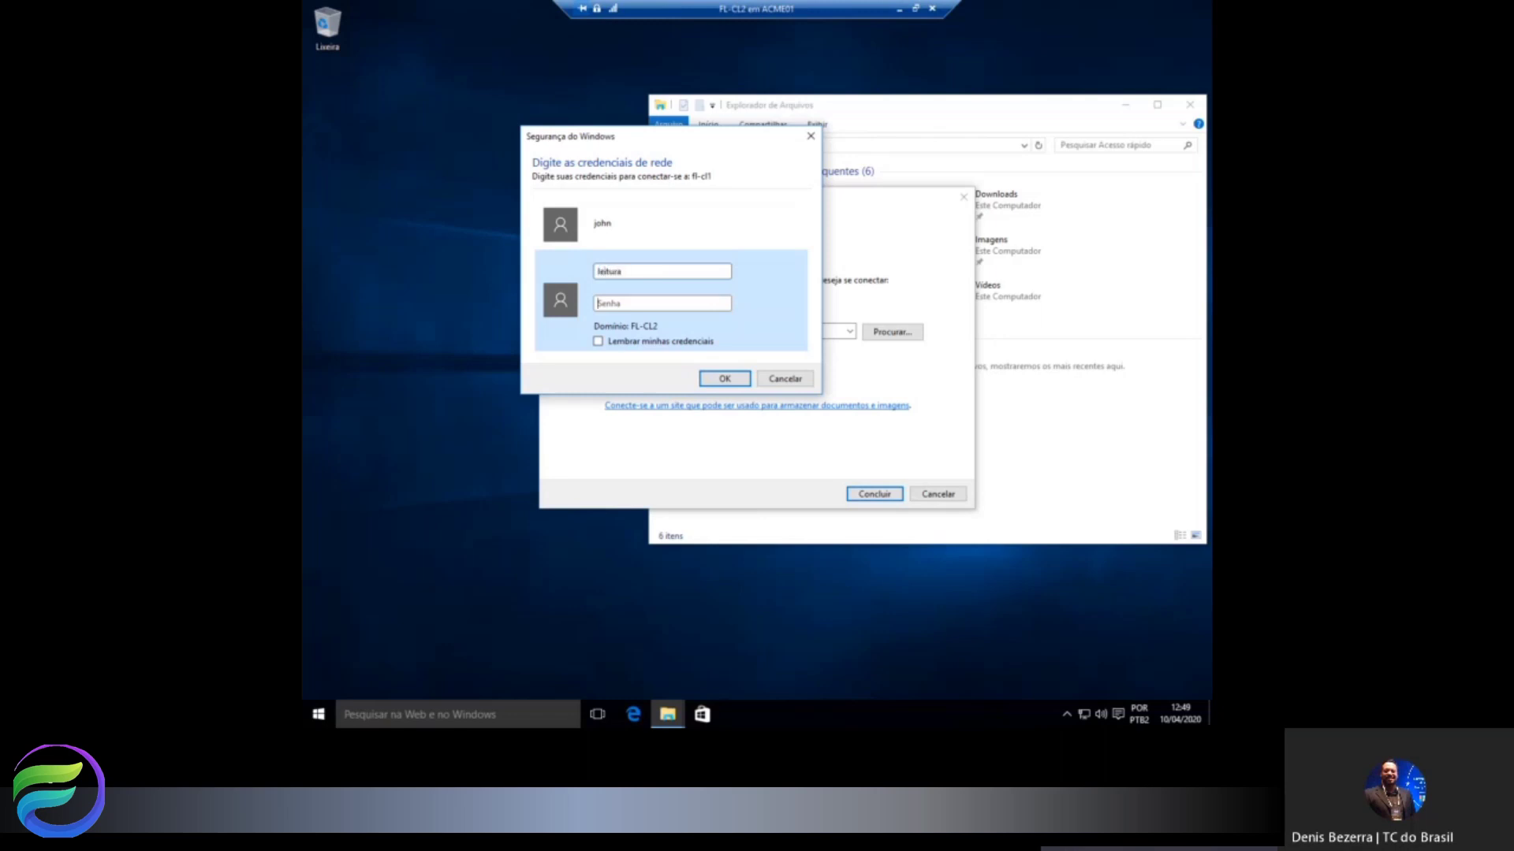
pyautogui.write('***')
pyautogui.click(612, 341)
pyautogui.click(723, 380)
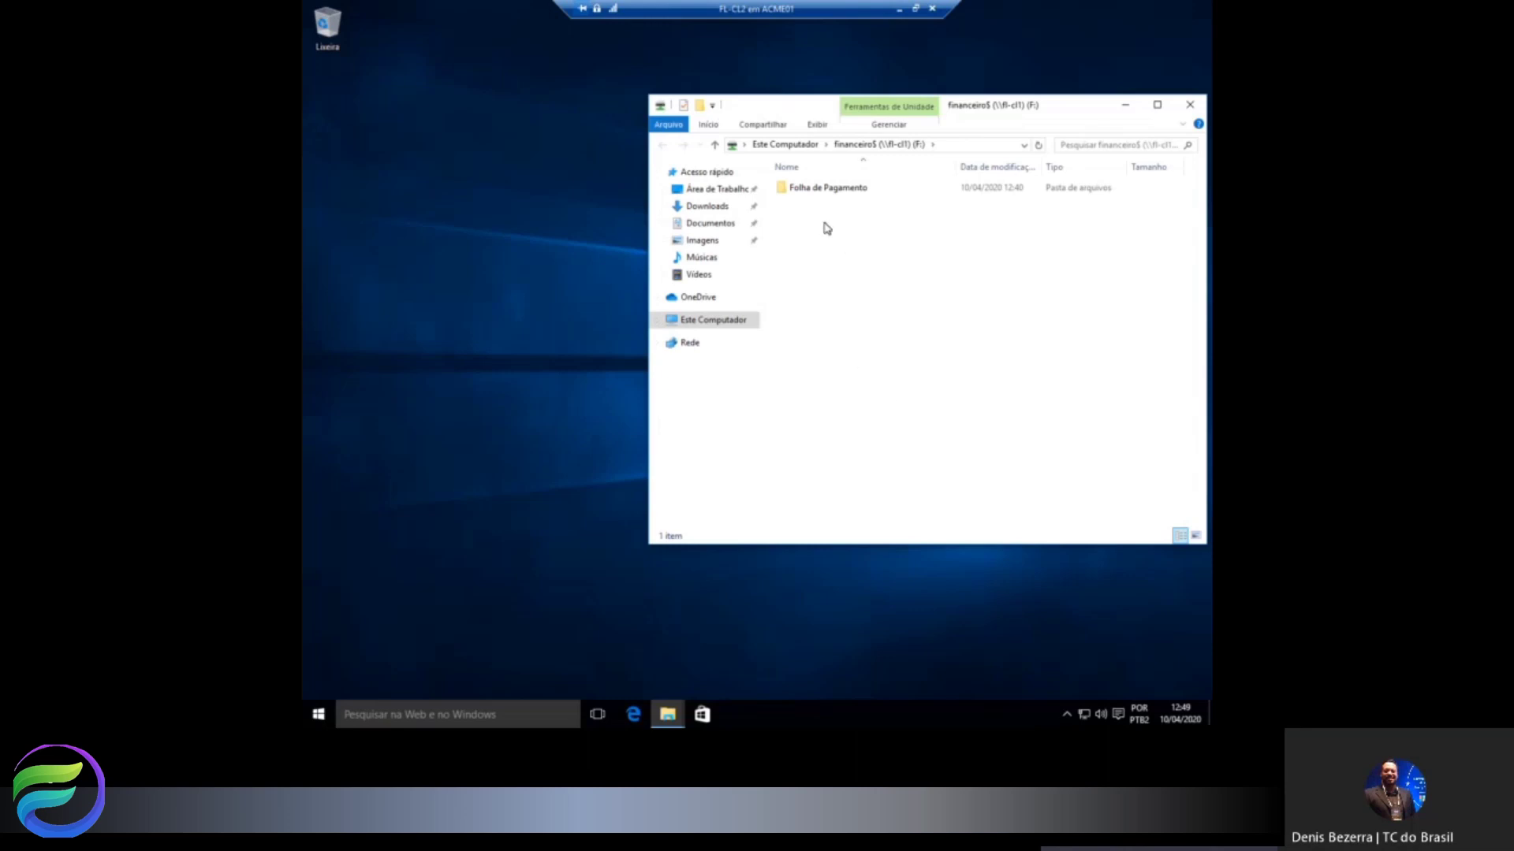
# Try creating a new folder on F: and dismiss the Acesso Negado warning.
pyautogui.rightClick(825, 225)
pyautogui.moveTo(911, 367)
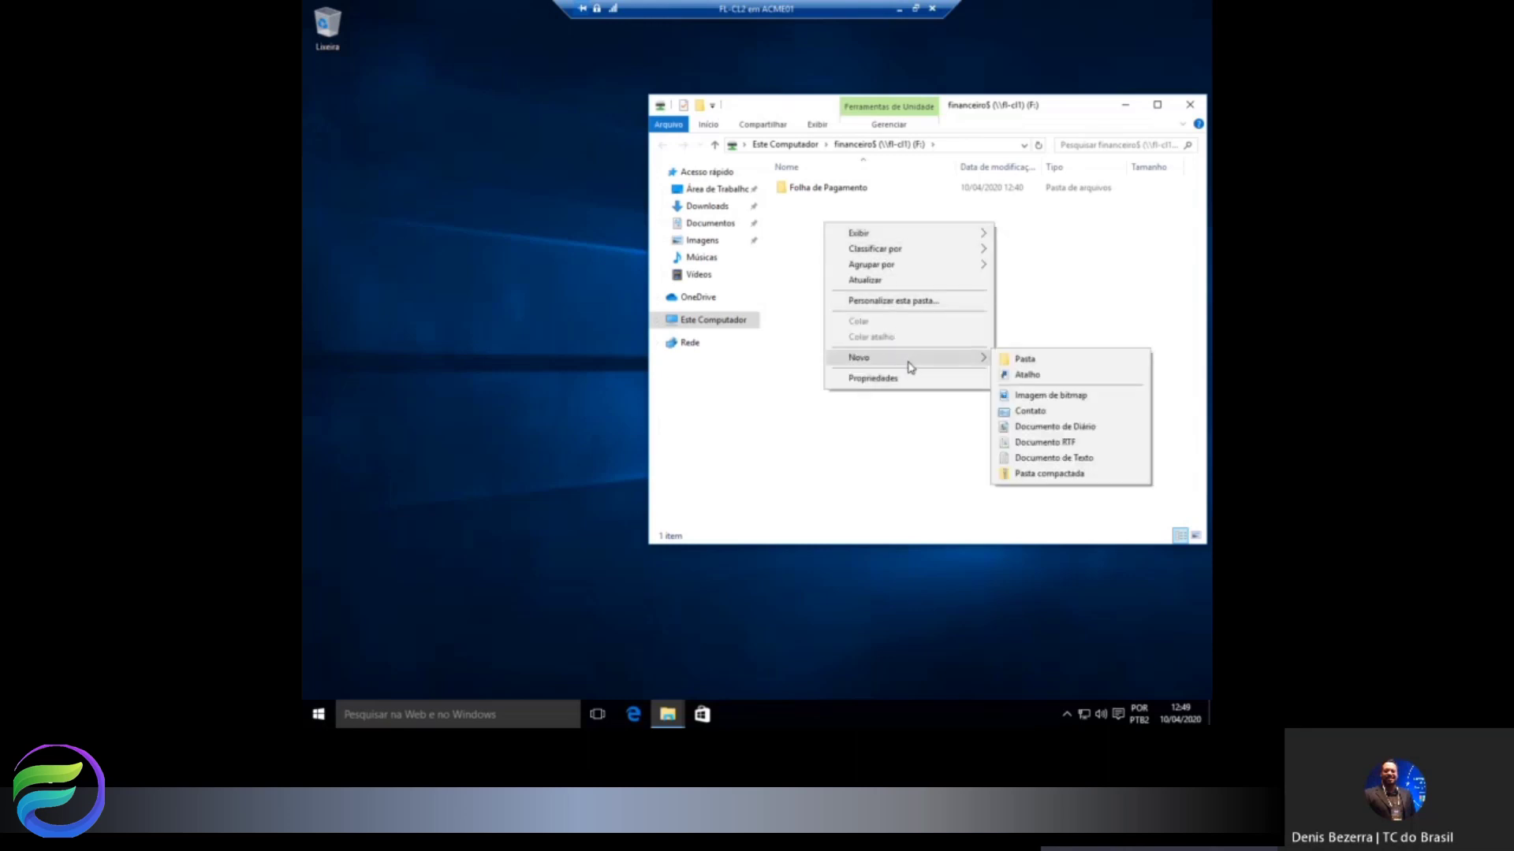
pyautogui.click(1023, 364)
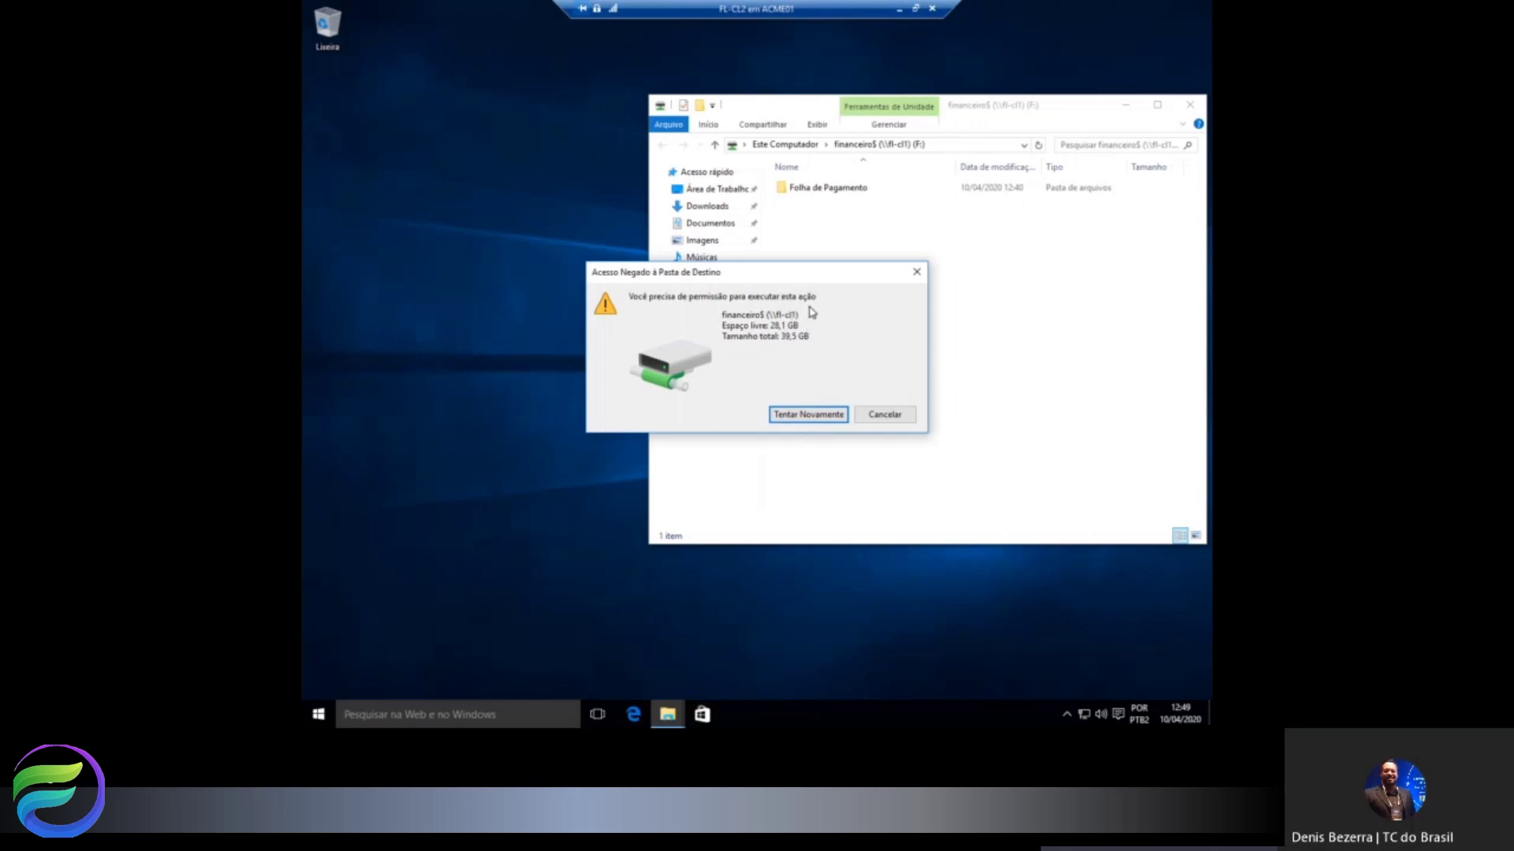
pyautogui.click(886, 416)
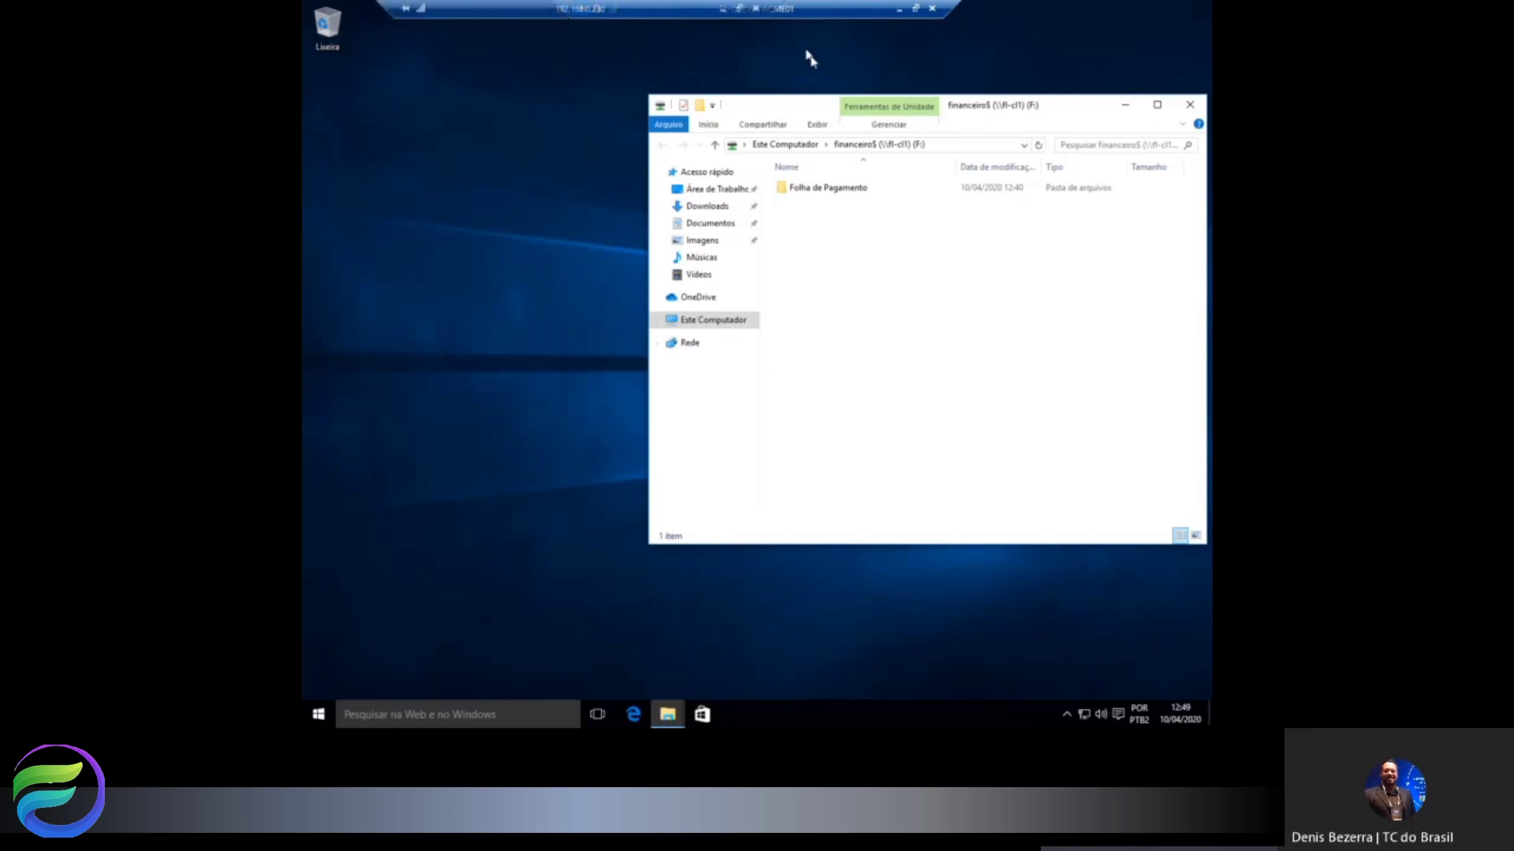
# Minimize the remote session and return to the Publico share diagram slide.
pyautogui.click(722, 11)
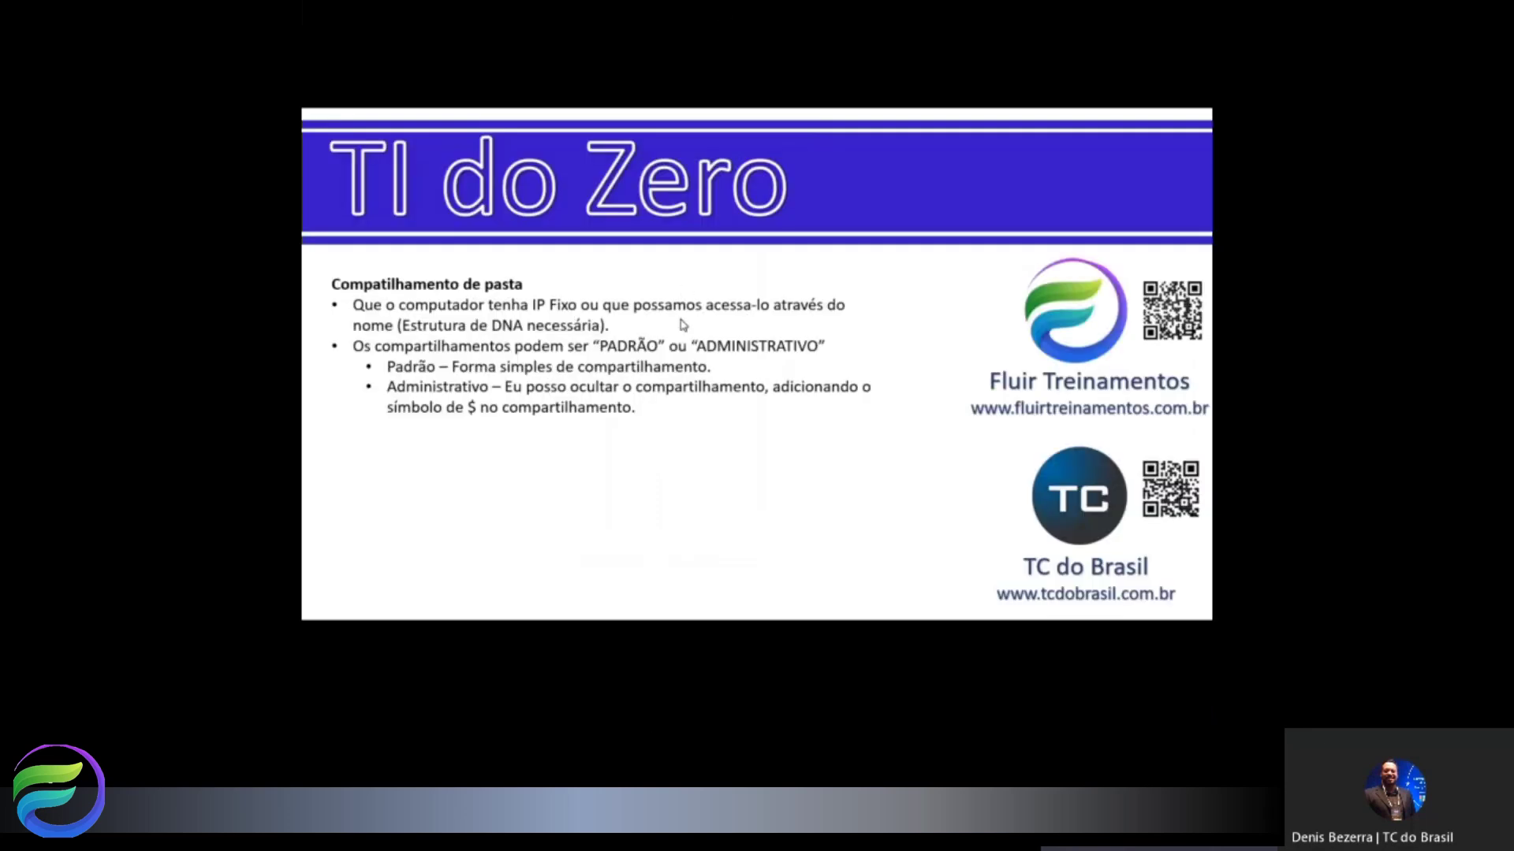
pyautogui.press('Left')
pyautogui.press('Left')
pyautogui.press('Left')
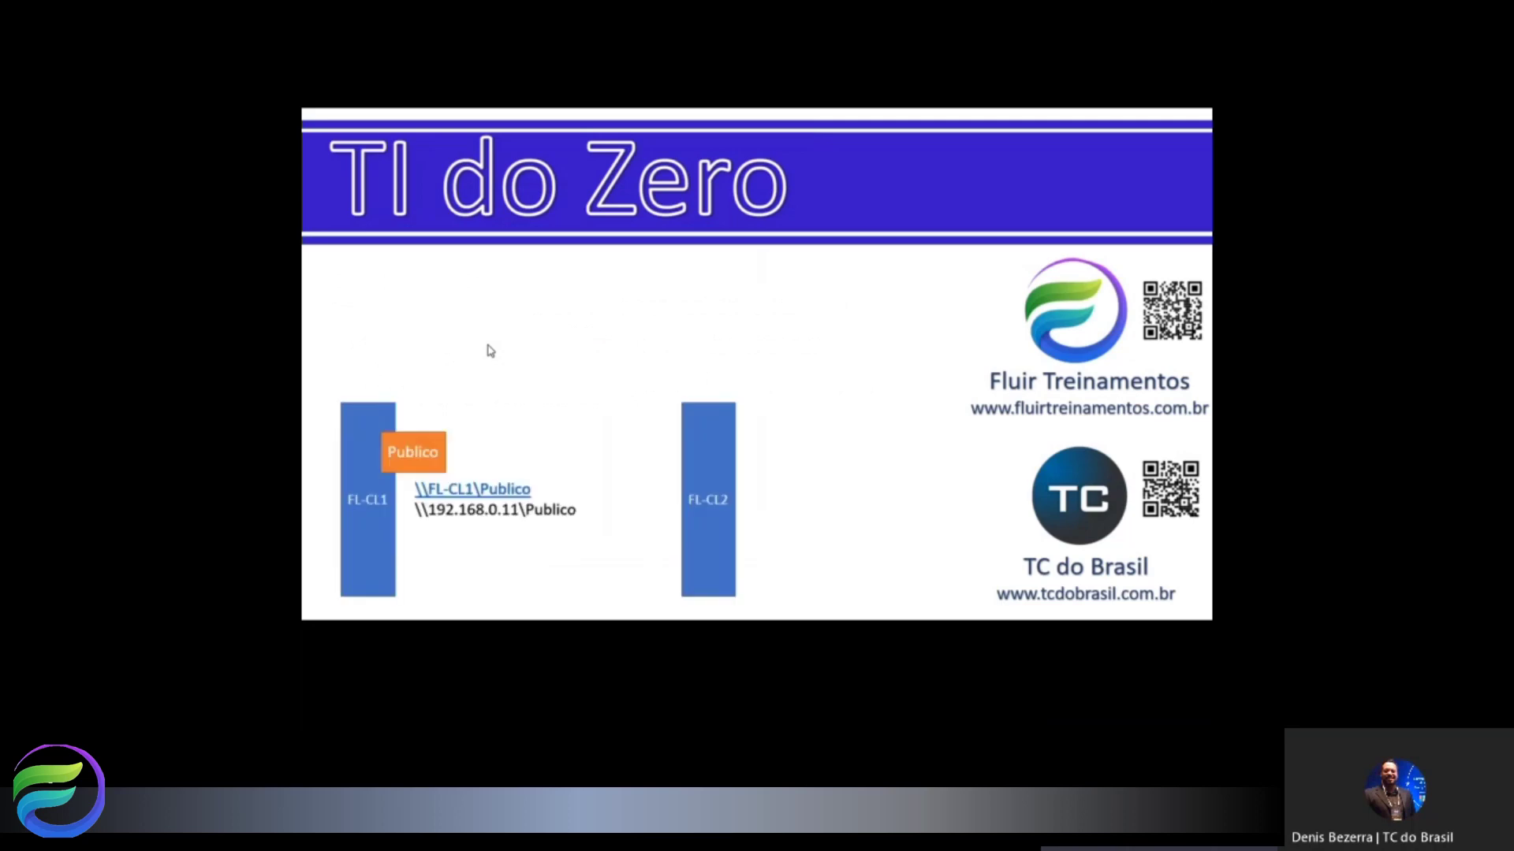
pyautogui.press('Right')
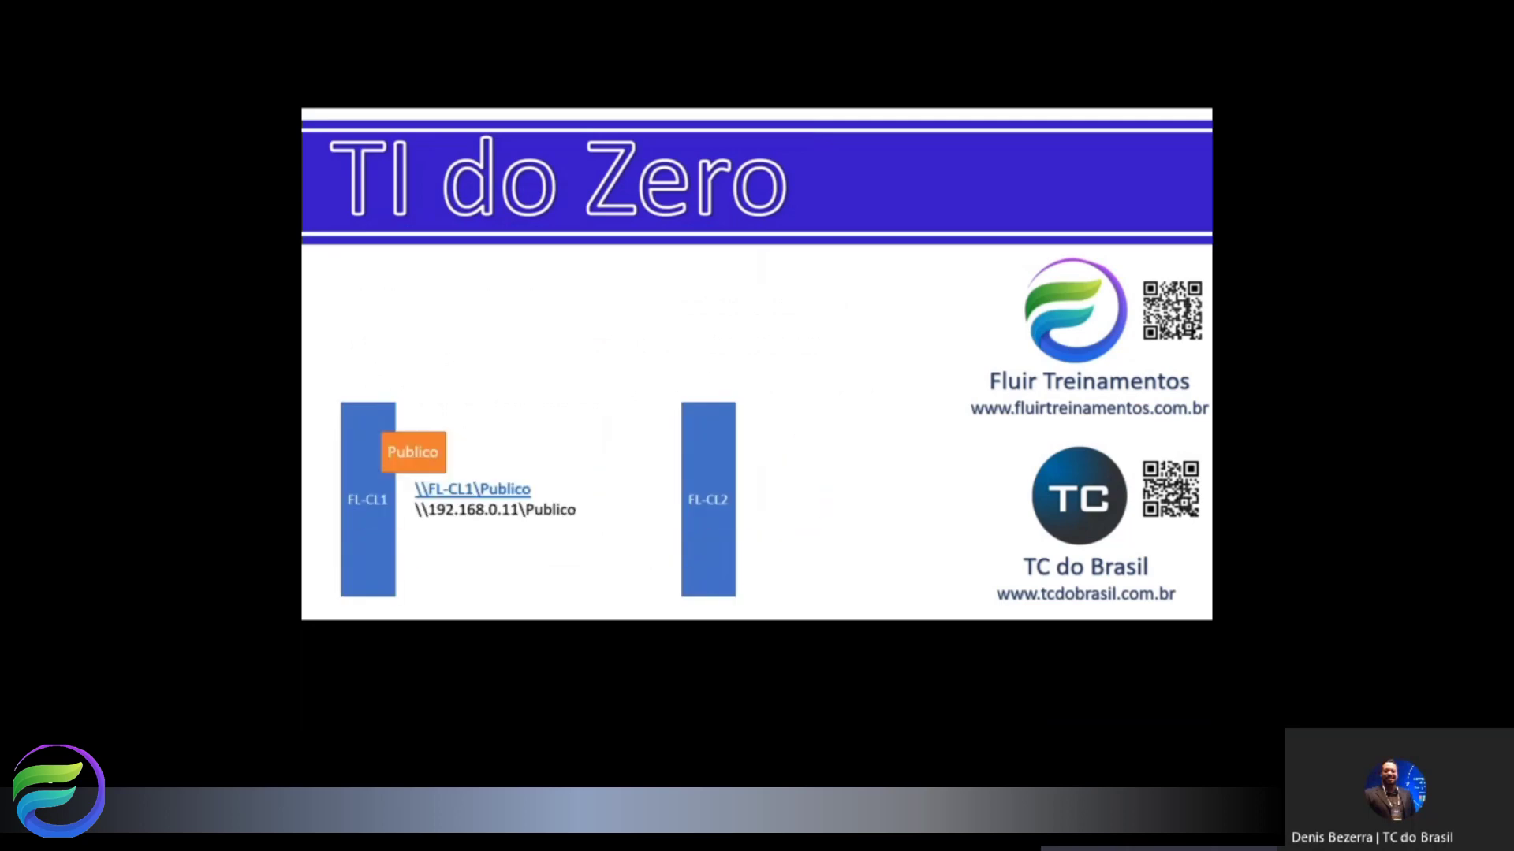